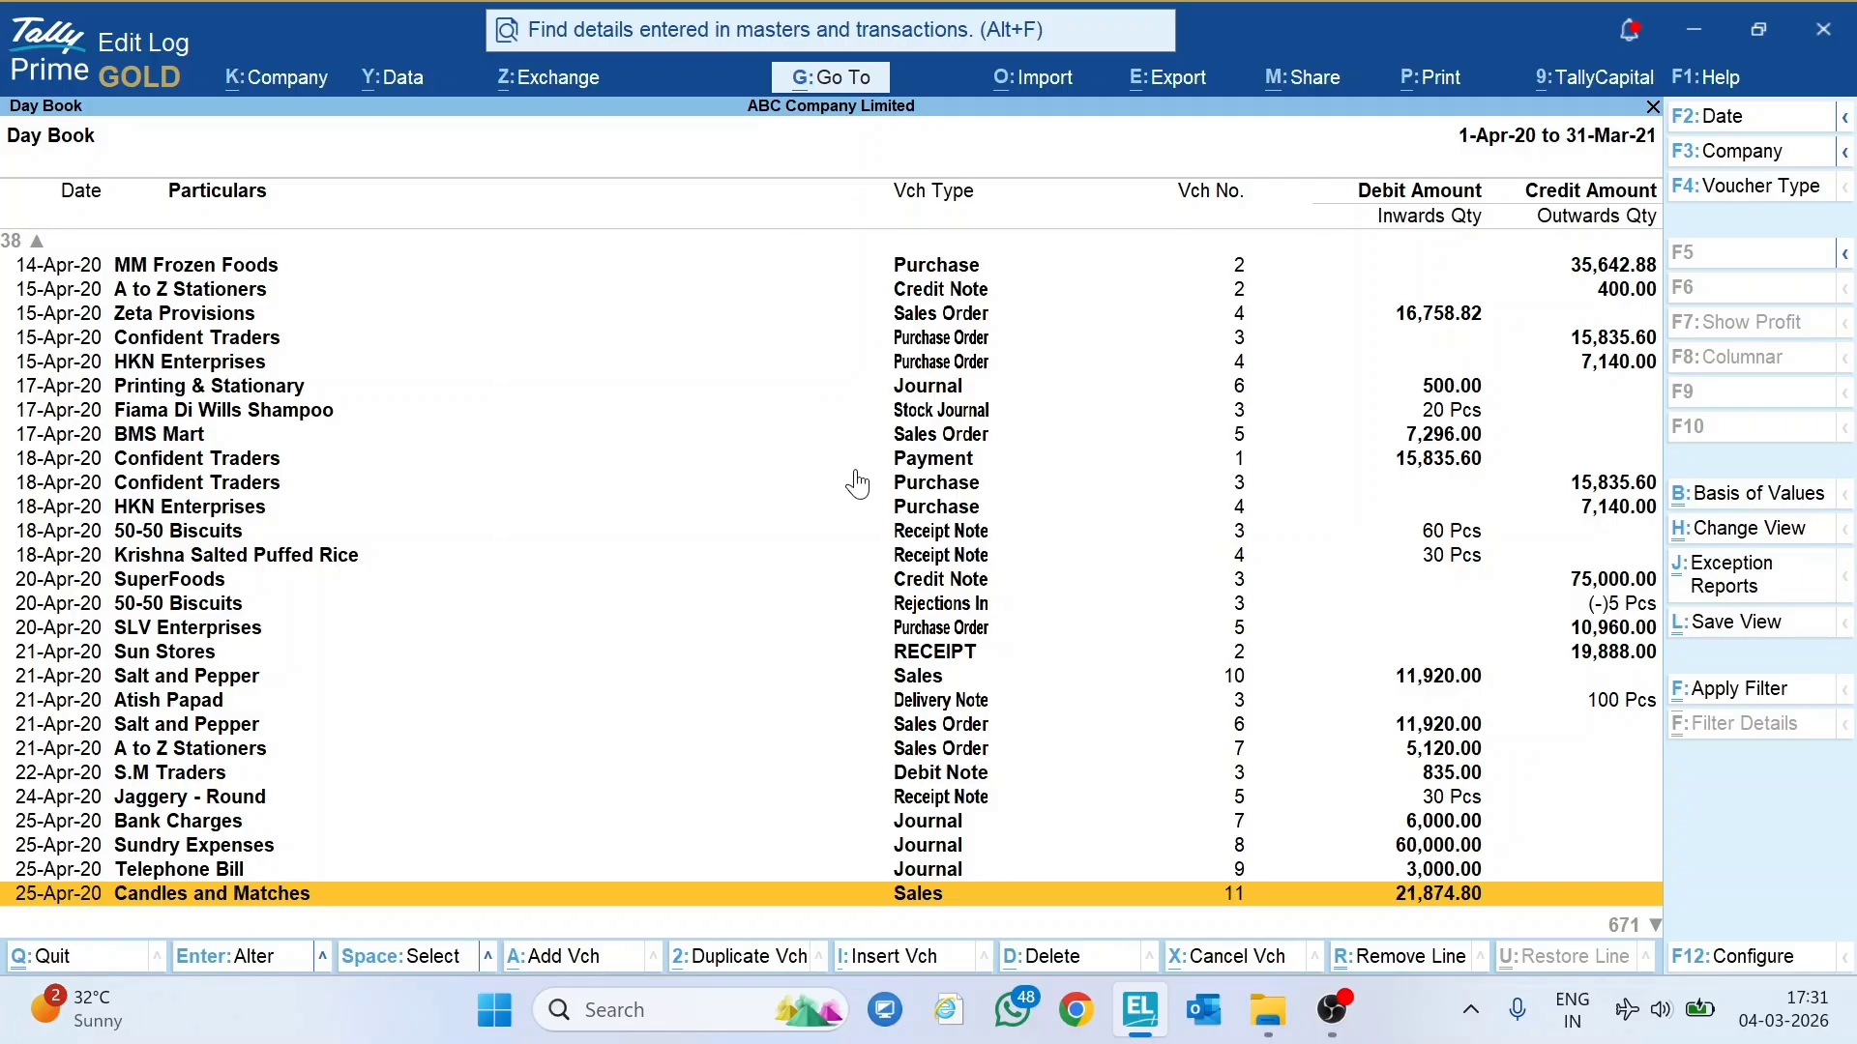
Leave the Day Book and start exporting the All Ledger Accounts report.
key(Escape)
key(Escape)
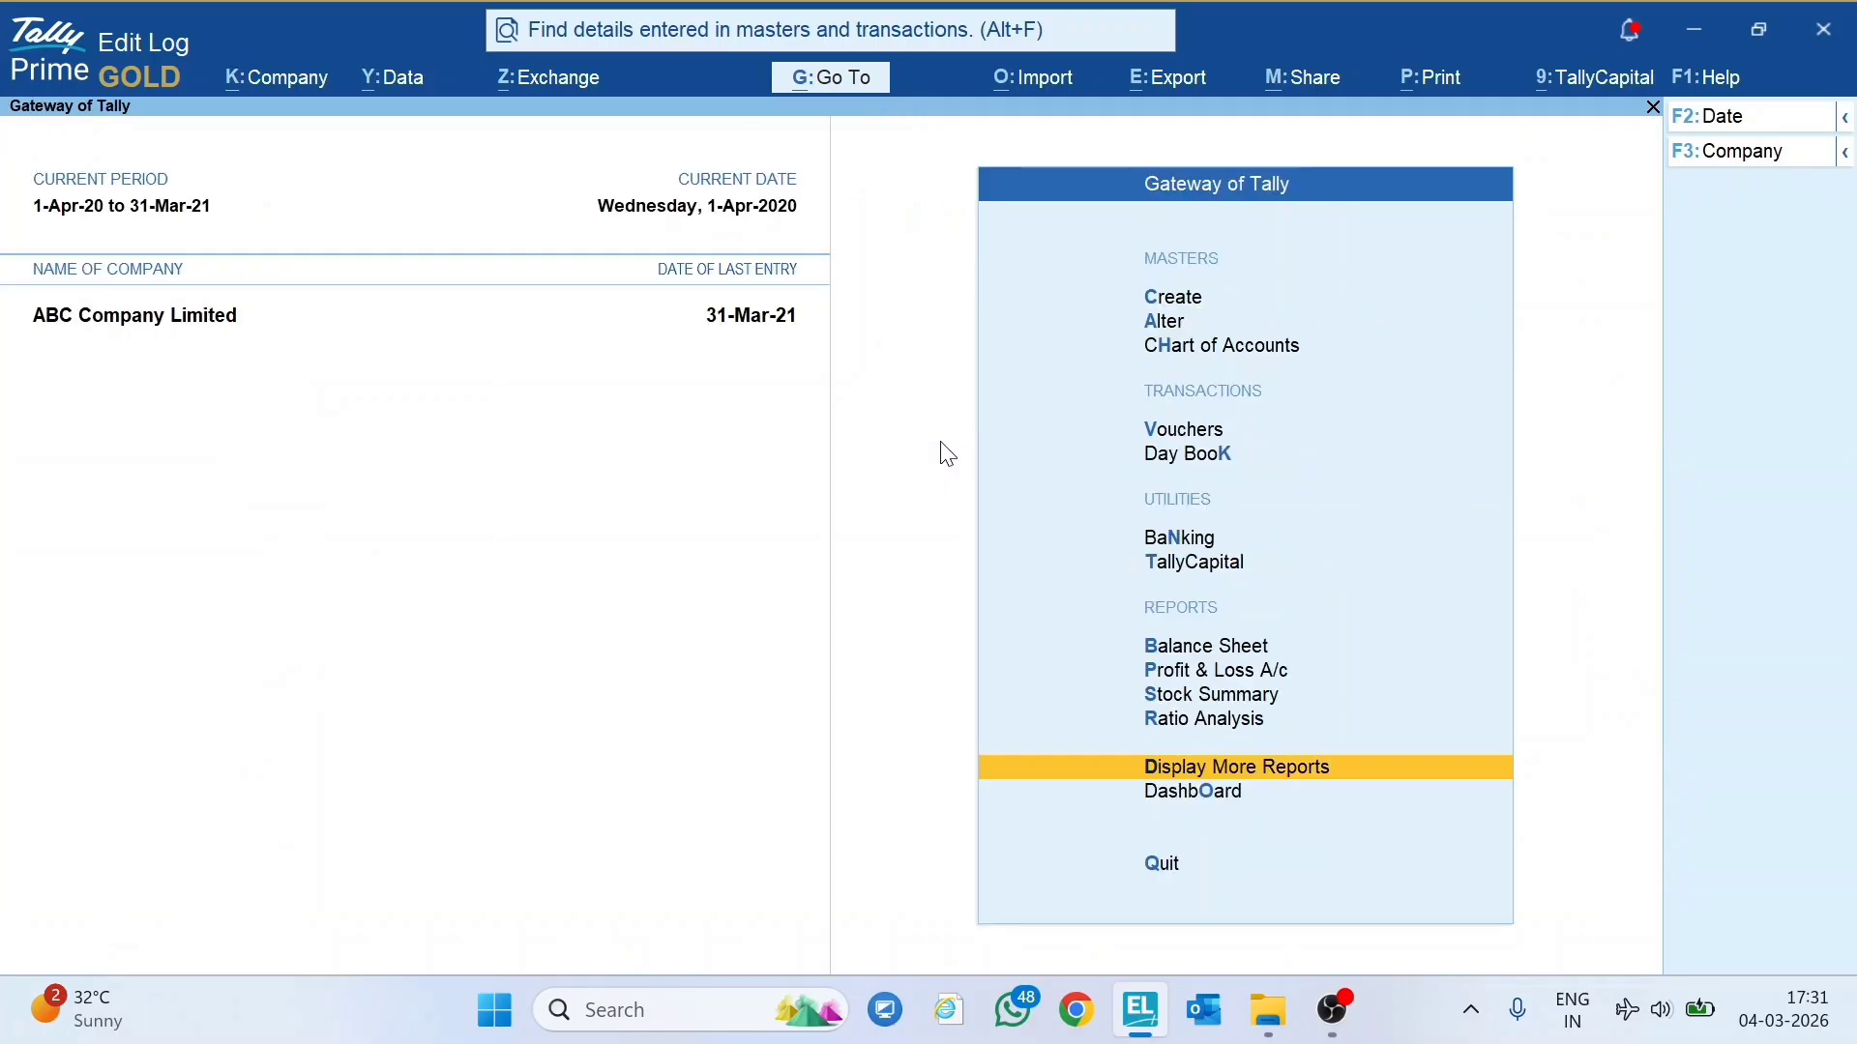
click(1159, 97)
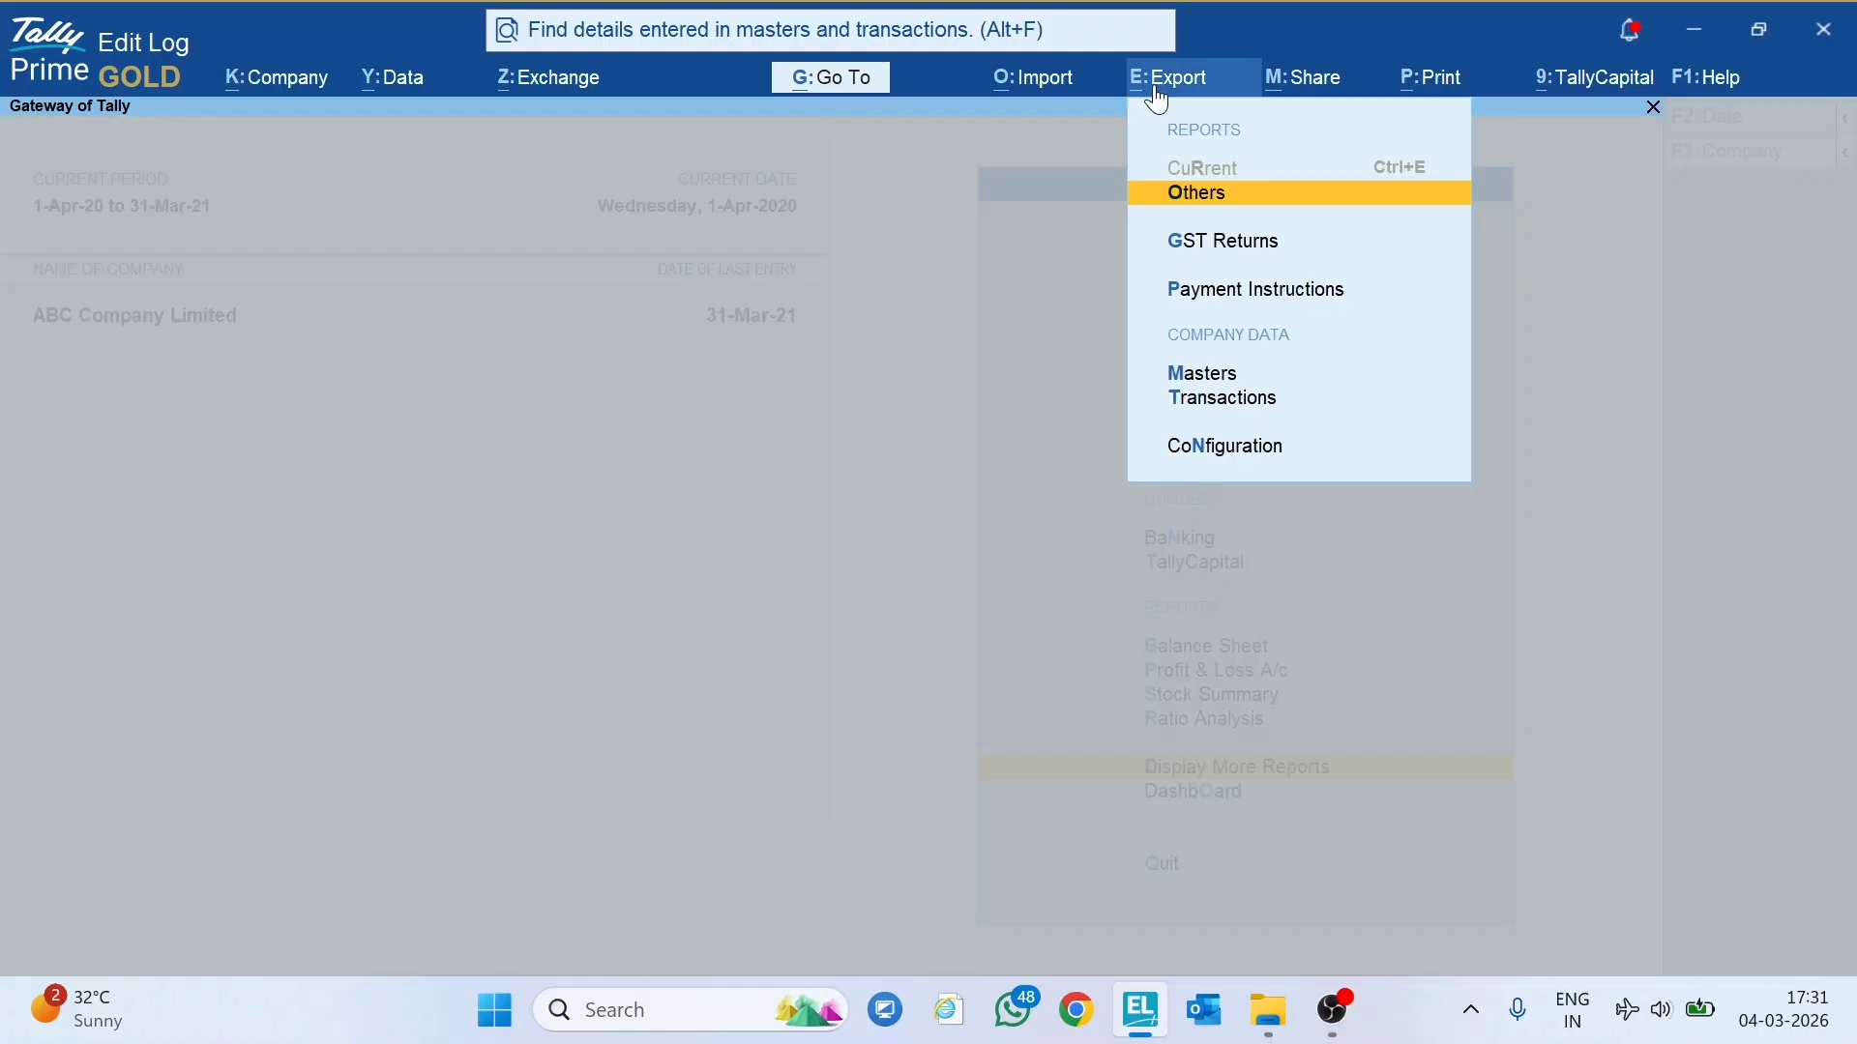
click(1200, 196)
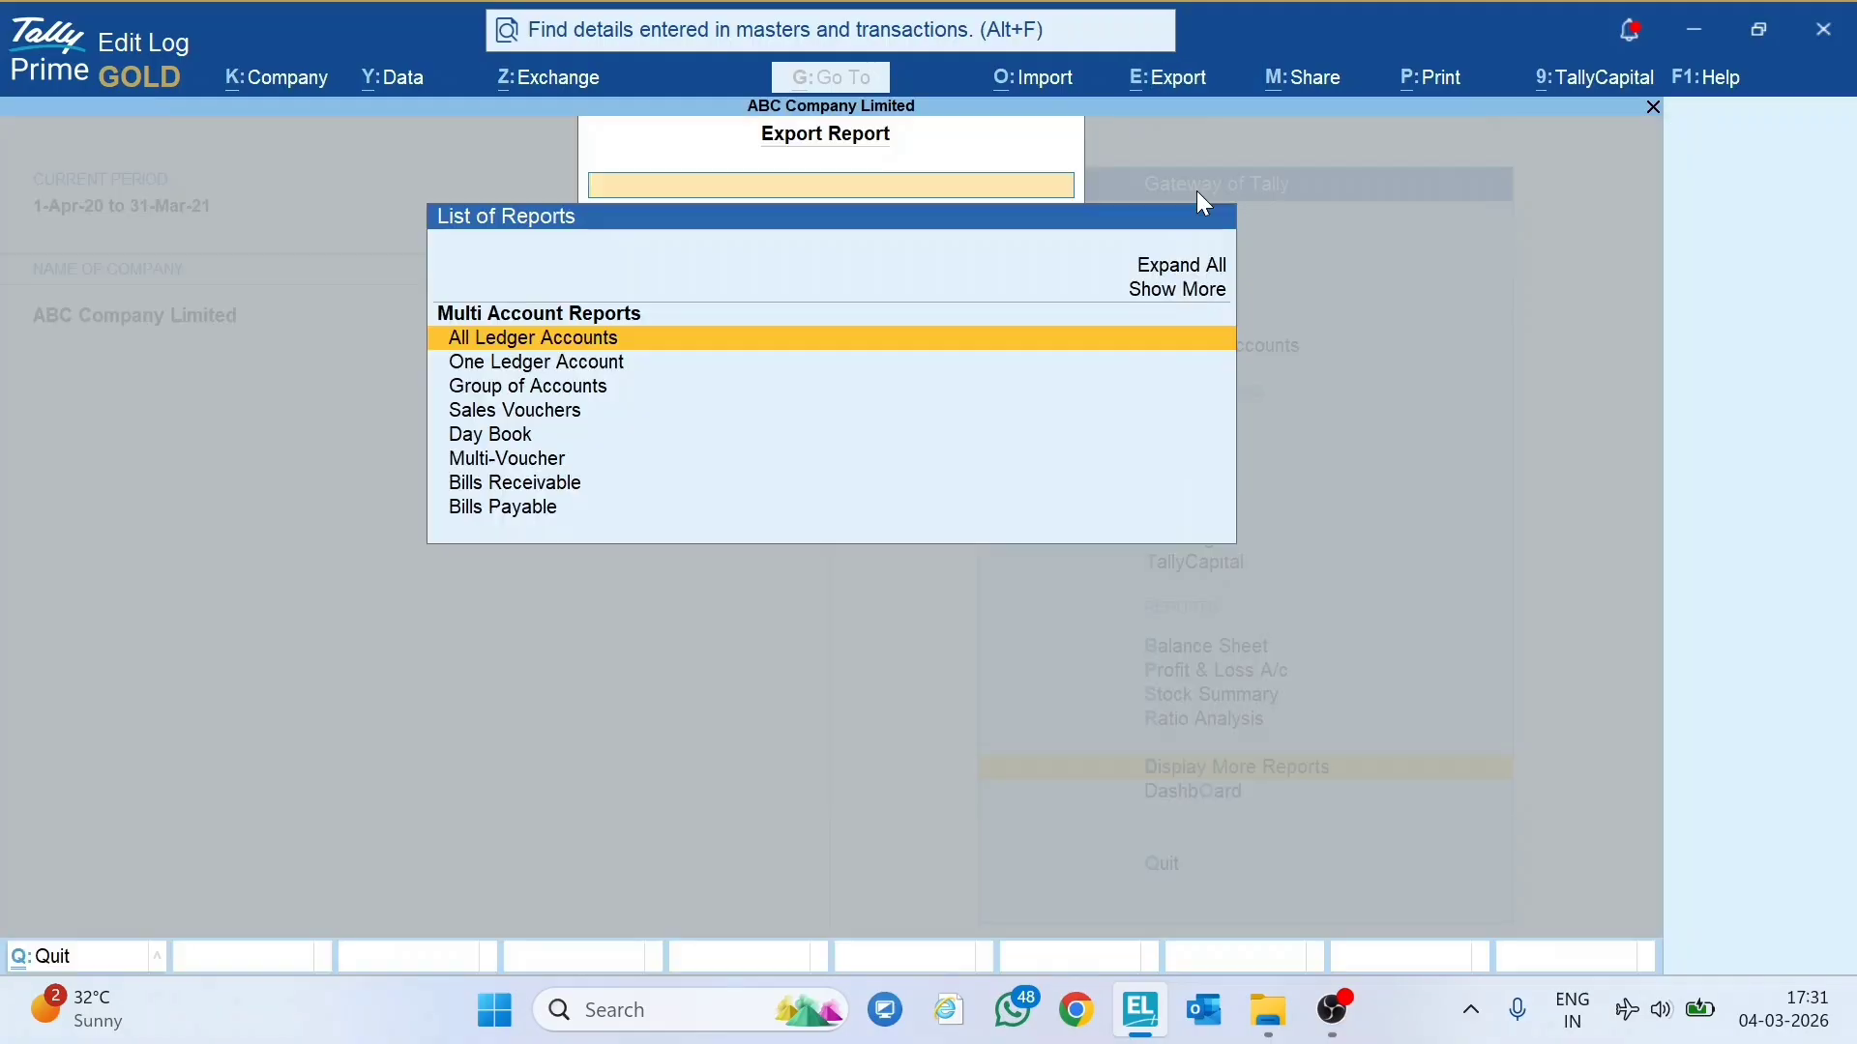
click(510, 346)
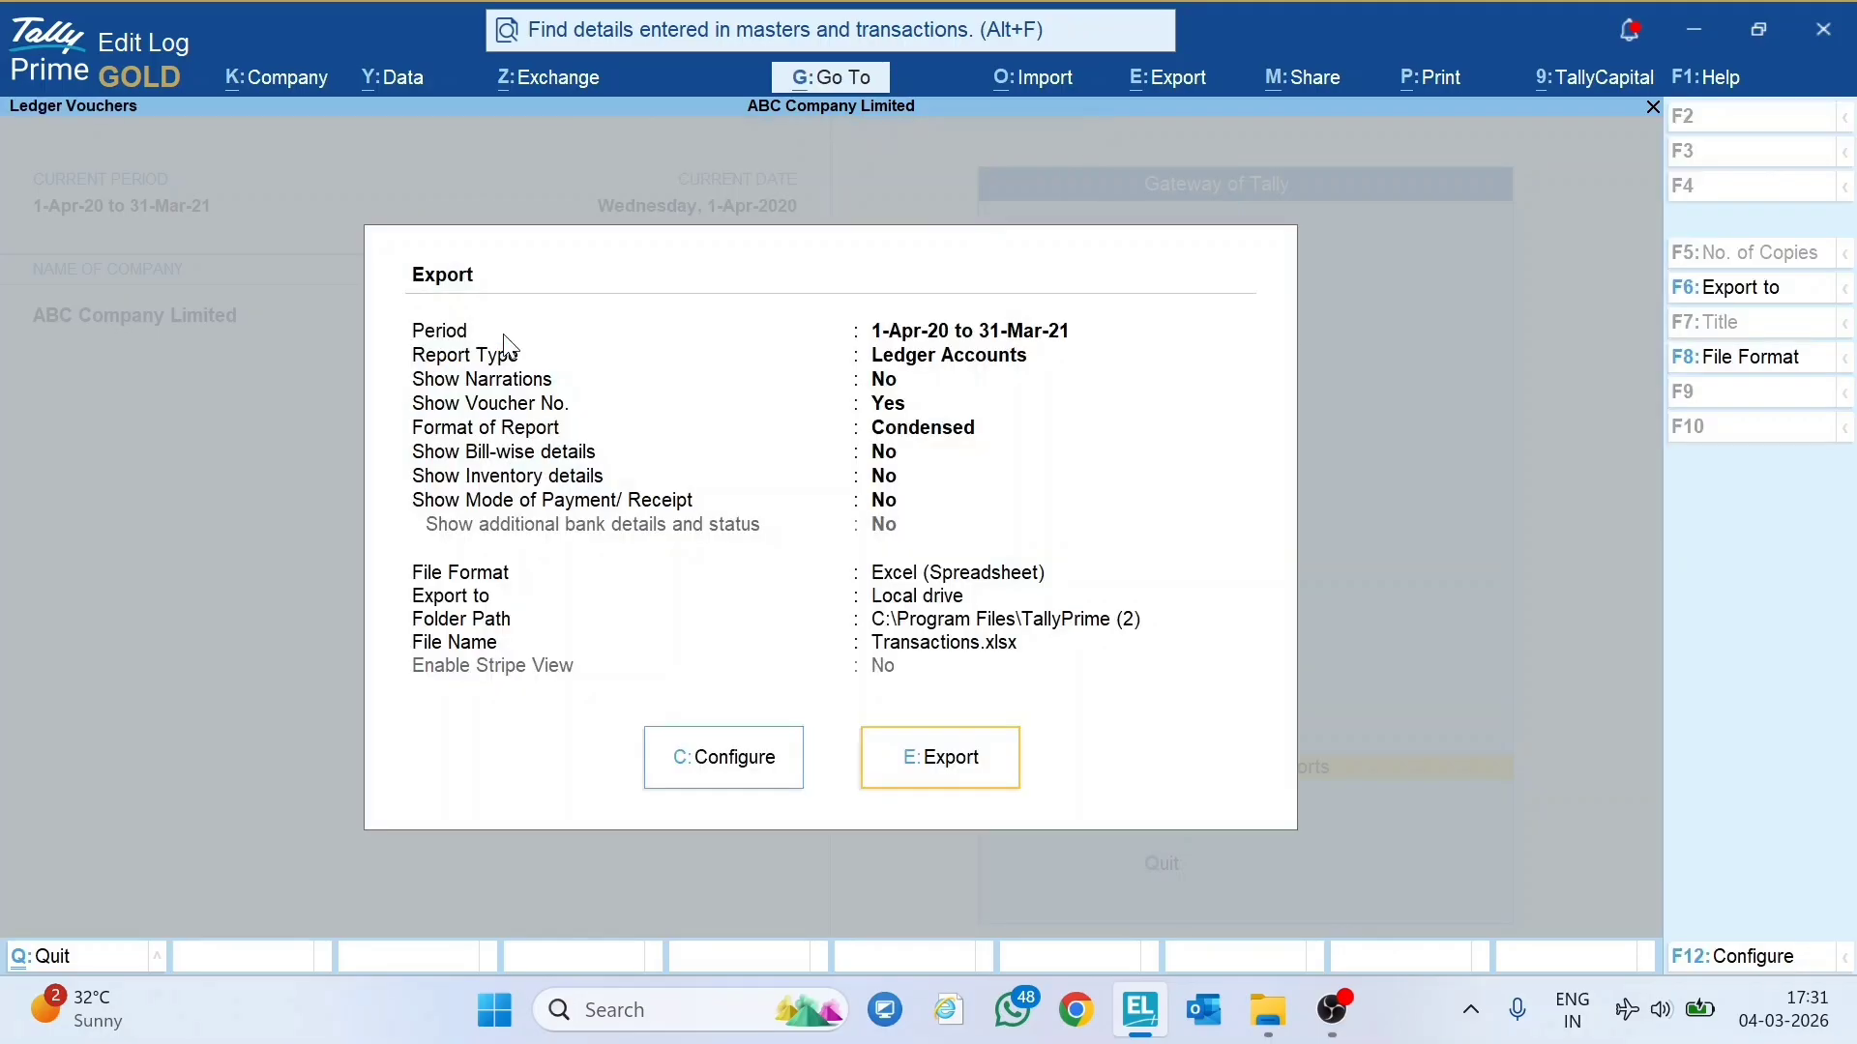
Set Show Narrations to Yes in the export configuration and export the ledger accounts to an Excel spreadsheet.
click(727, 757)
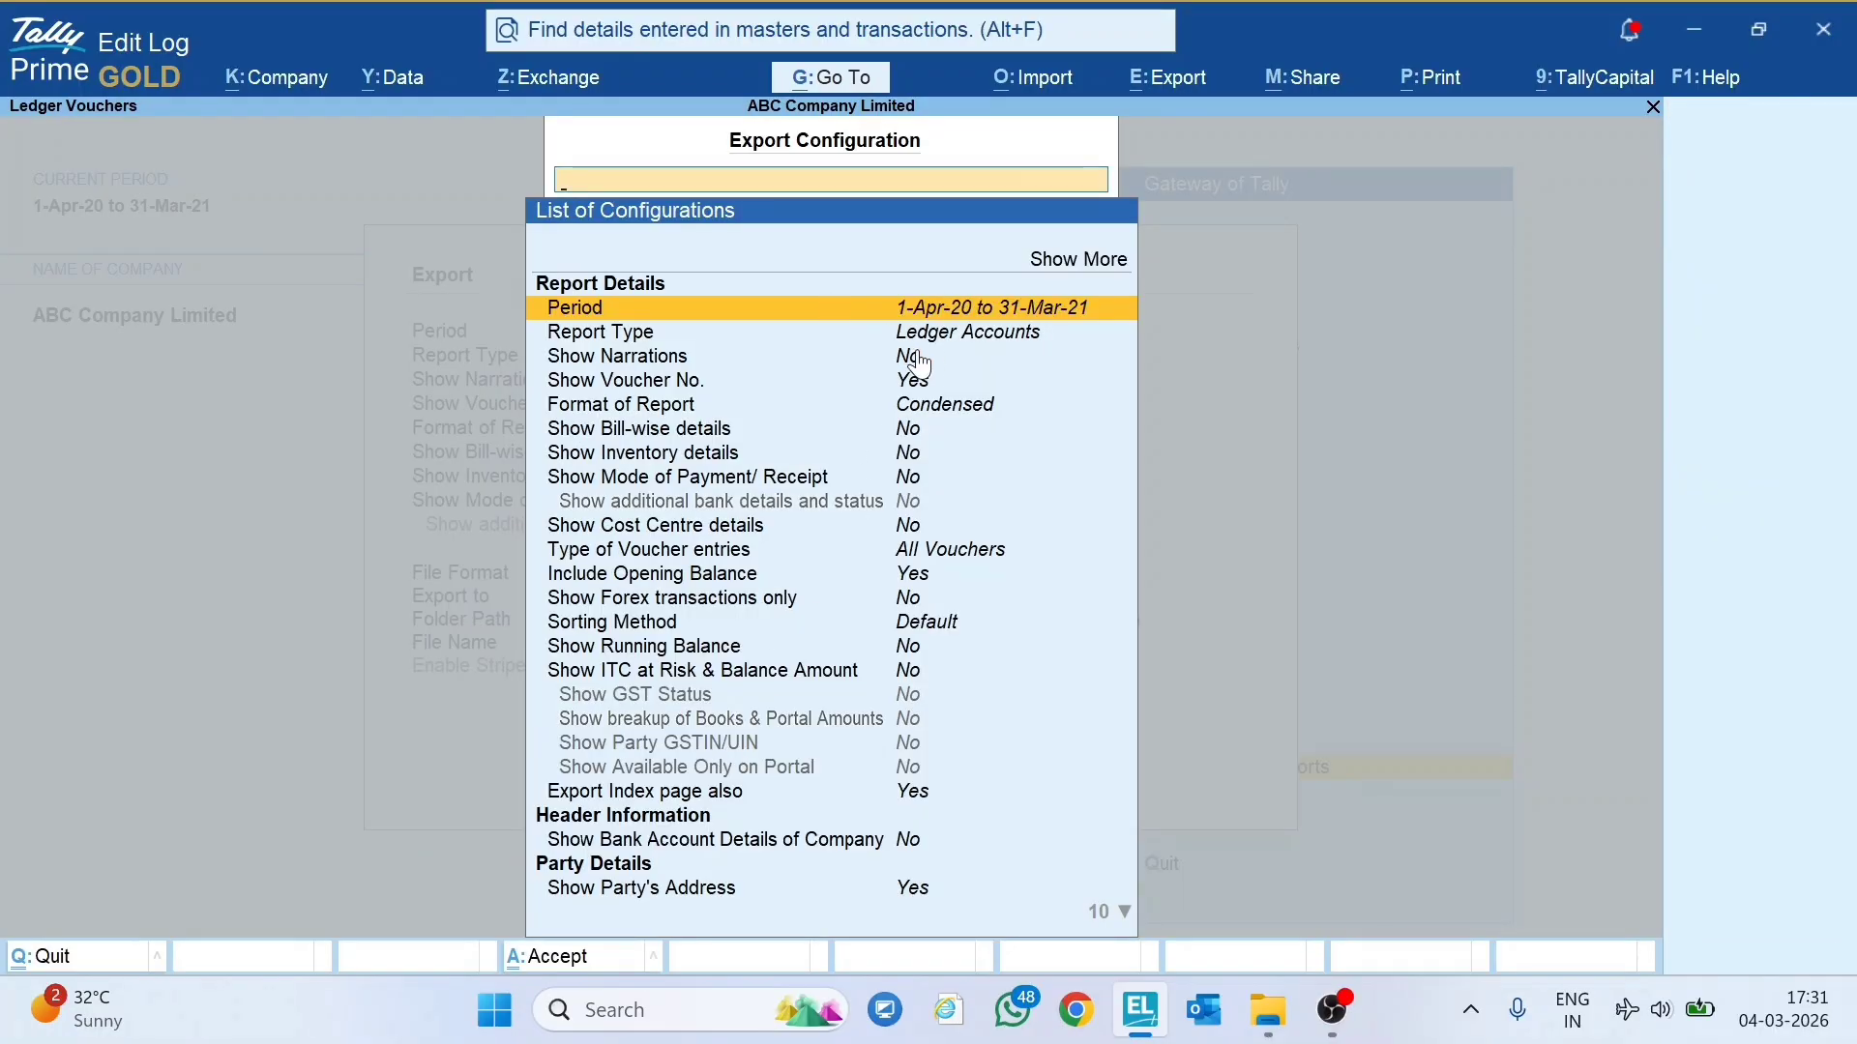
key(Down)
key(Down)
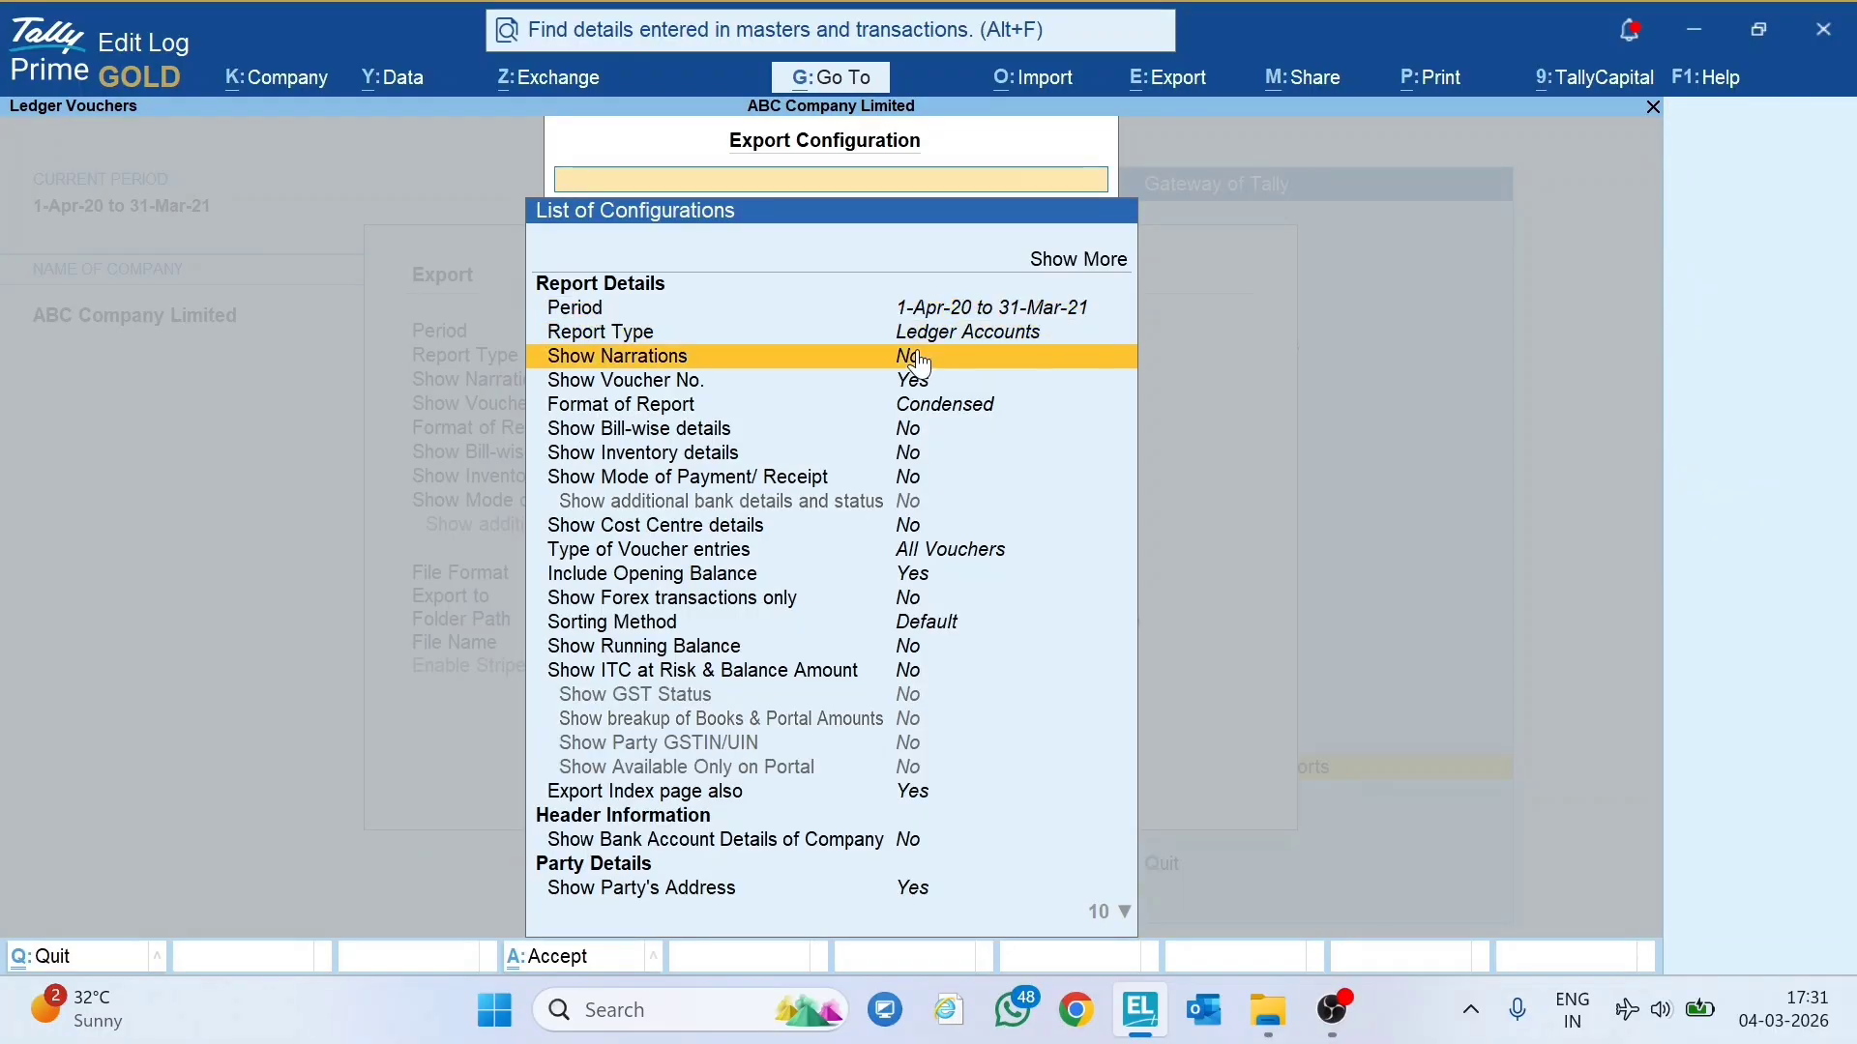
click(944, 360)
key(Down)
key(Down)
key(Down)
key(Down)
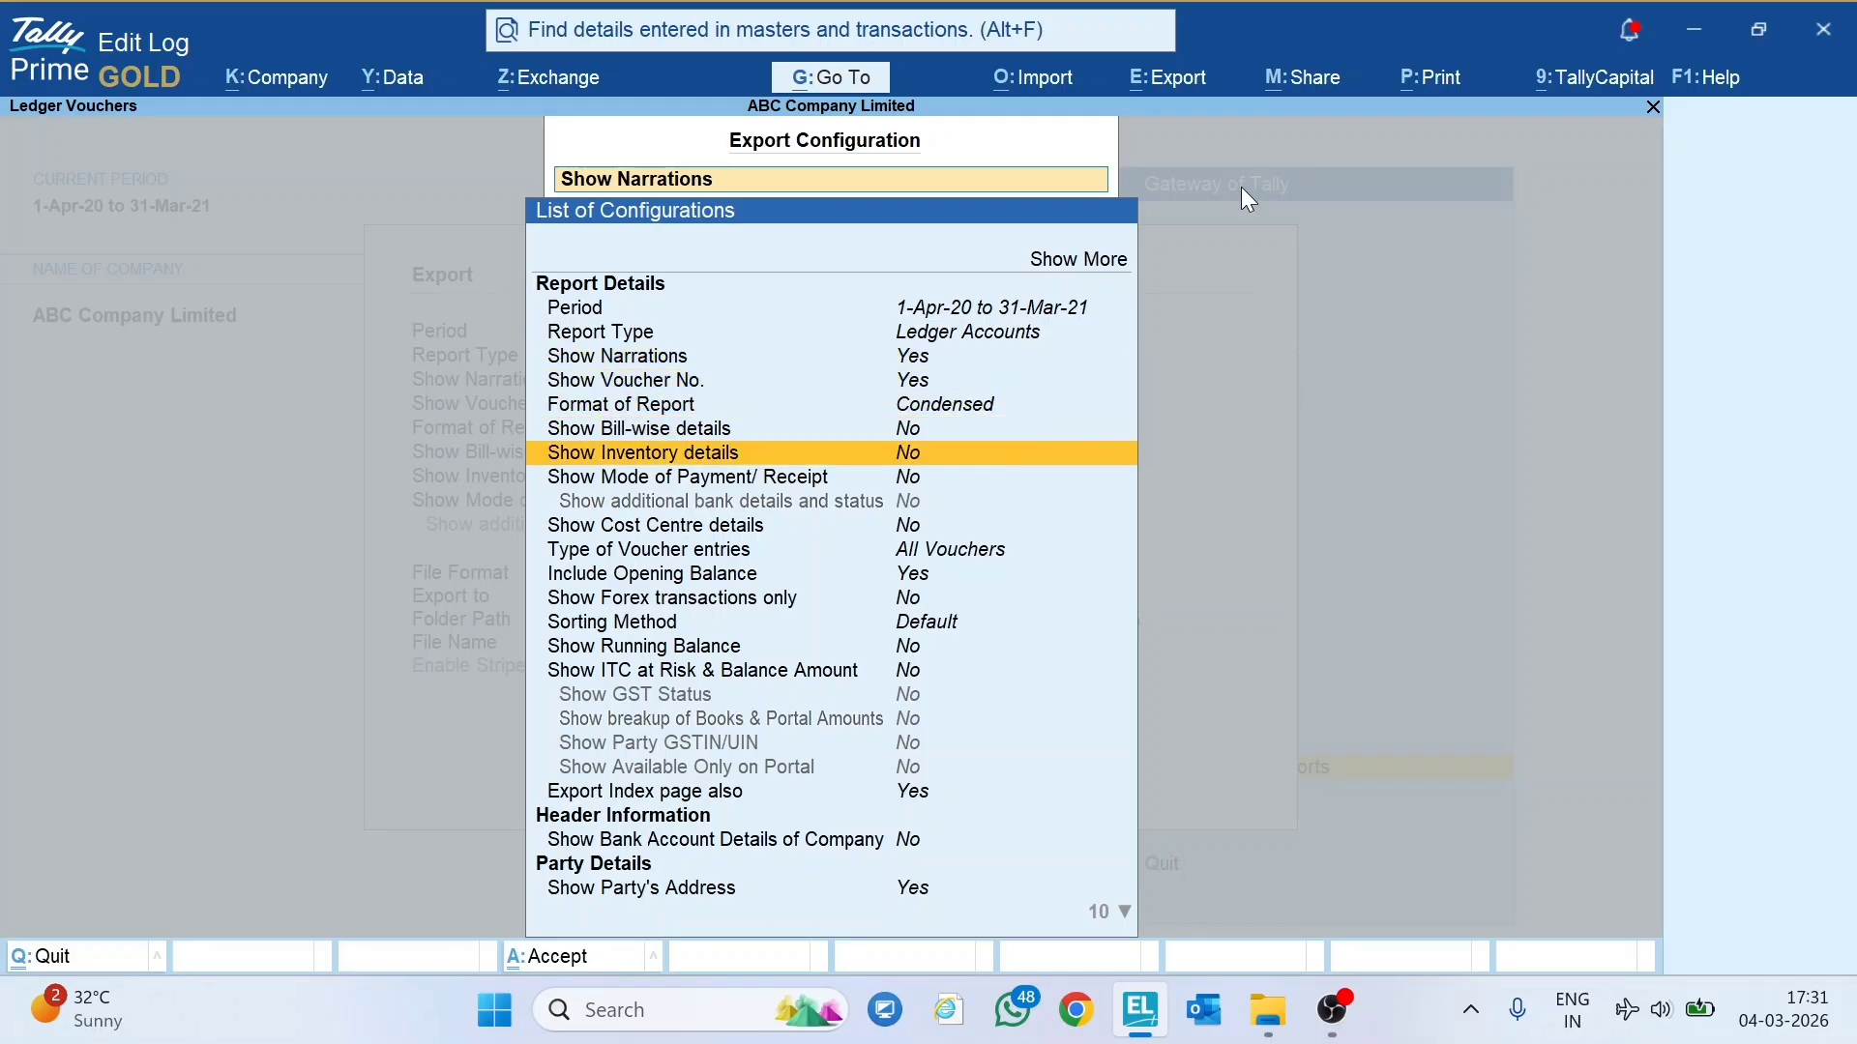
key(Up)
key(Up)
key(Up)
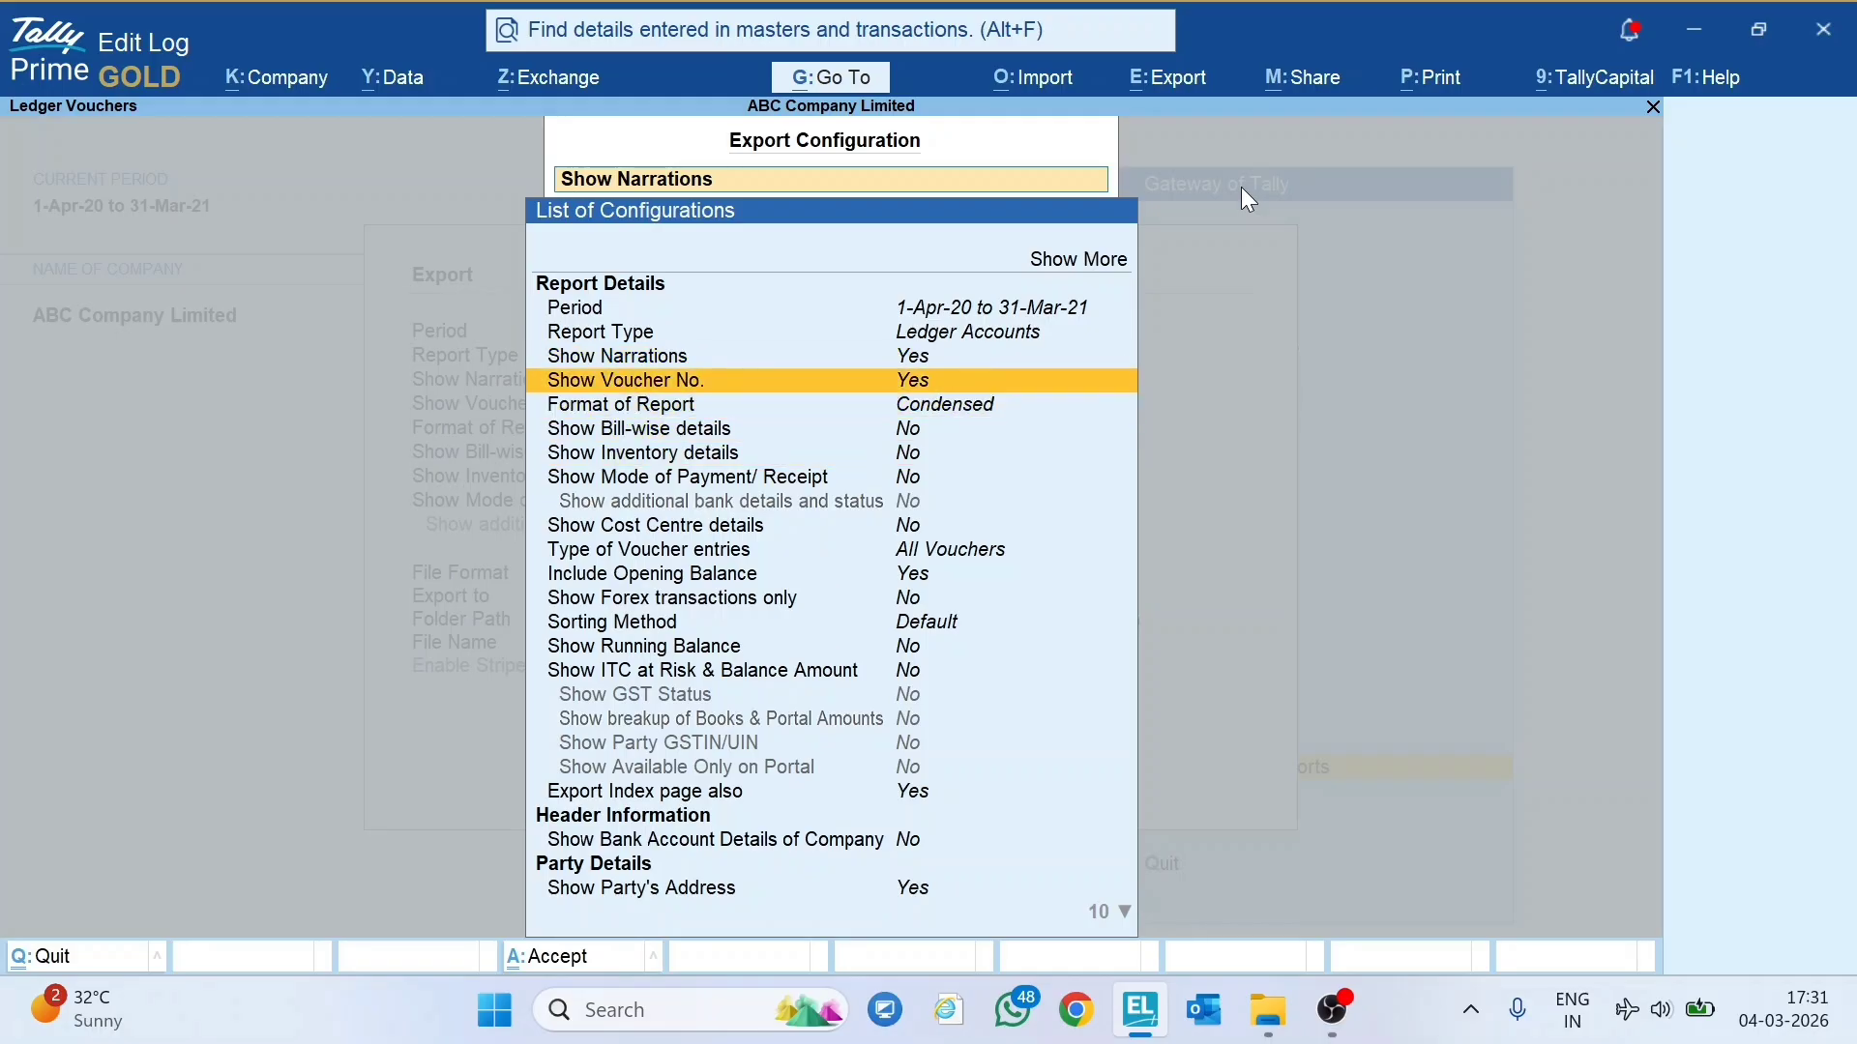
key(ctrl+a)
key(ctrl+a)
click(932, 753)
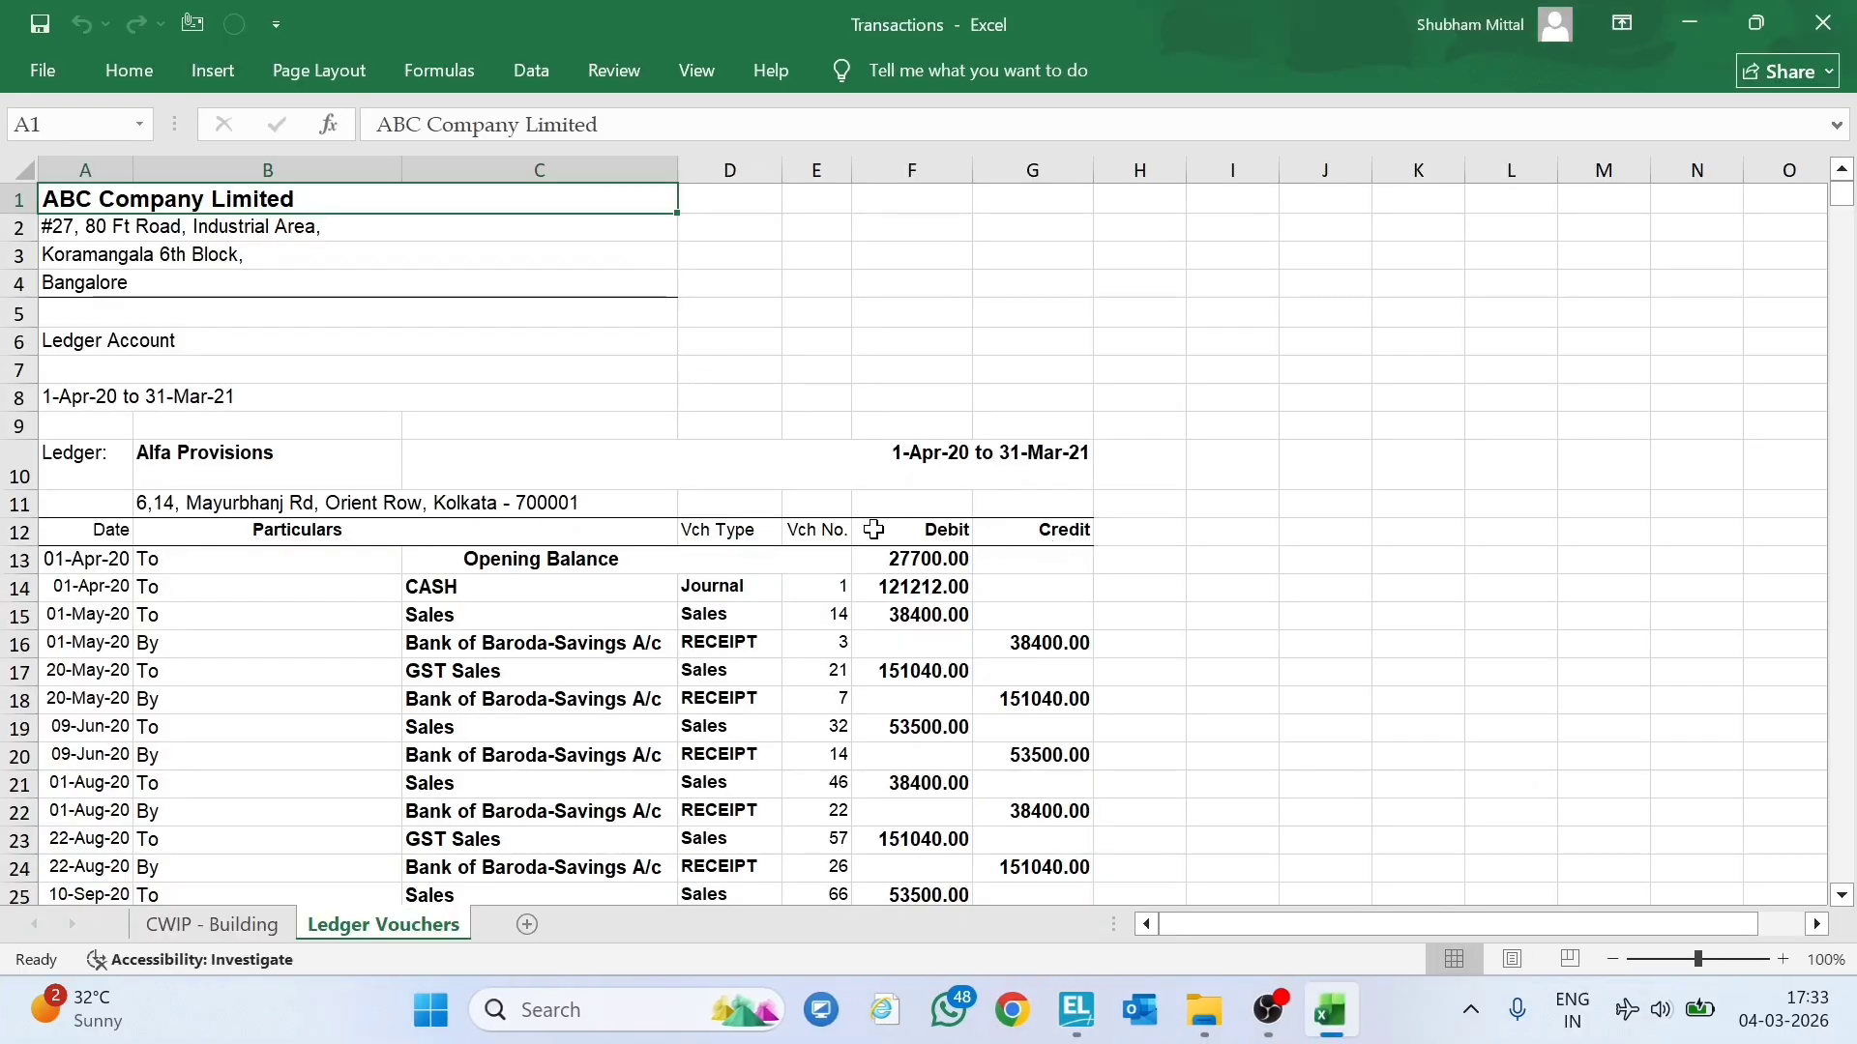
Examine the exported ledger vouchers from the company heading down to the May 2020 bank account entries.
key(Down)
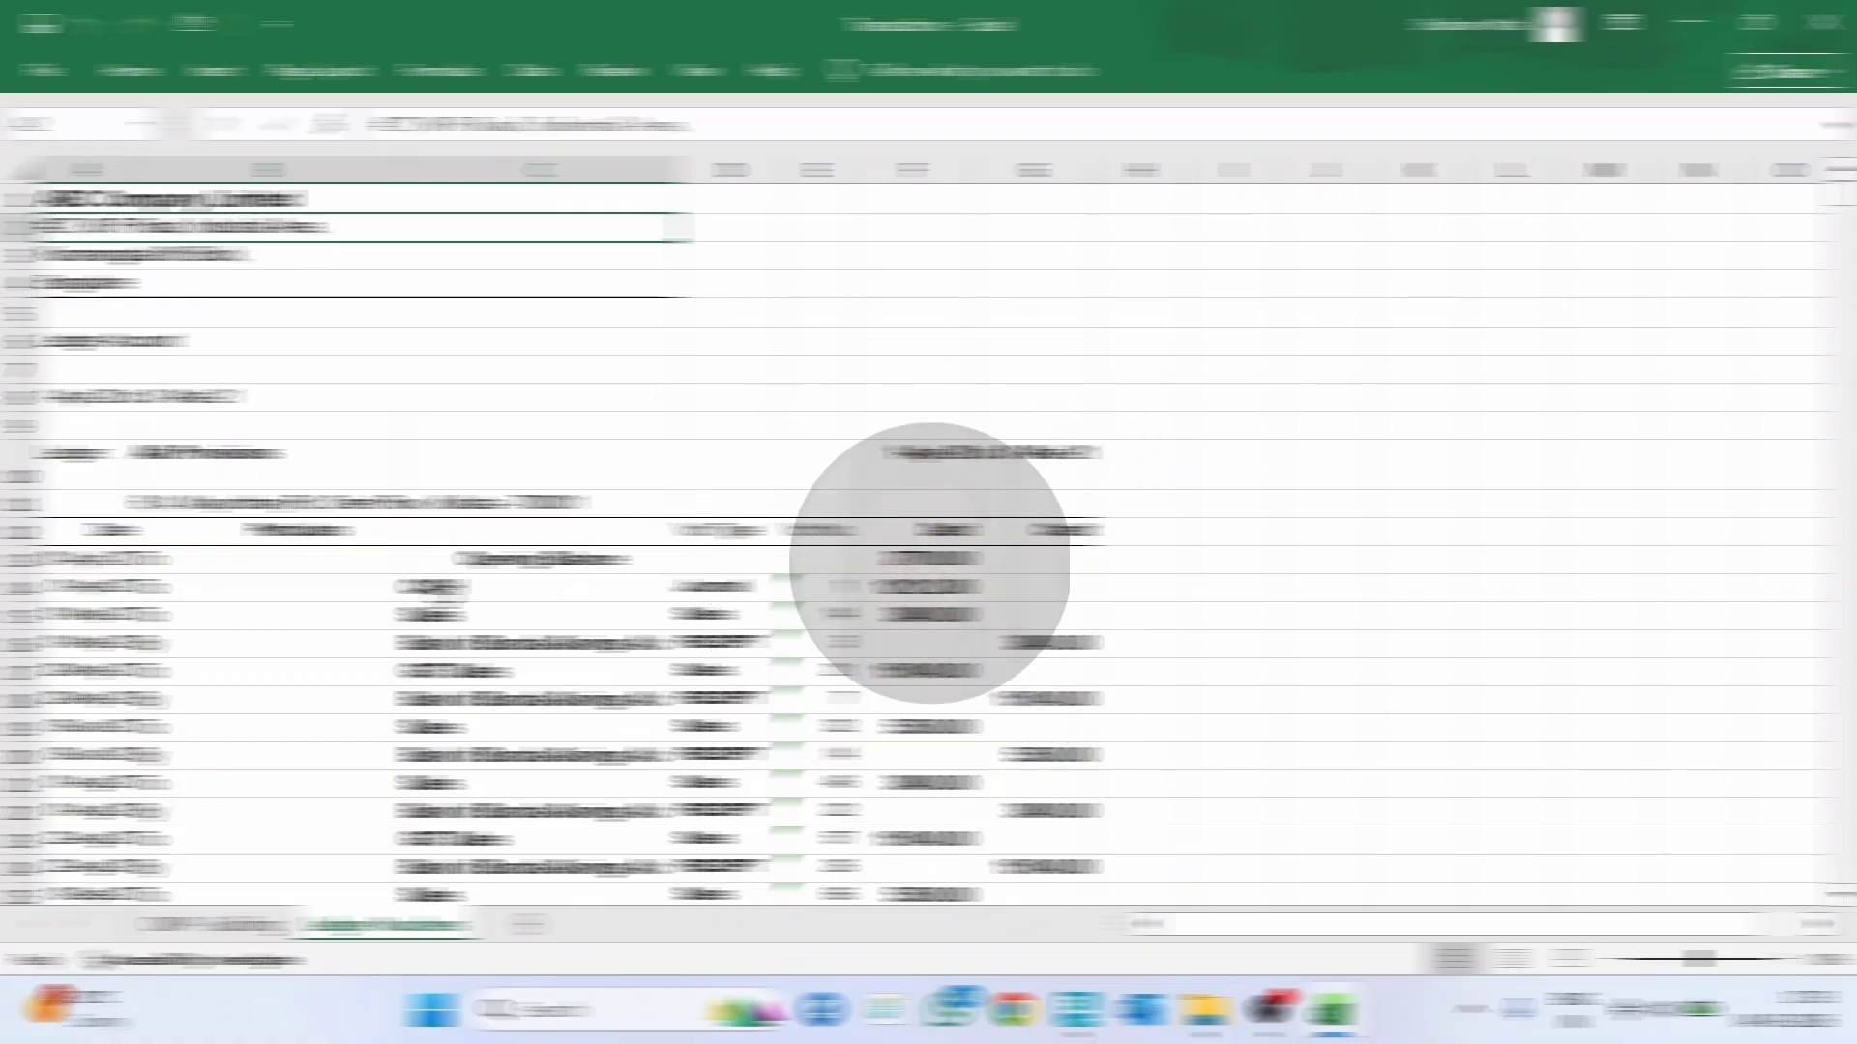
key(Down)
key(Down)
key(Down)
key(Down)
key(Down)
key(Down)
key(Down)
key(Down)
key(Down)
key(Down)
key(Down)
key(Down)
key(Down)
key(Down)
key(Down)
key(Down)
key(Down)
key(Down)
key(Down)
key(Down)
key(Down)
key(Down)
key(Down)
key(Down)
key(Down)
key(Down)
key(Down)
key(Down)
key(Down)
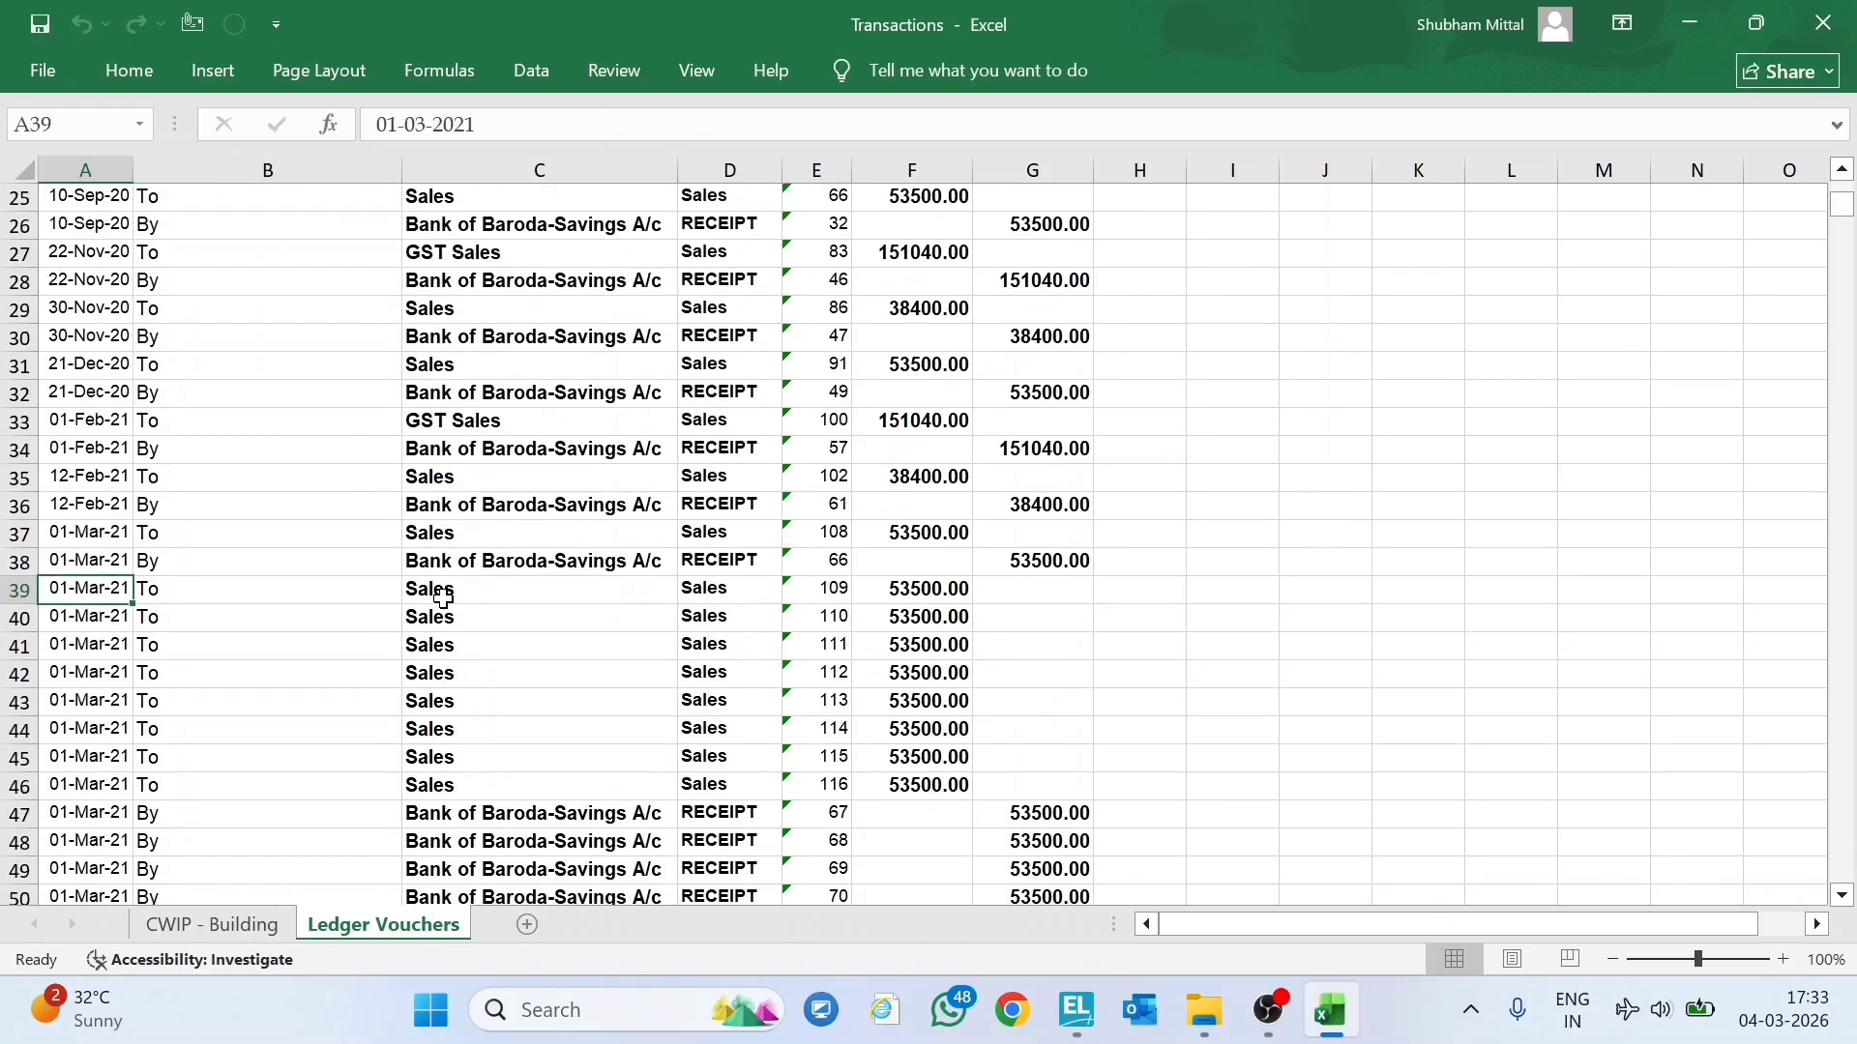
key(Down)
key(Down)
key(Down)
key(Down)
key(Down)
key(Down)
key(Down)
key(Down)
key(Down)
key(Down)
key(Down)
key(Down)
key(Down)
key(Down)
key(Down)
key(Down)
key(Down)
key(Down)
key(Down)
key(Down)
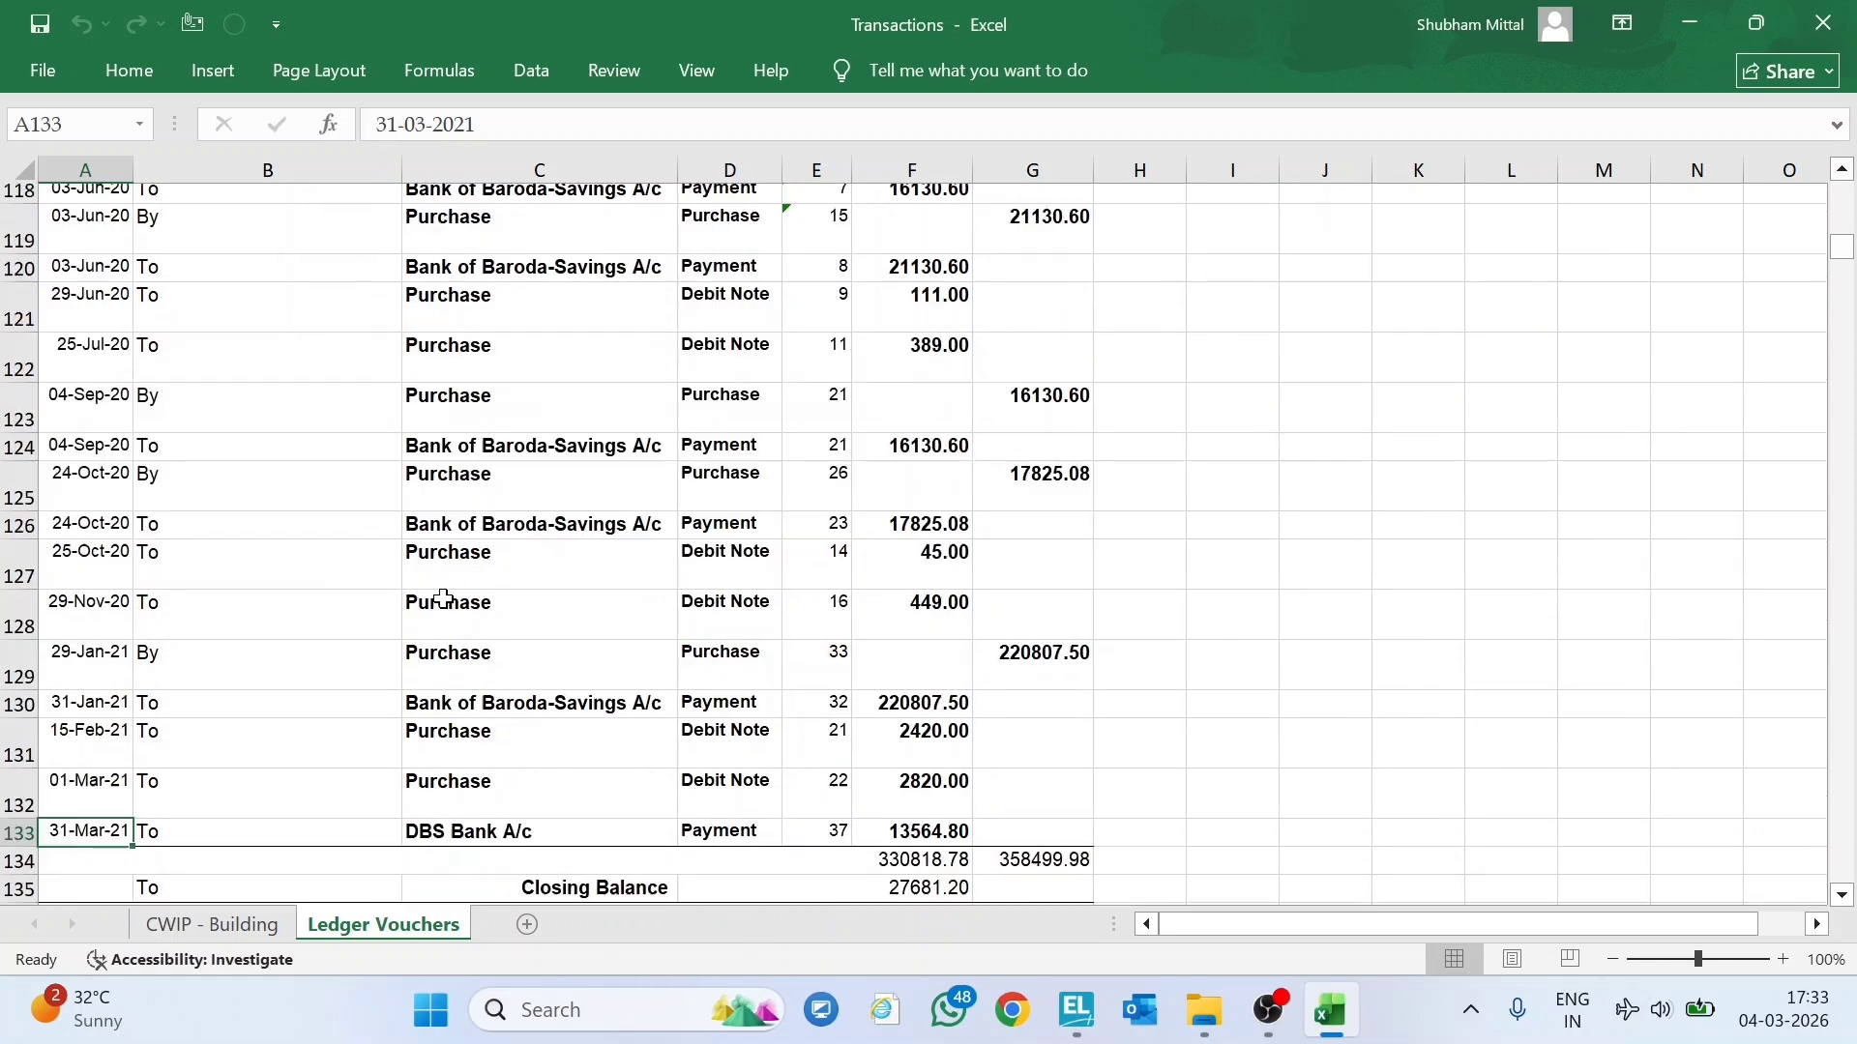
key(Down)
key(Down)
key(Down)
key(Down)
key(Down)
key(Down)
key(Down)
key(Down)
key(Down)
key(Down)
key(Down)
key(Down)
key(Down)
key(Down)
key(Down)
key(Down)
key(Down)
key(Down)
key(Down)
key(Down)
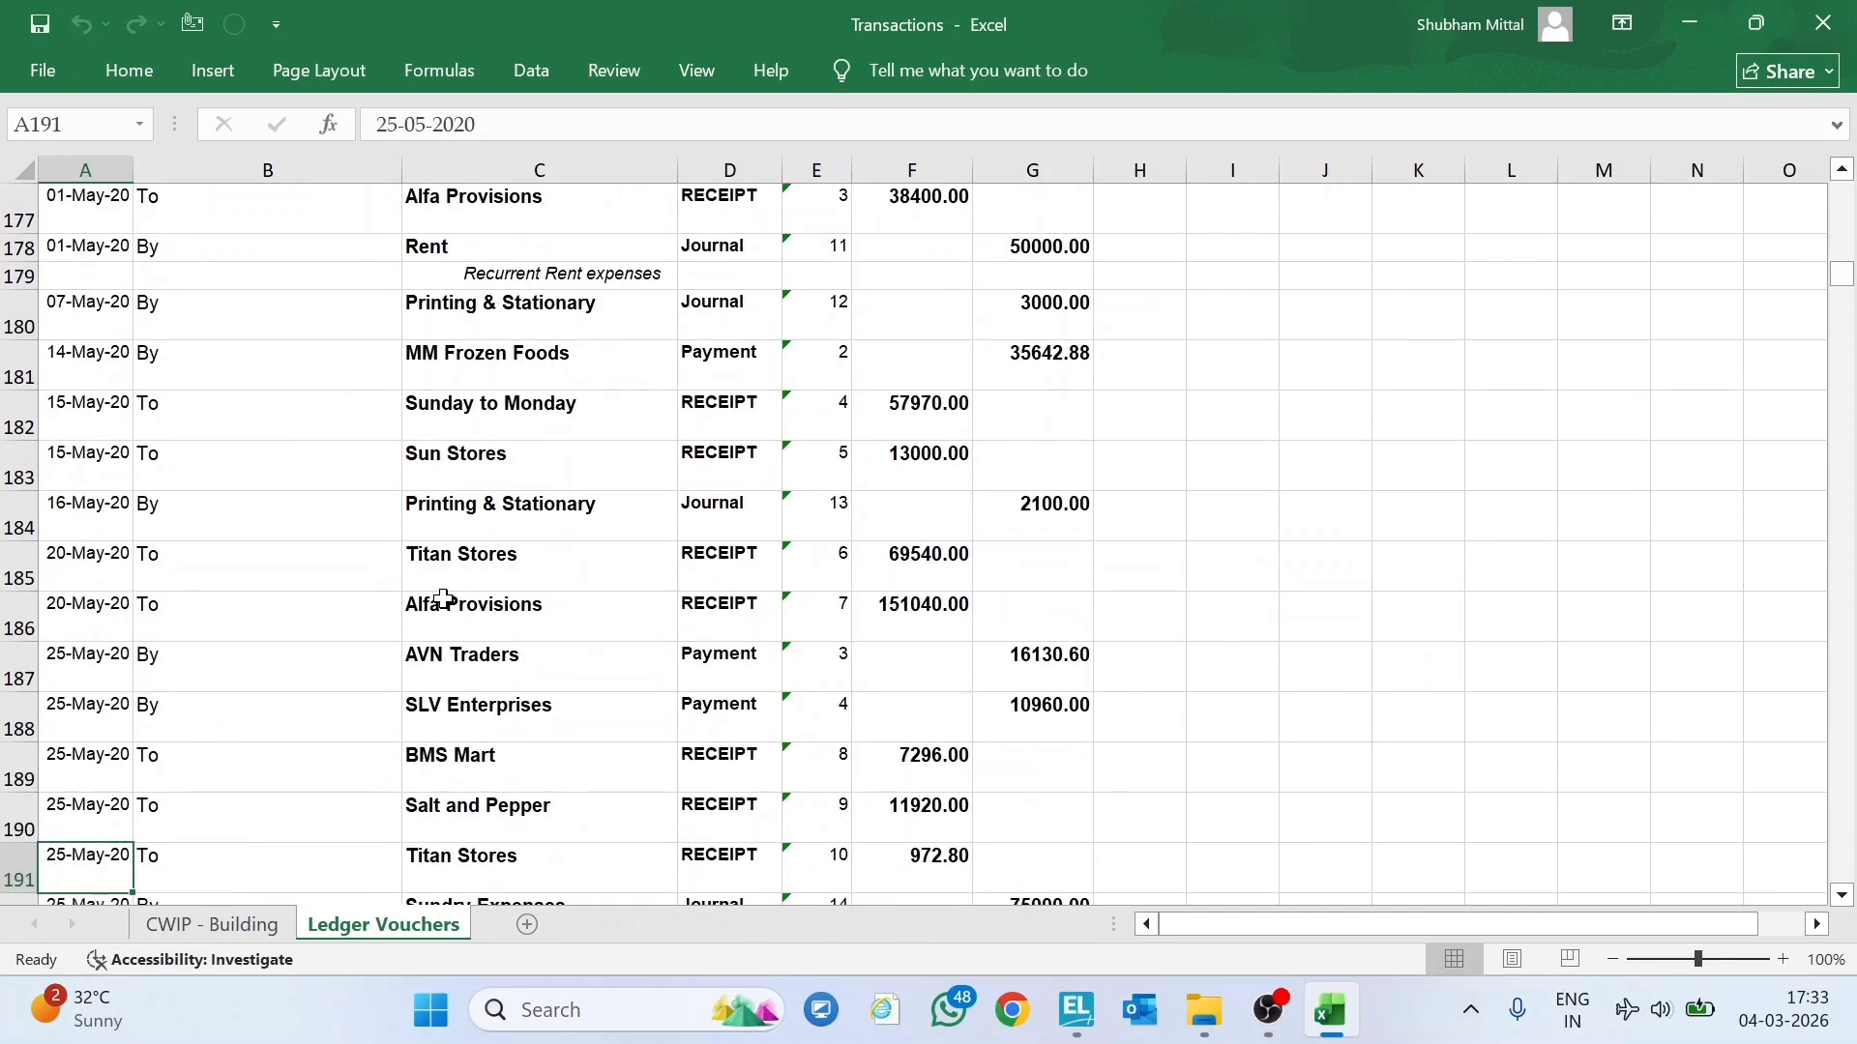
Examine the narration row under the 01-May-20 Rent entry and the neighbouring voucher columns, and return to cell A1.
click(484, 282)
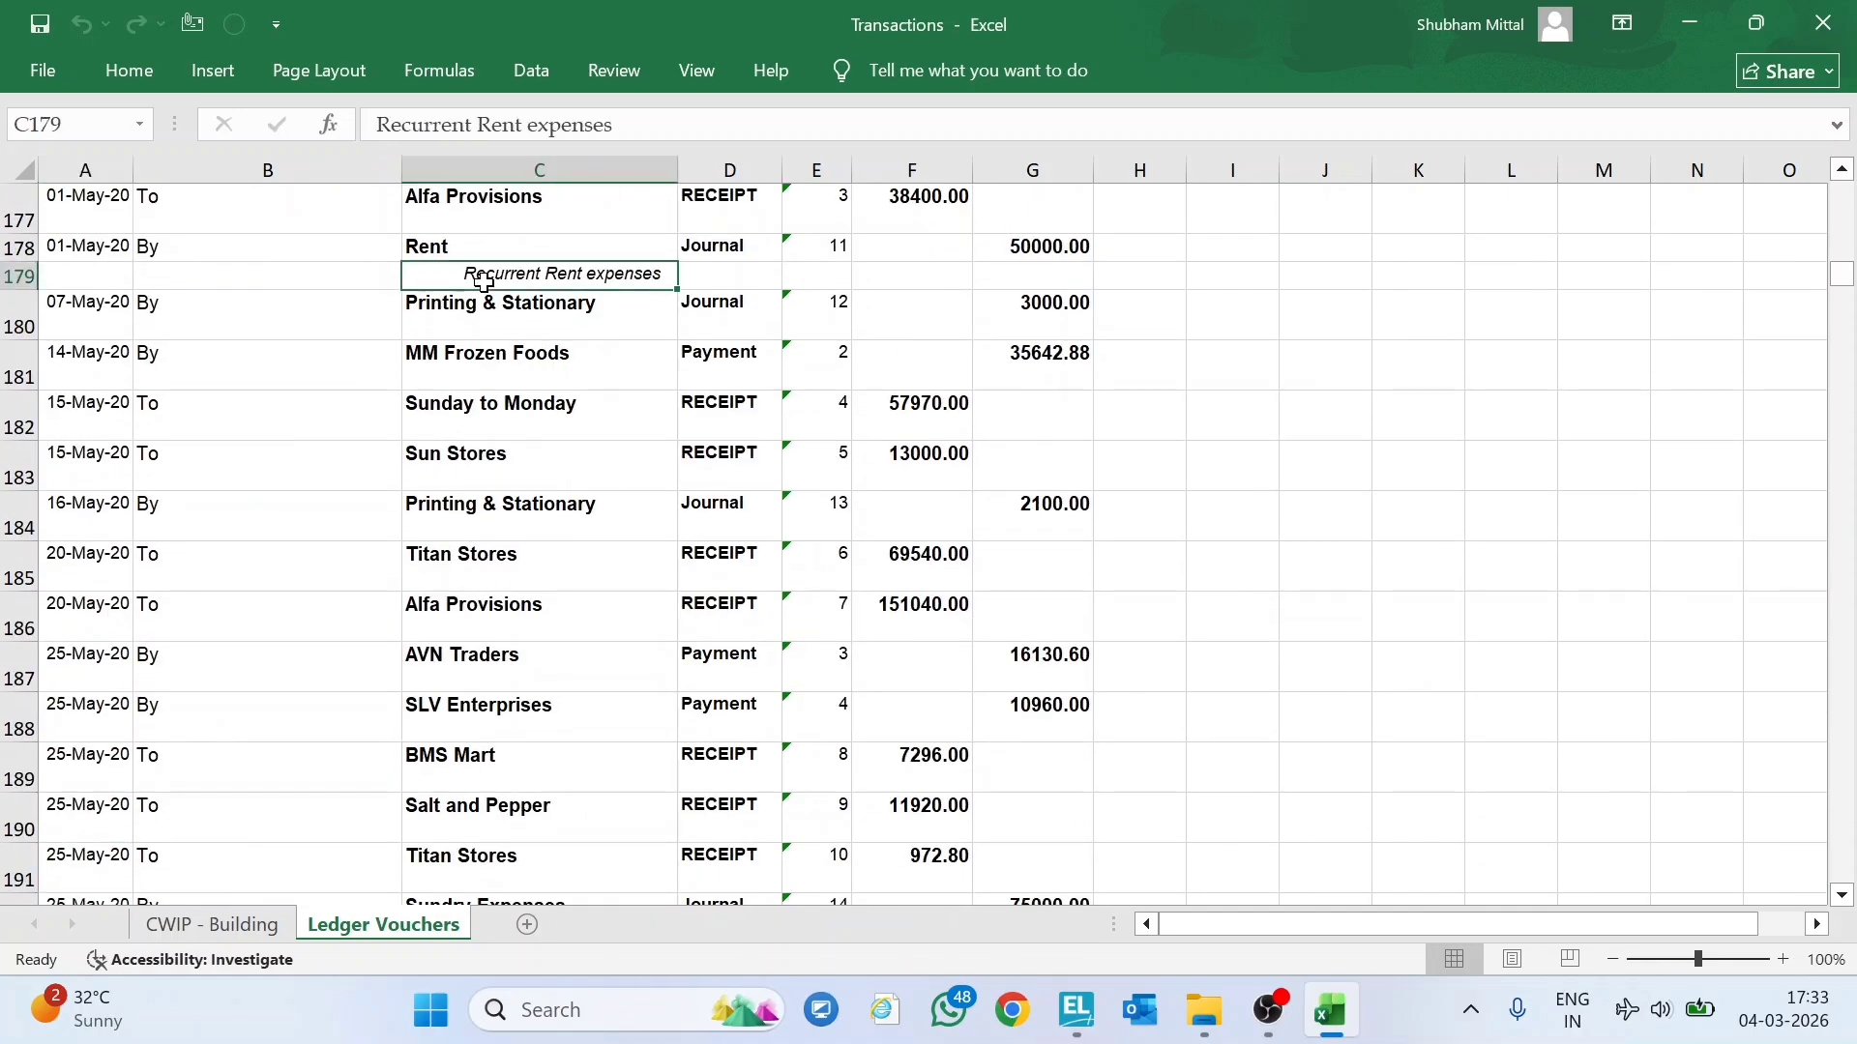
key(Left)
key(Left)
key(Up)
key(Up)
key(Right)
key(Right)
key(Right)
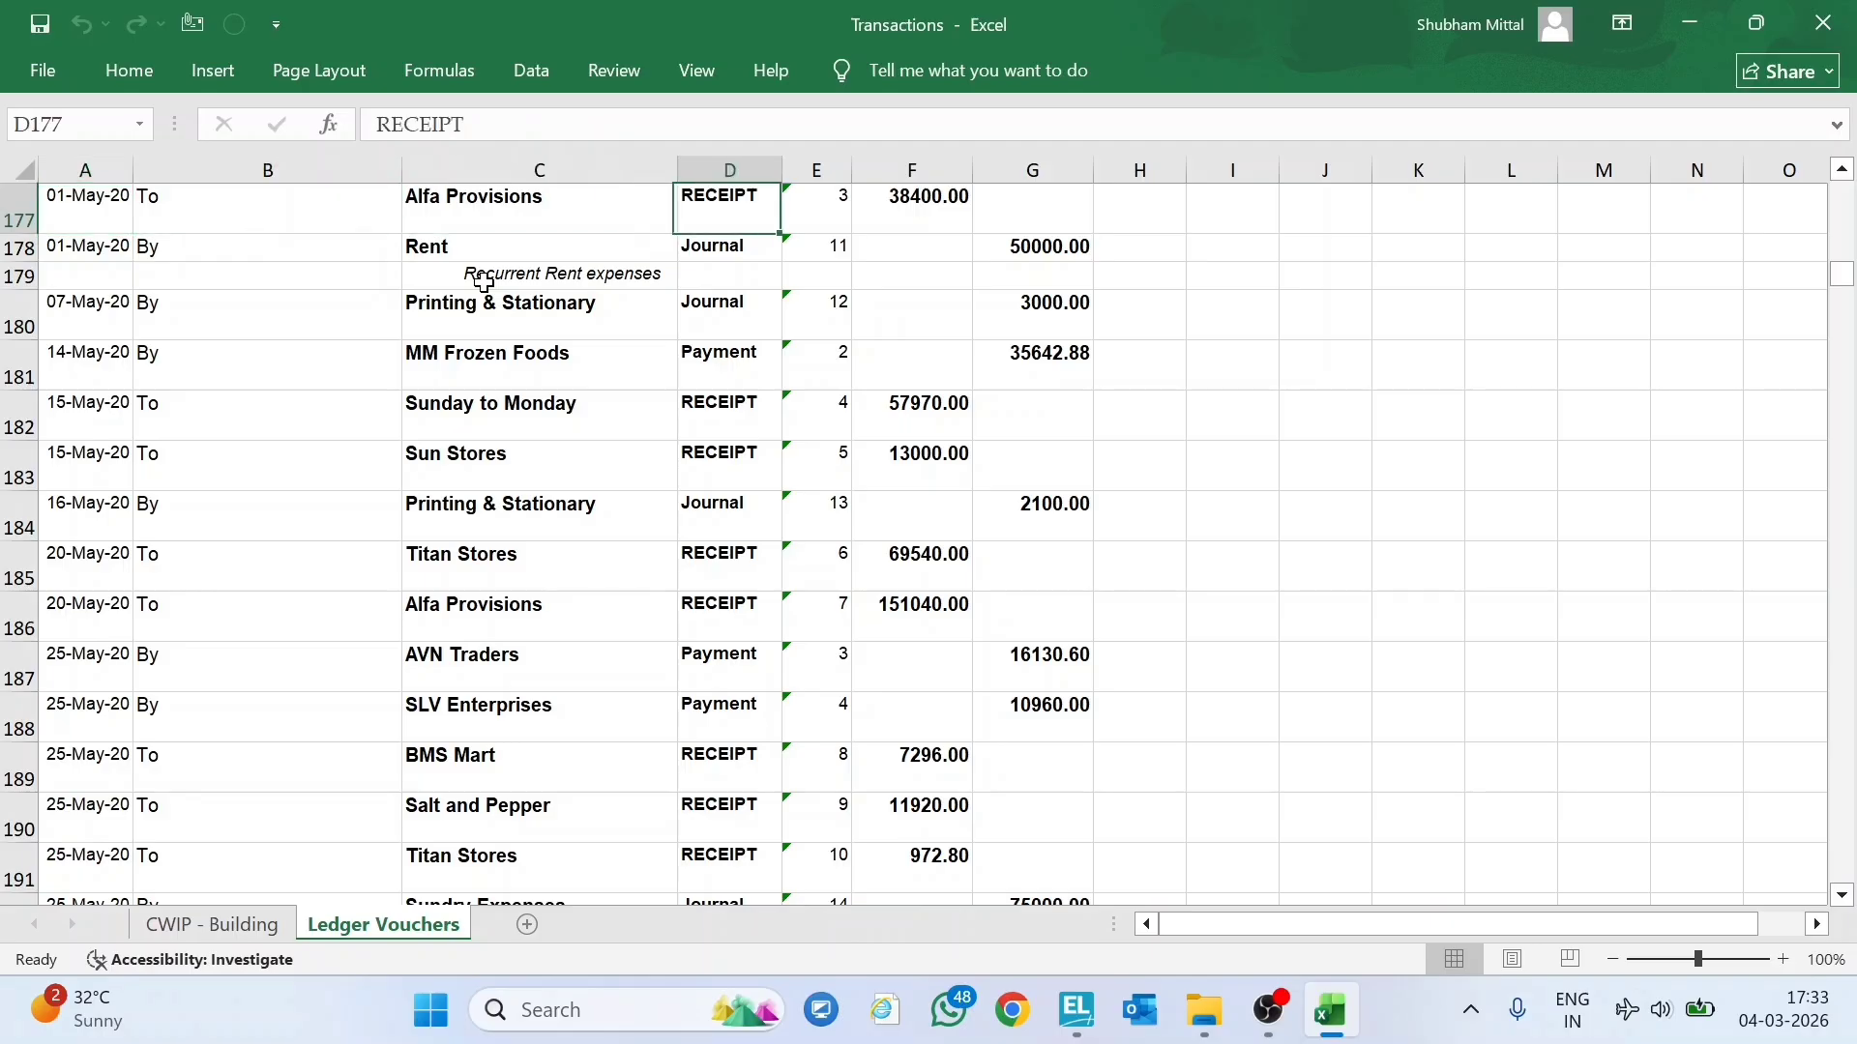
key(Right)
key(Right)
key(Right)
key(Right)
key(Right)
key(ctrl+Up)
key(Home)
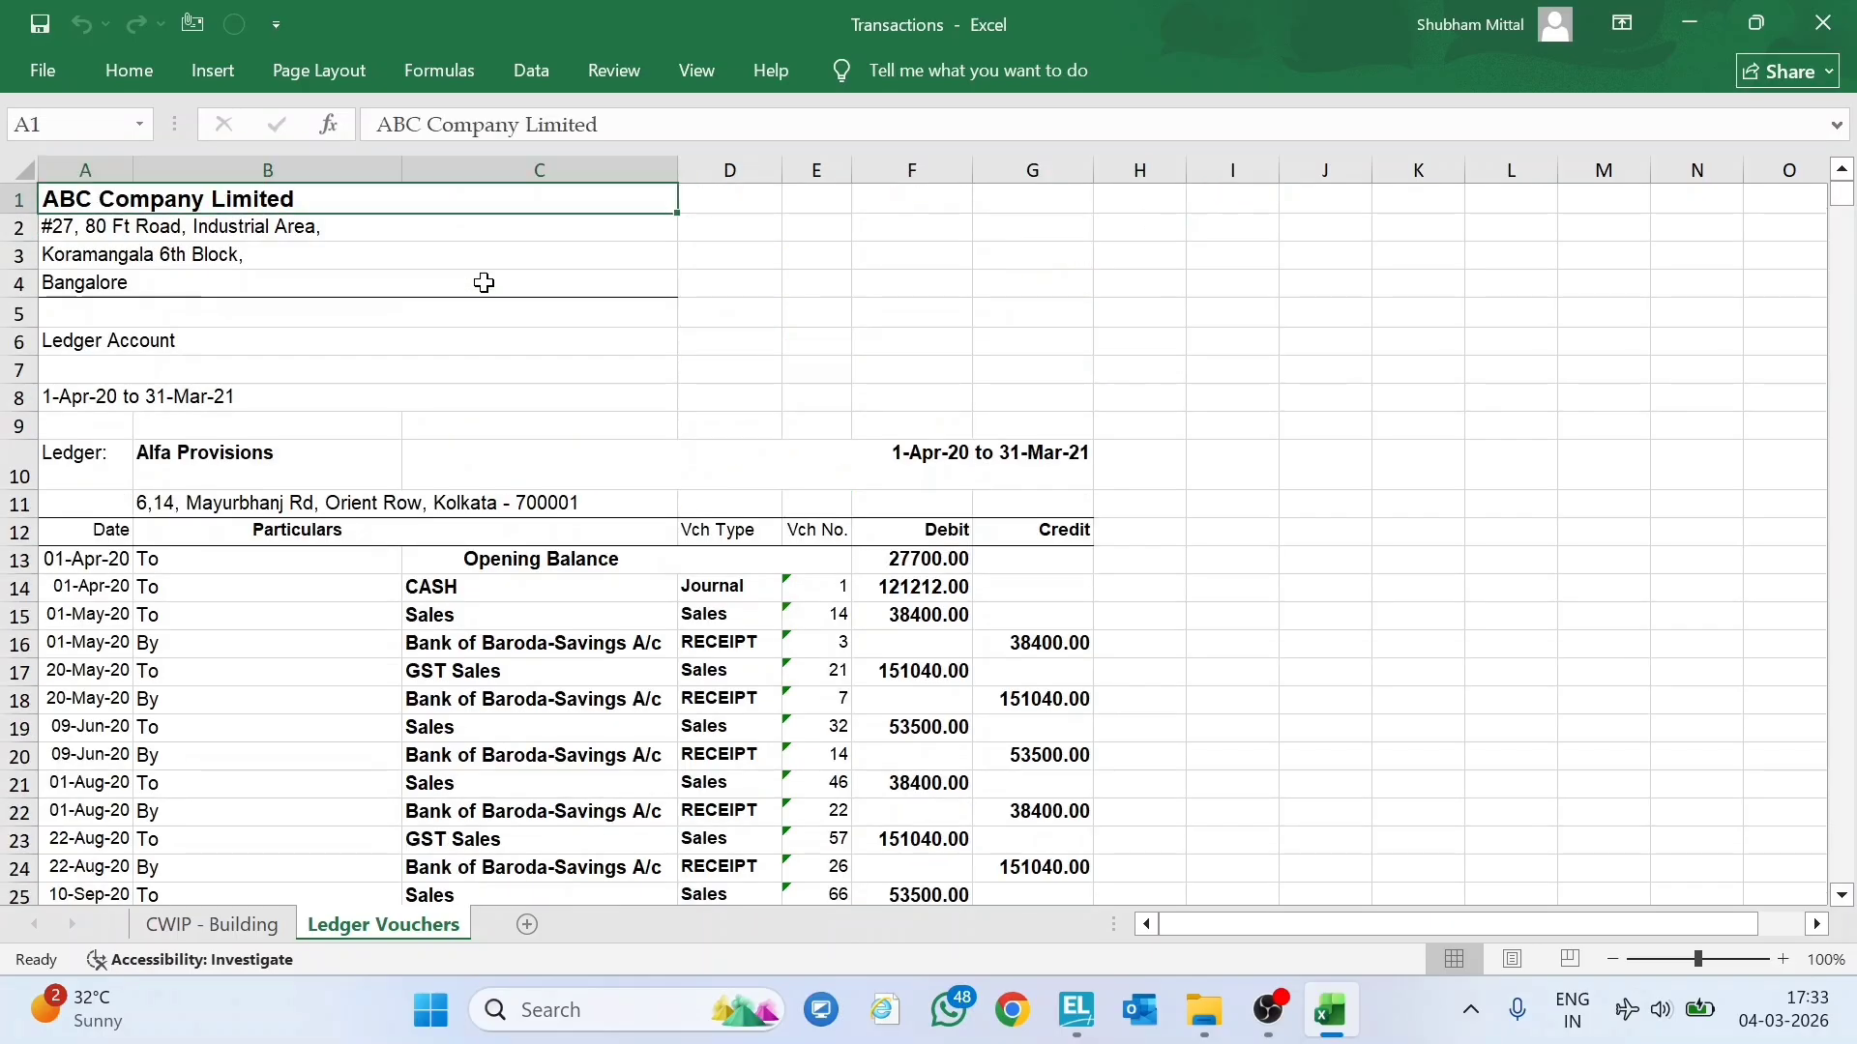
Examine how each ledger's name is laid out above its transactions, from Alfa Provisions to Bank of Baroda-Savings A/c.
key(Down)
key(Down)
key(Down)
key(Down)
key(Down)
key(Down)
key(Down)
key(Down)
key(Down)
key(Down)
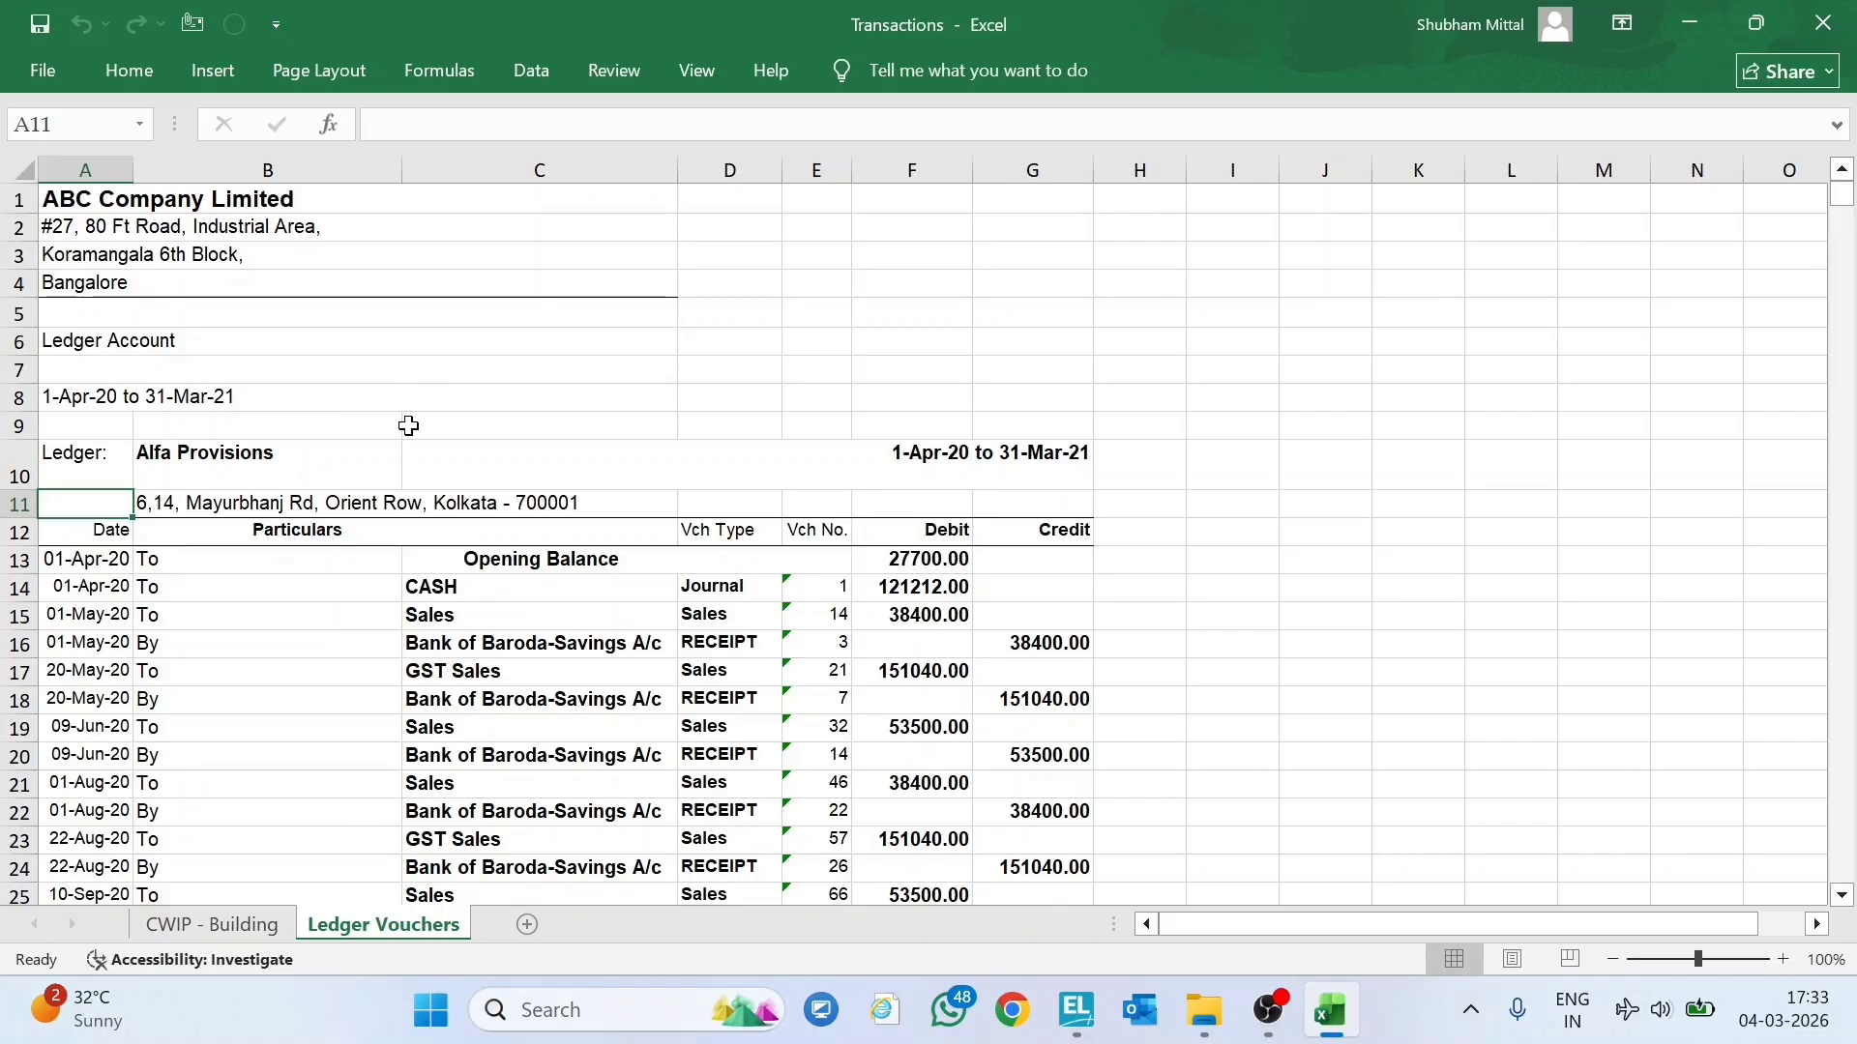
key(Down)
key(Down)
key(Down)
key(Down)
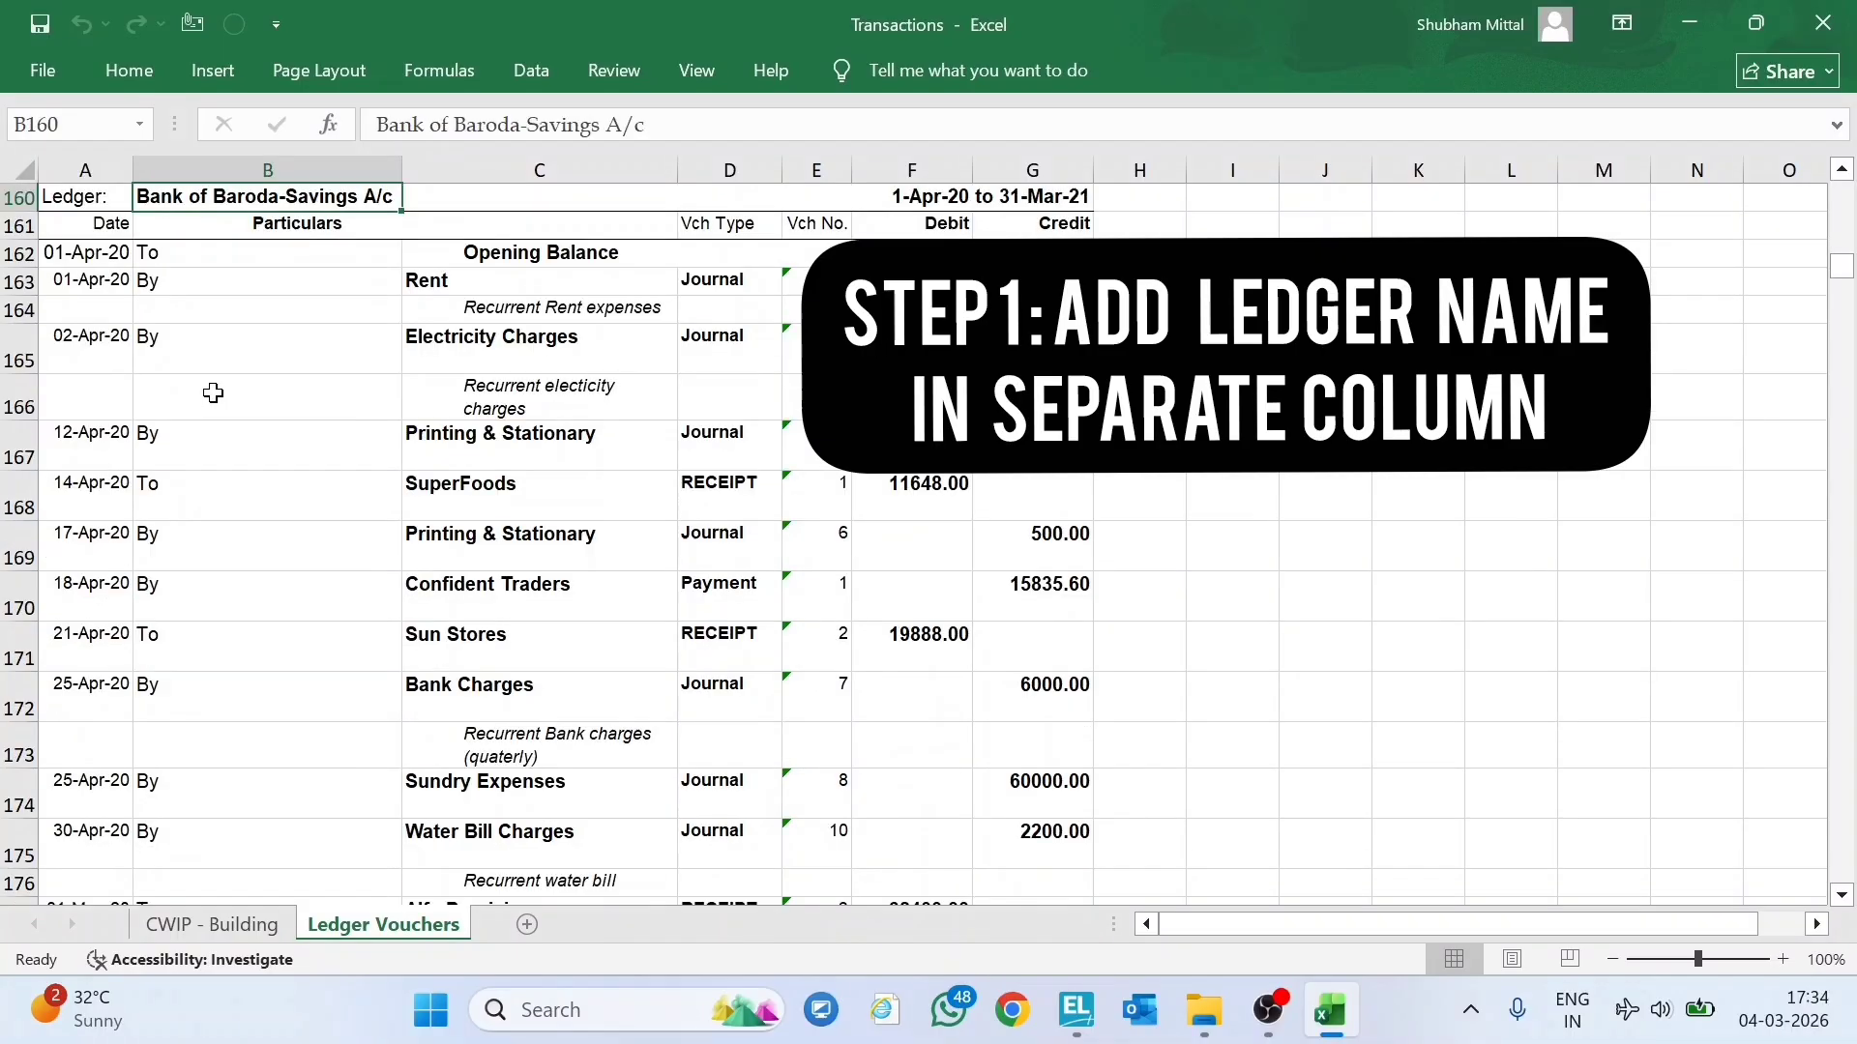
Unmerge all merged cells on the Ledger Vouchers sheet.
key(Right)
key(Right)
key(ctrl+Up)
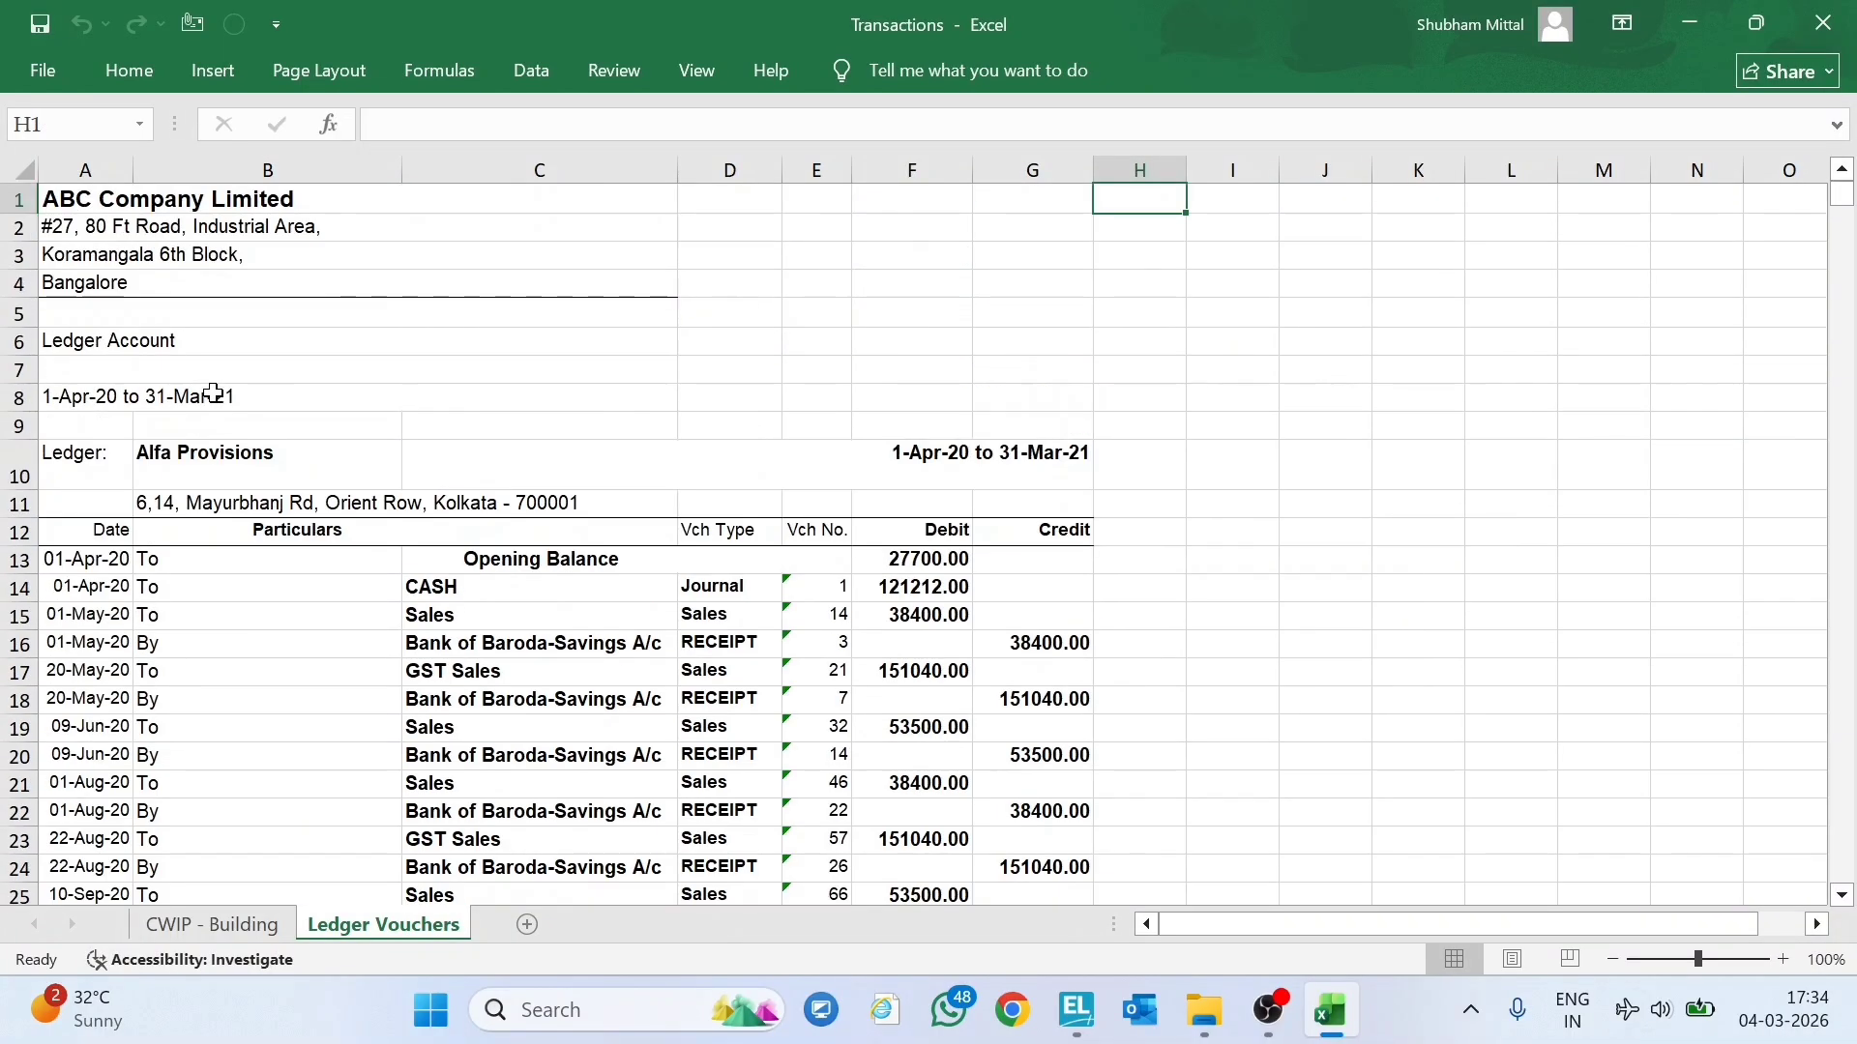
key(Home)
key(ctrl+a)
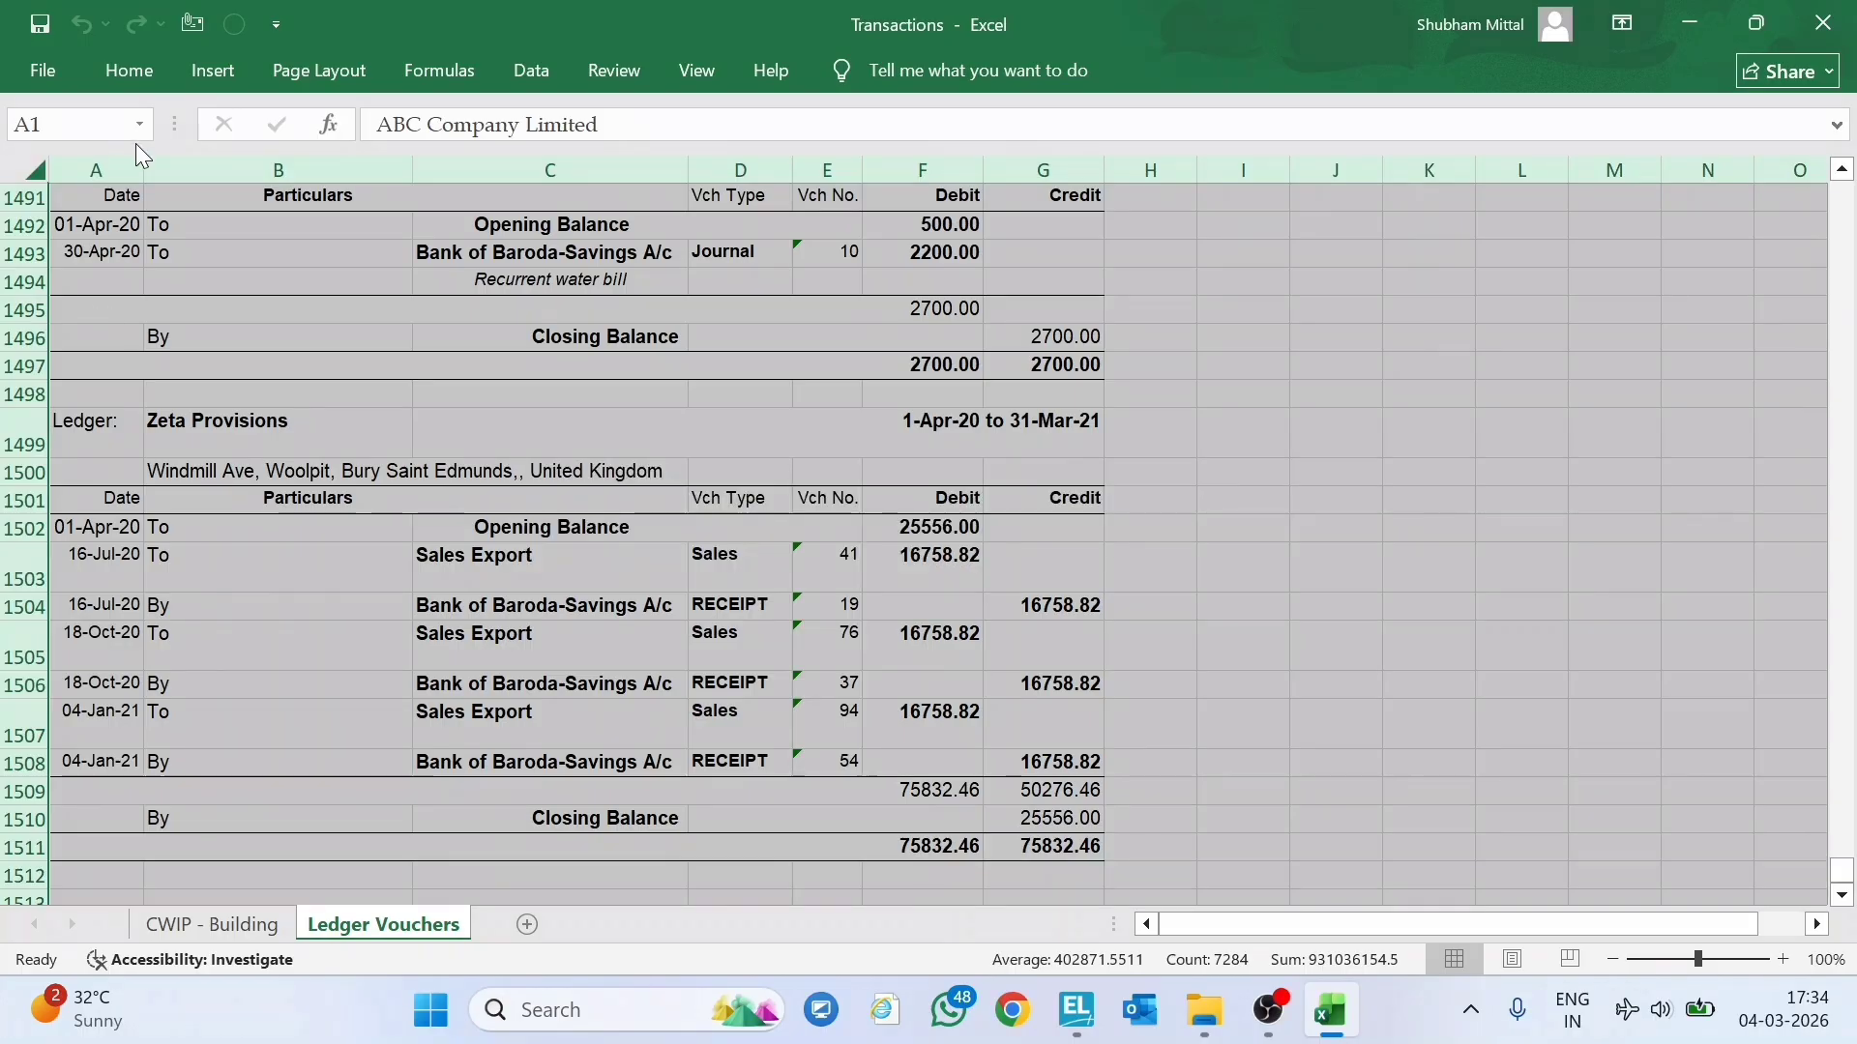
key(alt+h)
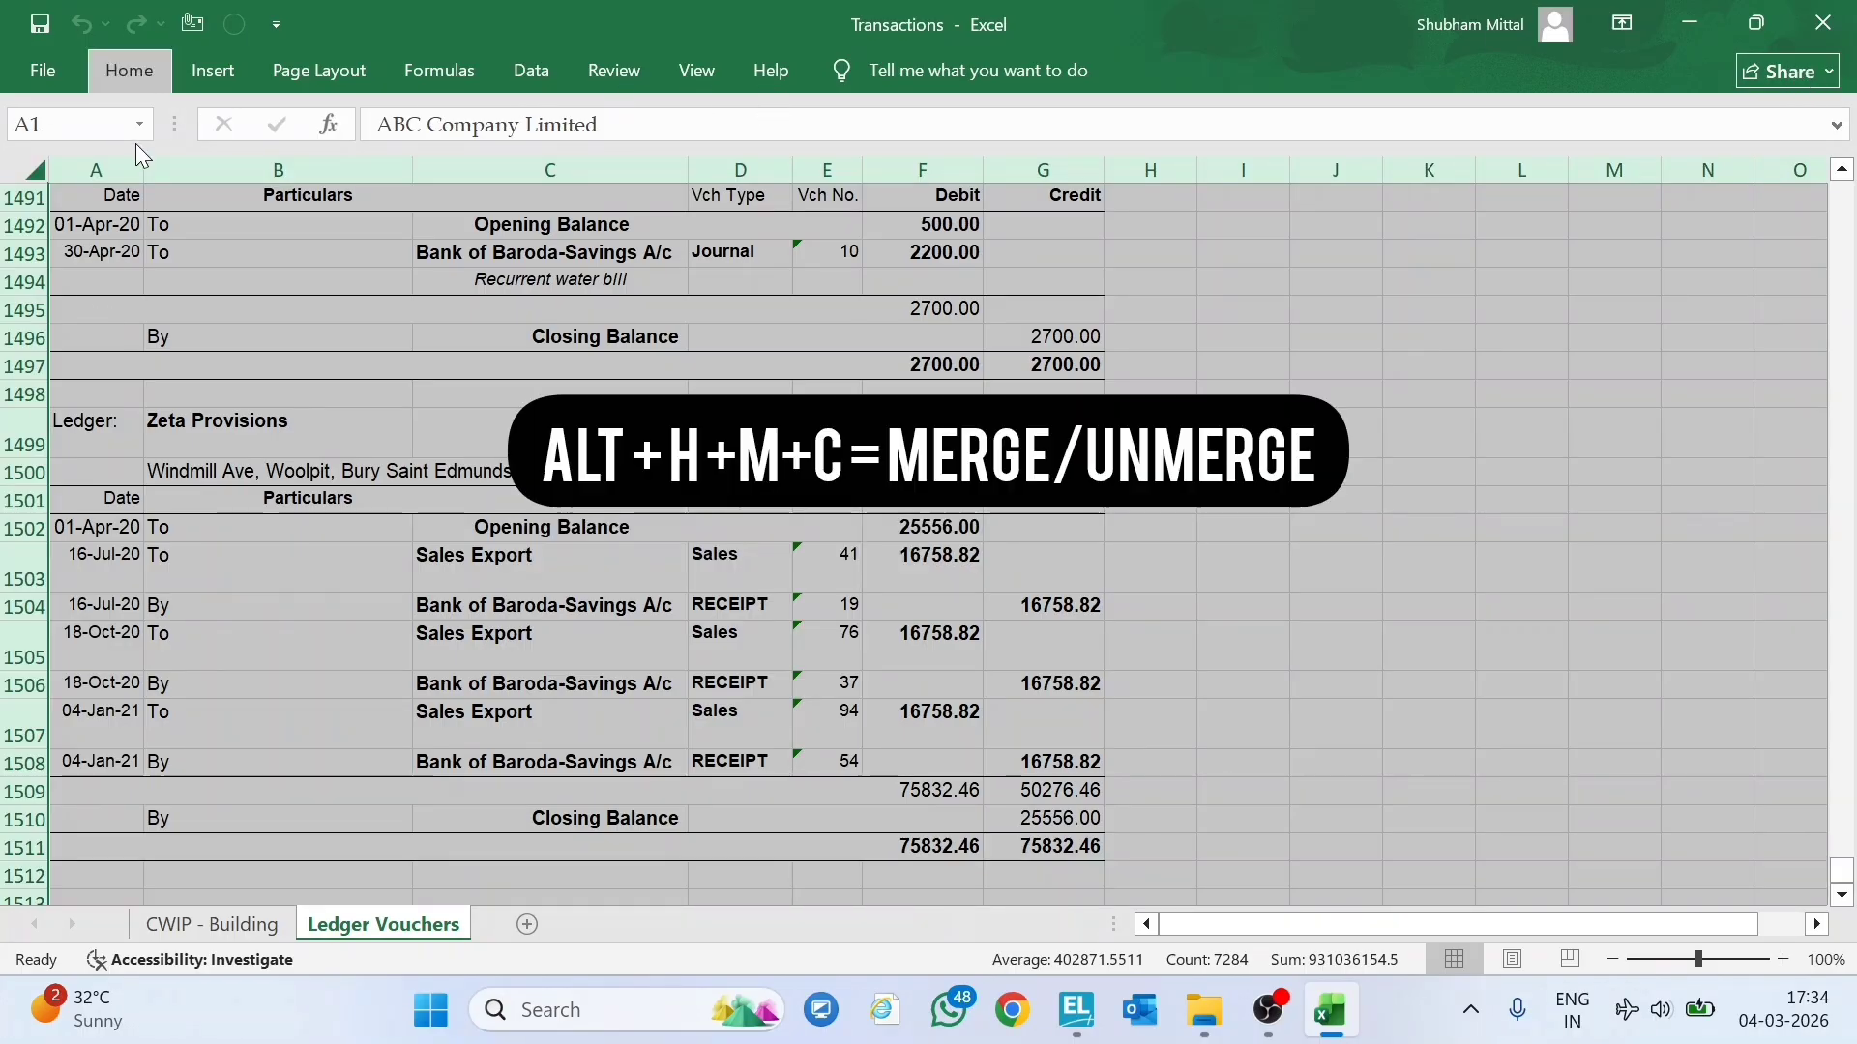
key(m)
key(c)
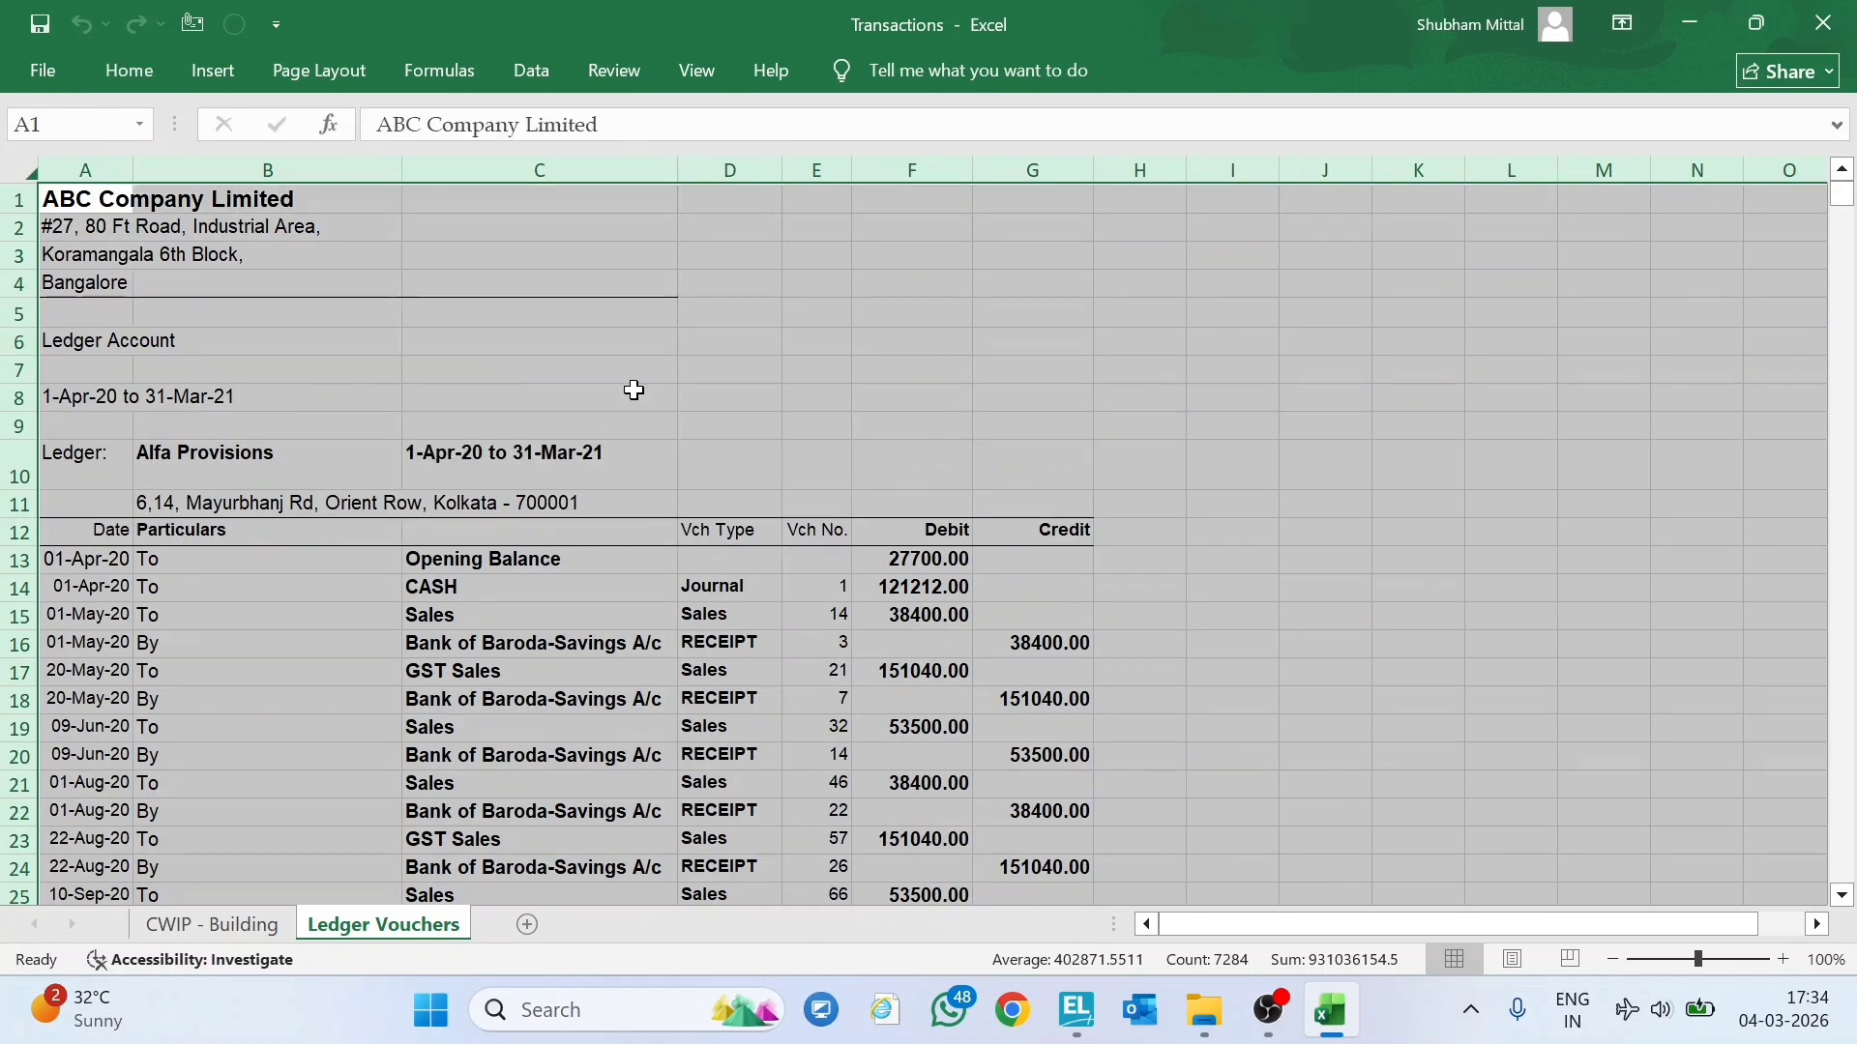
Insert an entire blank column at column C, between Particulars and the account names.
click(432, 475)
key(Left)
key(Right)
key(Right)
key(Right)
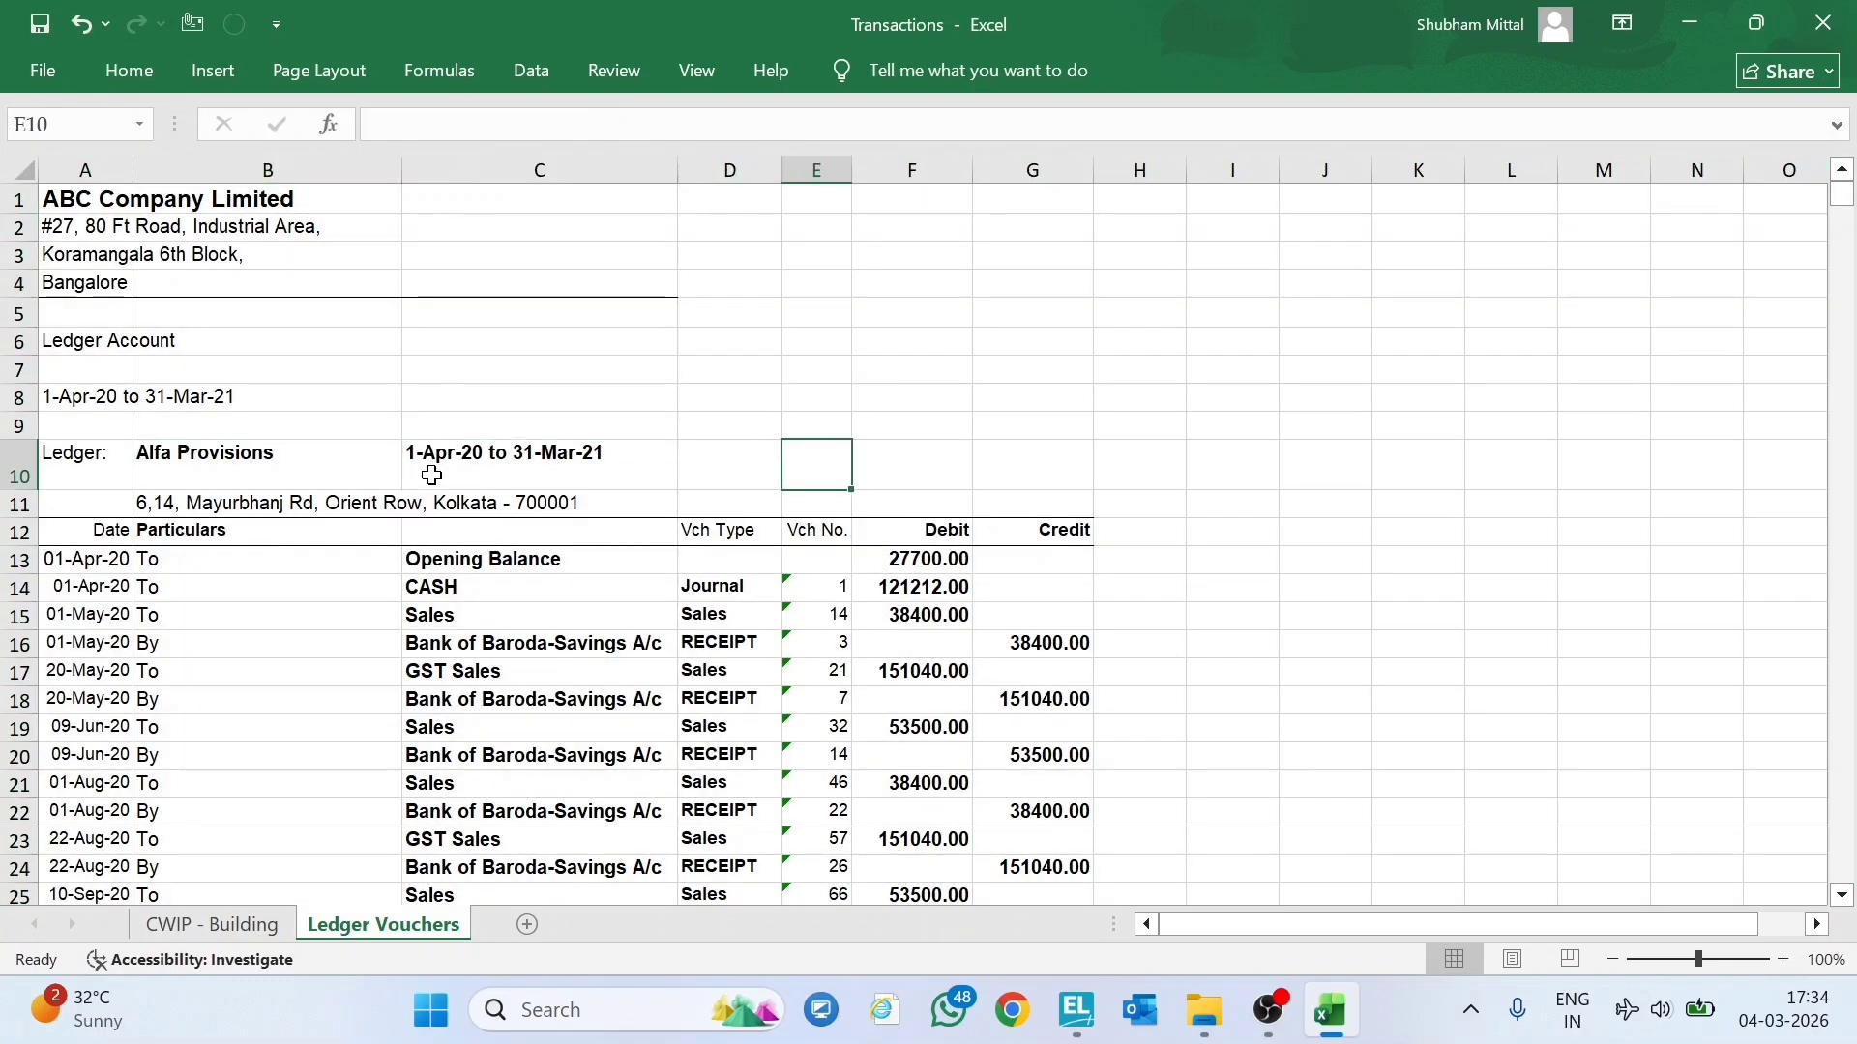
key(Left)
key(Left)
key(Down)
key(Down)
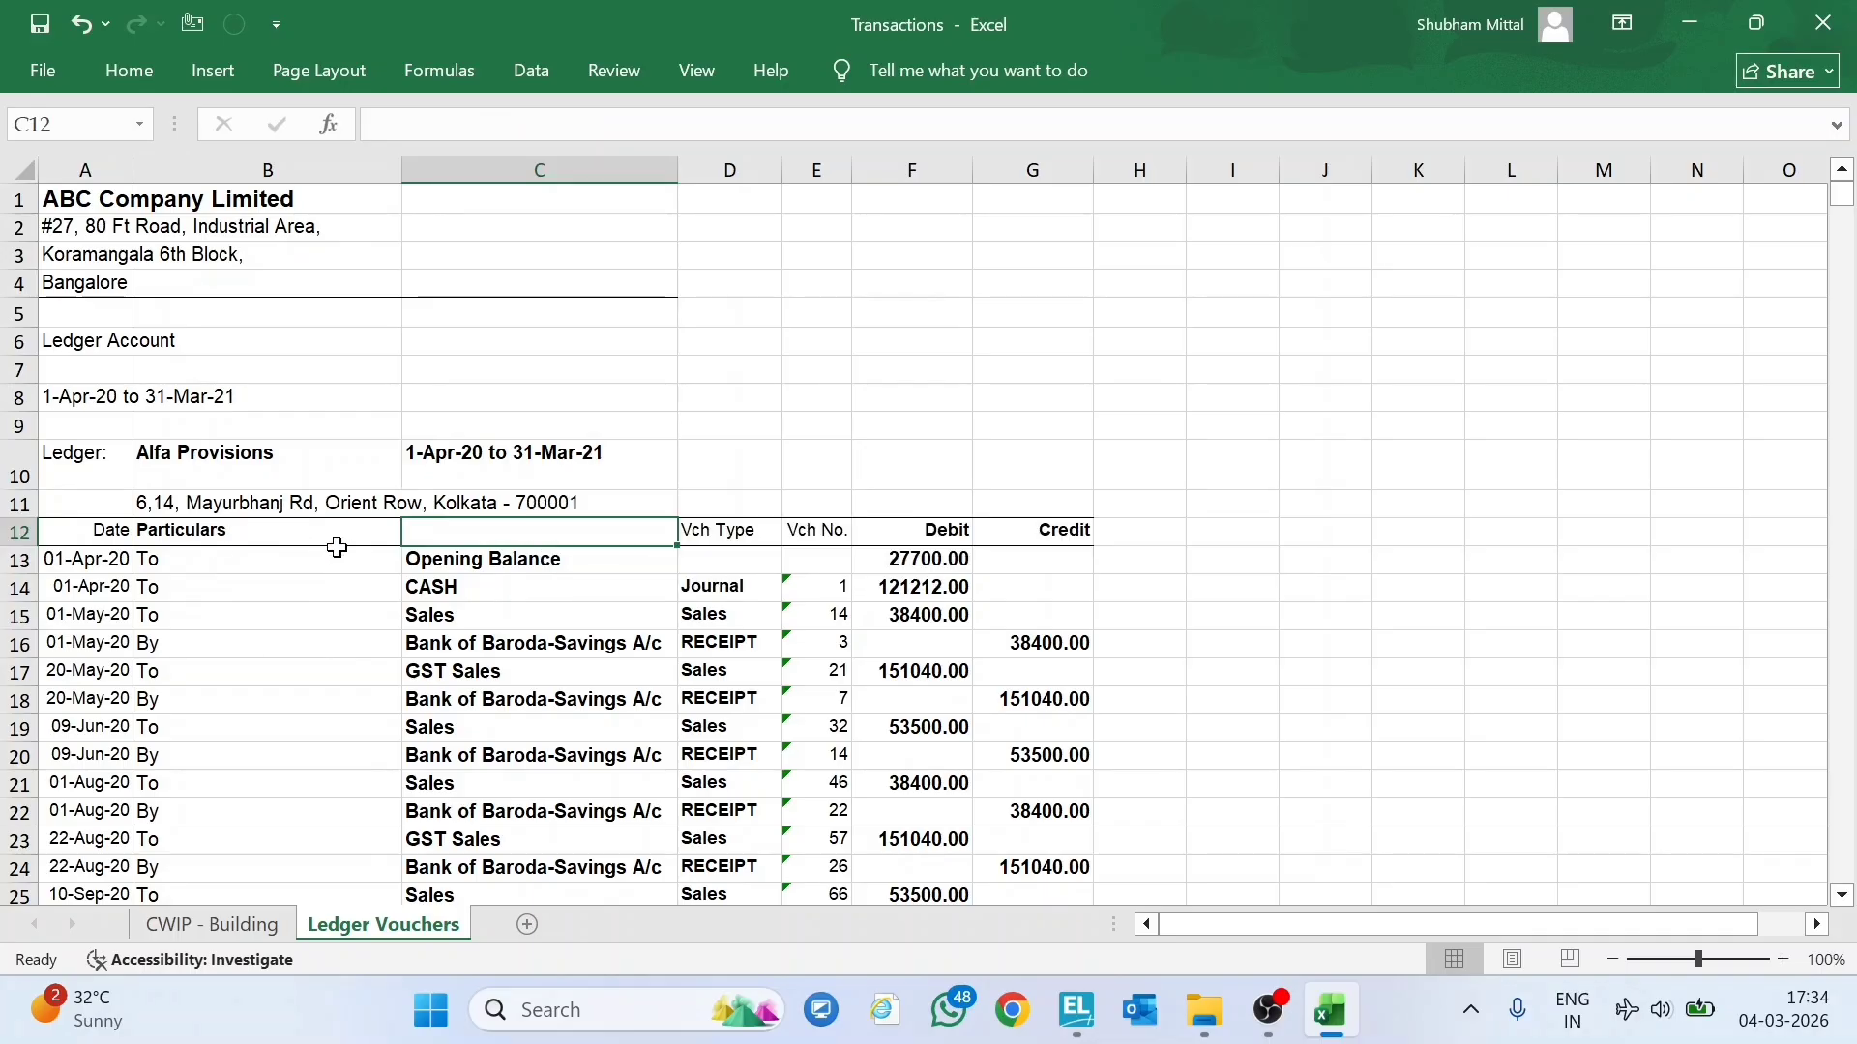
key(ctrl+shift+plus)
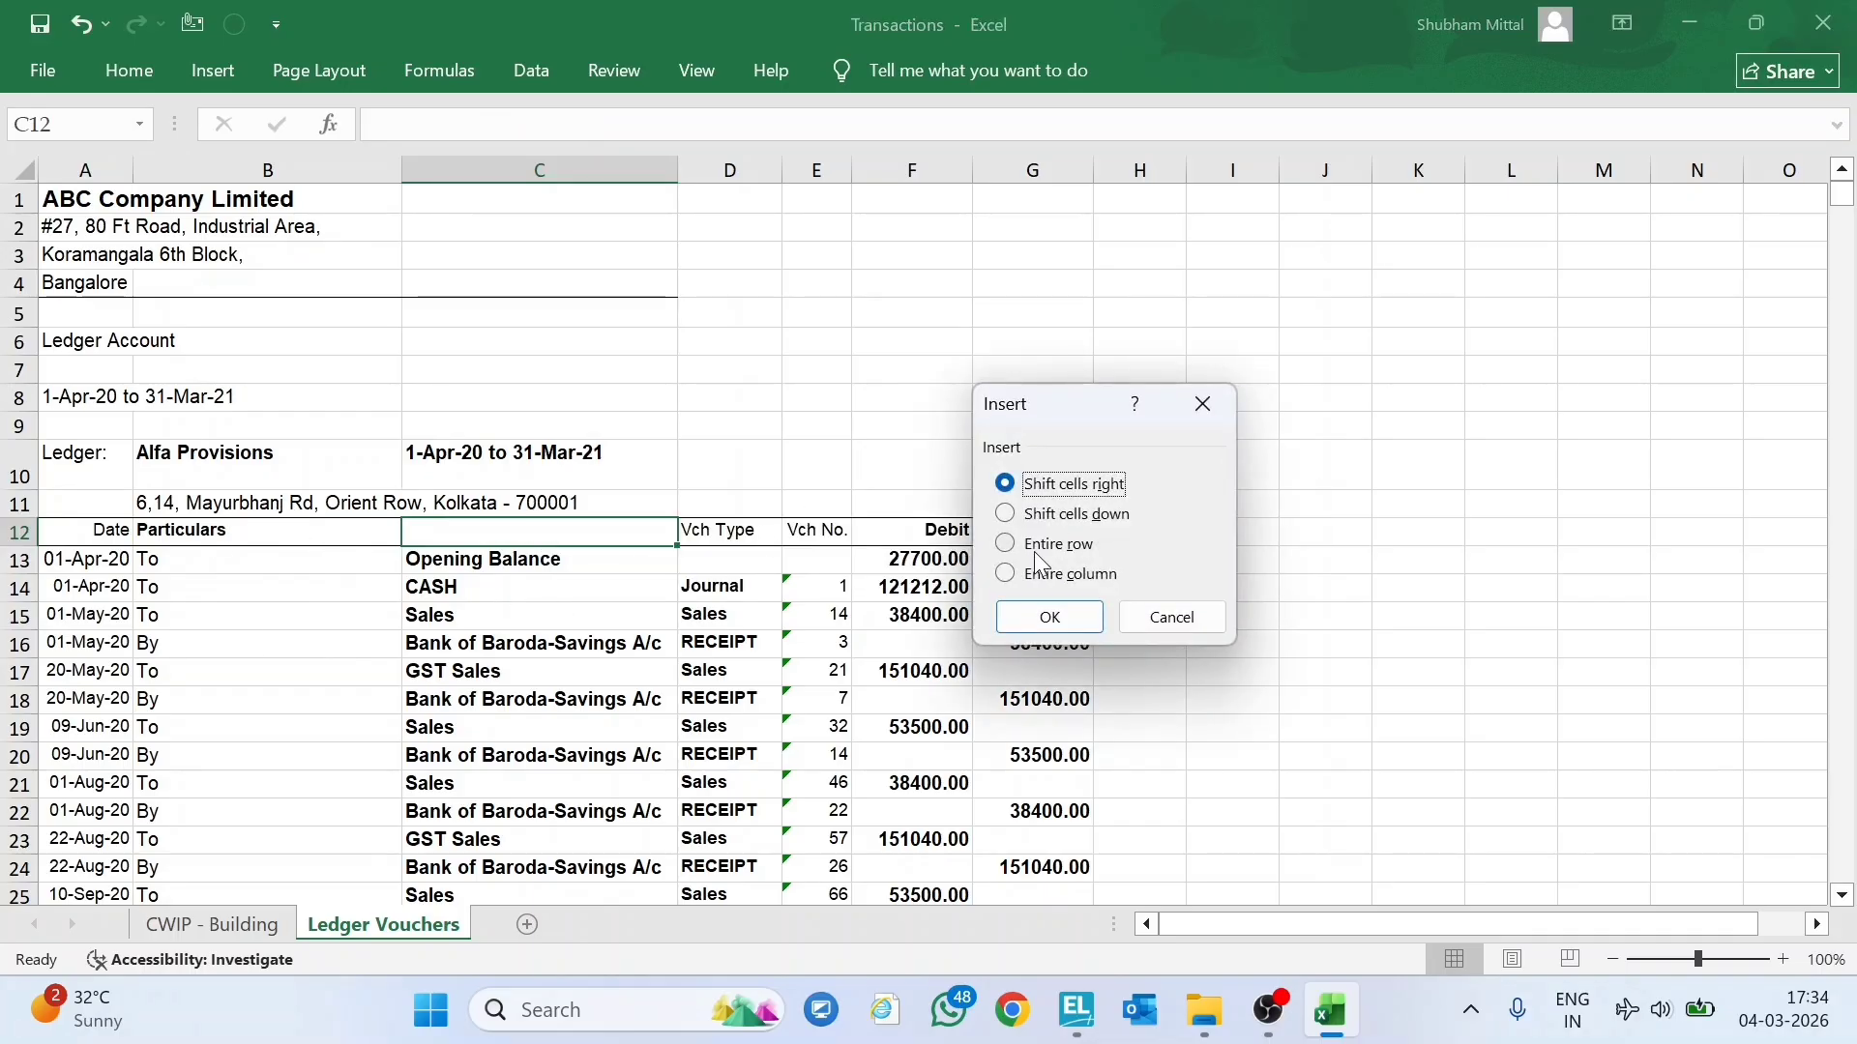
click(1007, 574)
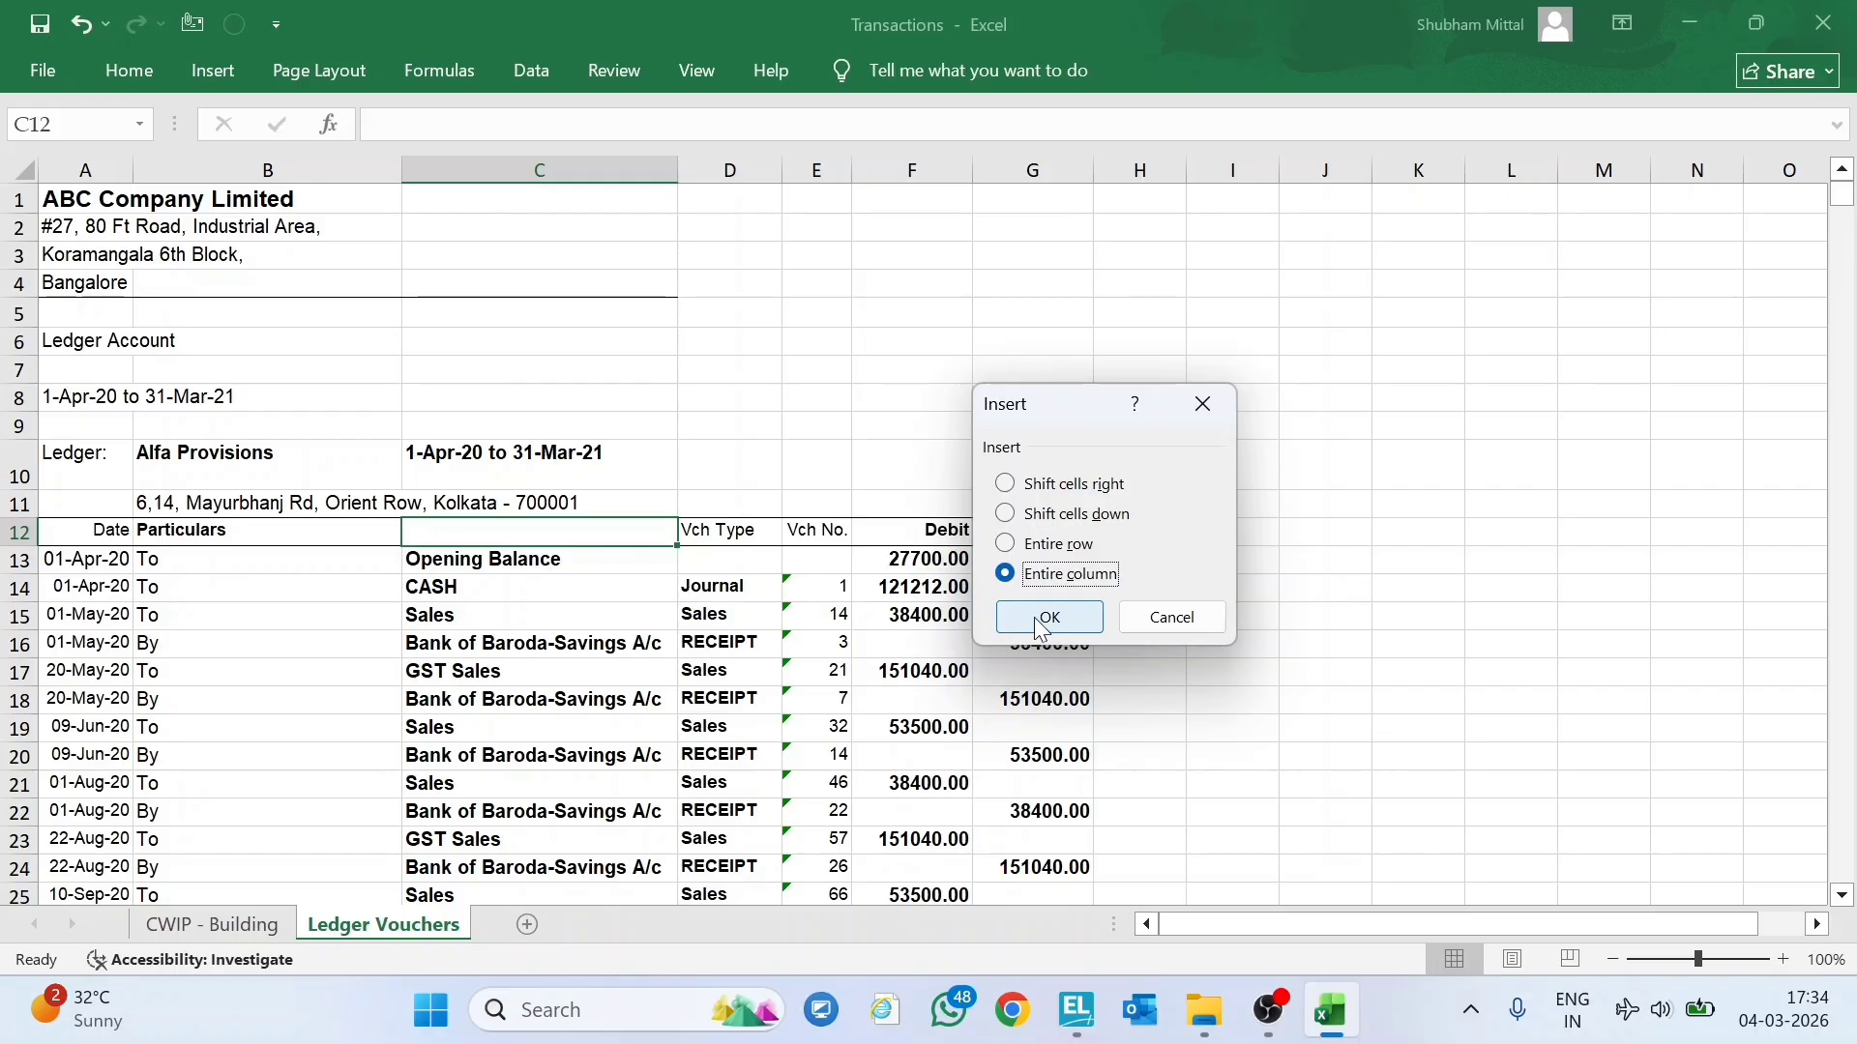
click(1041, 624)
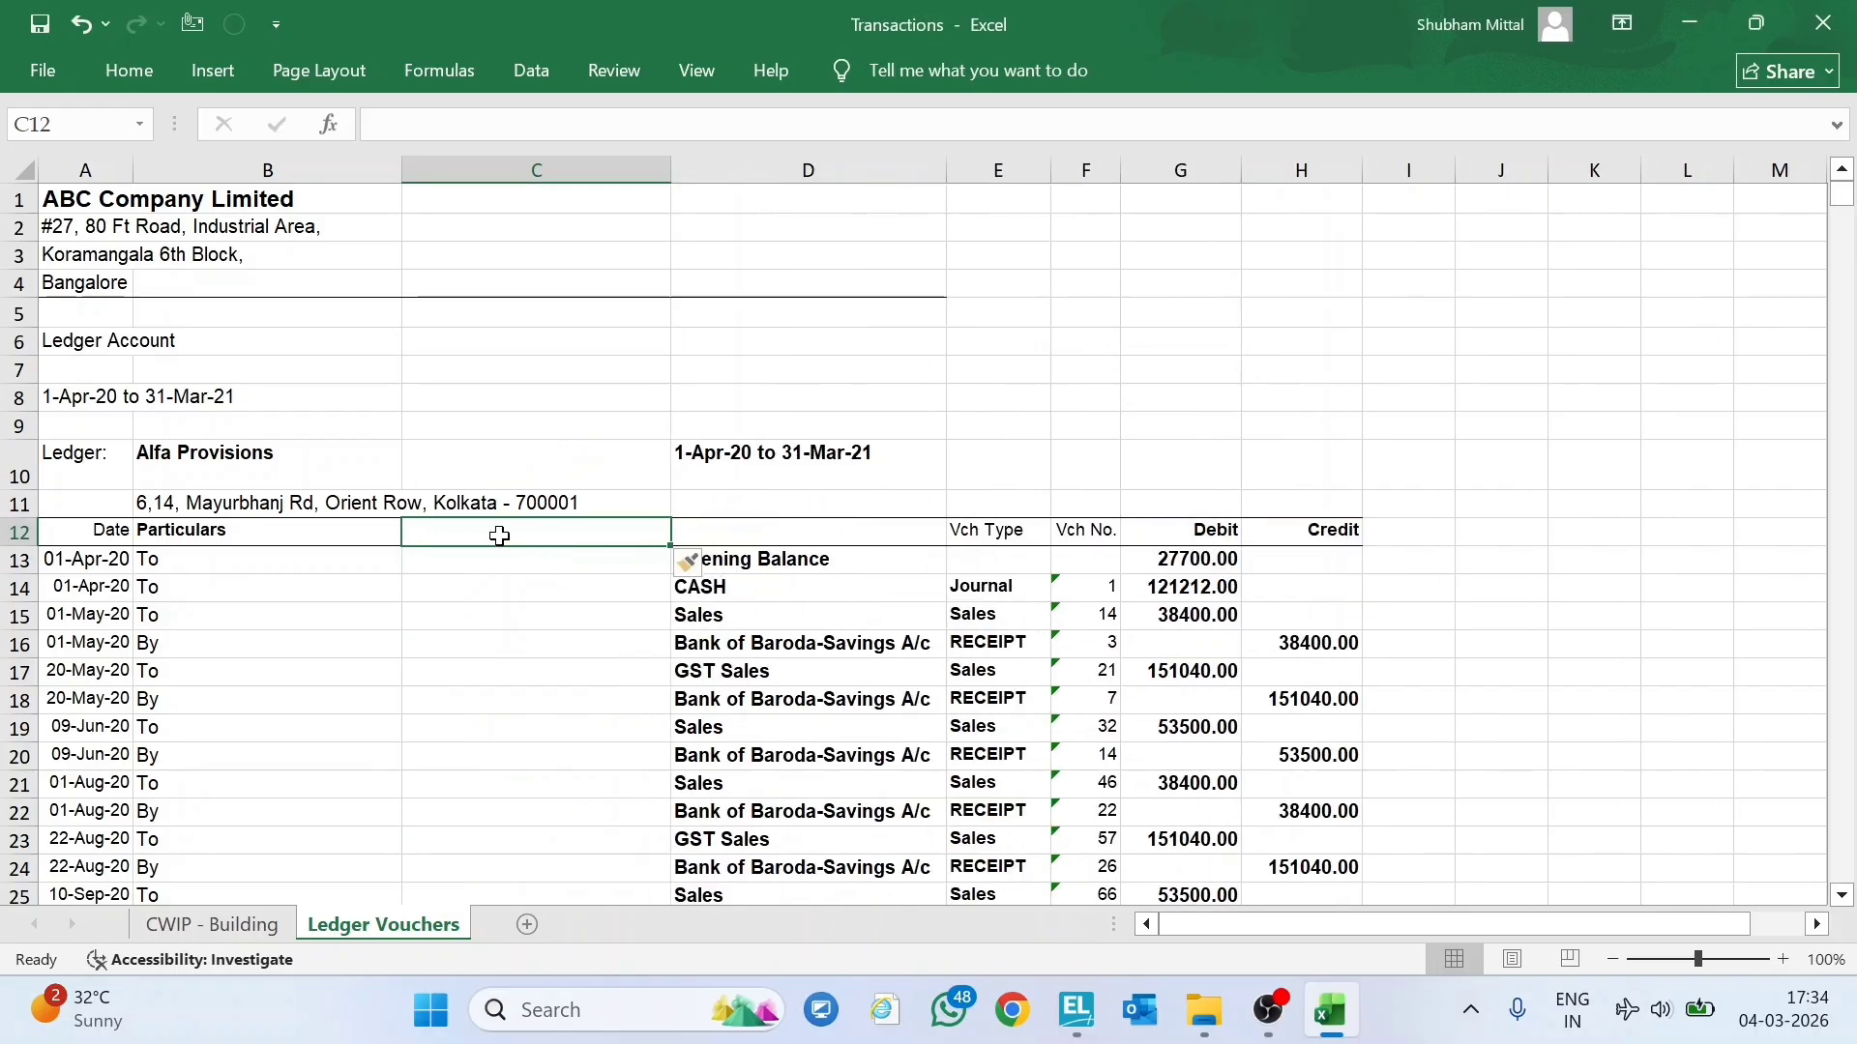
Examine the Alfa Provisions and Anup and Co ledger names against the empty column C cells beside their transactions.
key(Up)
key(Up)
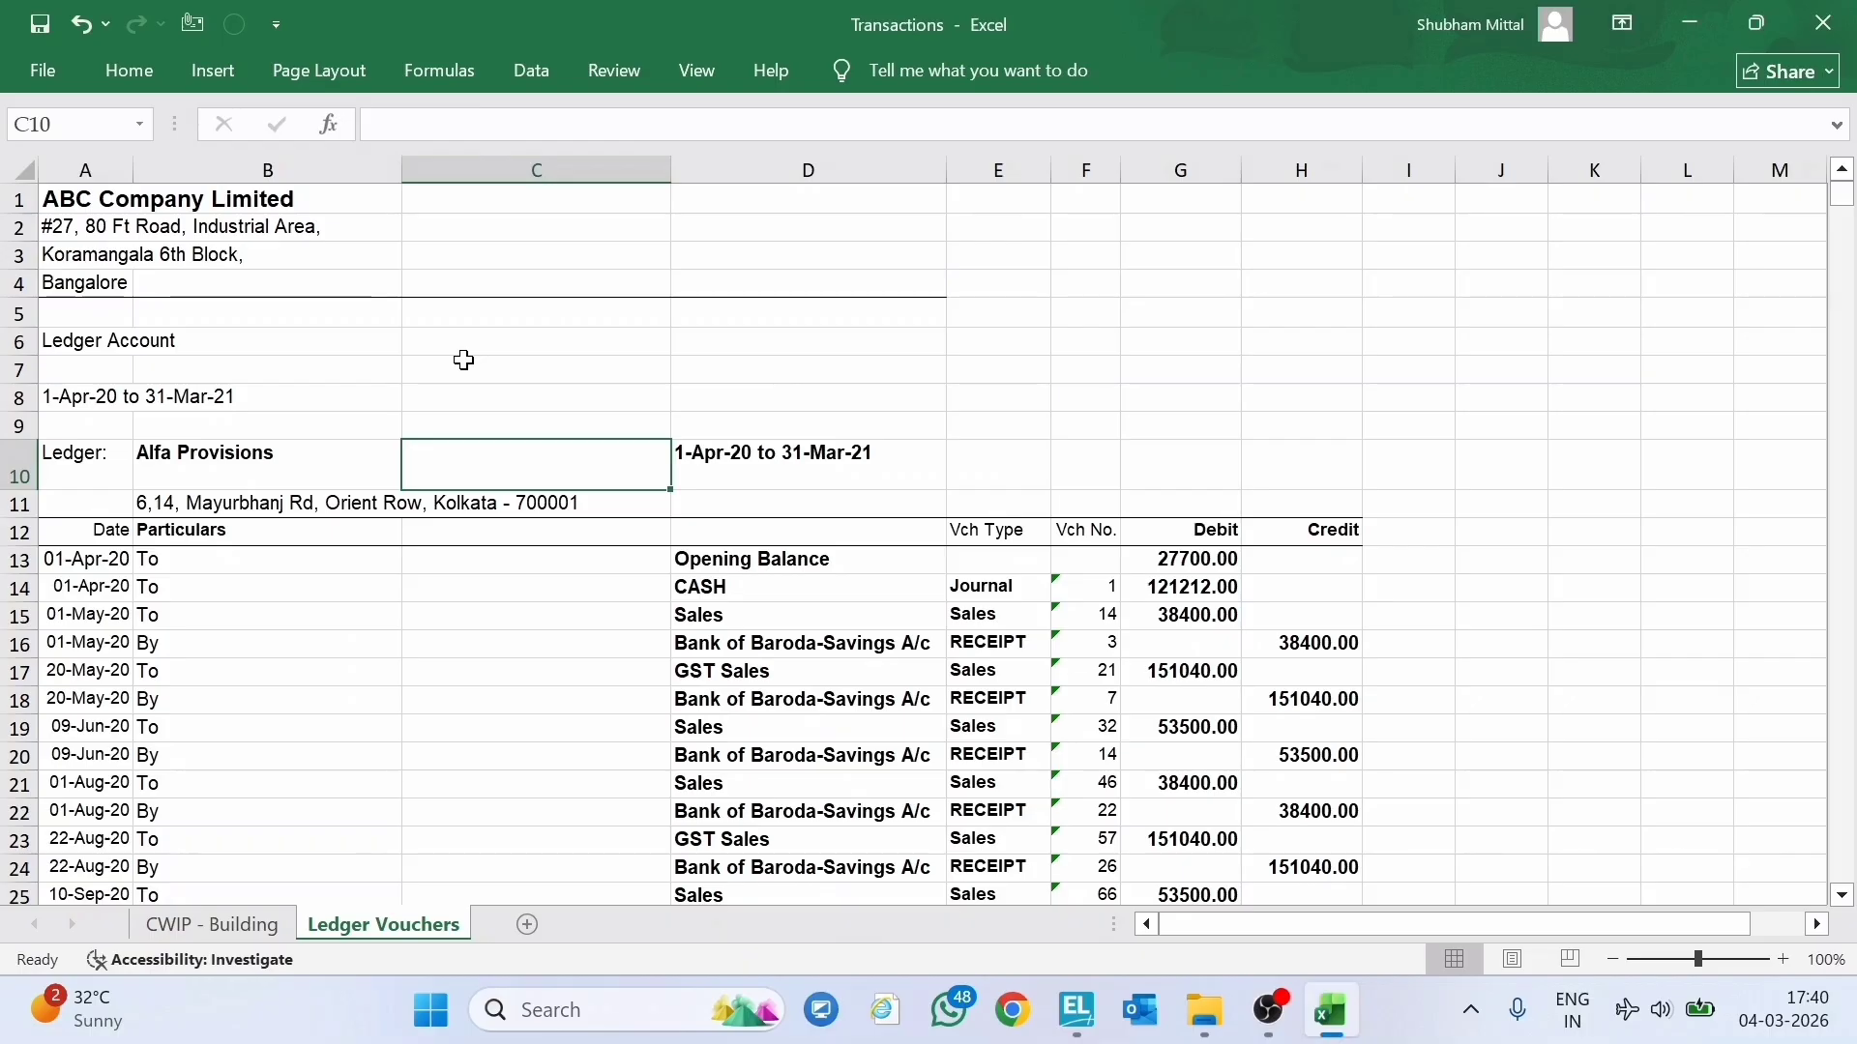
click(264, 470)
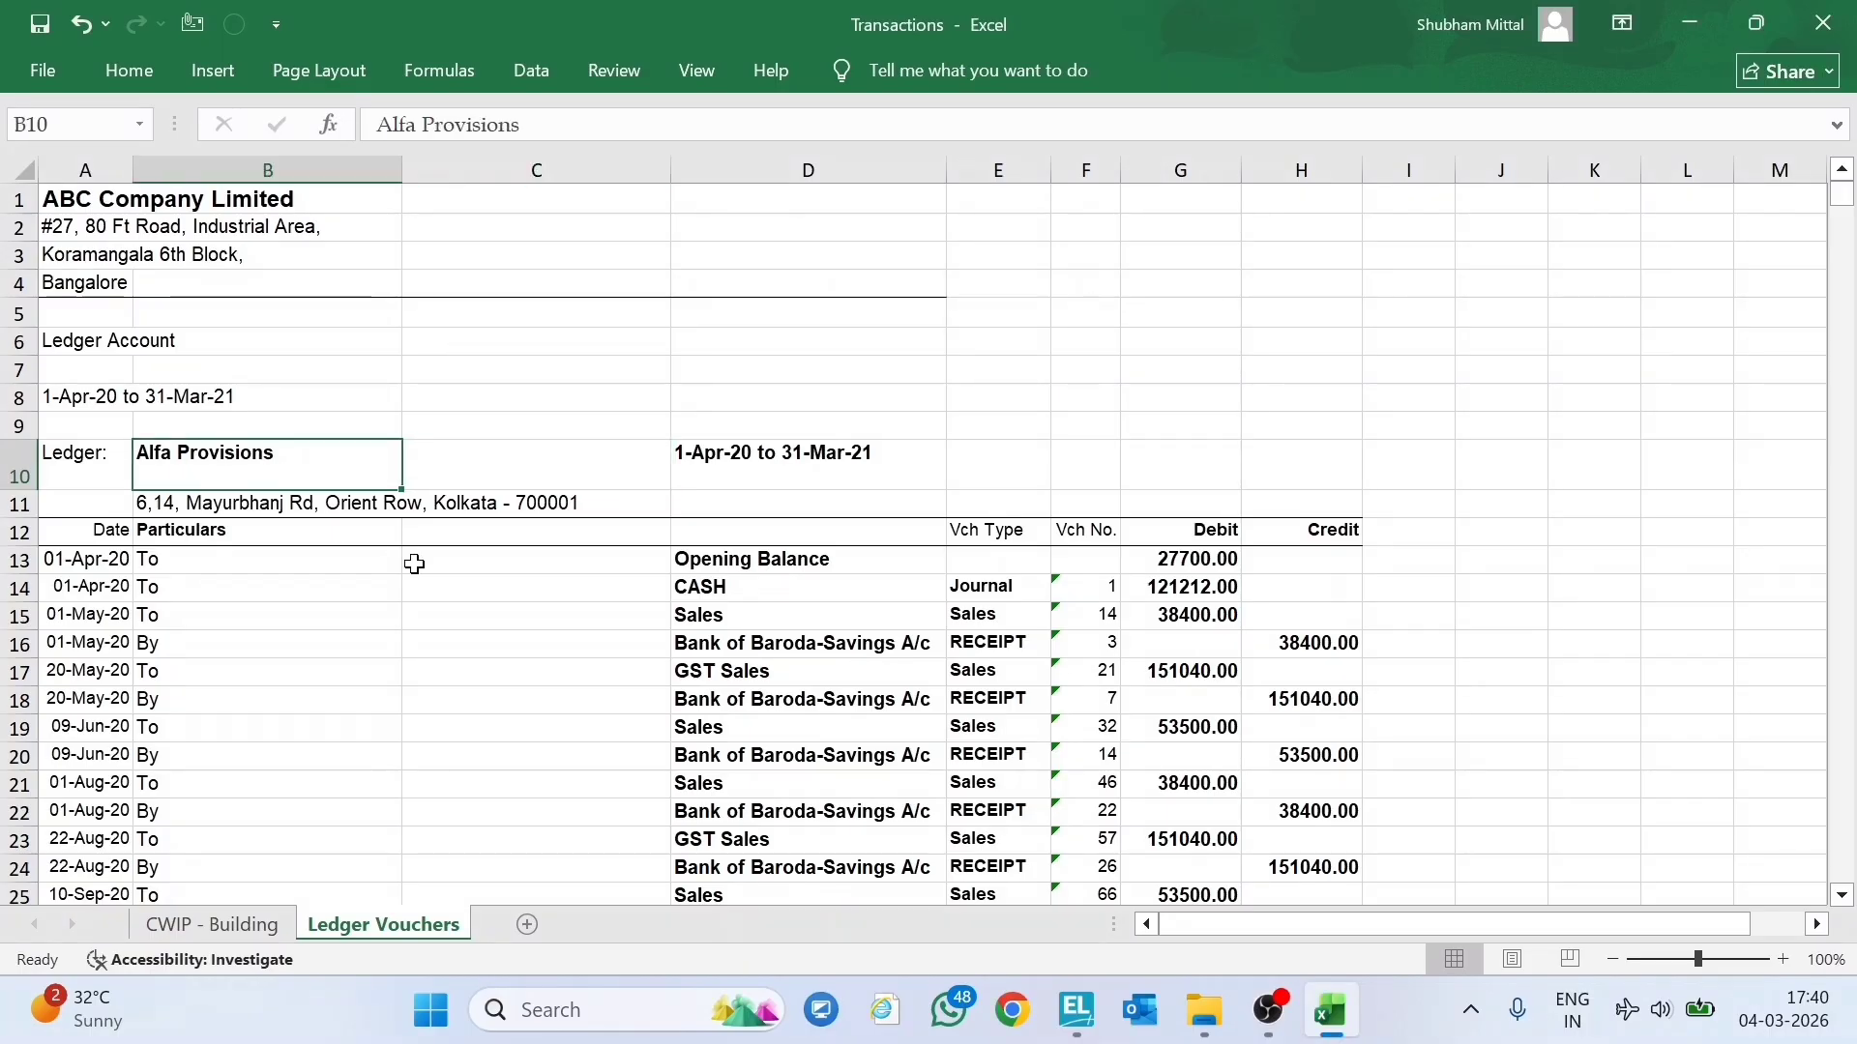
click(456, 582)
key(Page_Down)
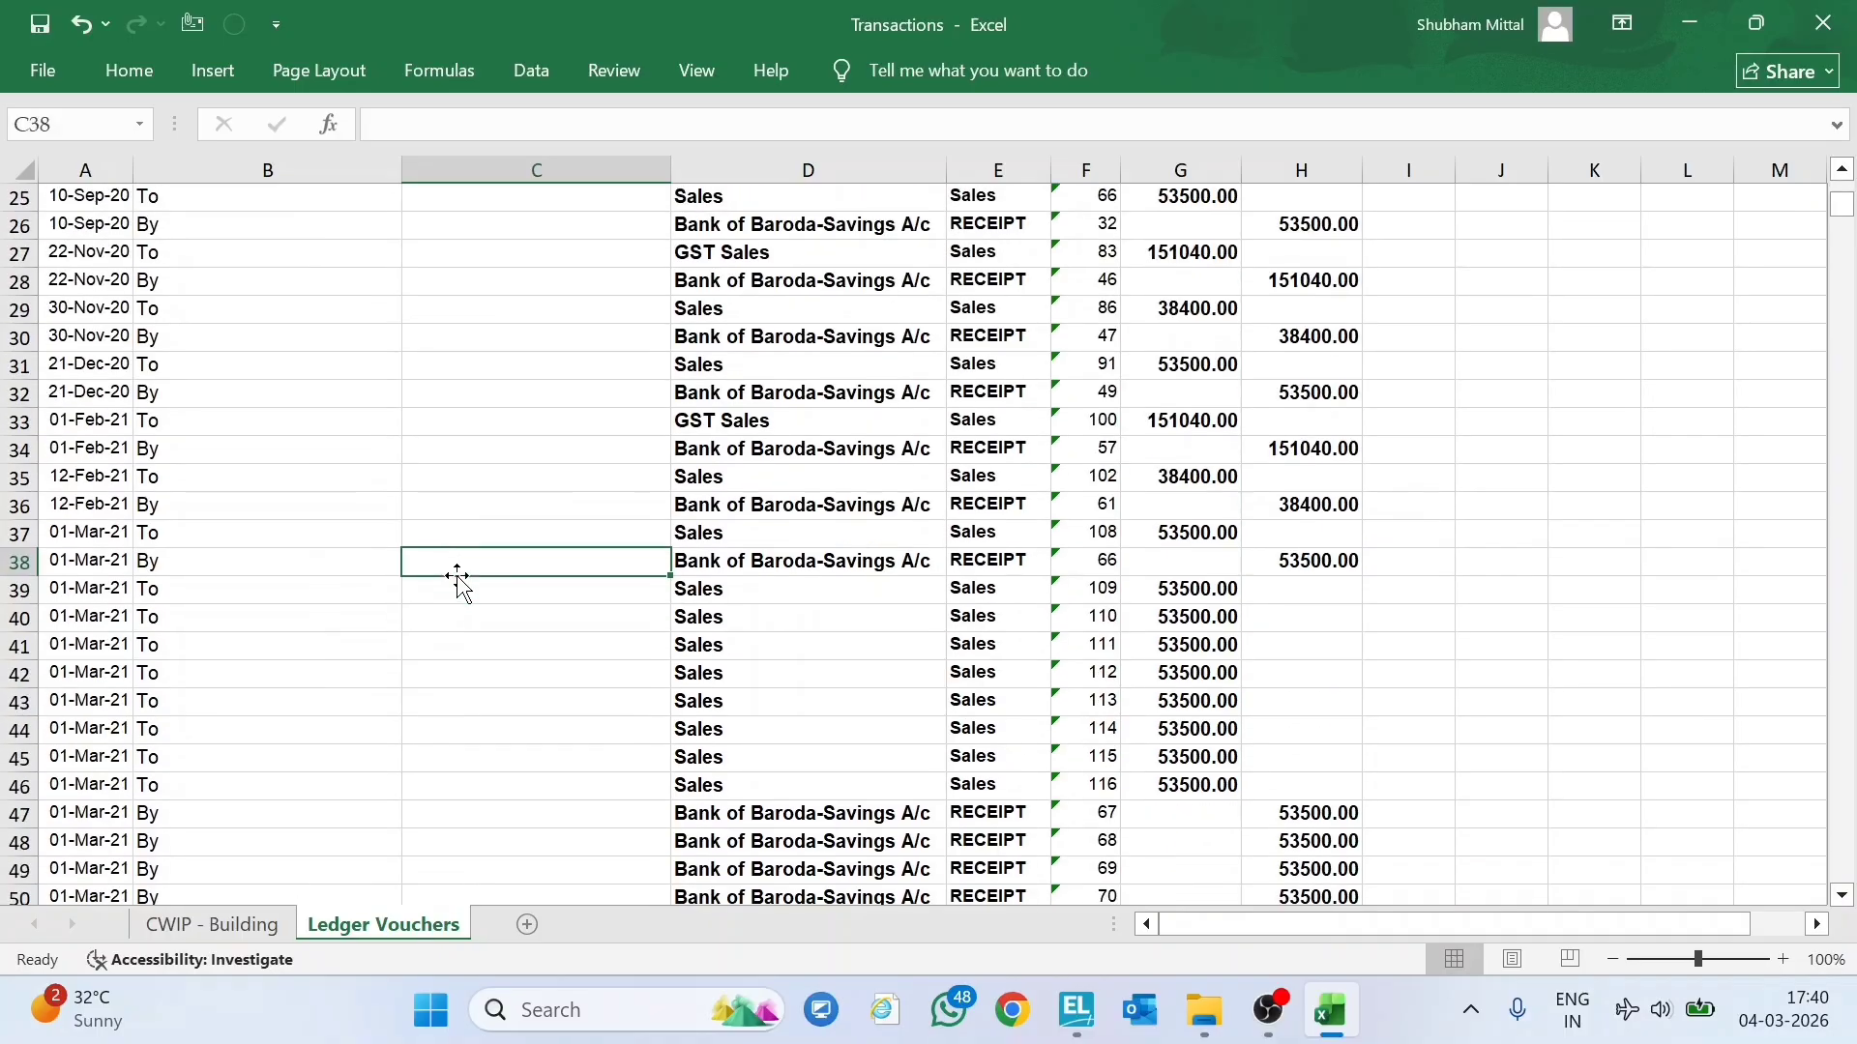
key(Page_Down)
click(268, 469)
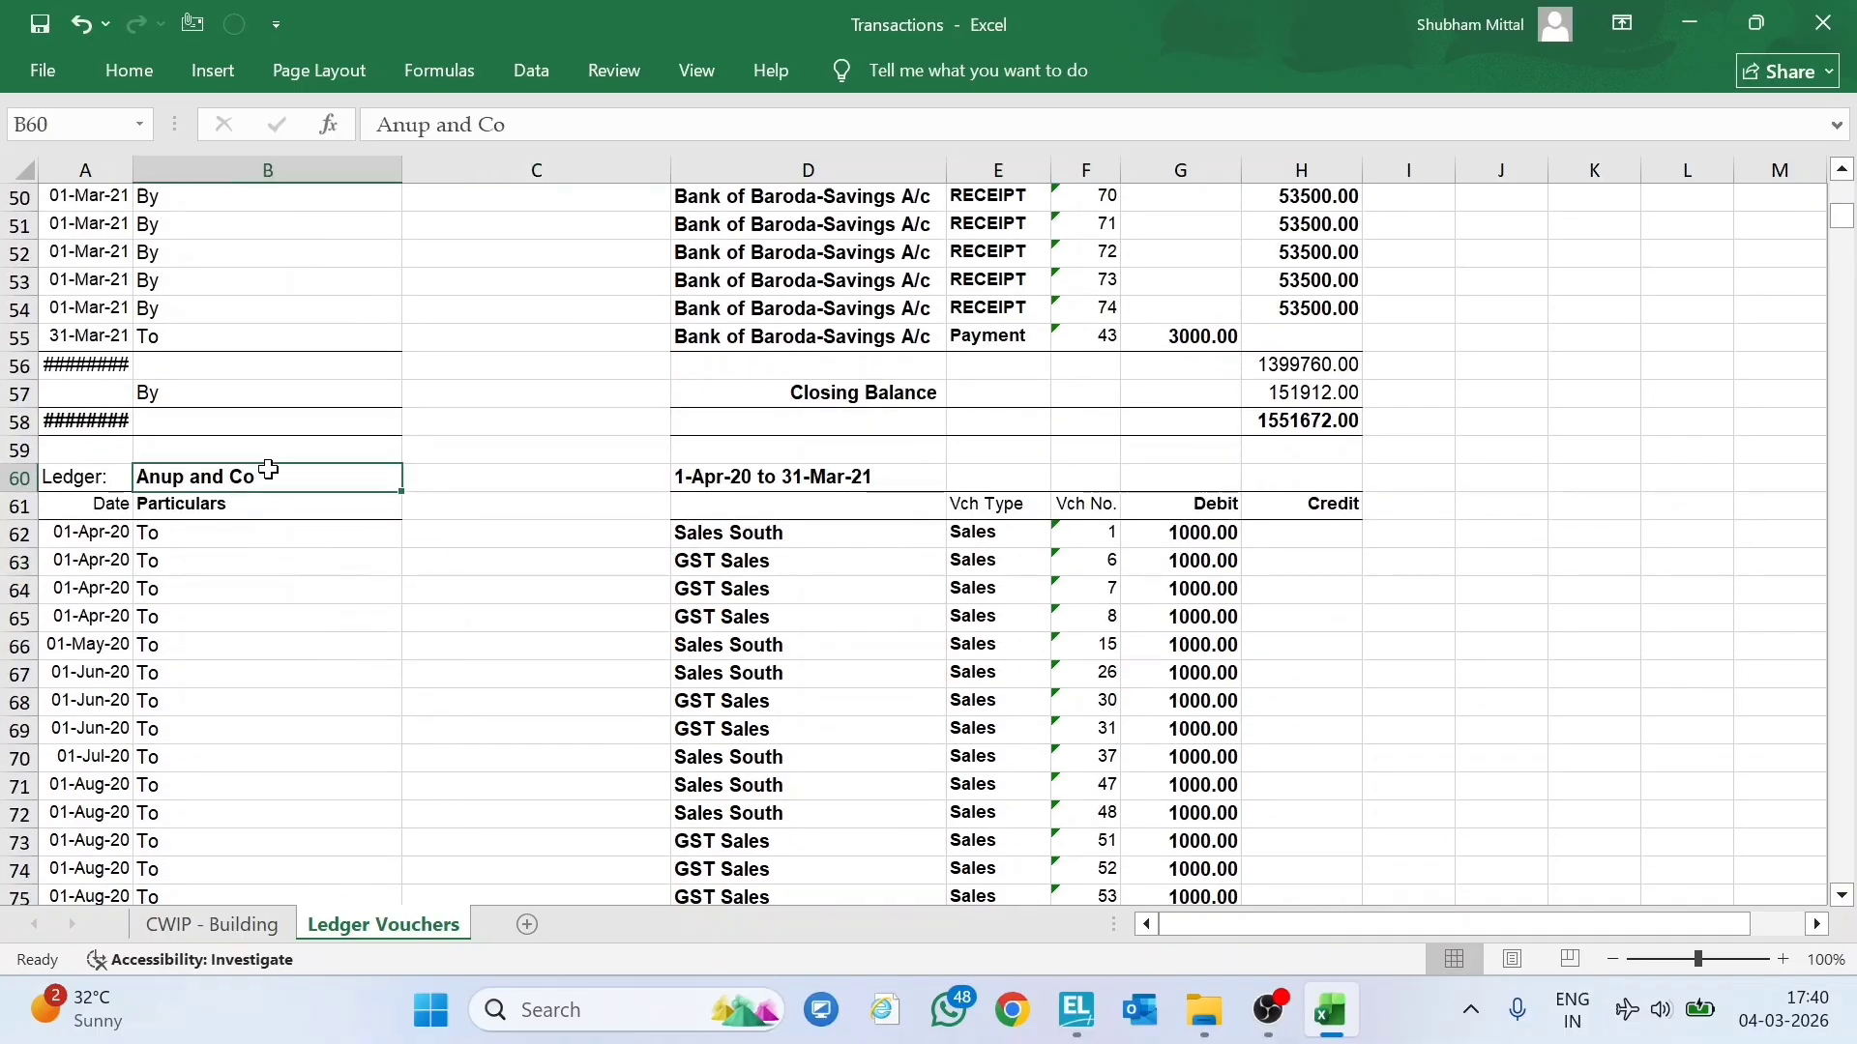
click(435, 533)
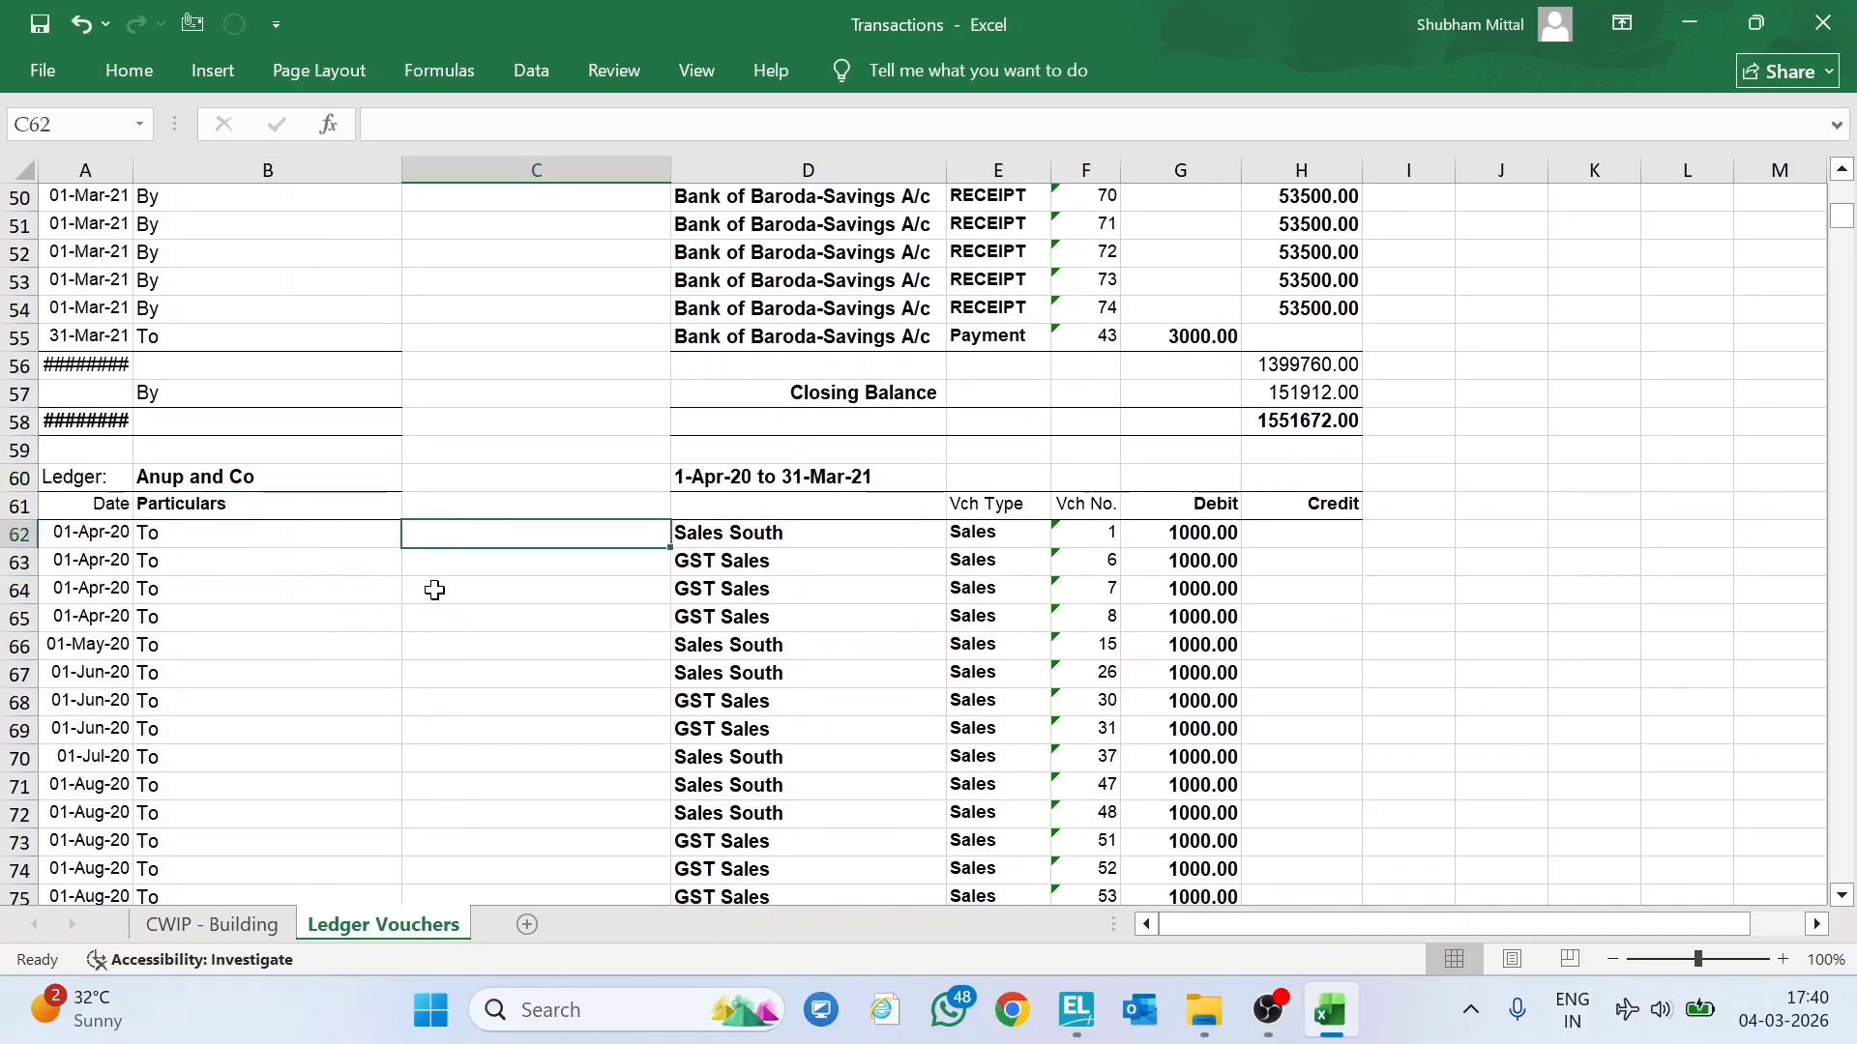
key(Page_Up)
key(Page_Up)
key(Up)
key(Up)
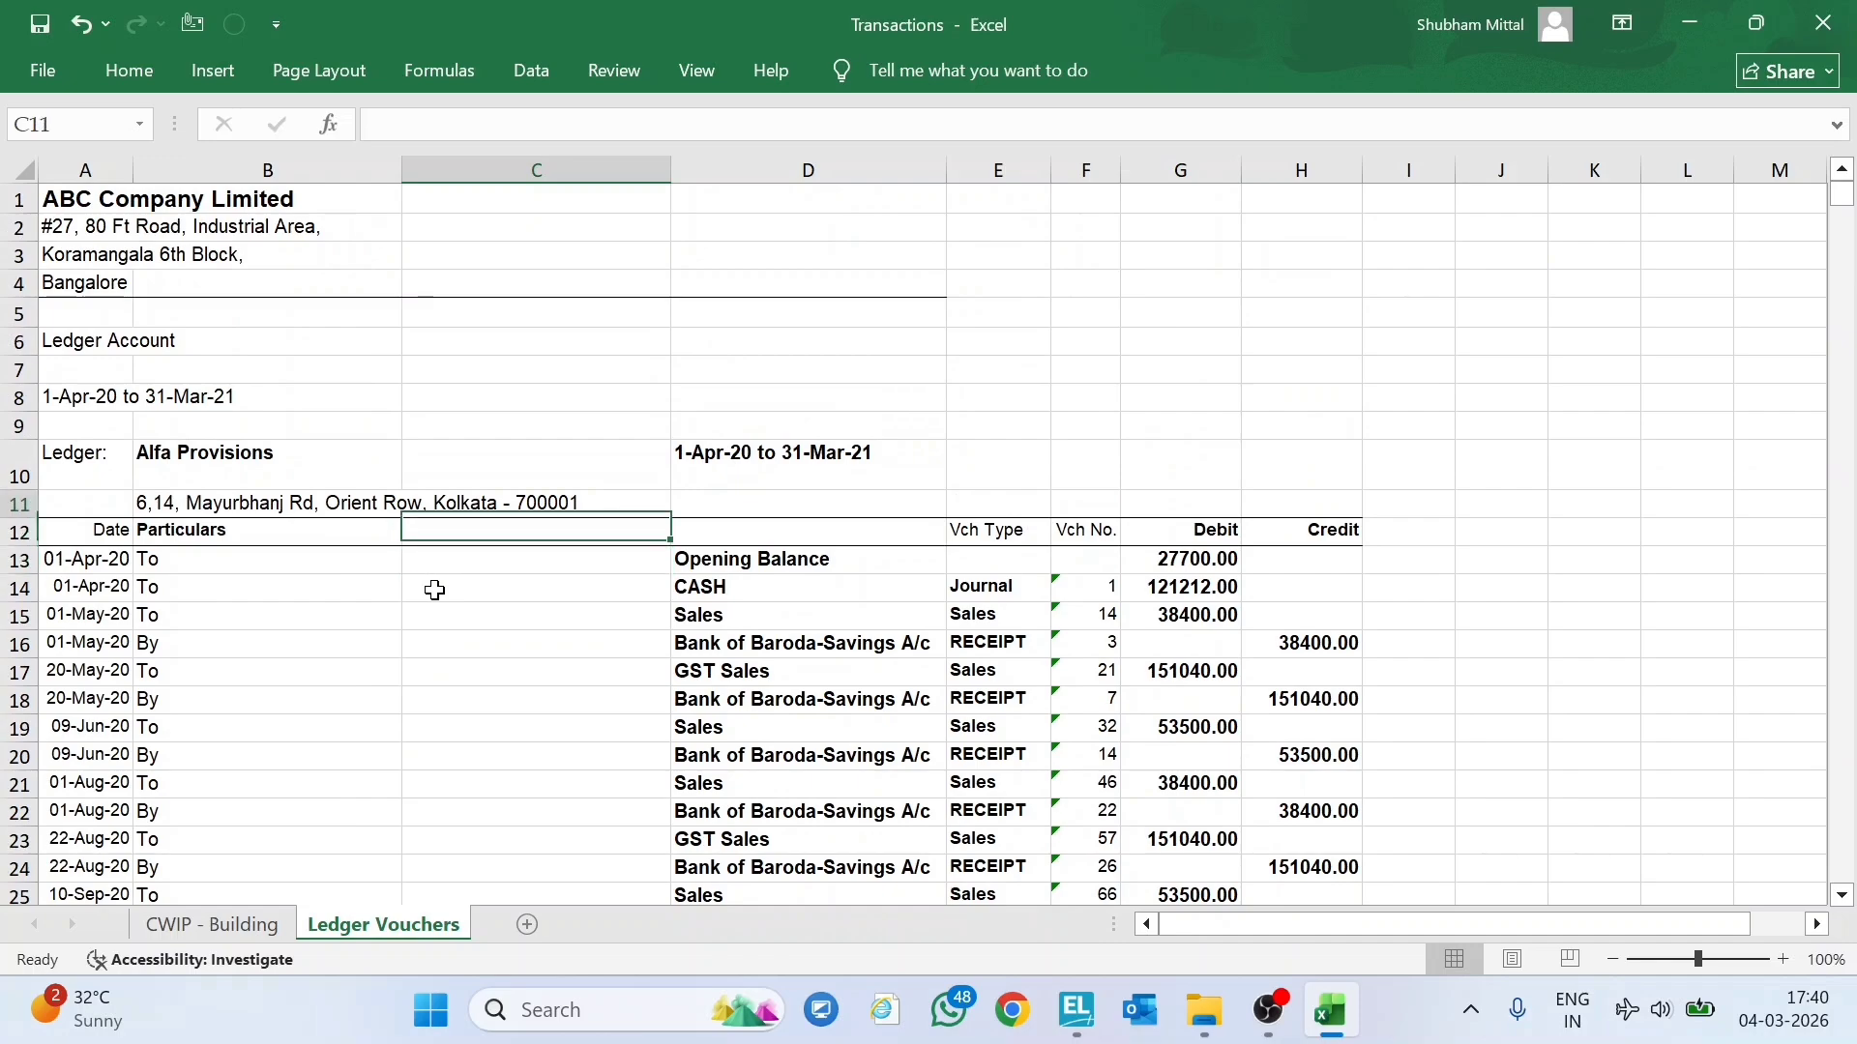
Apply a filter with the Alfa Provisions ledger row, row 10, as the header, and go to cell B10.
key(ctrl+shift+Down)
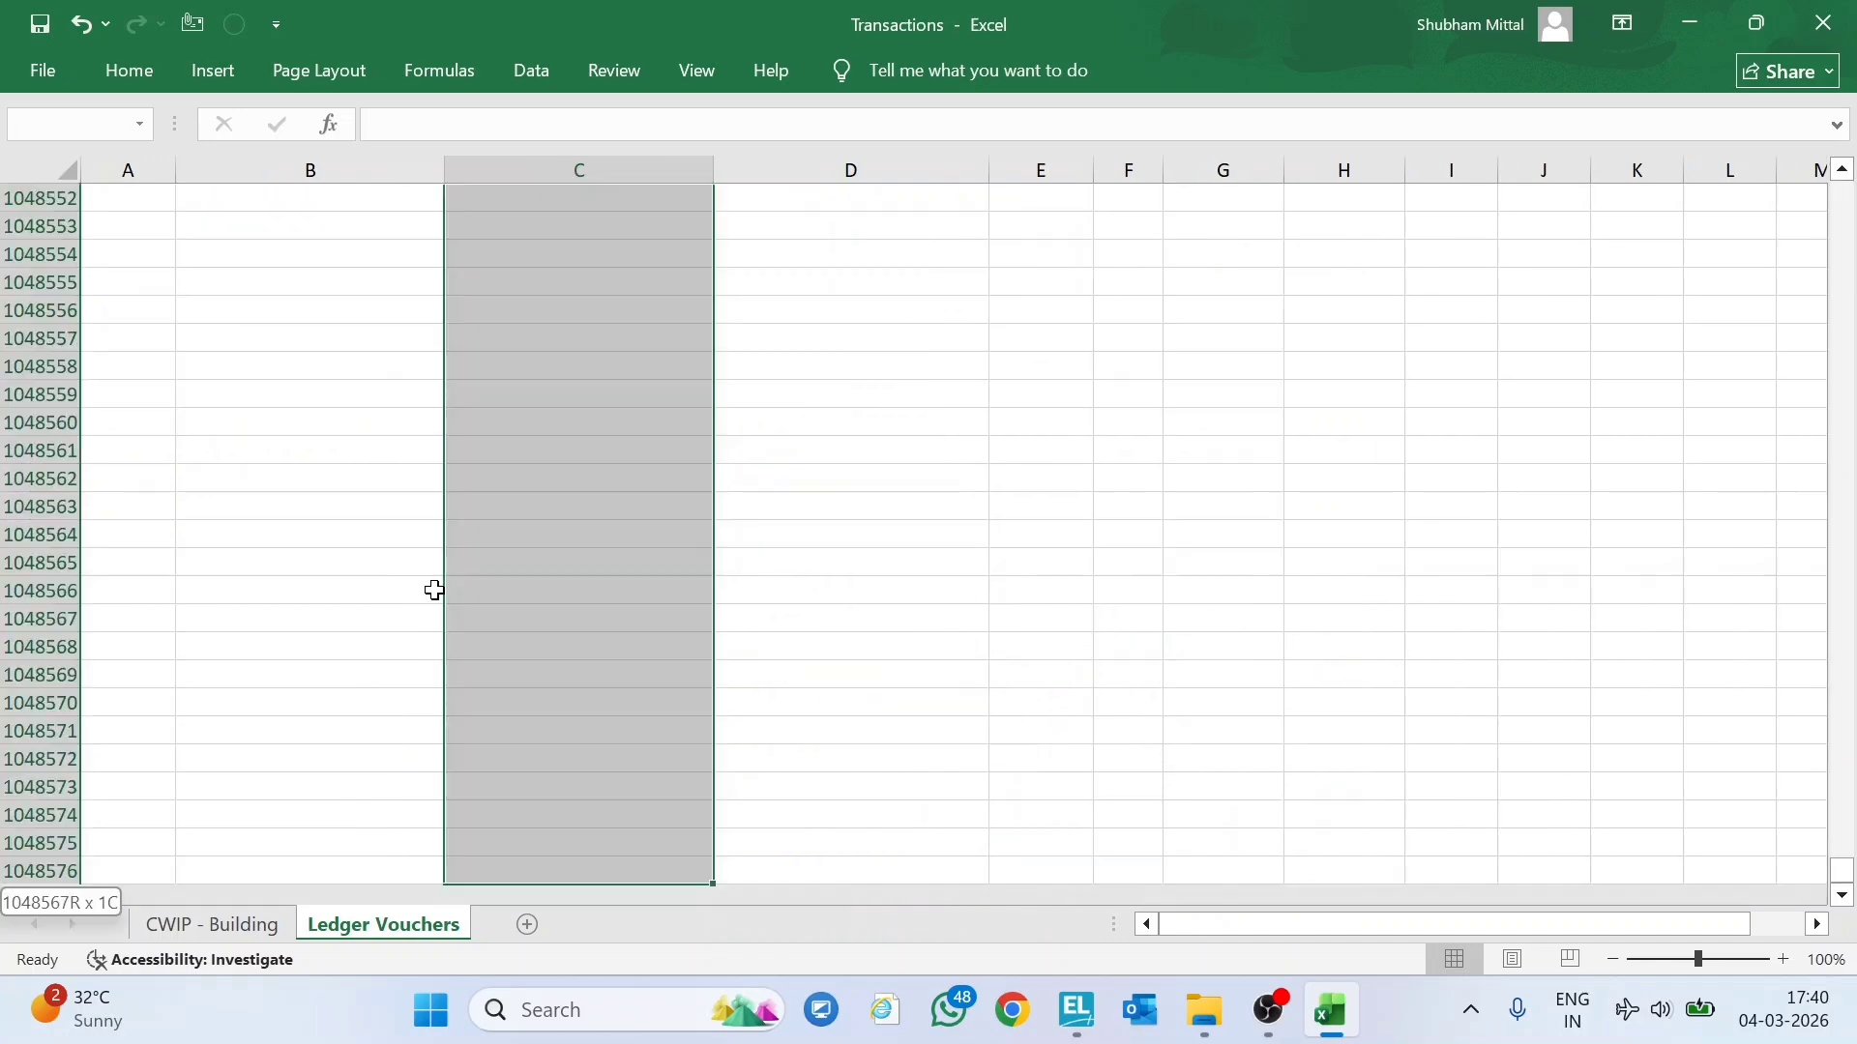
key(shift+space)
key(ctrl+shift+l)
key(Up)
key(Down)
key(ctrl+Left)
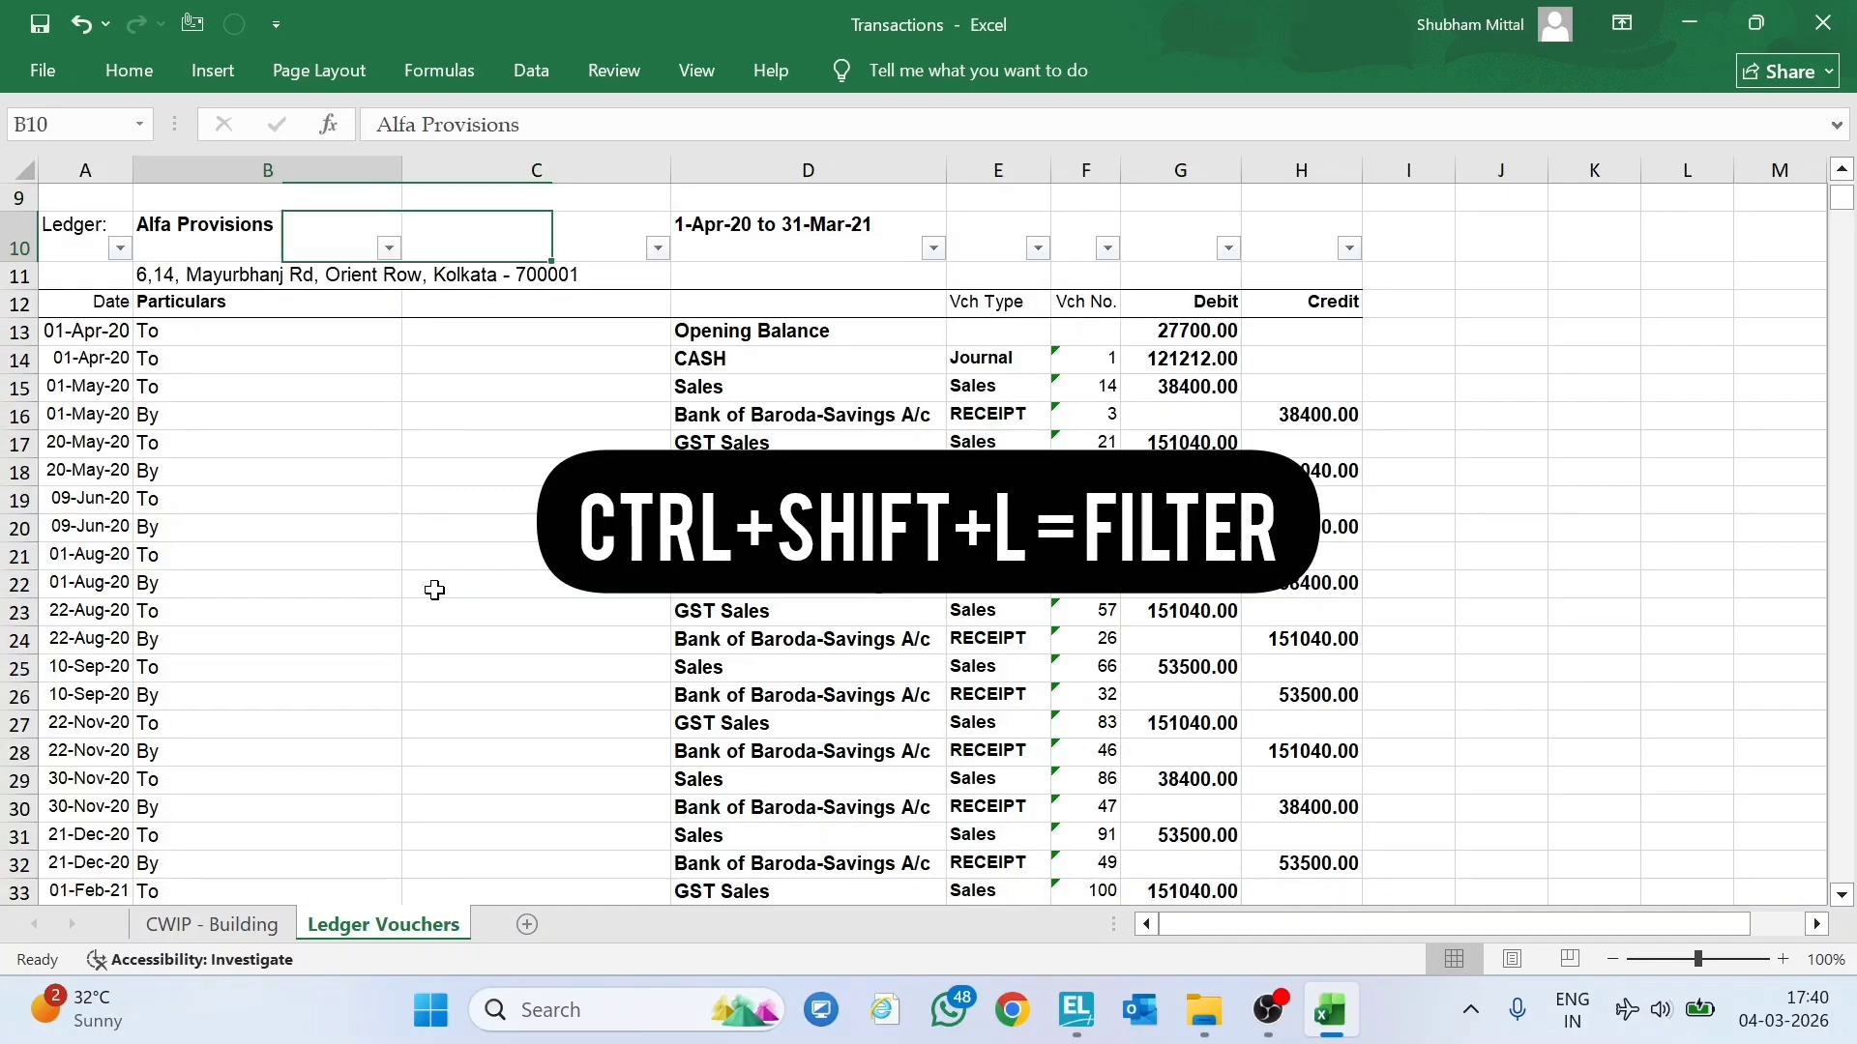
Filter column A from cell A10 to show only the "Ledger:" rows.
key(ctrl+Left)
key(ctrl+Right)
key(ctrl+Right)
key(ctrl+Left)
key(ctrl+Left)
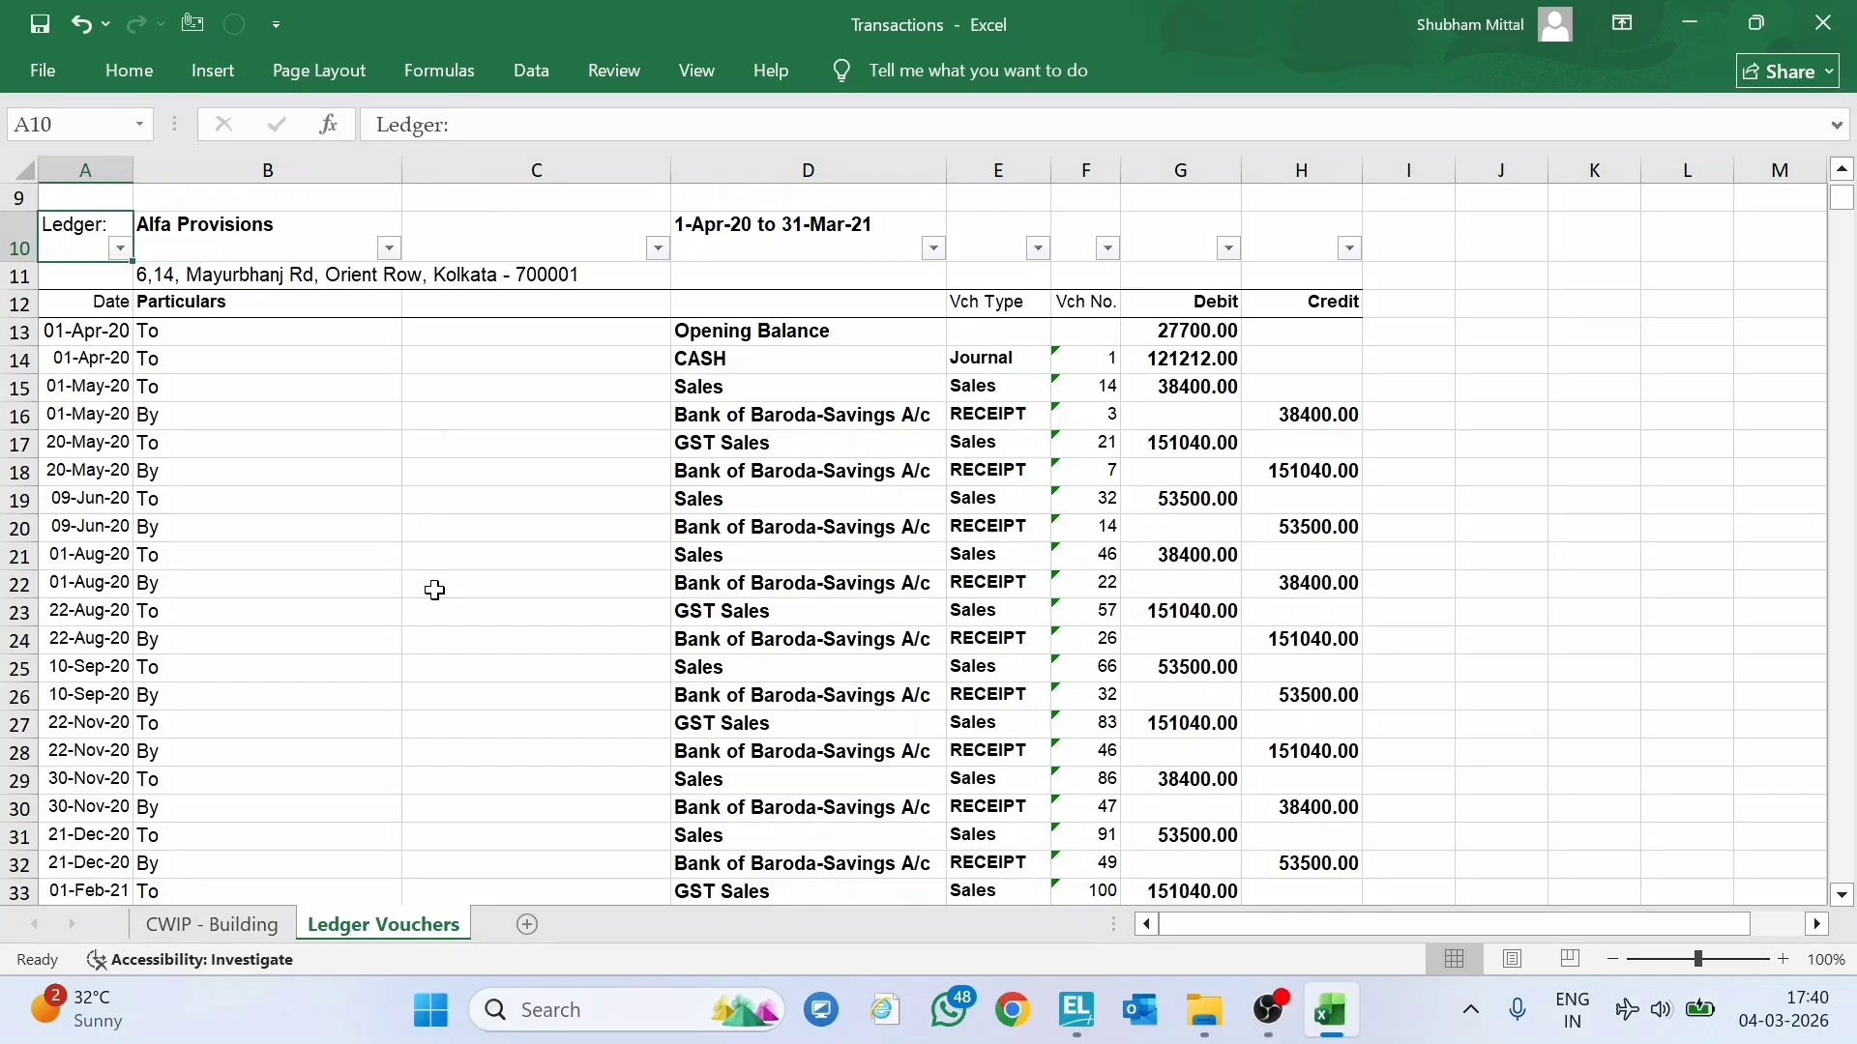
key(alt+Down)
key(Down)
key(Down)
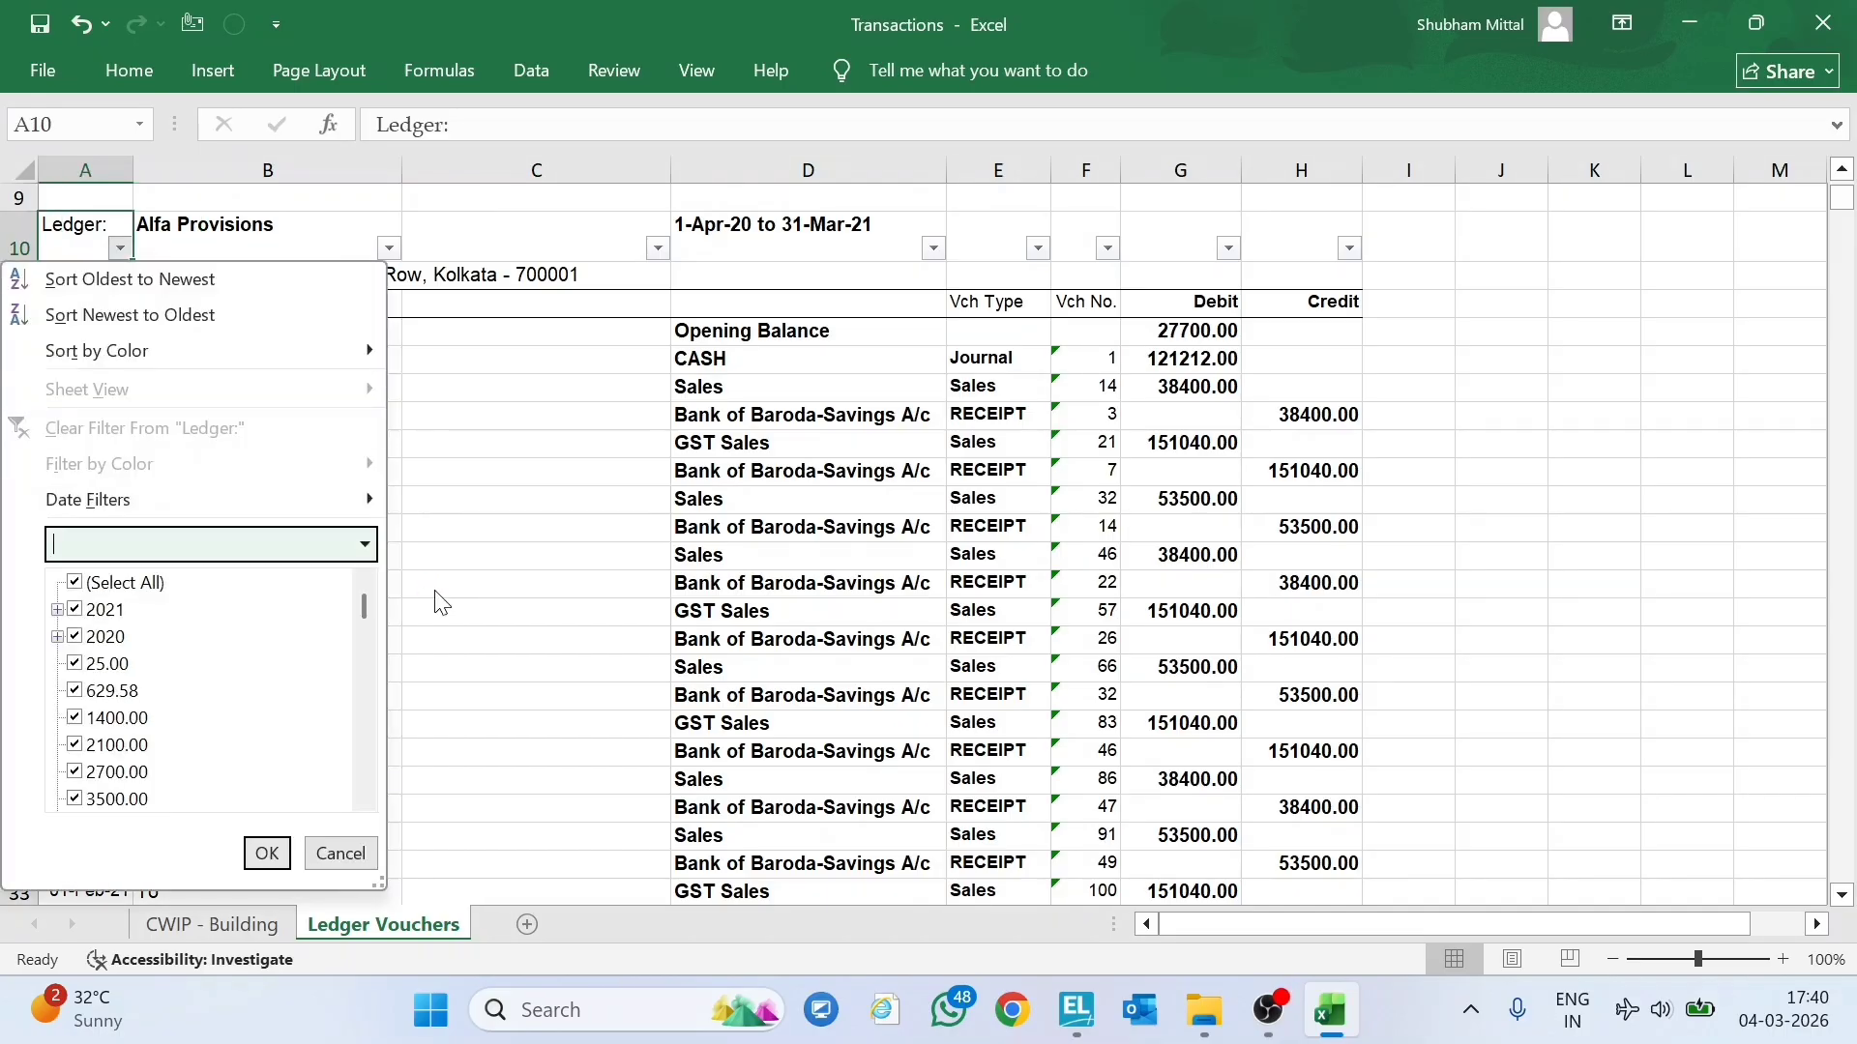
text(ledger)
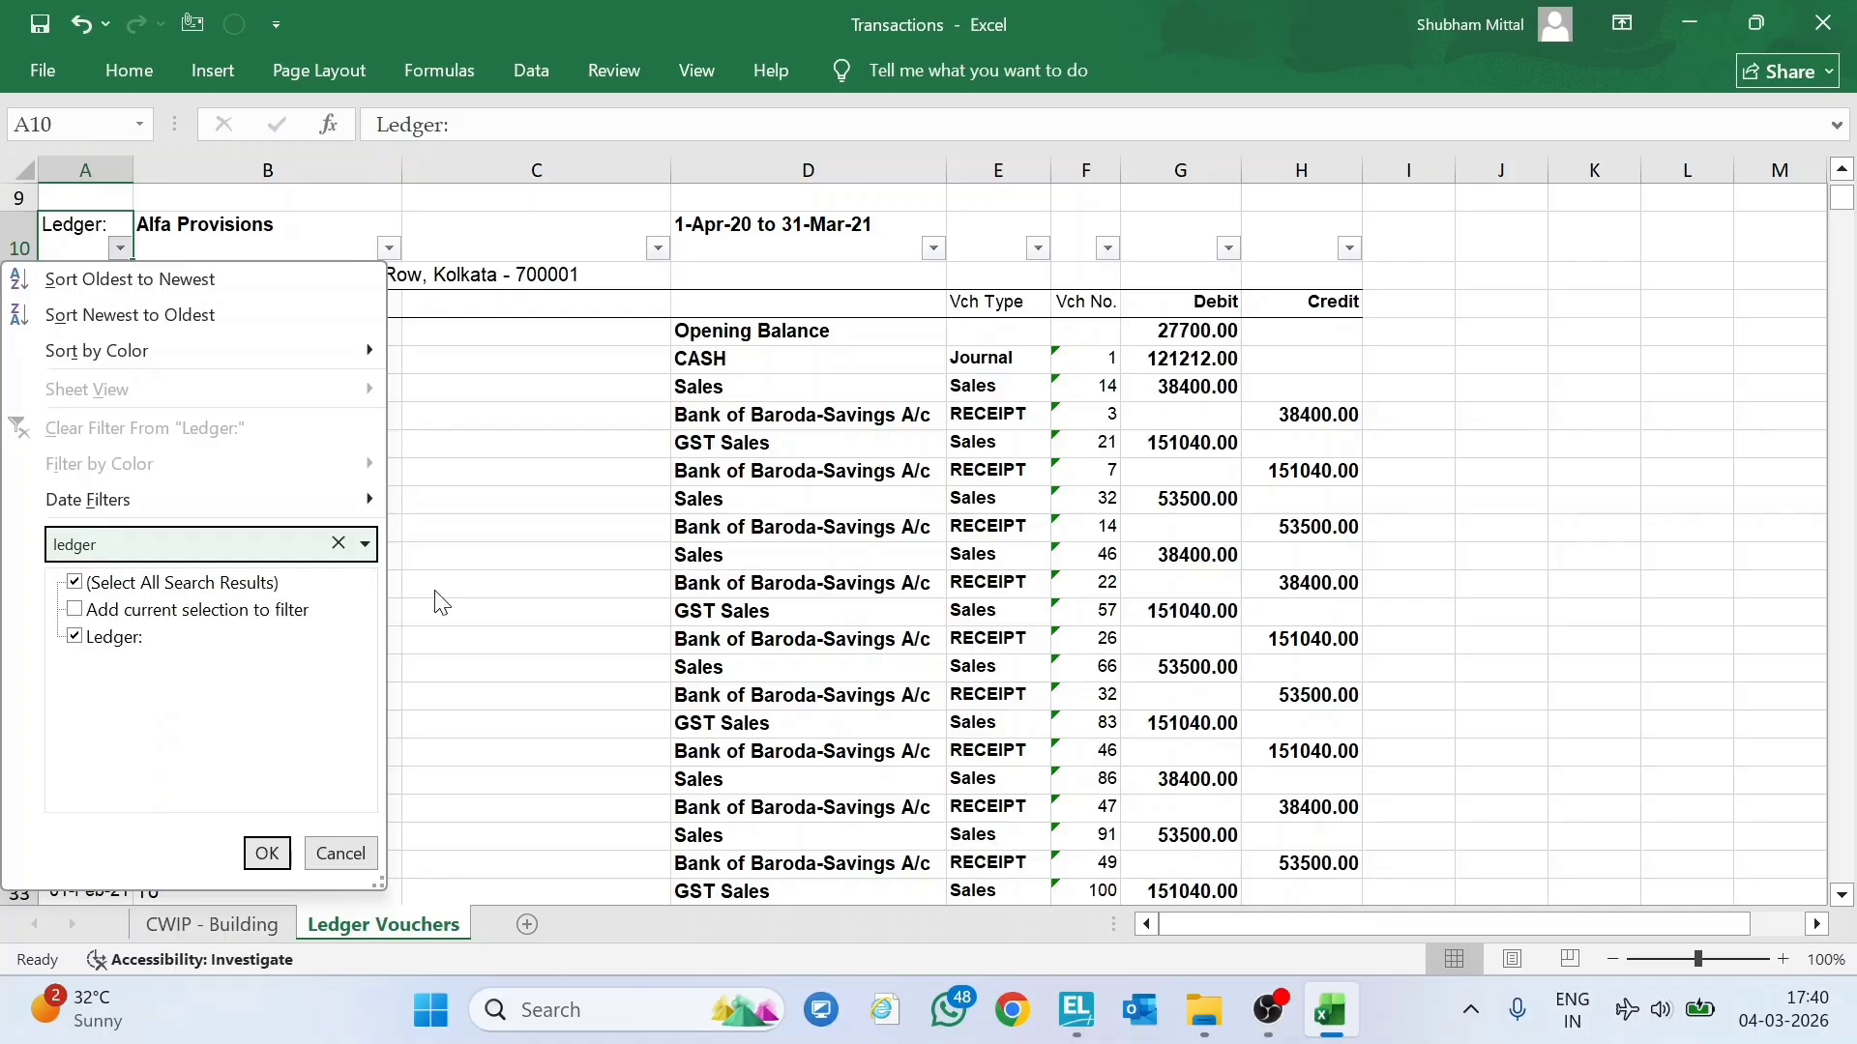
key(Return)
Enter the formula =B10 in cell C10 to pull in the ledger name beside it.
key(Right)
key(Right)
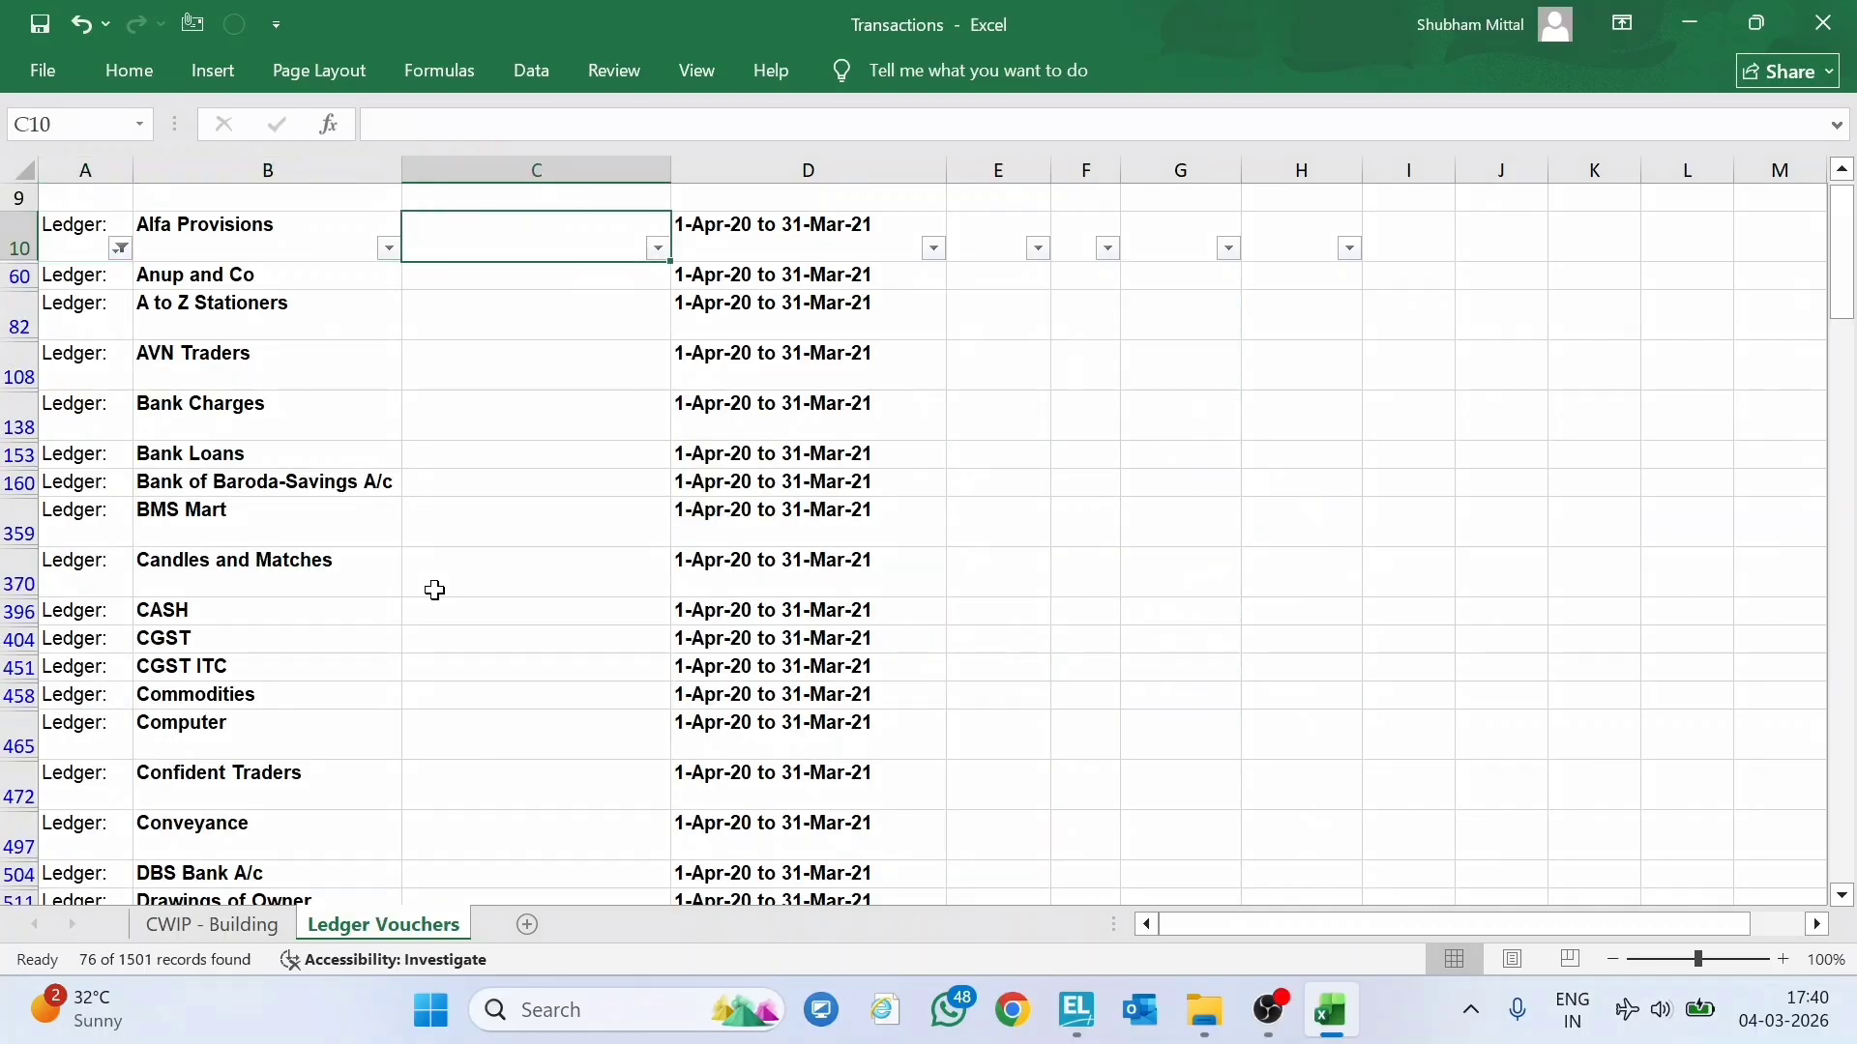
text(=)
key(Left)
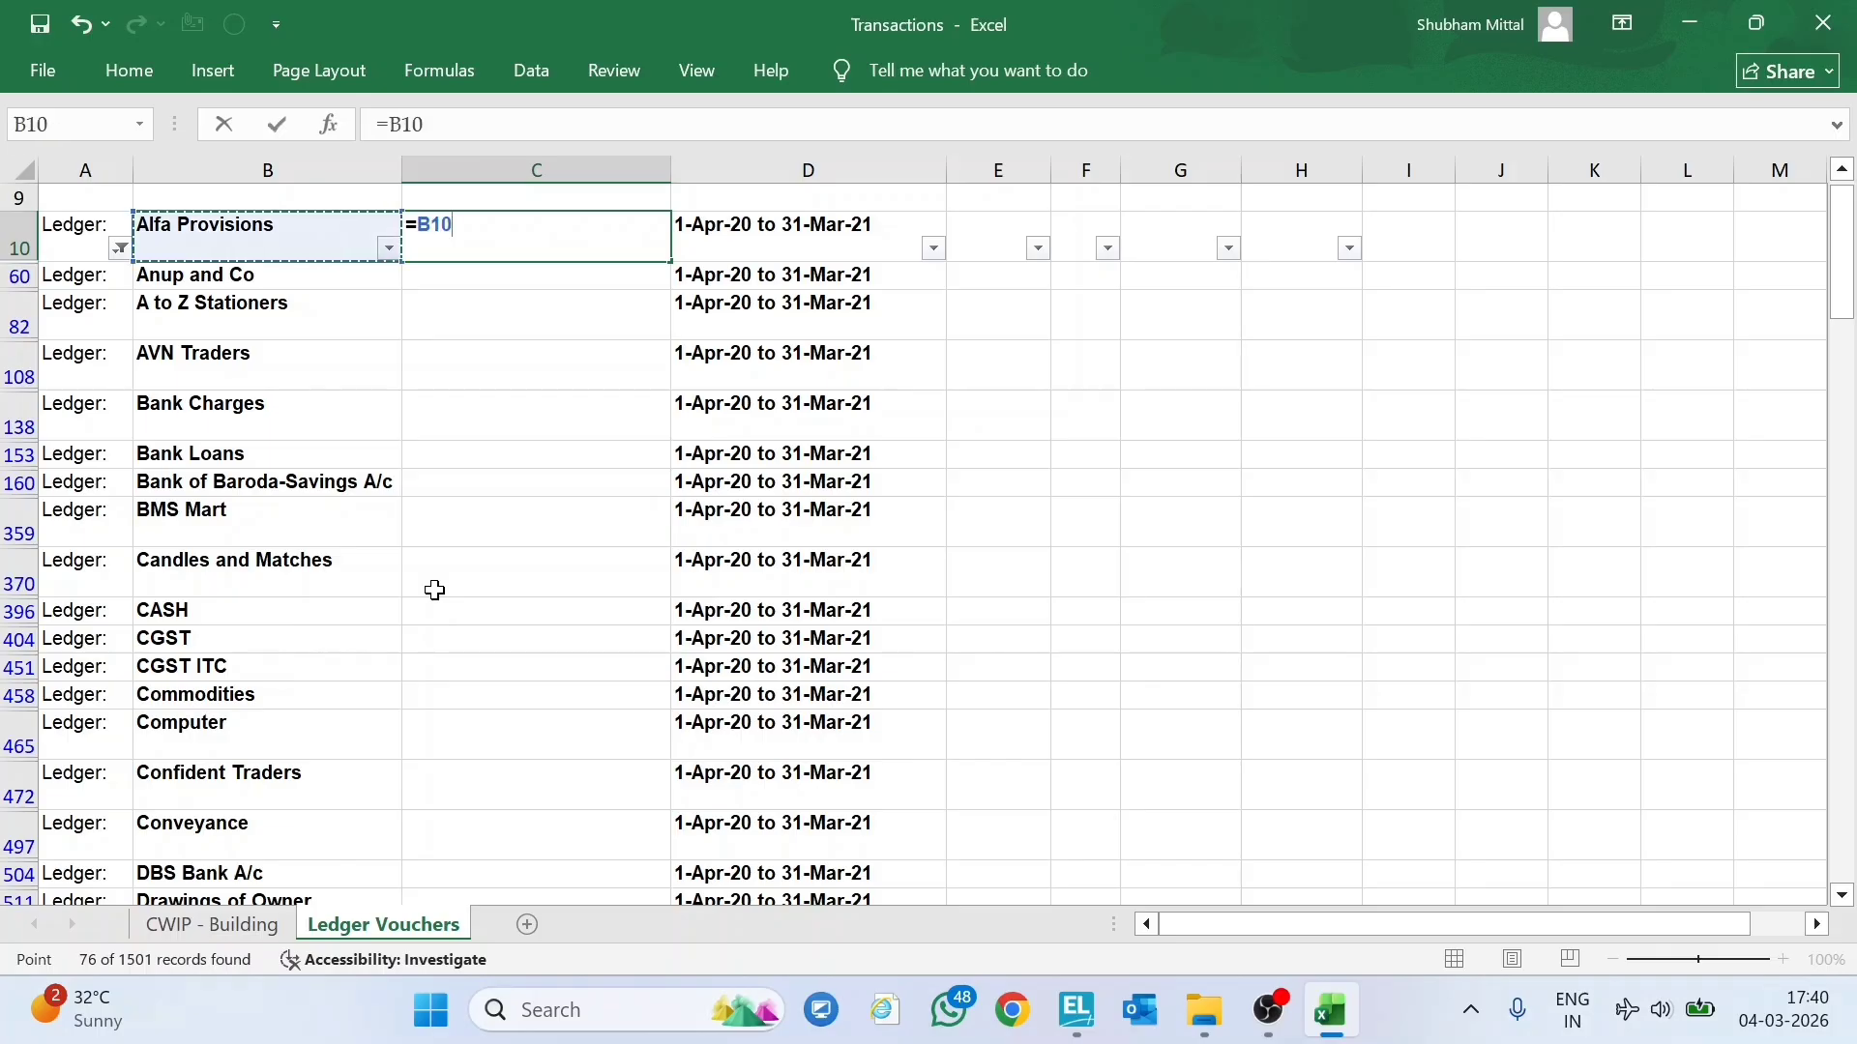
key(Return)
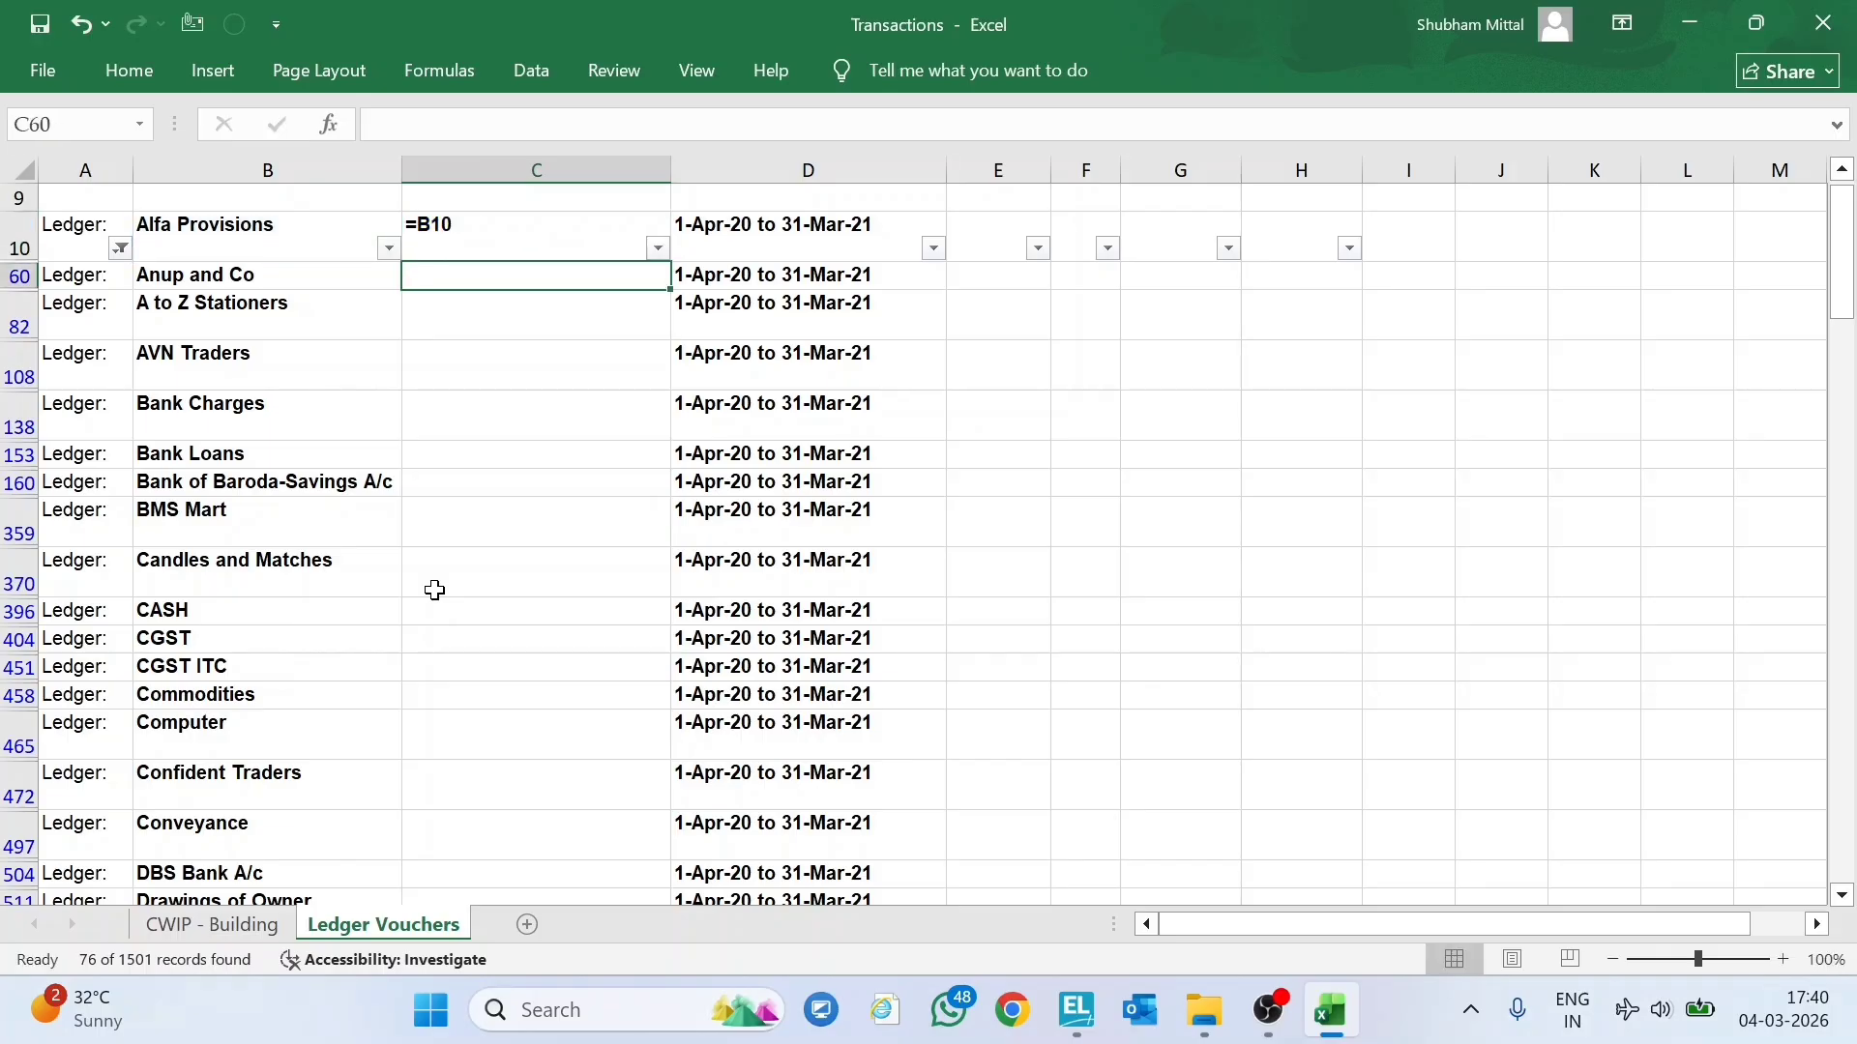
key(Up)
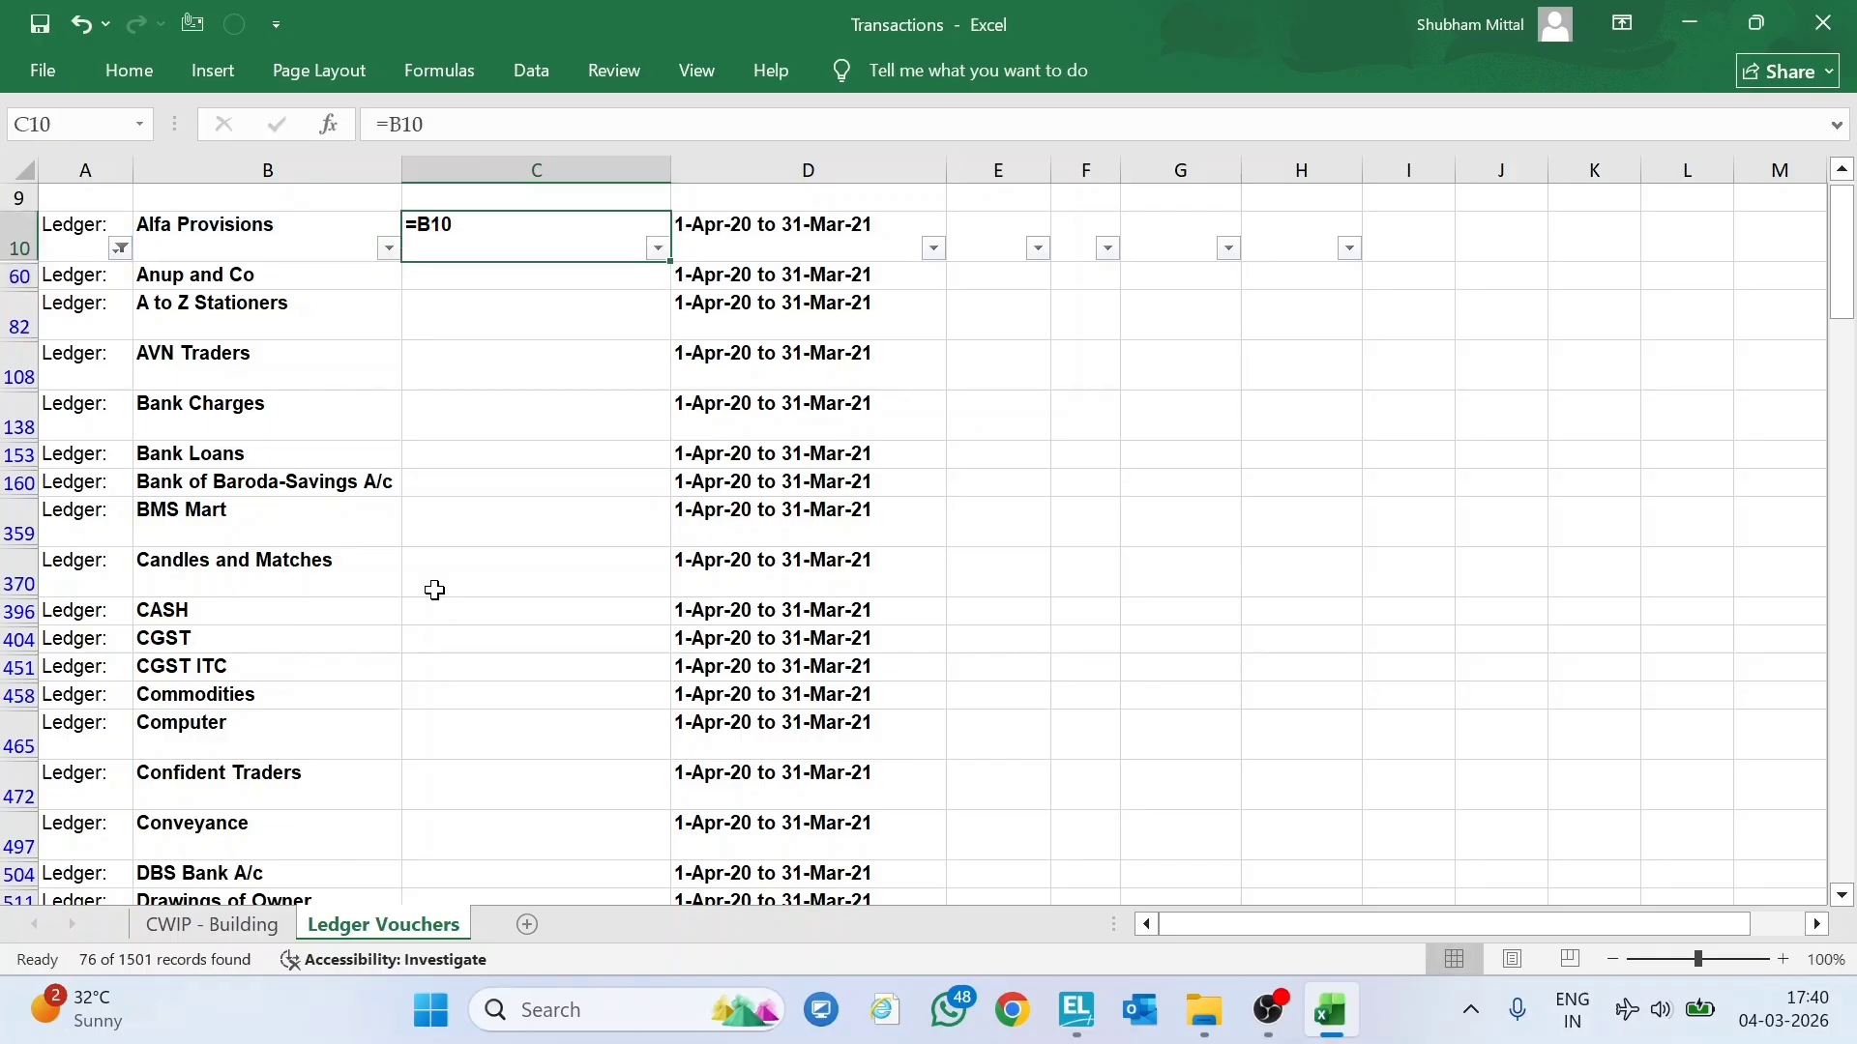
Clear the ledger filter and set the number format of the whole column C to General.
click(129, 70)
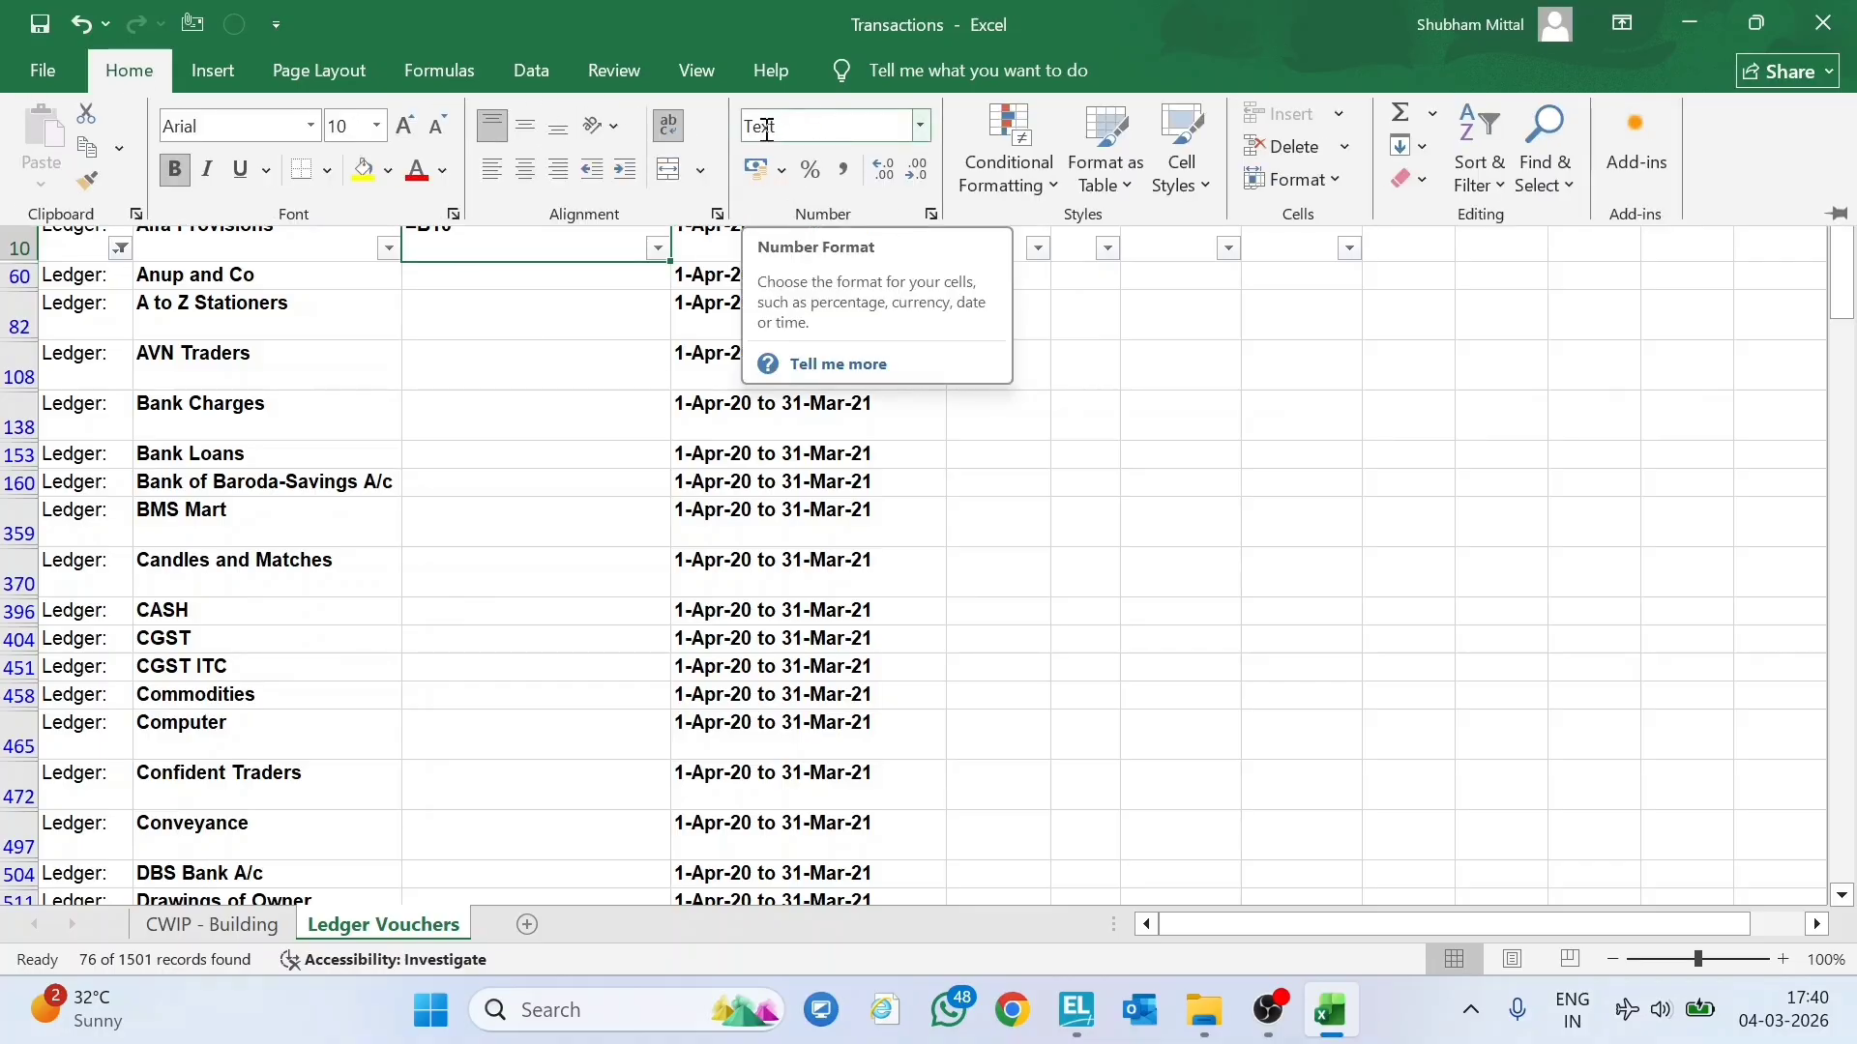
key(Escape)
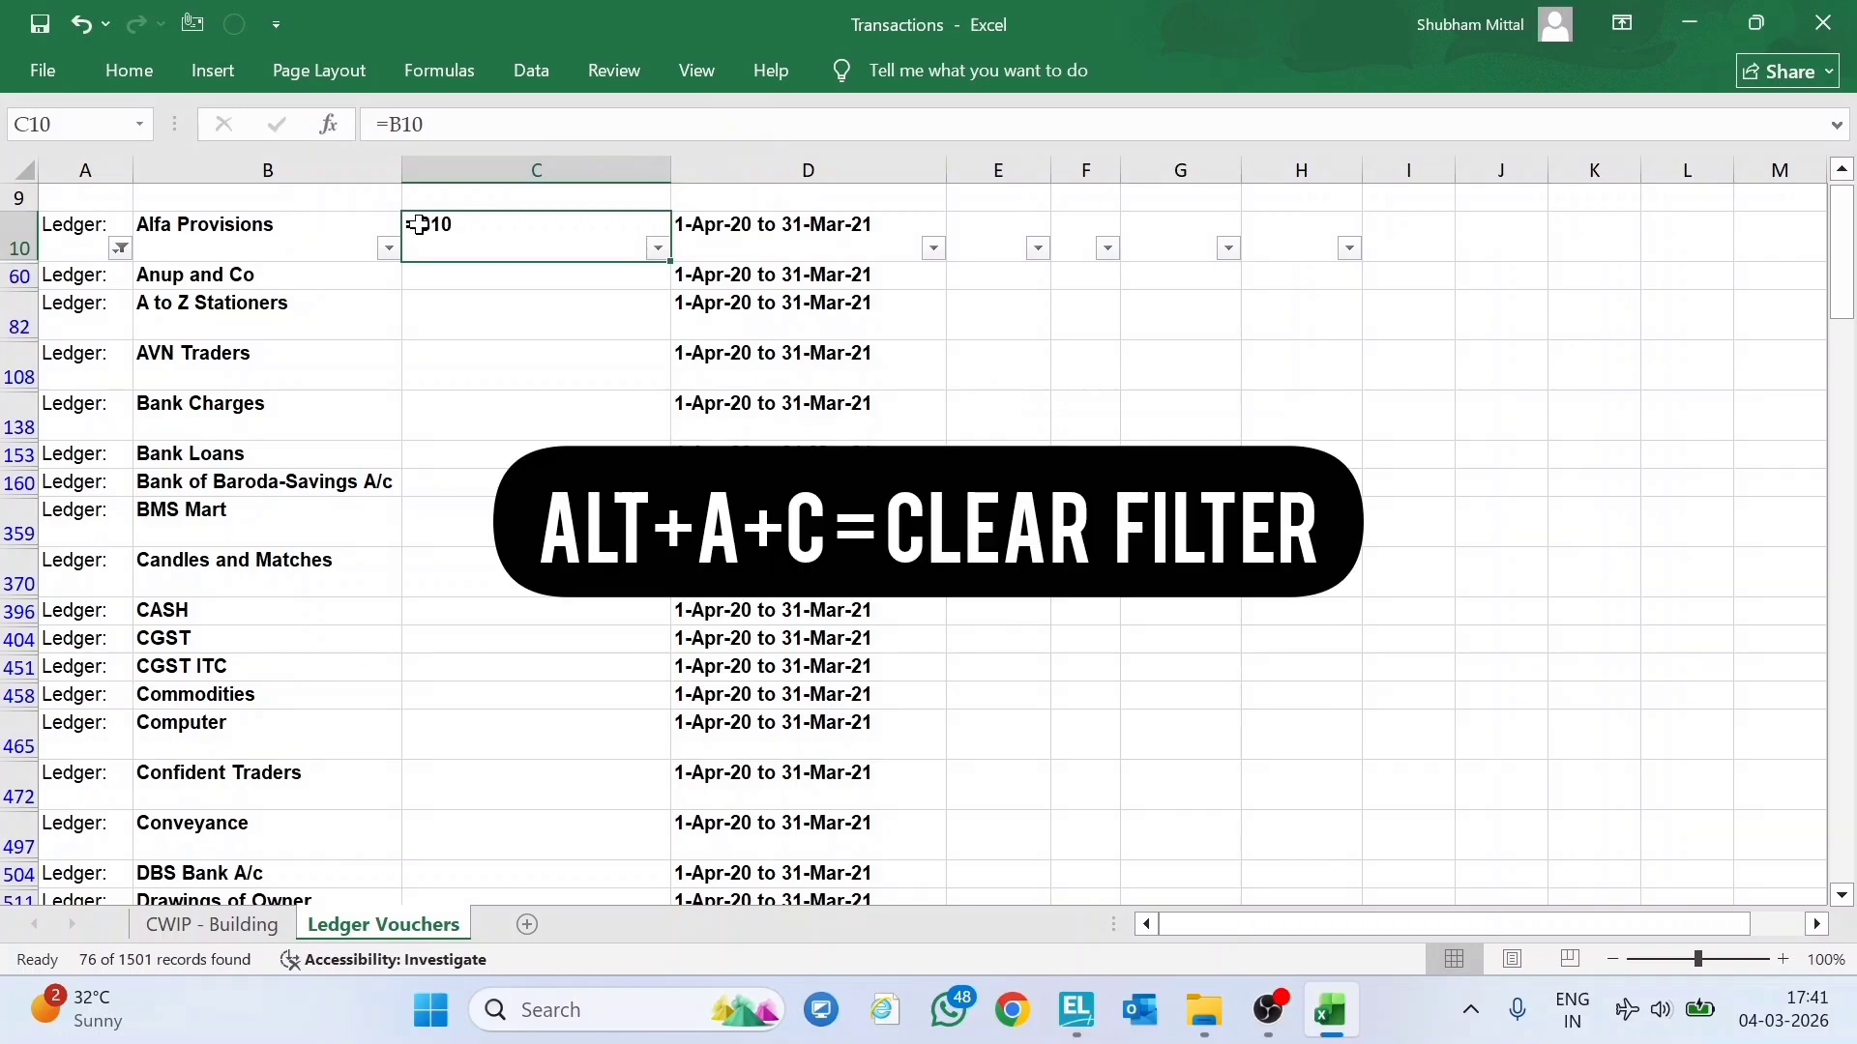
key(alt+a)
key(c)
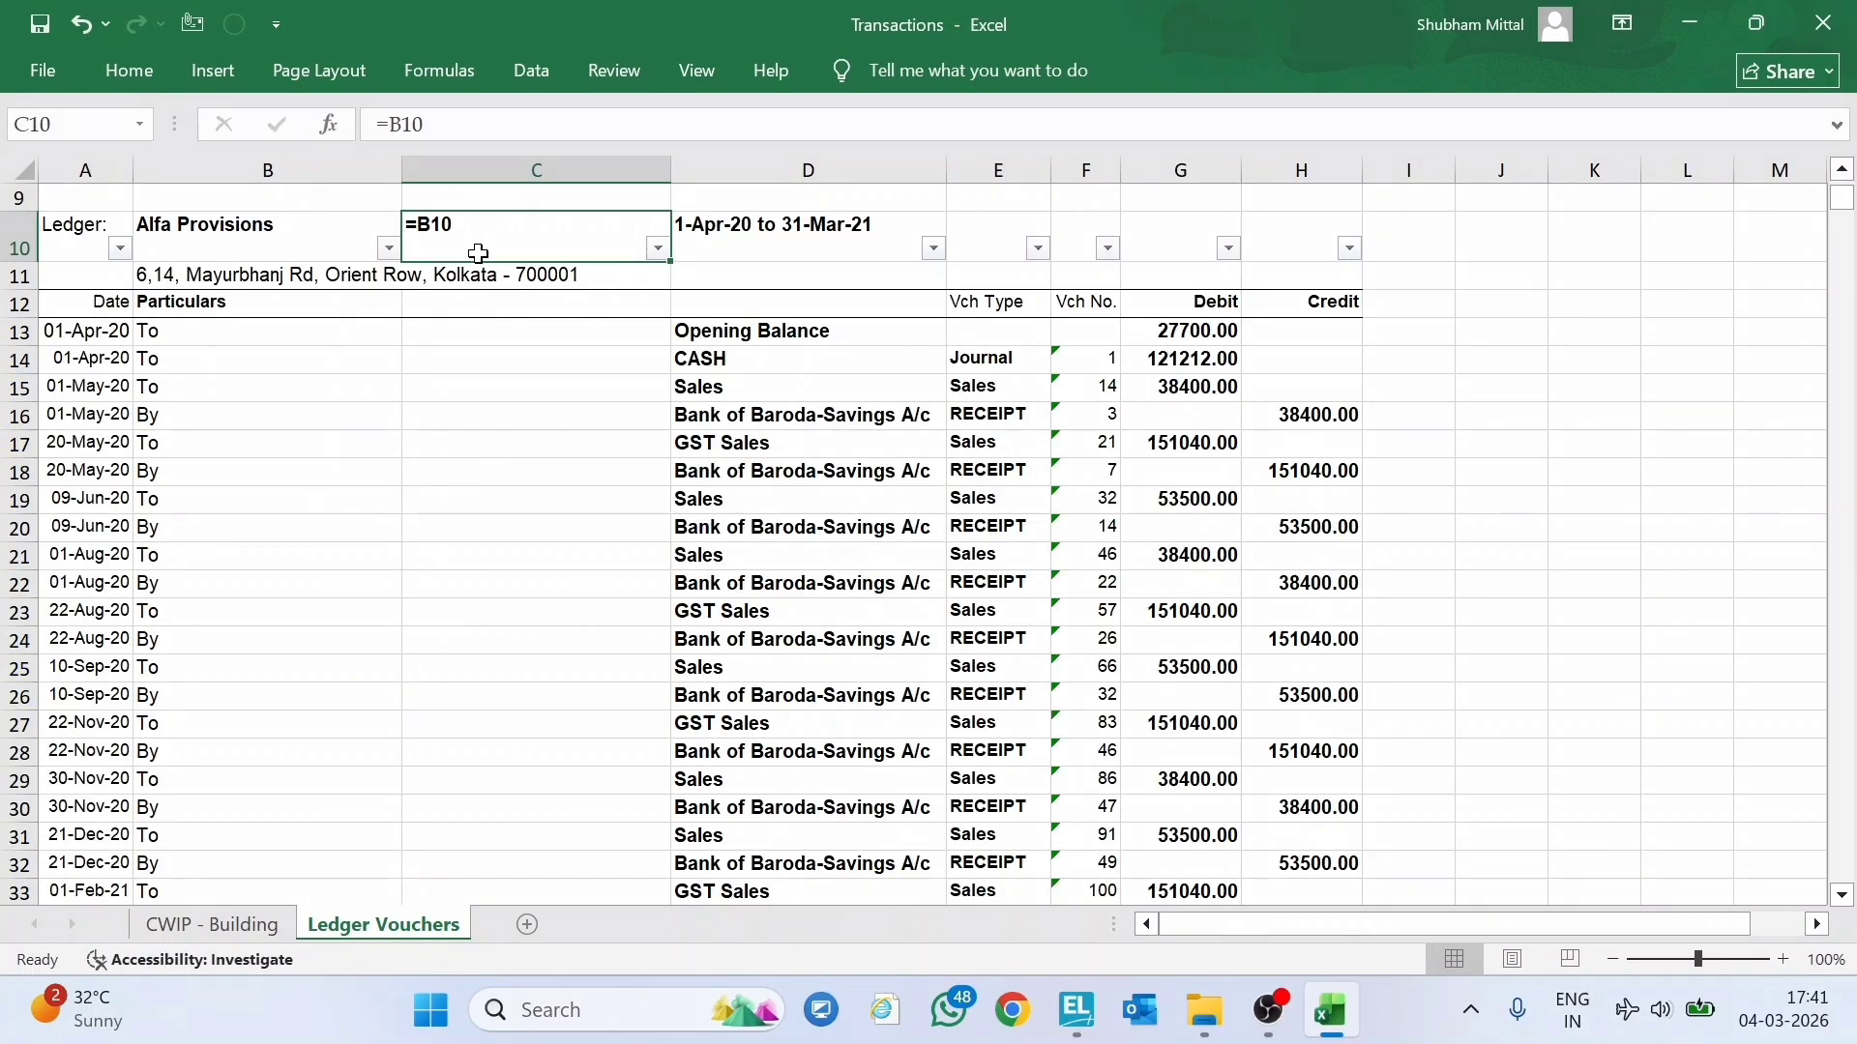
key(ctrl+space)
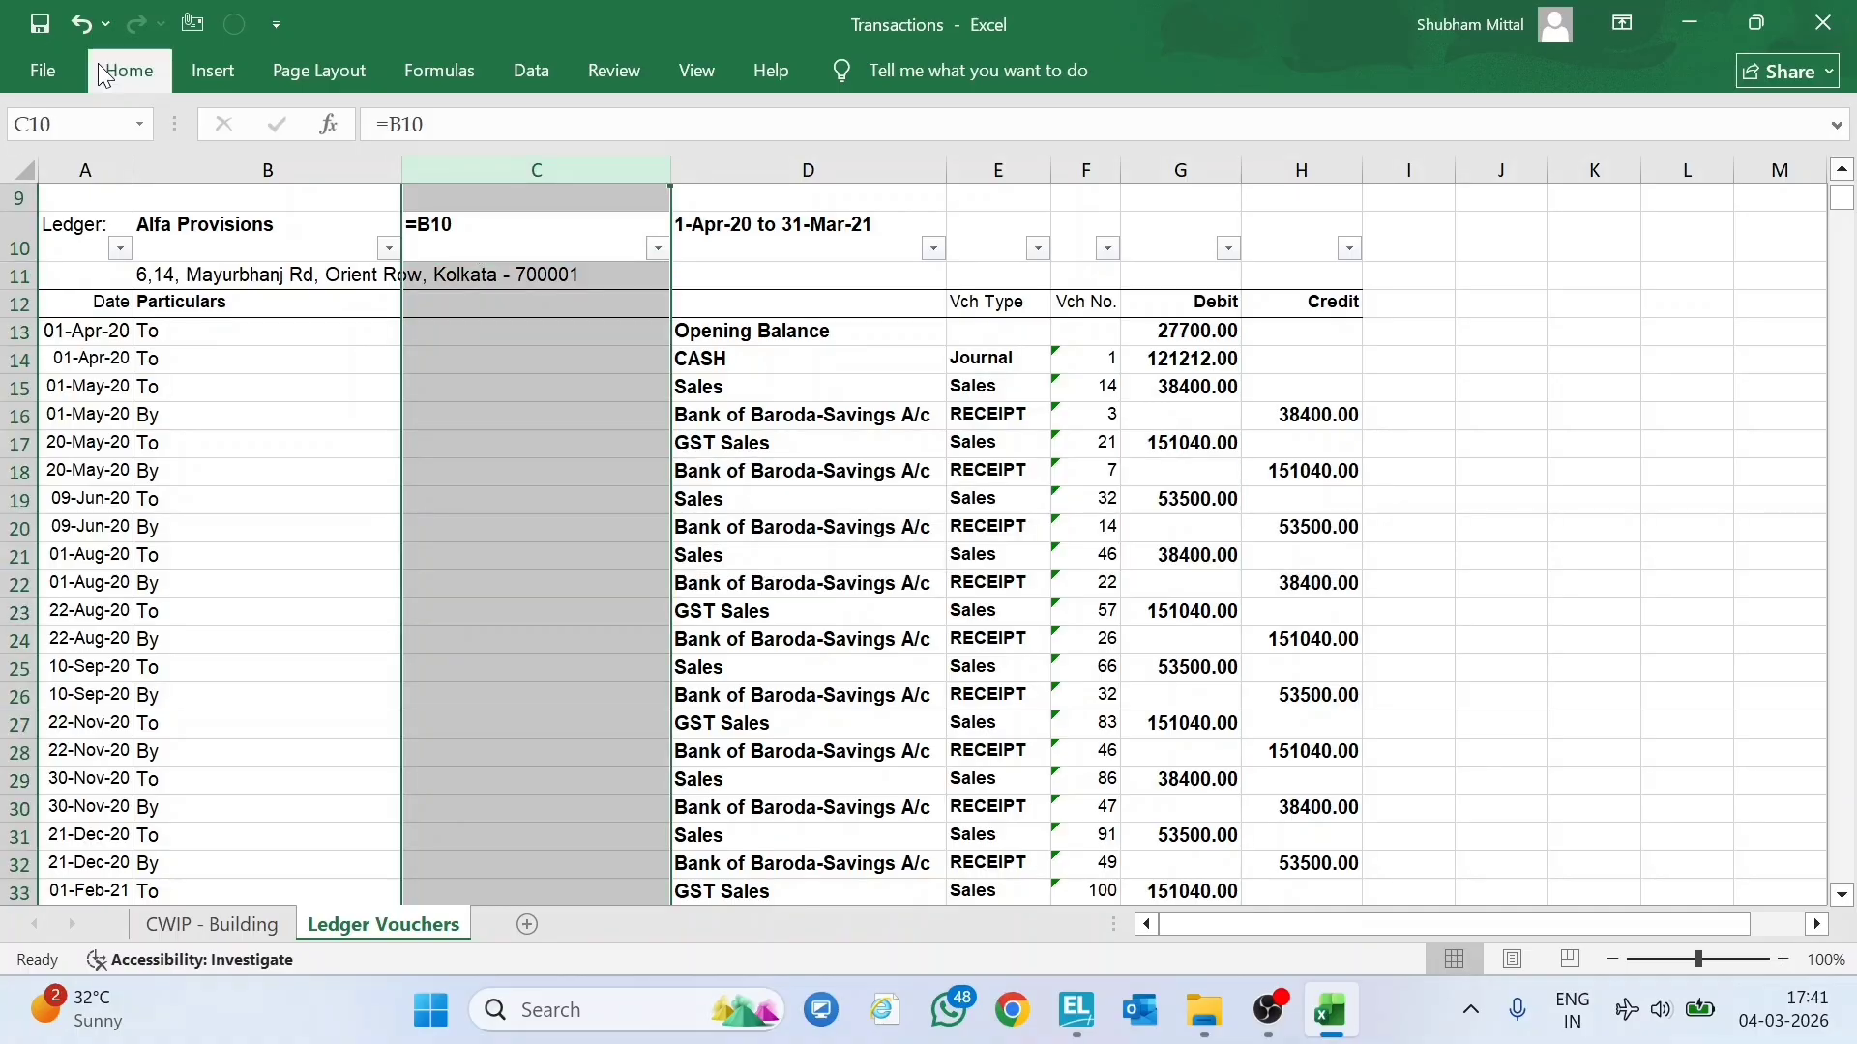
click(130, 69)
click(802, 131)
text(G)
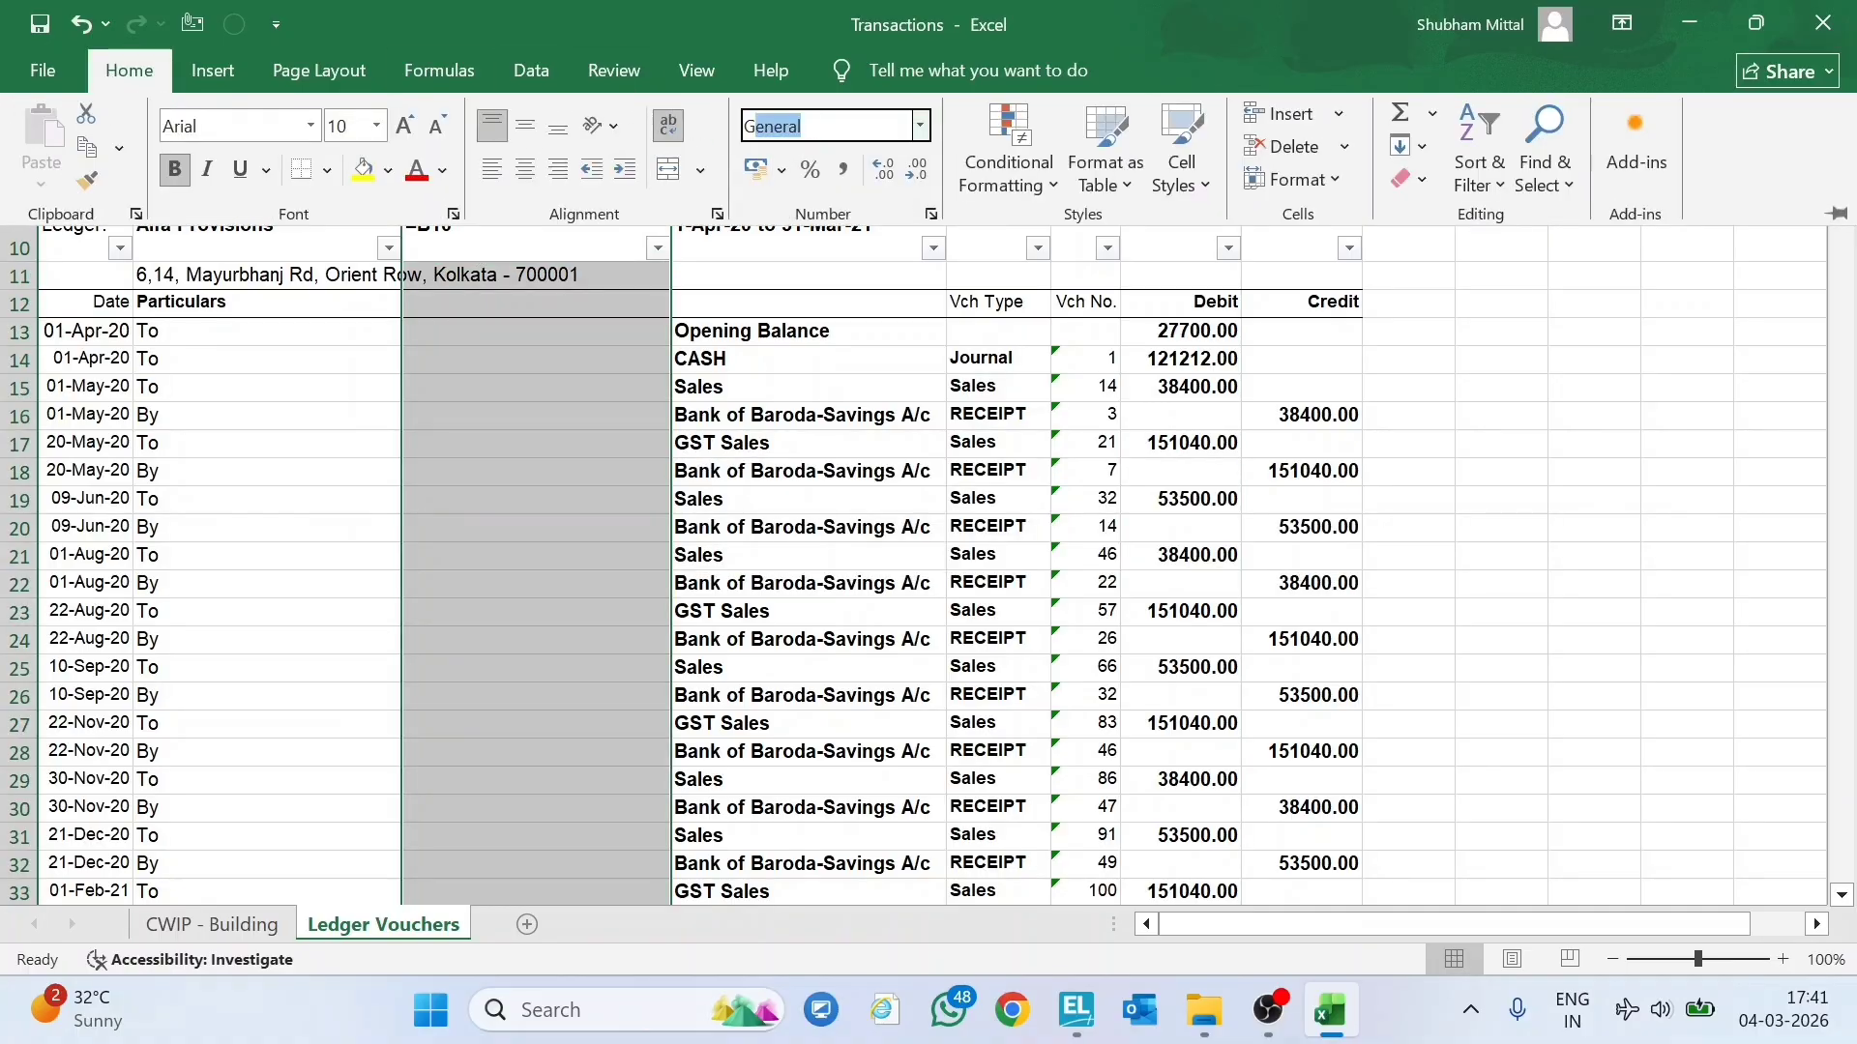
text(eneral)
click(802, 134)
key(Return)
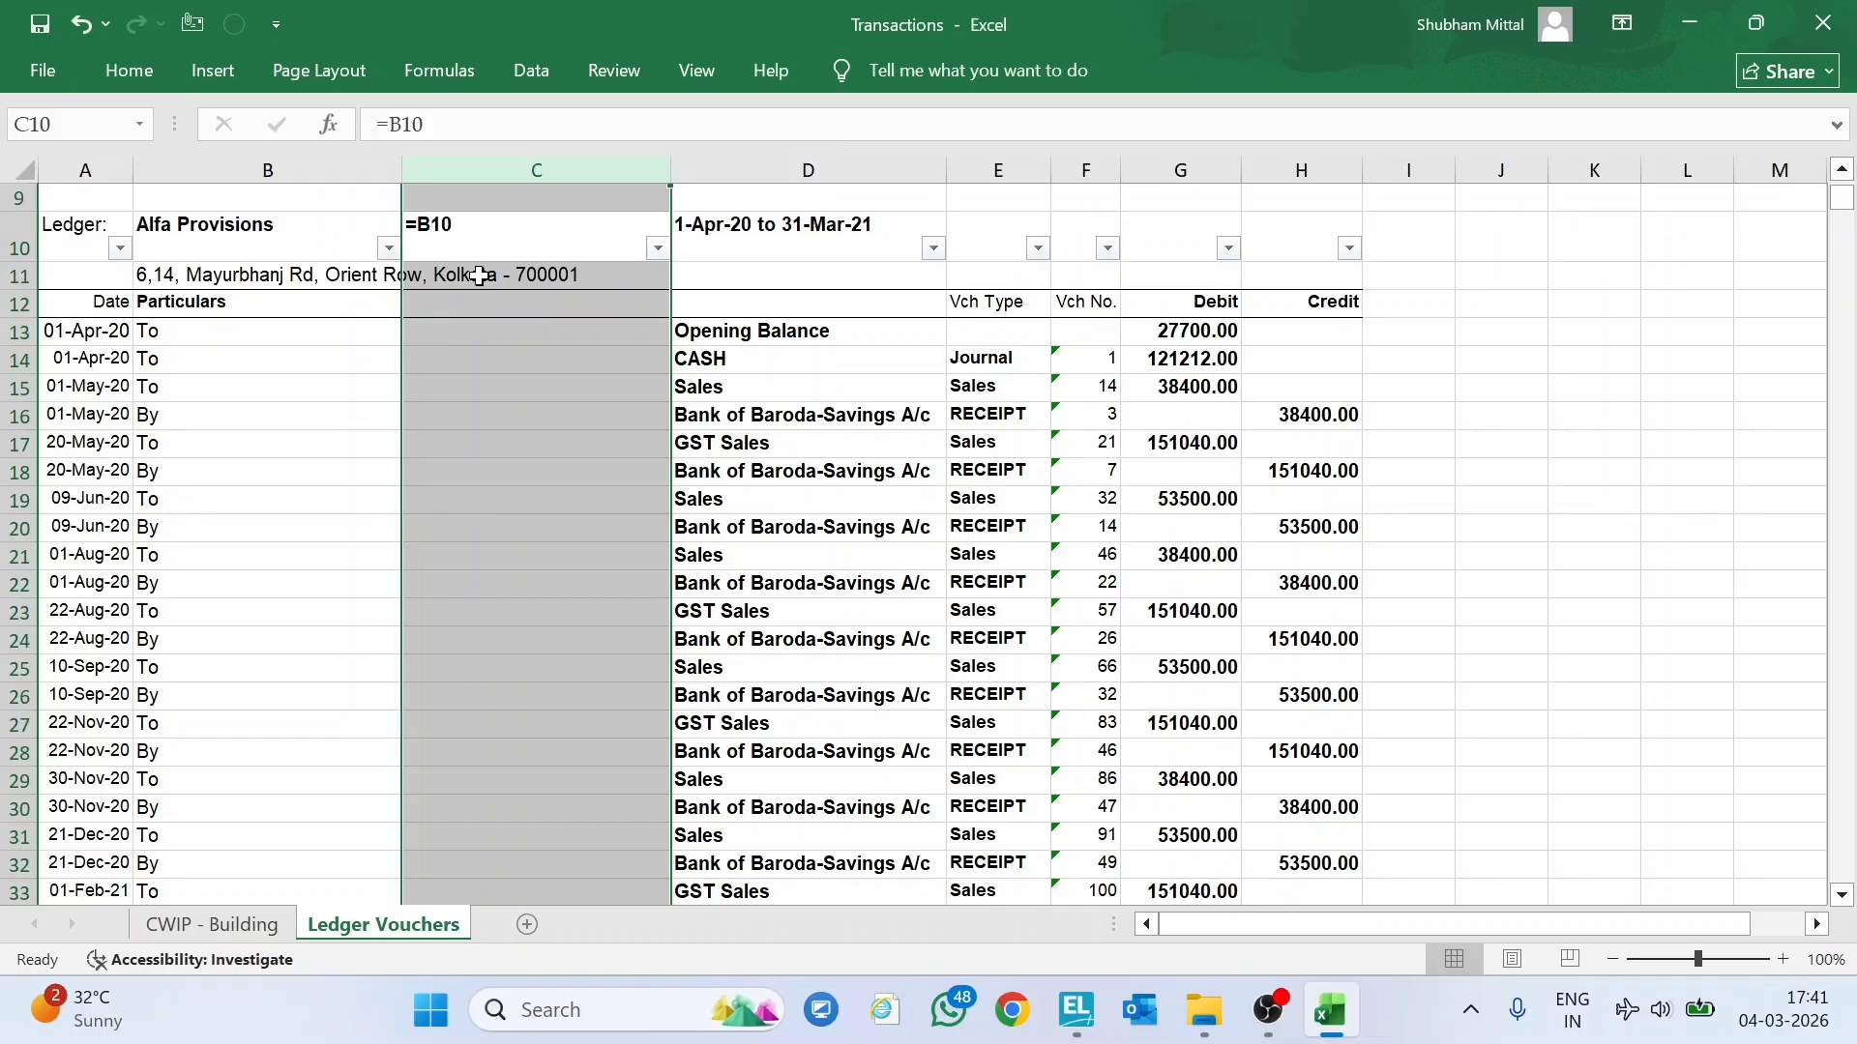
Re-enter the existing formula in cell C10 so it calculates under the General format.
click(498, 325)
click(454, 256)
key(F2)
key(Return)
key(Up)
Filter column A again by searching for "ledger" so only the ledger heading rows are listed.
key(ctrl+Left)
key(alt+Down)
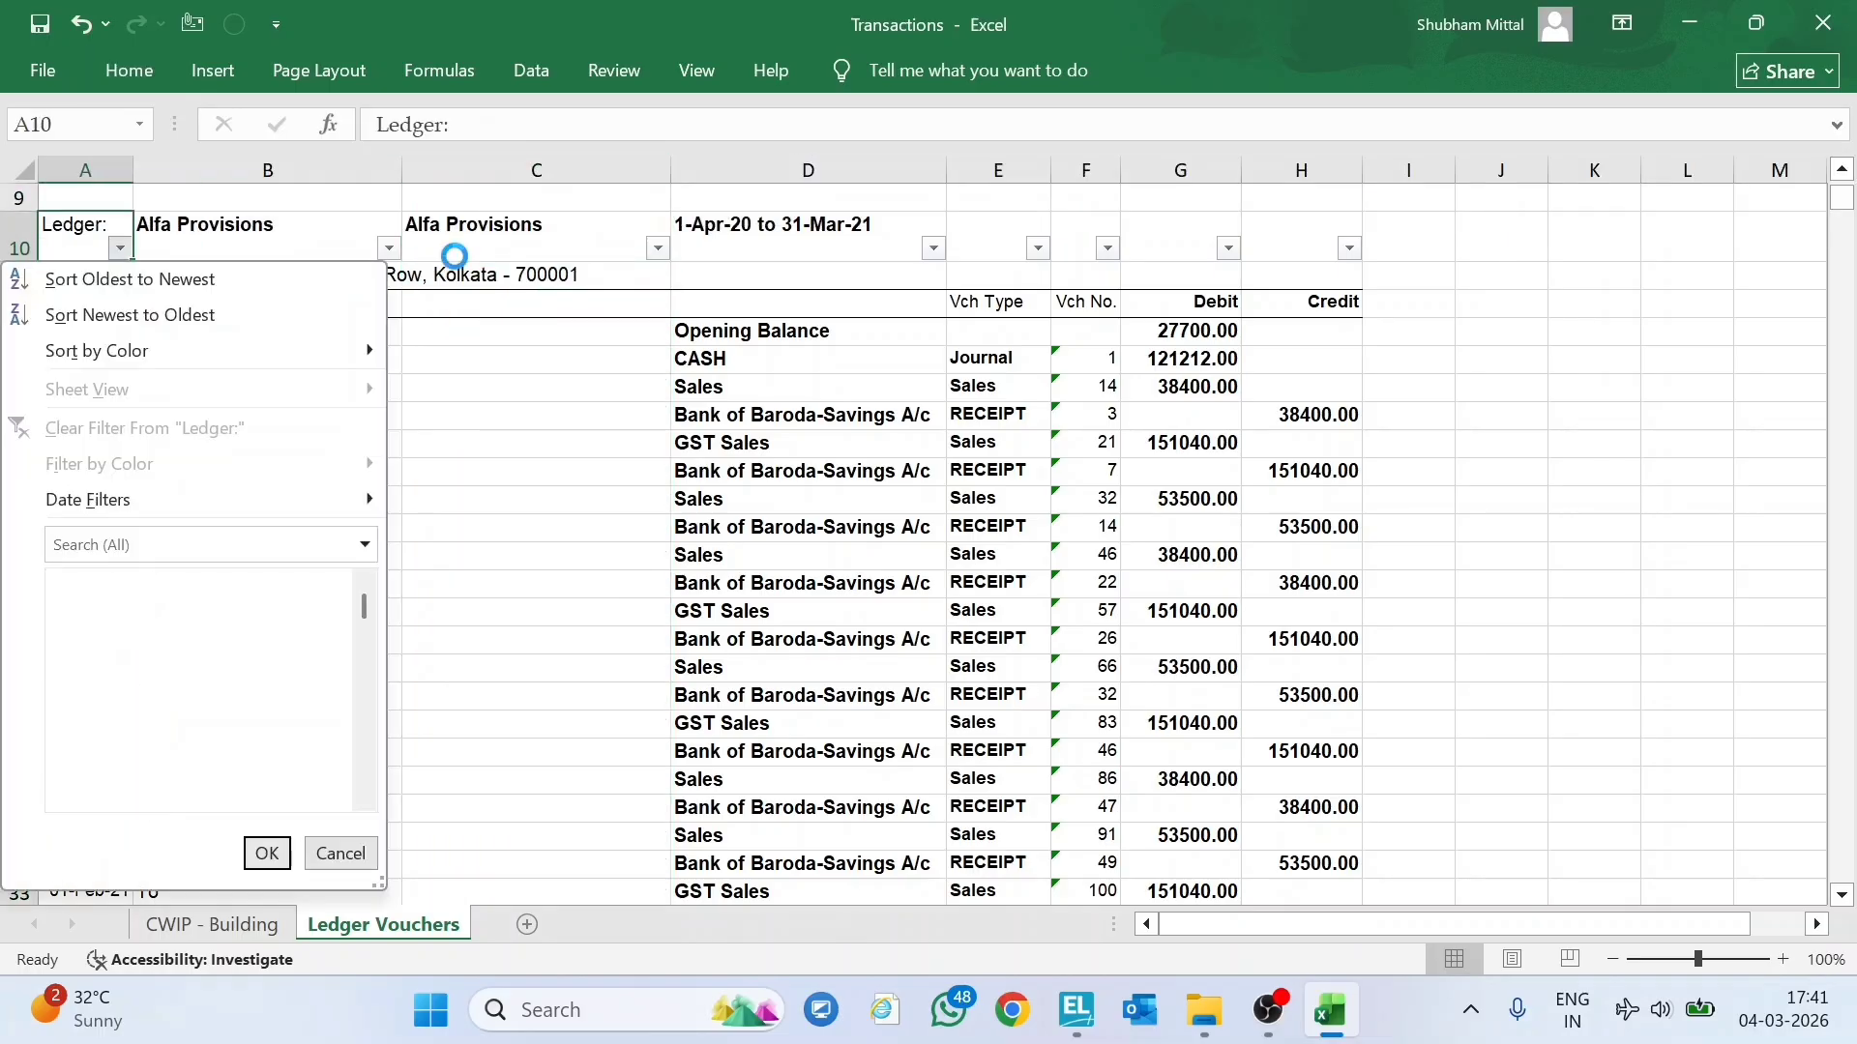
key(Down)
key(Down)
key(Down)
key(Down)
key(Down)
key(Down)
key(Down)
key(Down)
text(led)
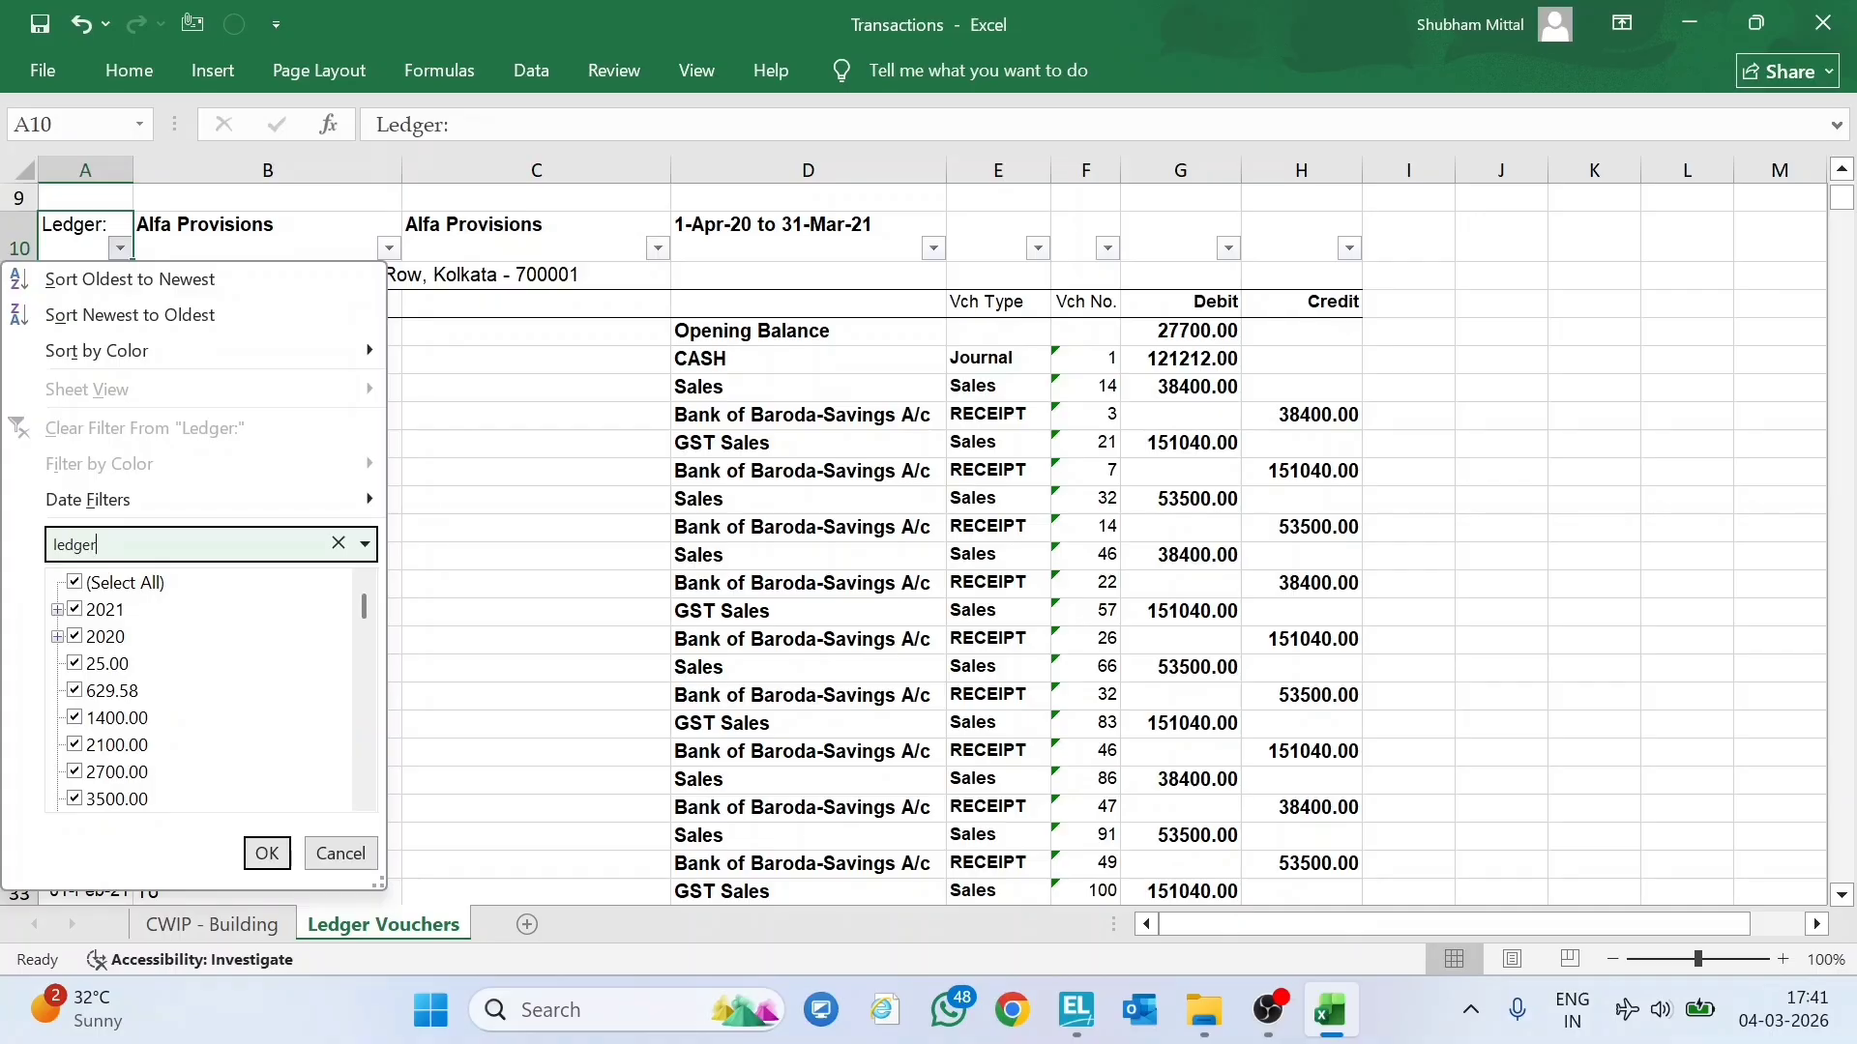
key(Return)
Copy the C10 formula into the visible column C cells of all the filtered ledger rows, down to the last one.
key(Right)
key(Right)
key(ctrl+c)
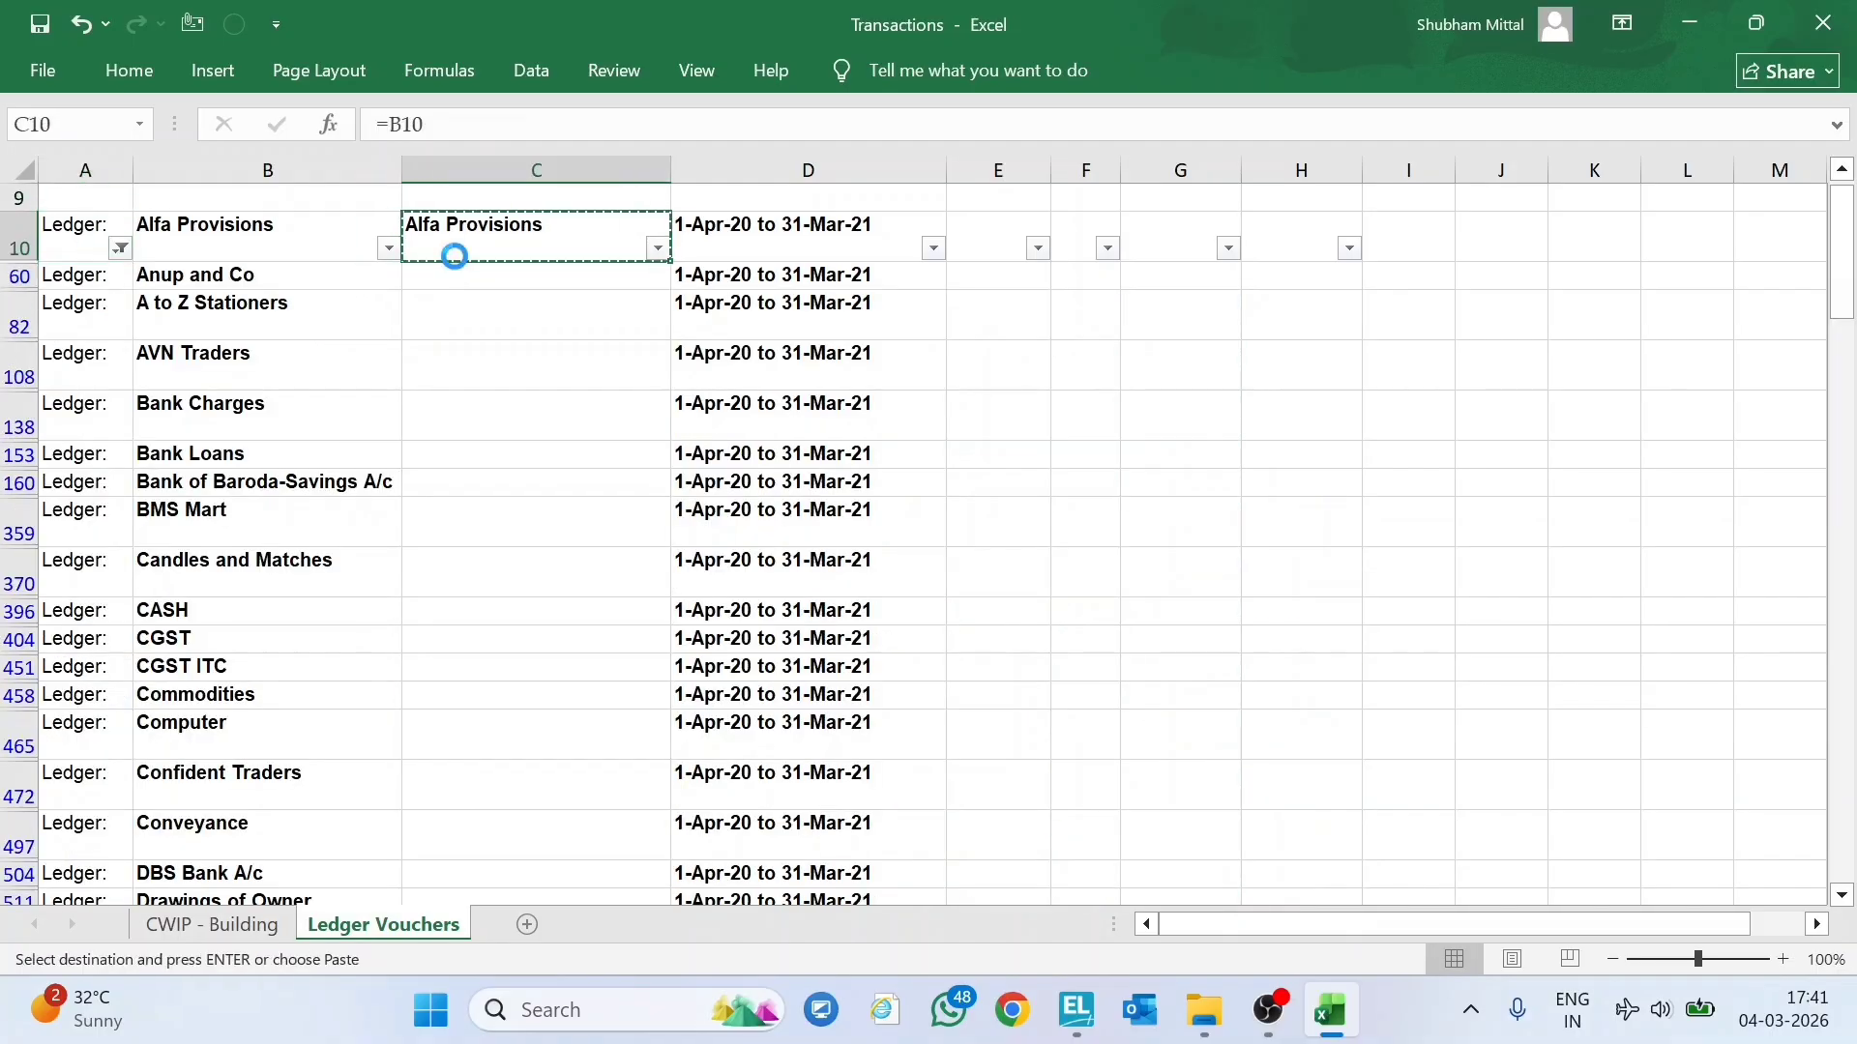
key(Left)
key(ctrl+Down)
key(Right)
key(ctrl+shift+Up)
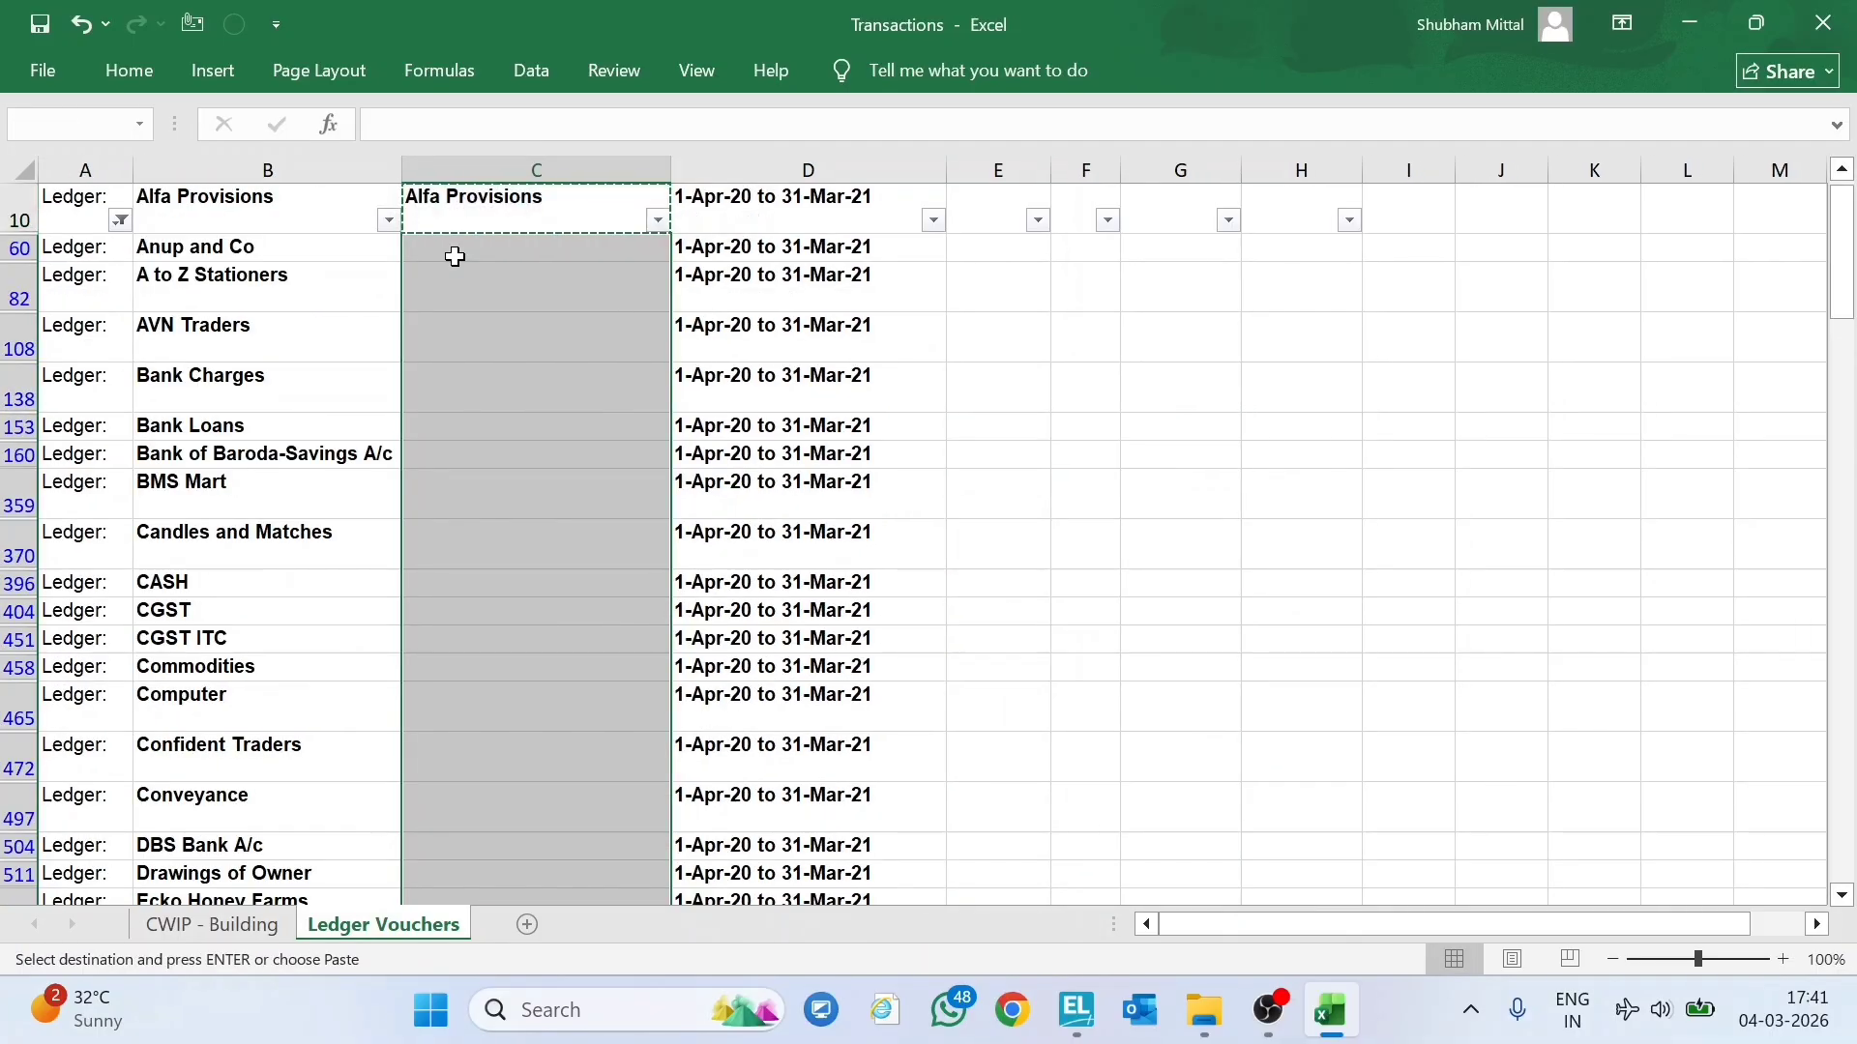
key(ctrl+v)
key(ctrl+Up)
key(Down)
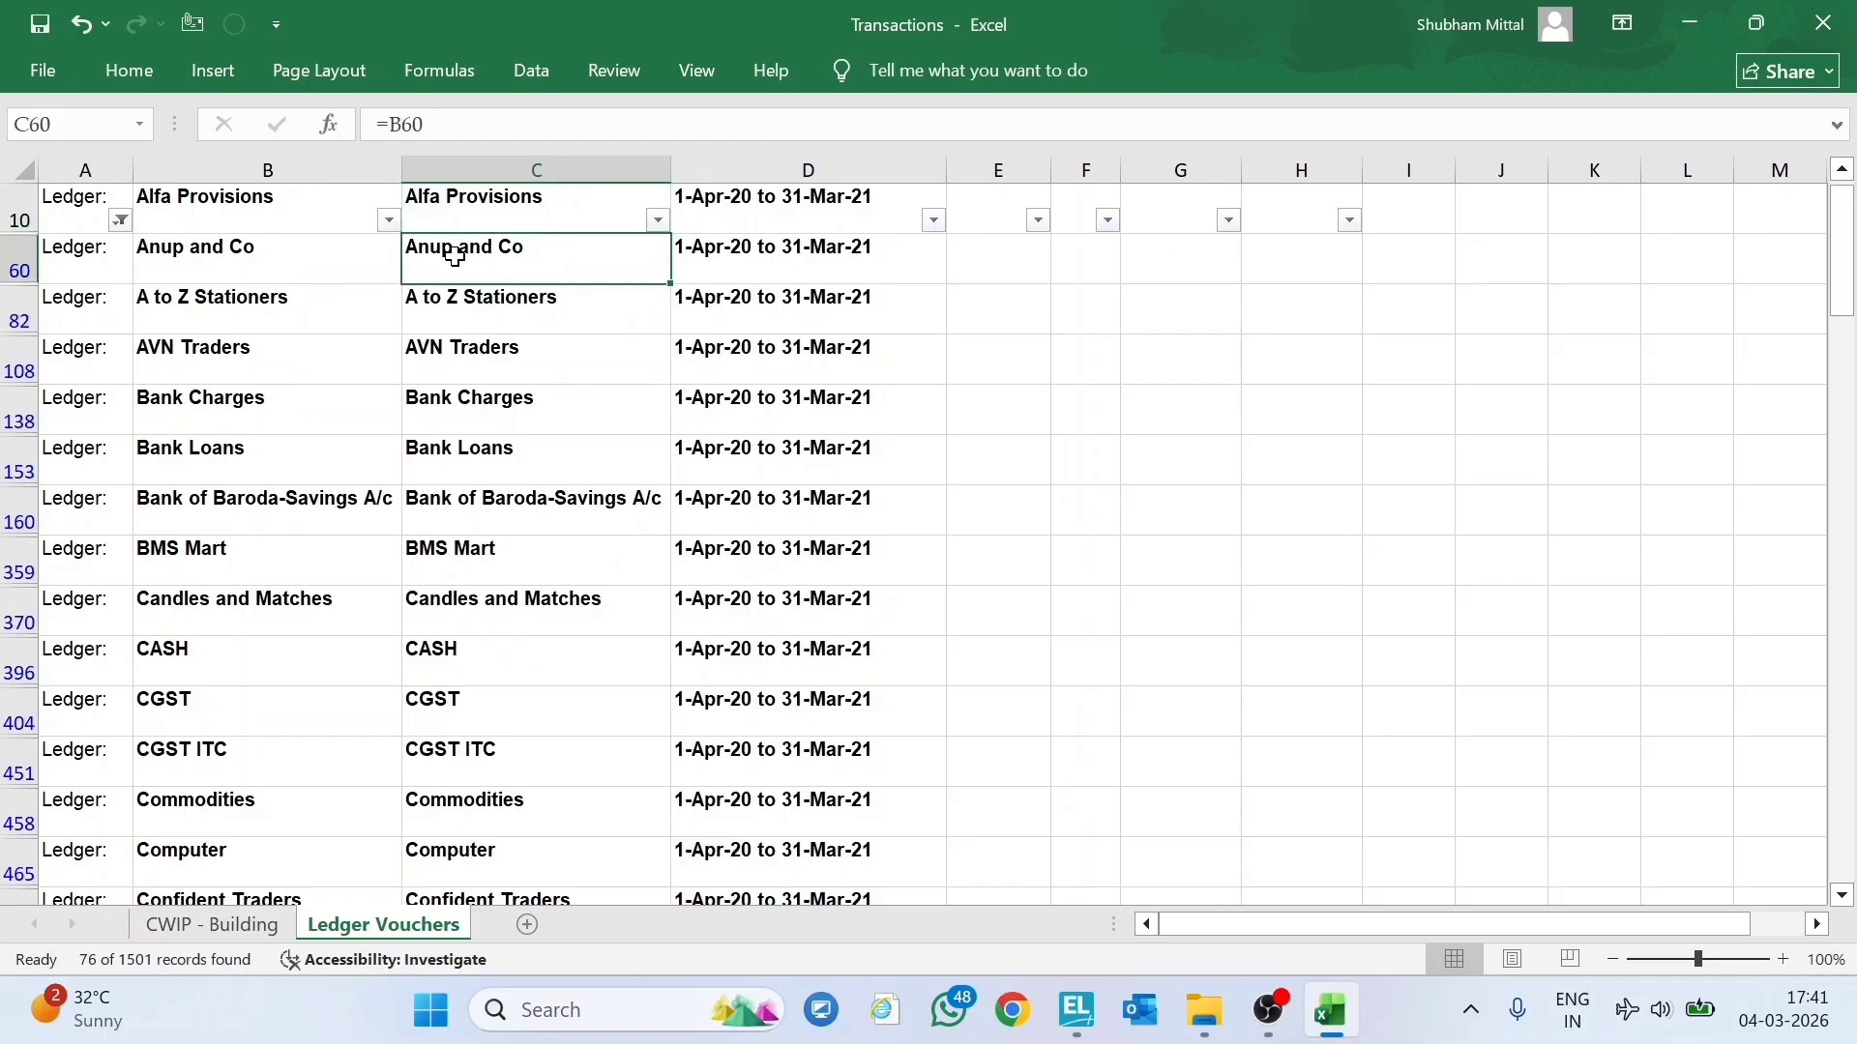
Check the copied ledger names in column C and clear the filter to bring back all rows.
key(Down)
key(Up)
key(Up)
key(Up)
key(Up)
key(Left)
key(Down)
key(Down)
key(Right)
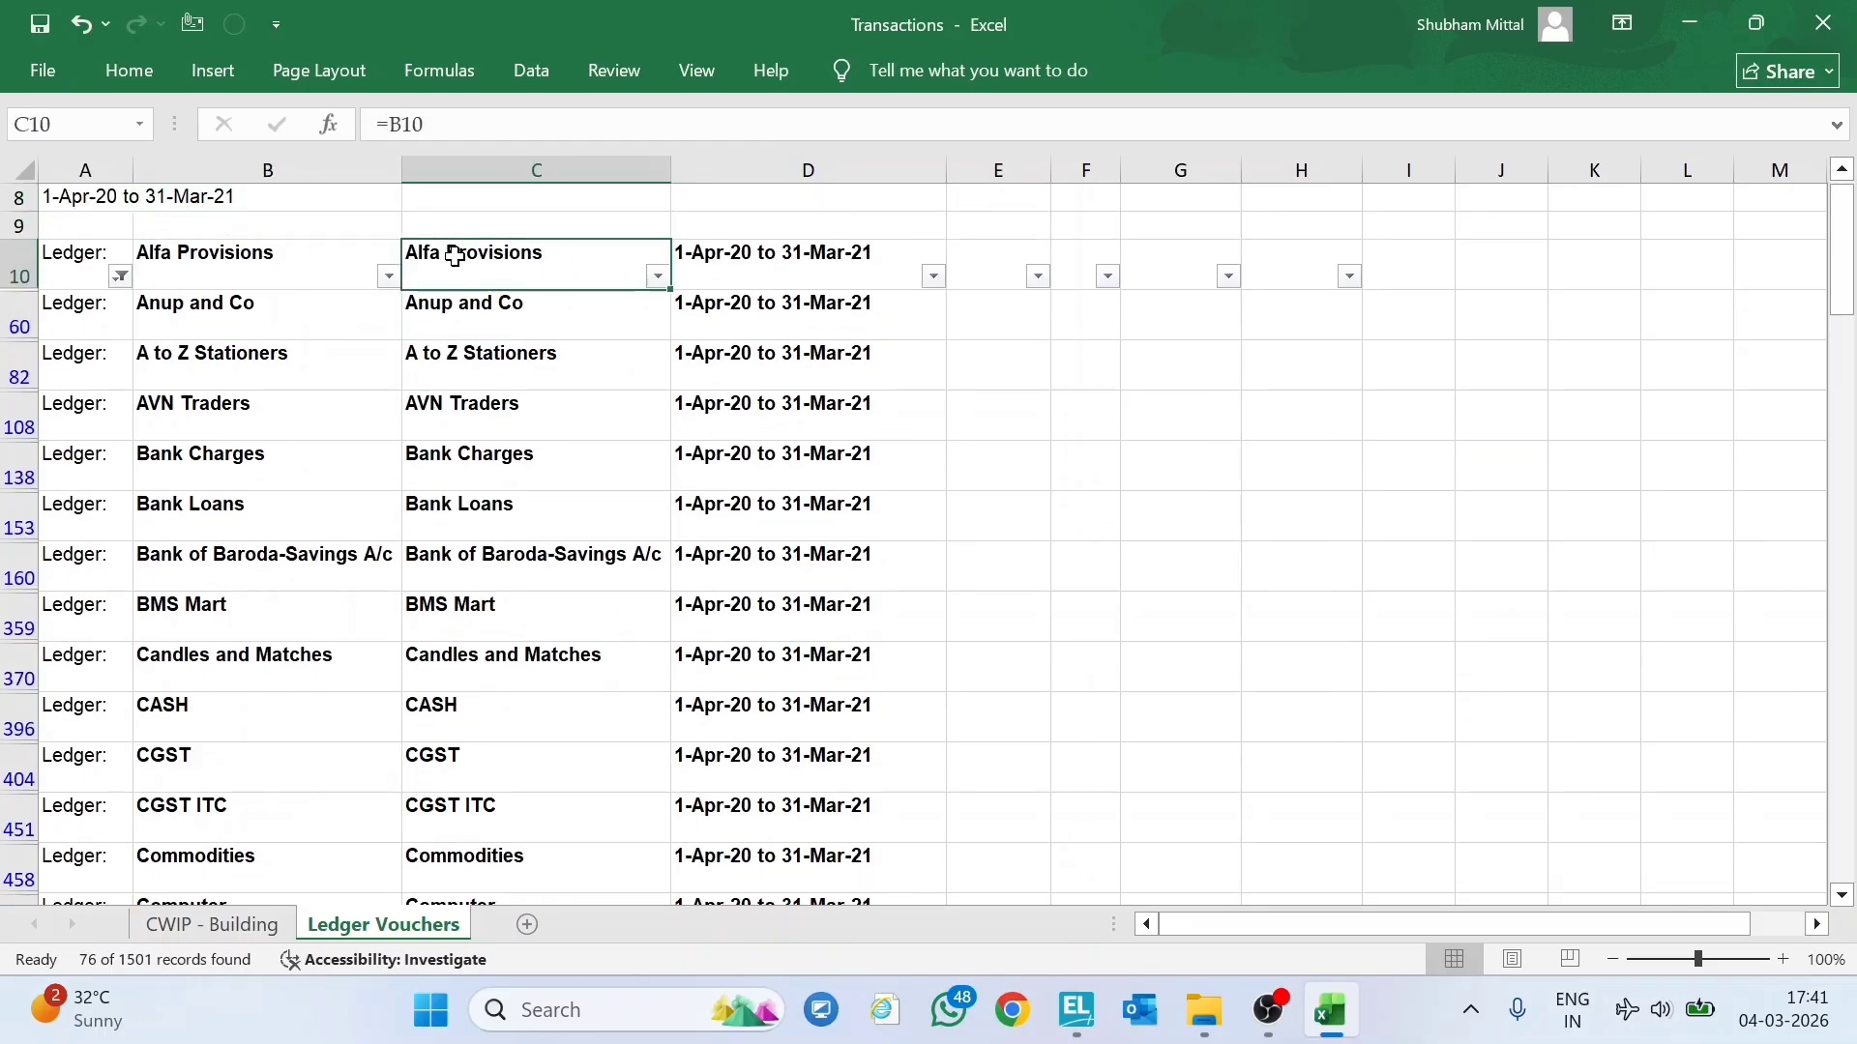
key(alt+a)
key(c)
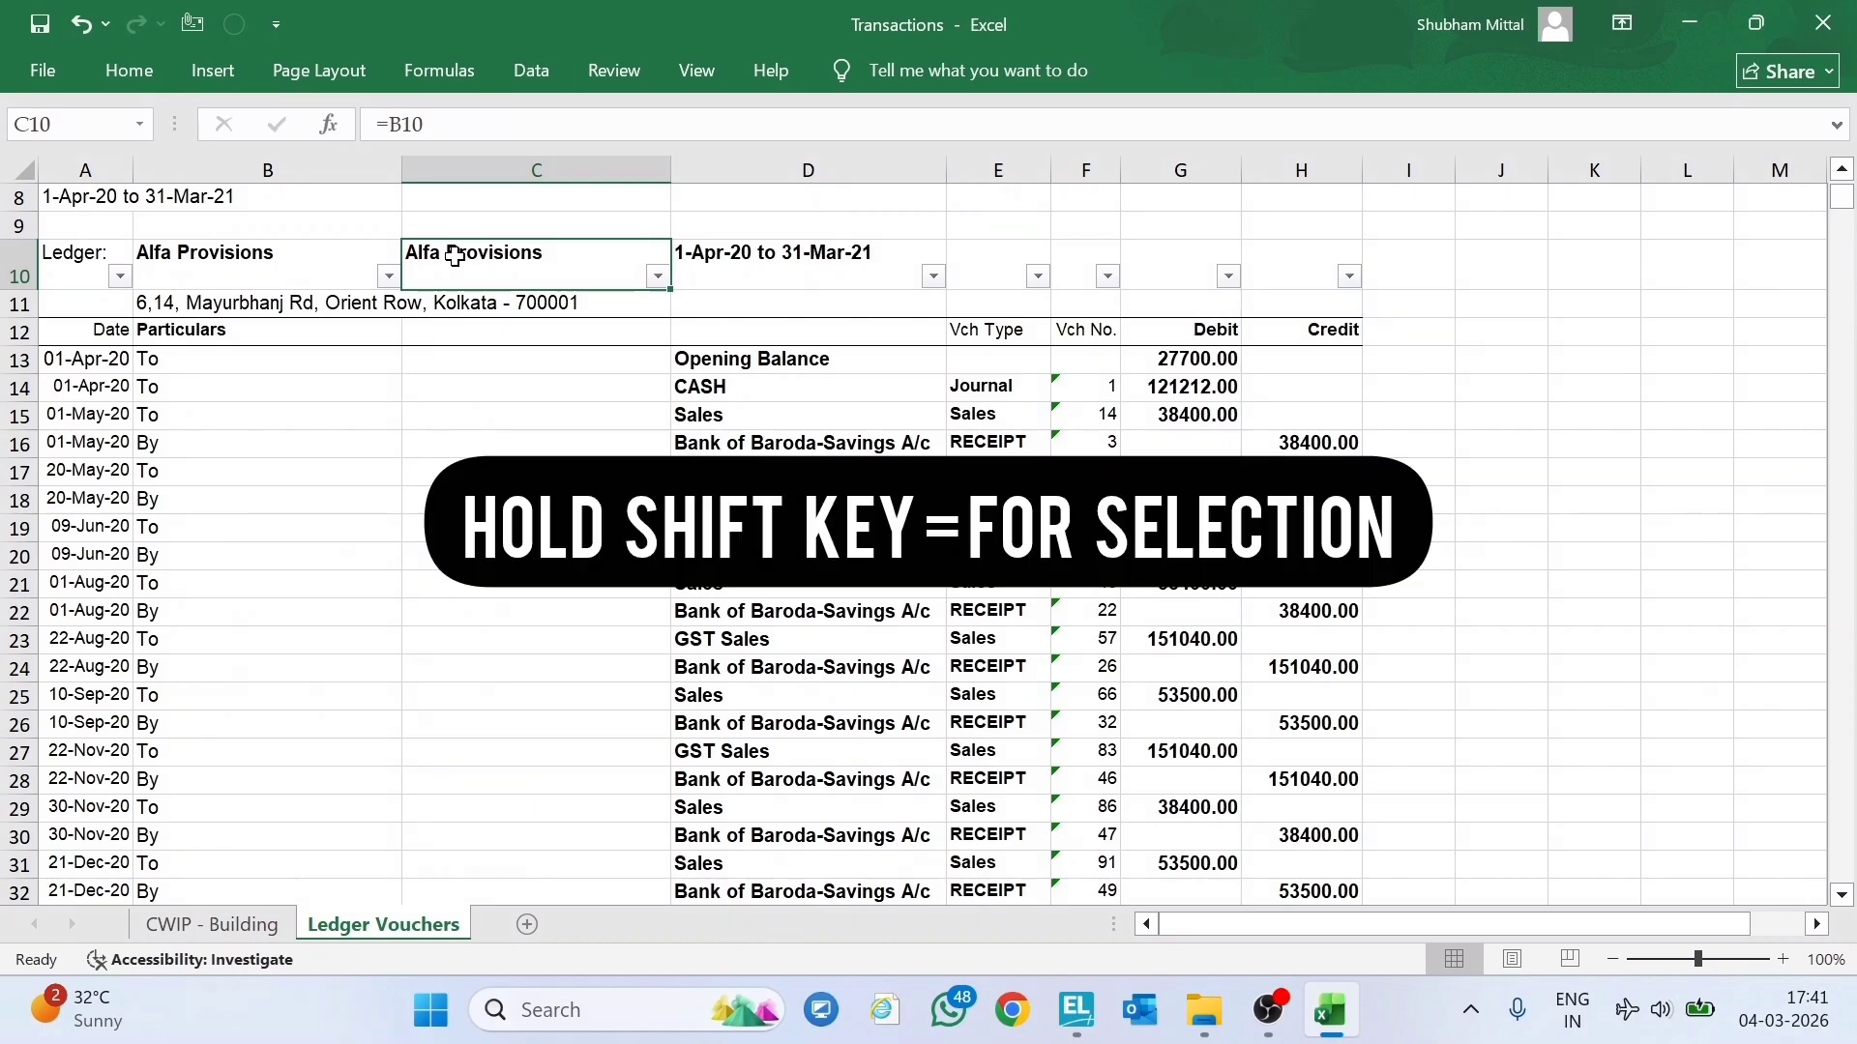
key(ctrl+shift+Down)
key(ctrl+shift+Down)
key(ctrl+shift+Down)
key(ctrl+shift+Down)
key(ctrl+shift+Down)
key(ctrl+shift+Down)
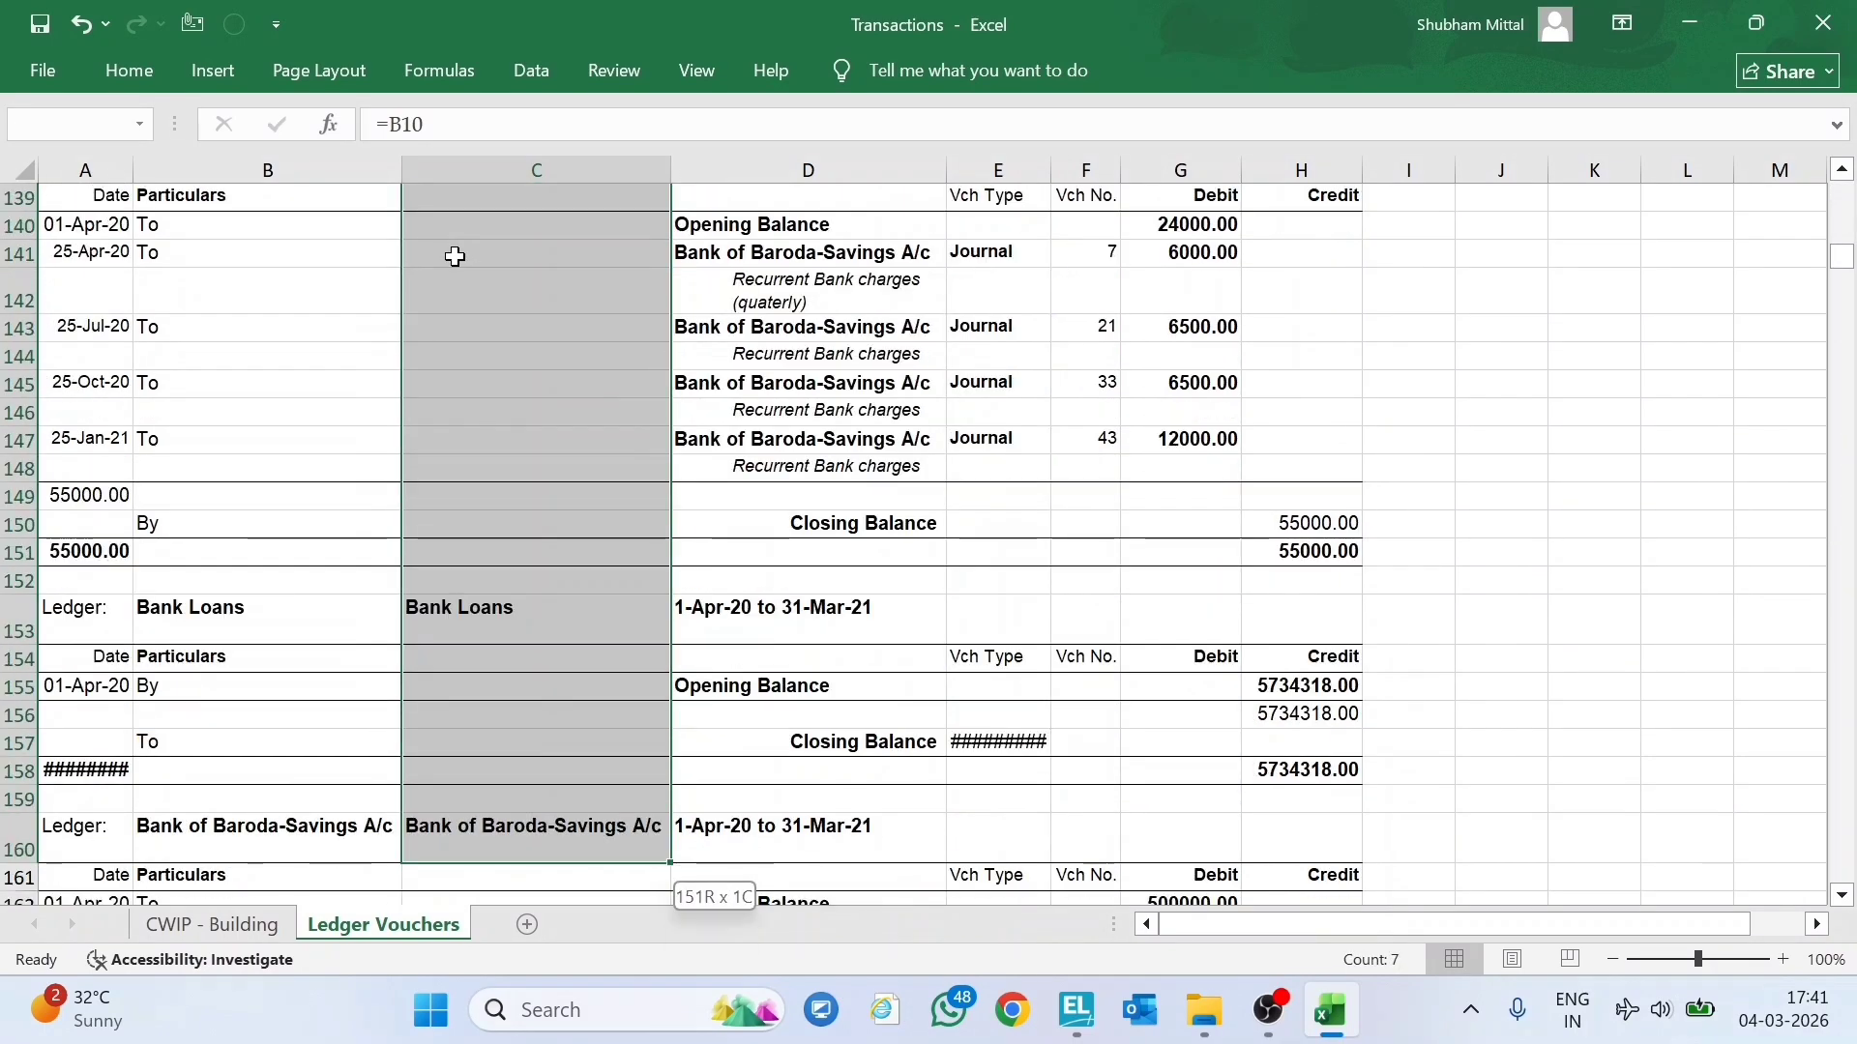
key(ctrl+shift+Down)
key(ctrl+shift+Down)
key(ctrl+shift+Down)
key(ctrl+shift+Down)
key(ctrl+shift+Down)
key(ctrl+shift+Down)
key(ctrl+shift+Down)
key(ctrl+shift+Down)
key(ctrl+shift+Down)
key(ctrl+shift+Down)
key(ctrl+shift+Down)
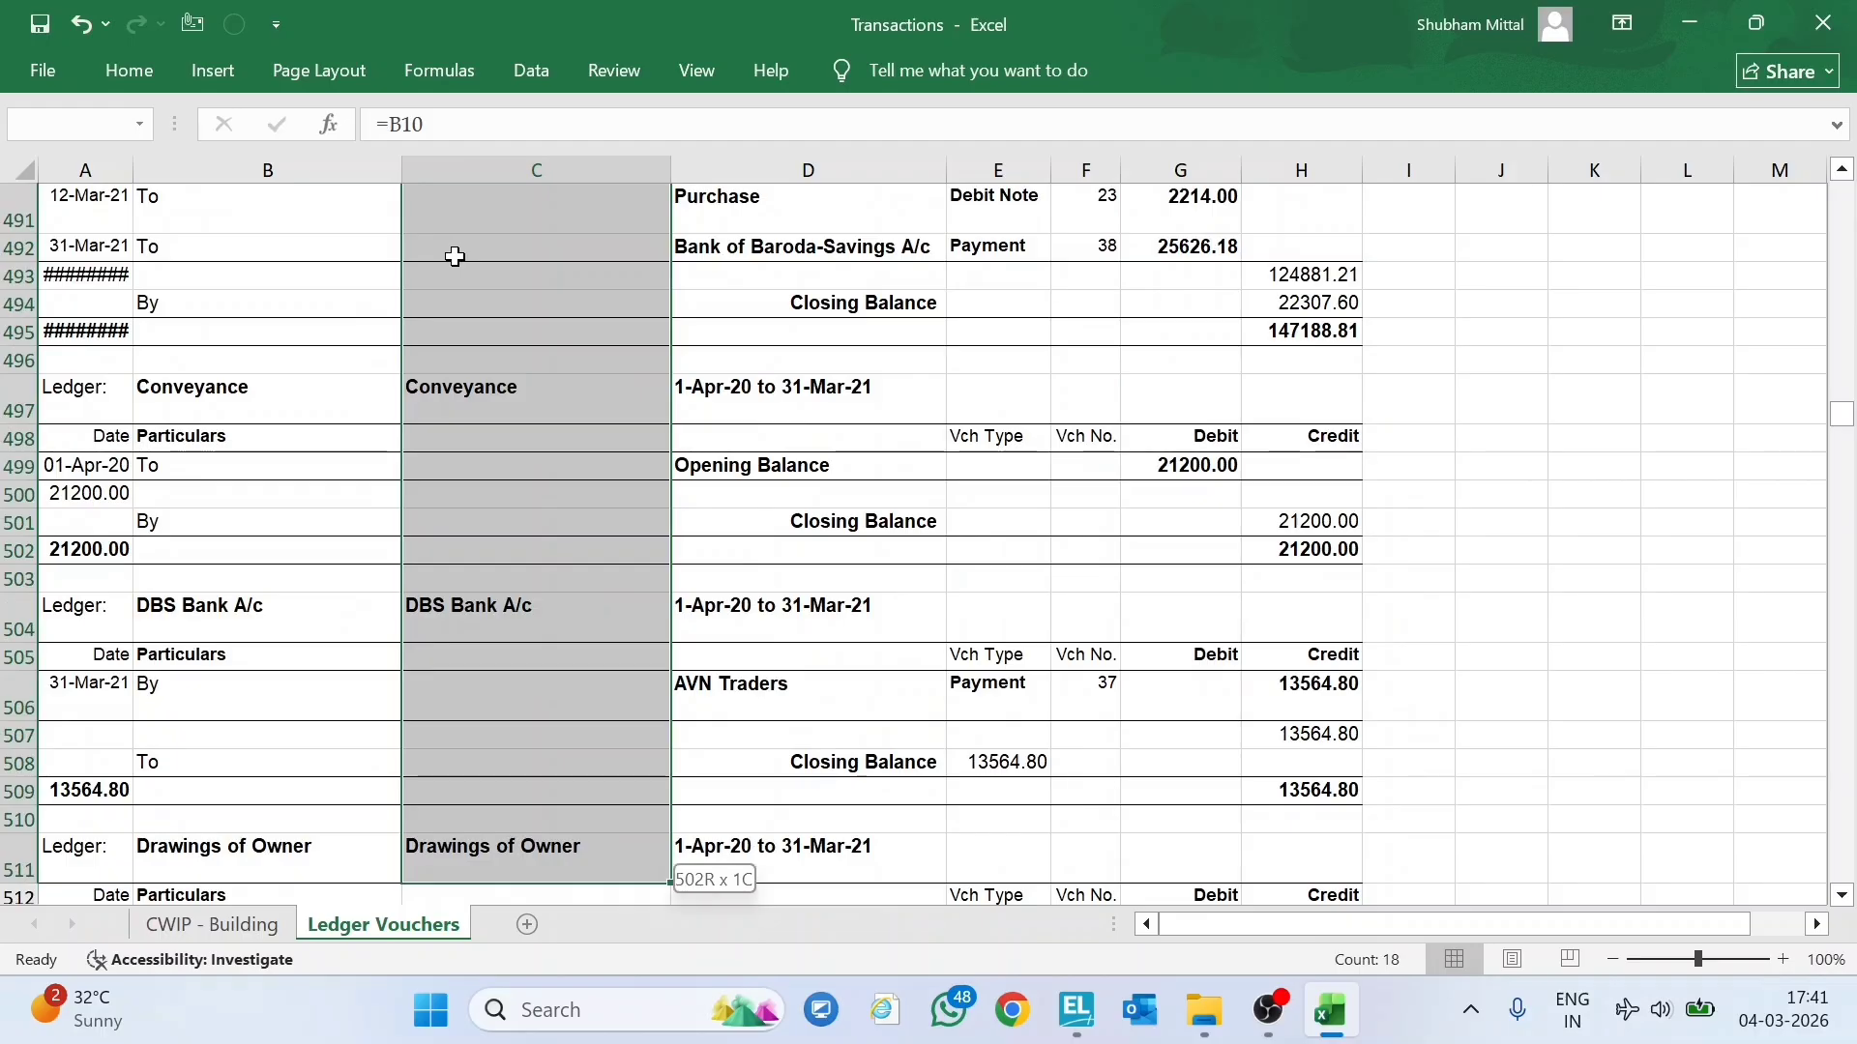
key(ctrl+shift+Down)
key(ctrl+shift+Down)
key(ctrl+shift+Down)
key(ctrl+shift+Down)
key(ctrl+shift+Down)
key(ctrl+shift+Down)
key(ctrl+shift+Down)
key(ctrl+shift+Down)
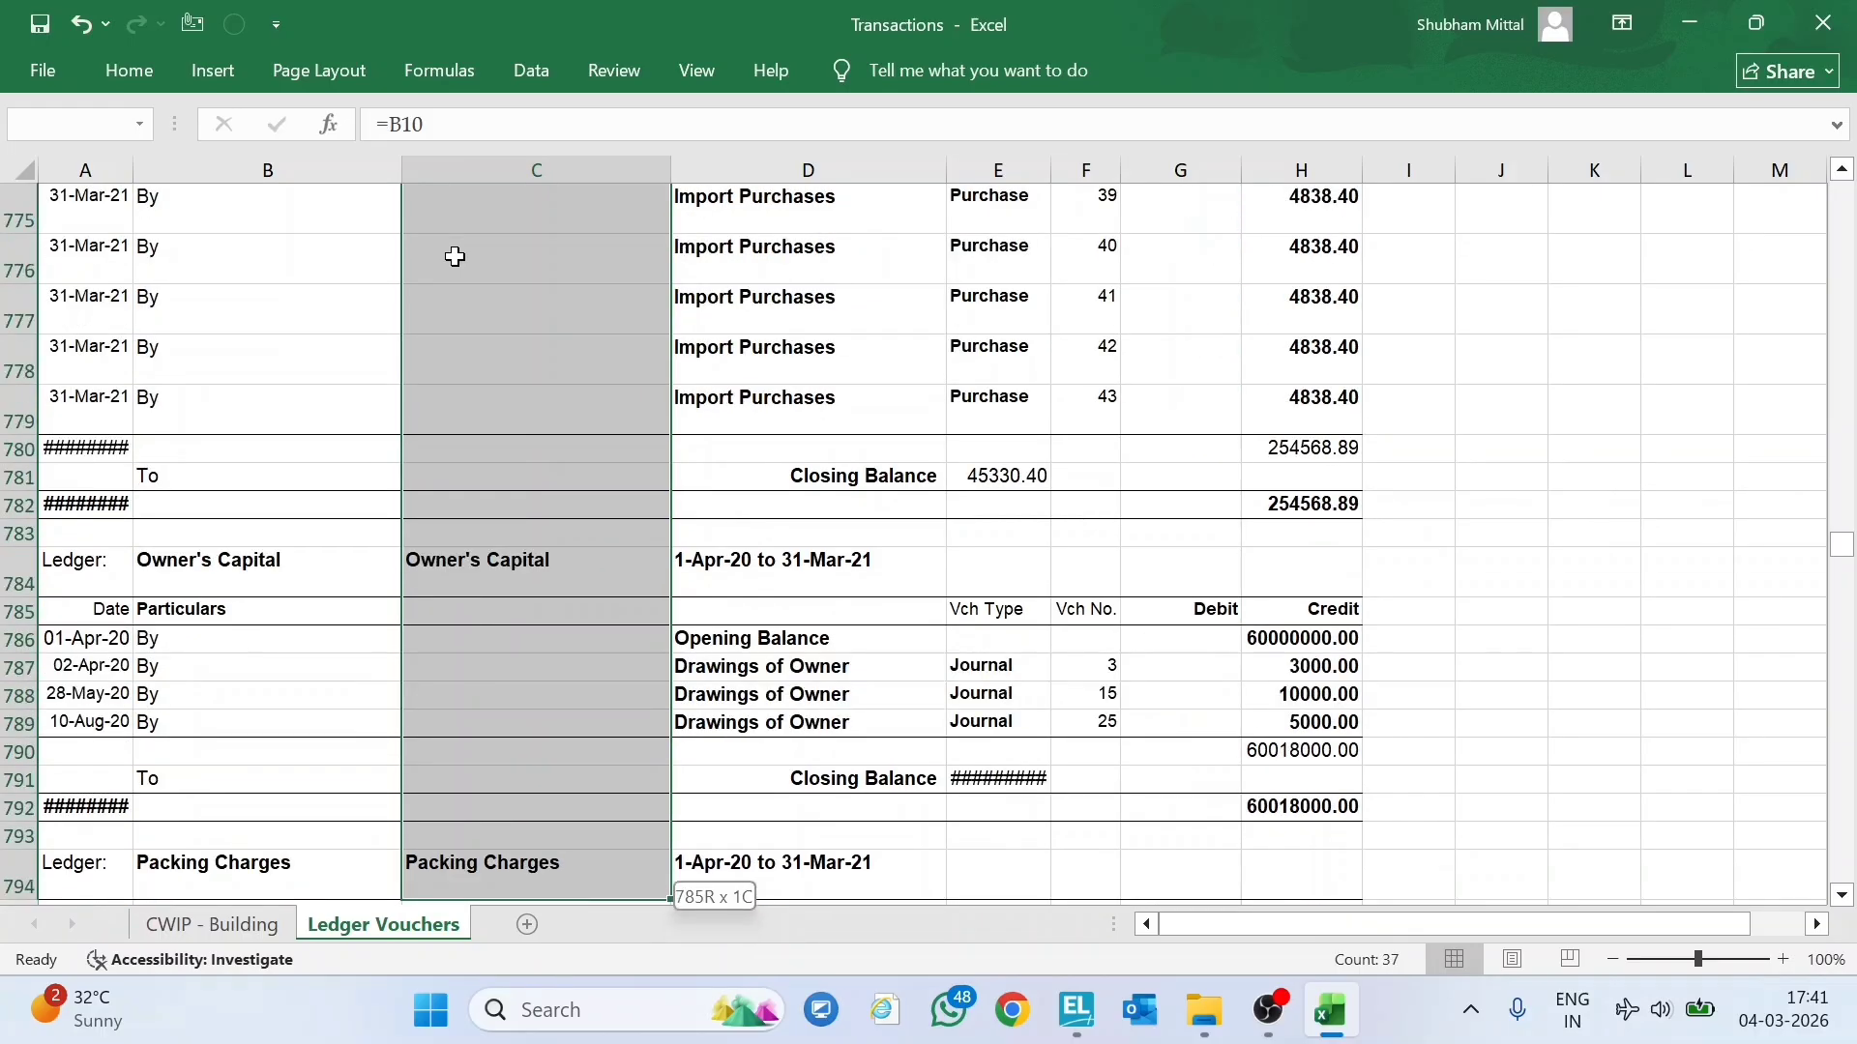
key(ctrl+shift+Down)
key(ctrl+shift+Down)
key(ctrl+shift+Down)
key(ctrl+shift+Down)
key(ctrl+shift+Down)
key(ctrl+shift+Down)
key(ctrl+shift+Down)
key(ctrl+shift+Down)
key(Up)
key(Down)
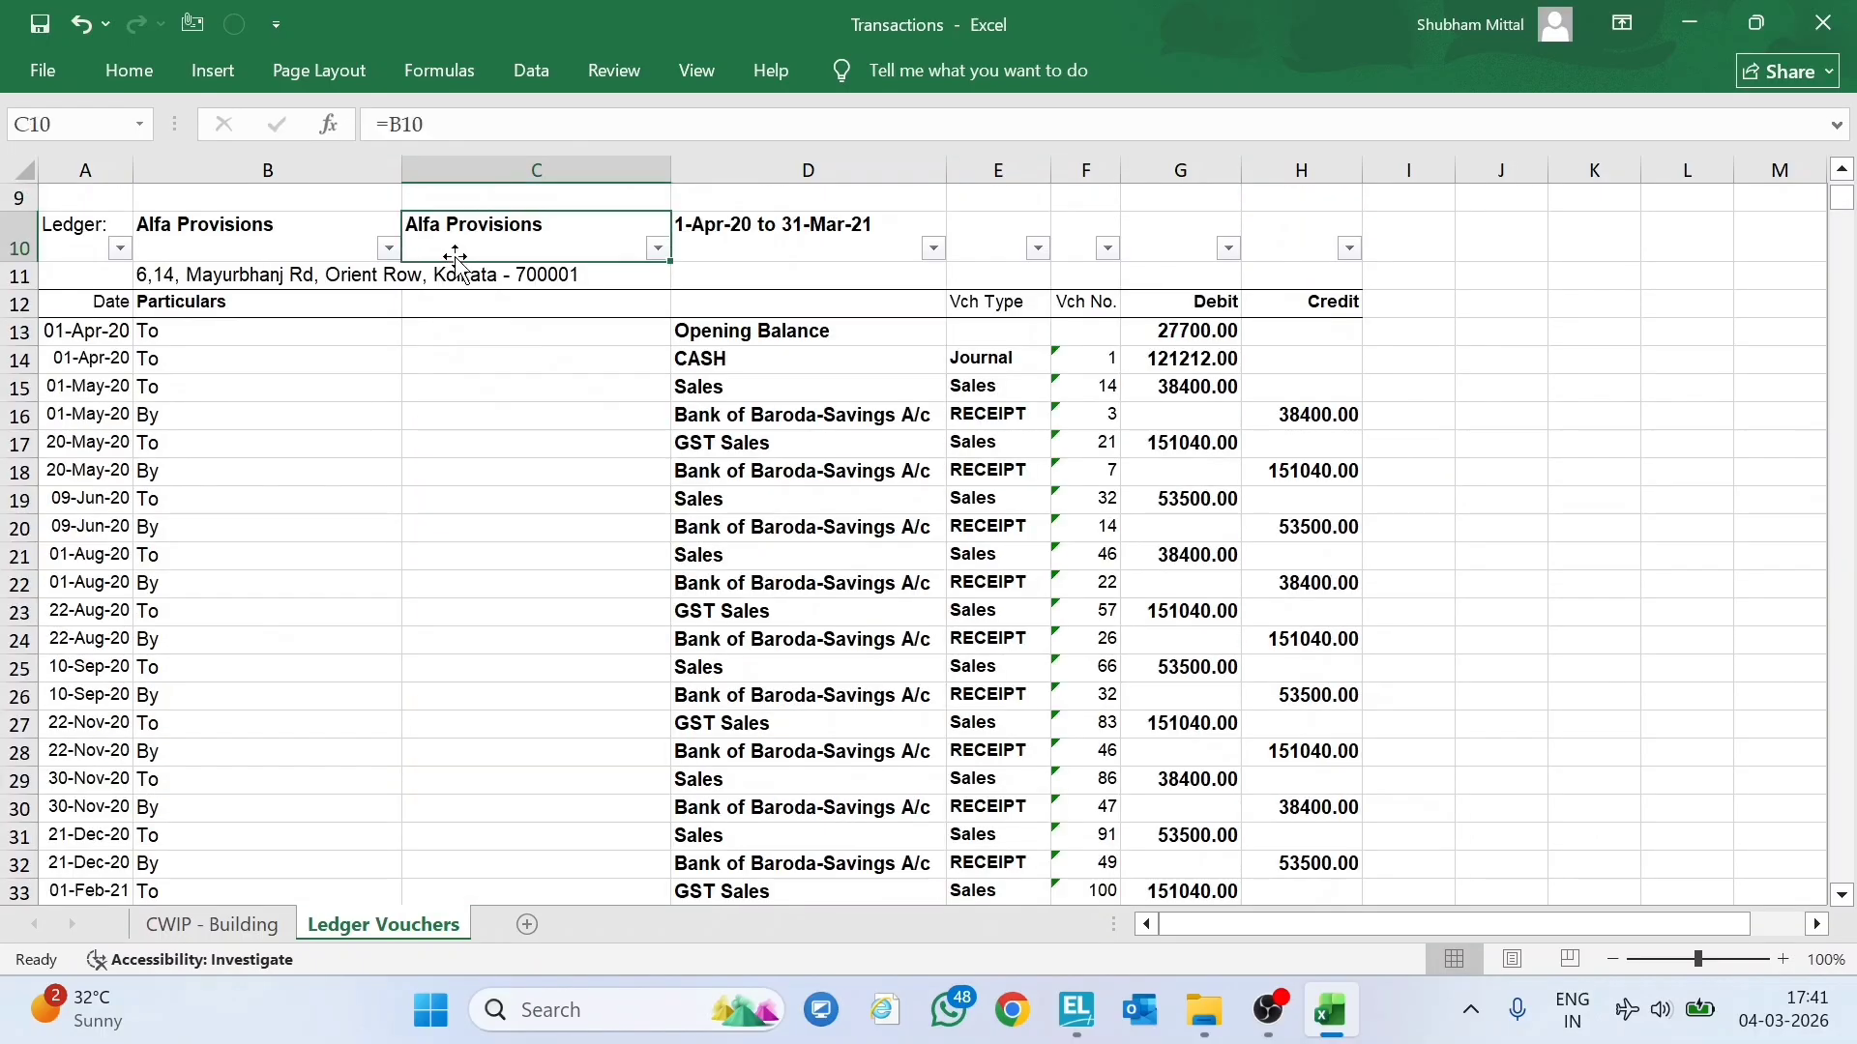
Select the data block from the last row, 1511, up to row 10, spanning columns C to I.
key(Down)
key(Right)
key(Right)
key(Right)
key(Right)
key(Right)
key(Right)
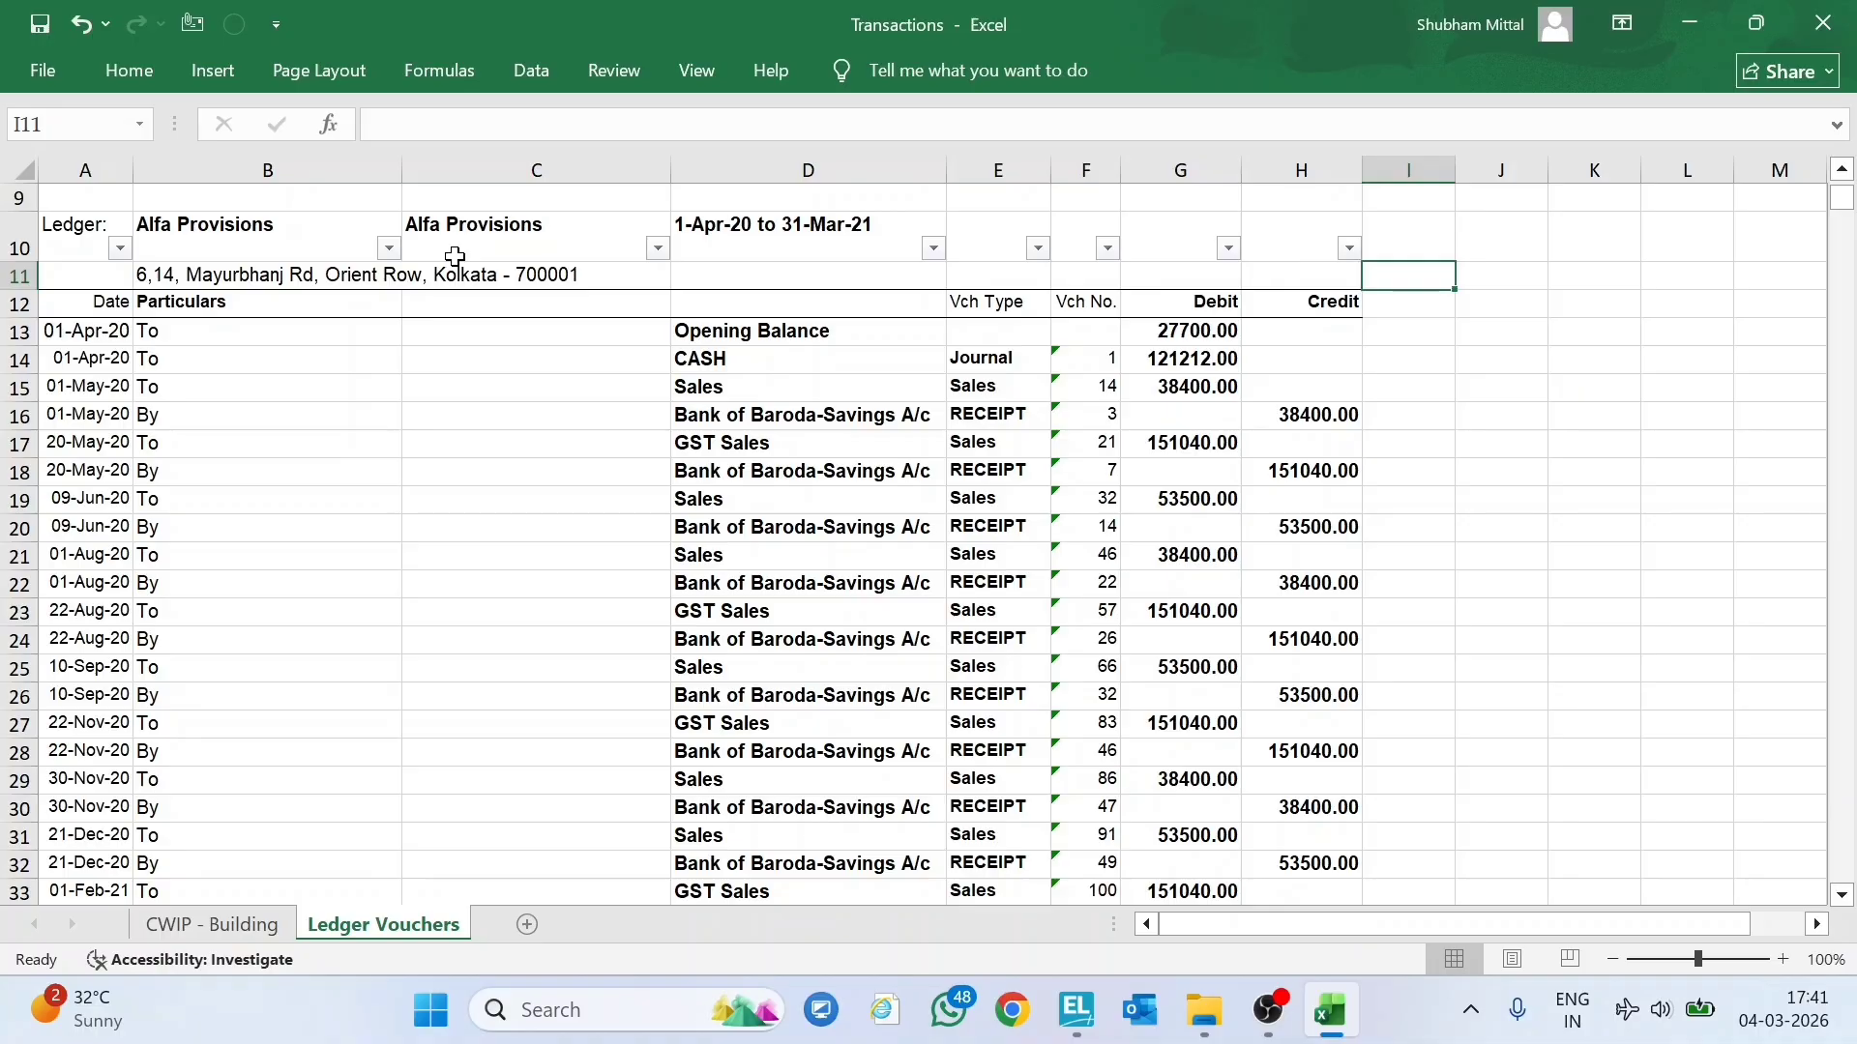
key(ctrl+Down)
key(Left)
key(ctrl+Up)
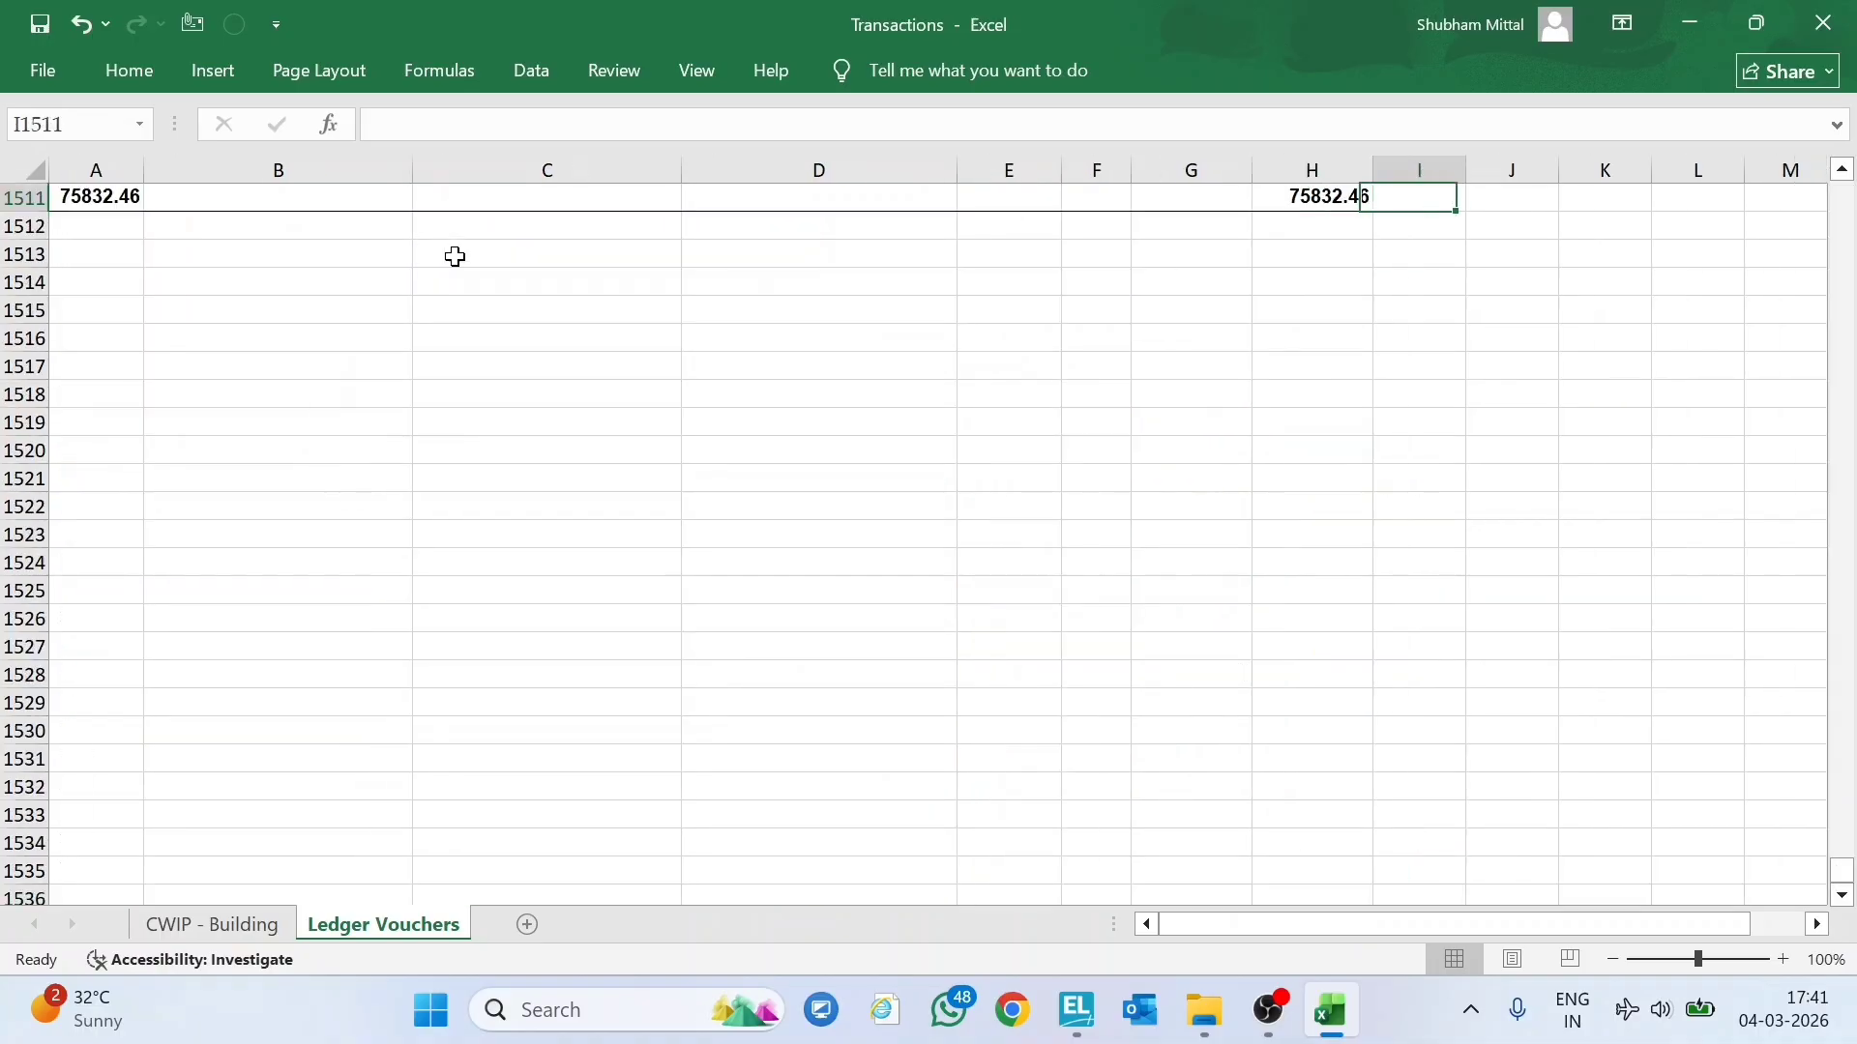
key(Right)
key(ctrl+shift+Up)
key(shift+Down)
key(shift+Down)
key(shift+Down)
key(shift+Down)
key(shift+Down)
key(shift+Down)
key(shift+Down)
key(shift+Down)
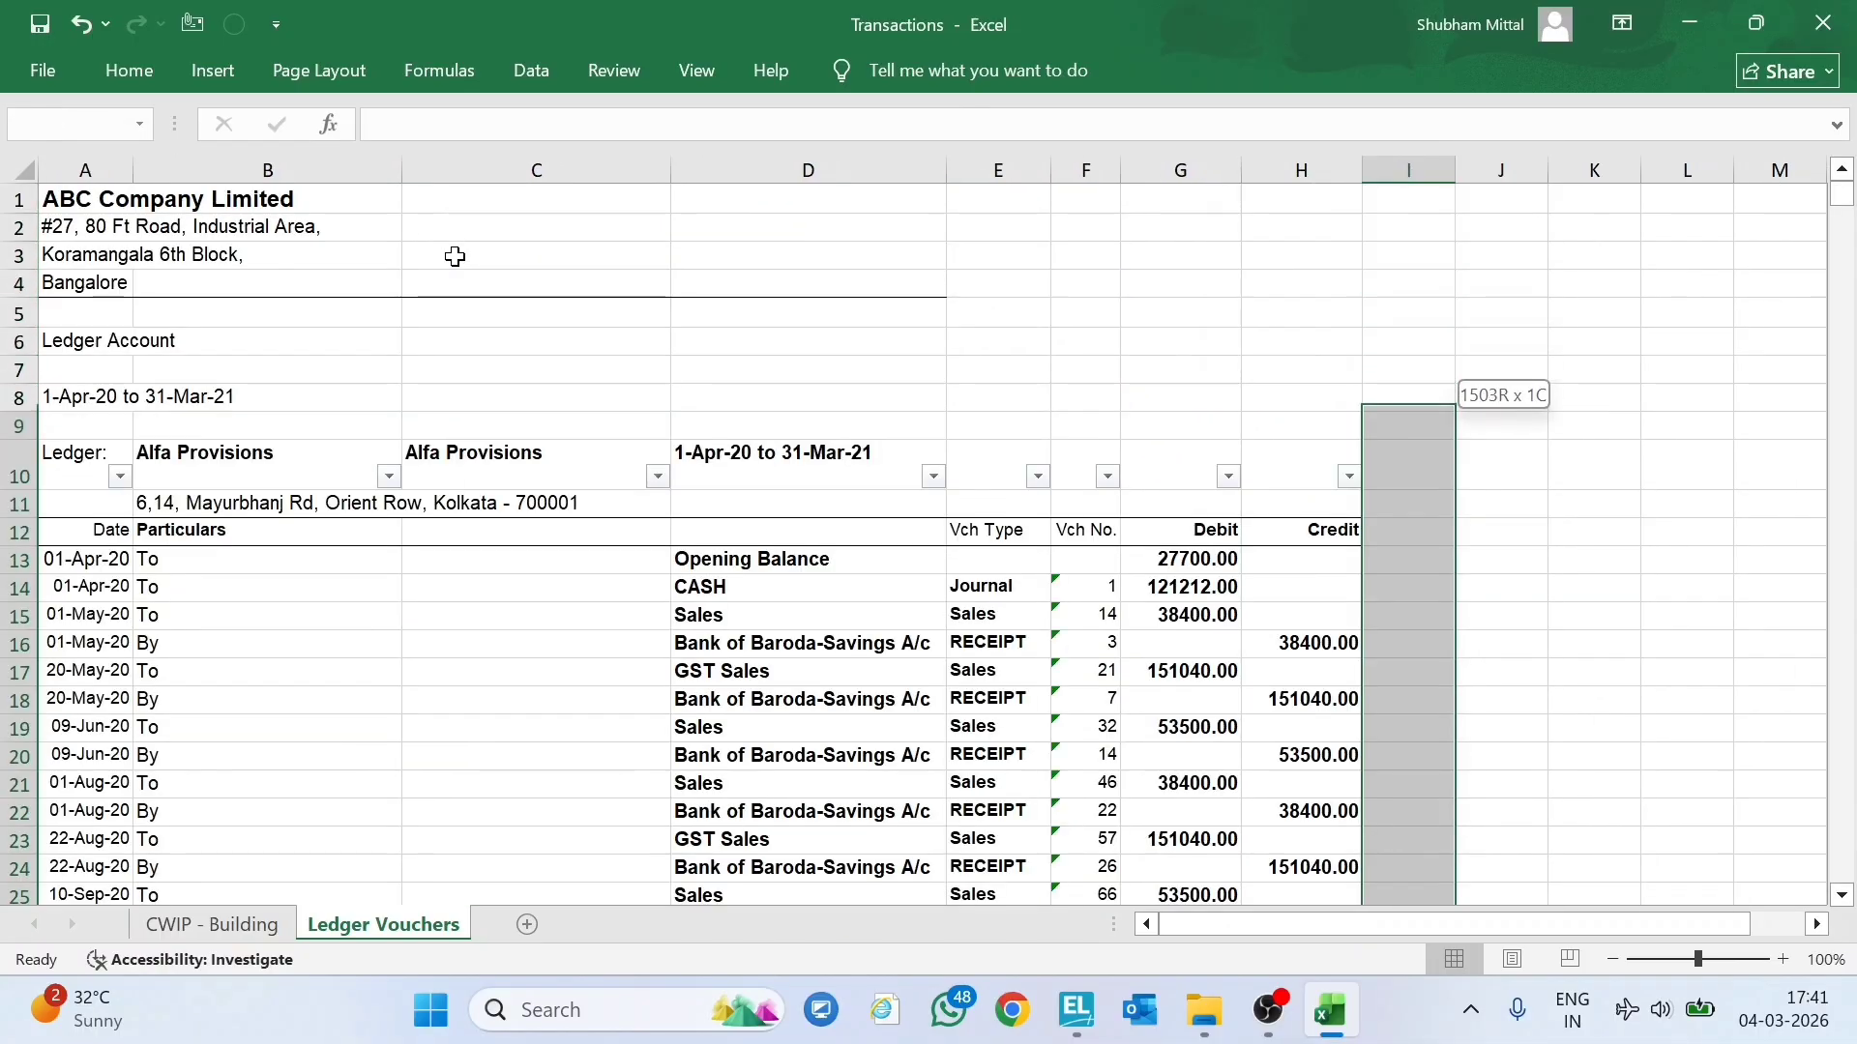
key(shift+Left)
key(shift+Down)
key(shift+Left)
key(shift+Left)
key(shift+Left)
key(shift+Left)
key(shift+Left)
key(shift+Left)
key(shift+Left)
key(shift+Right)
key(shift+Right)
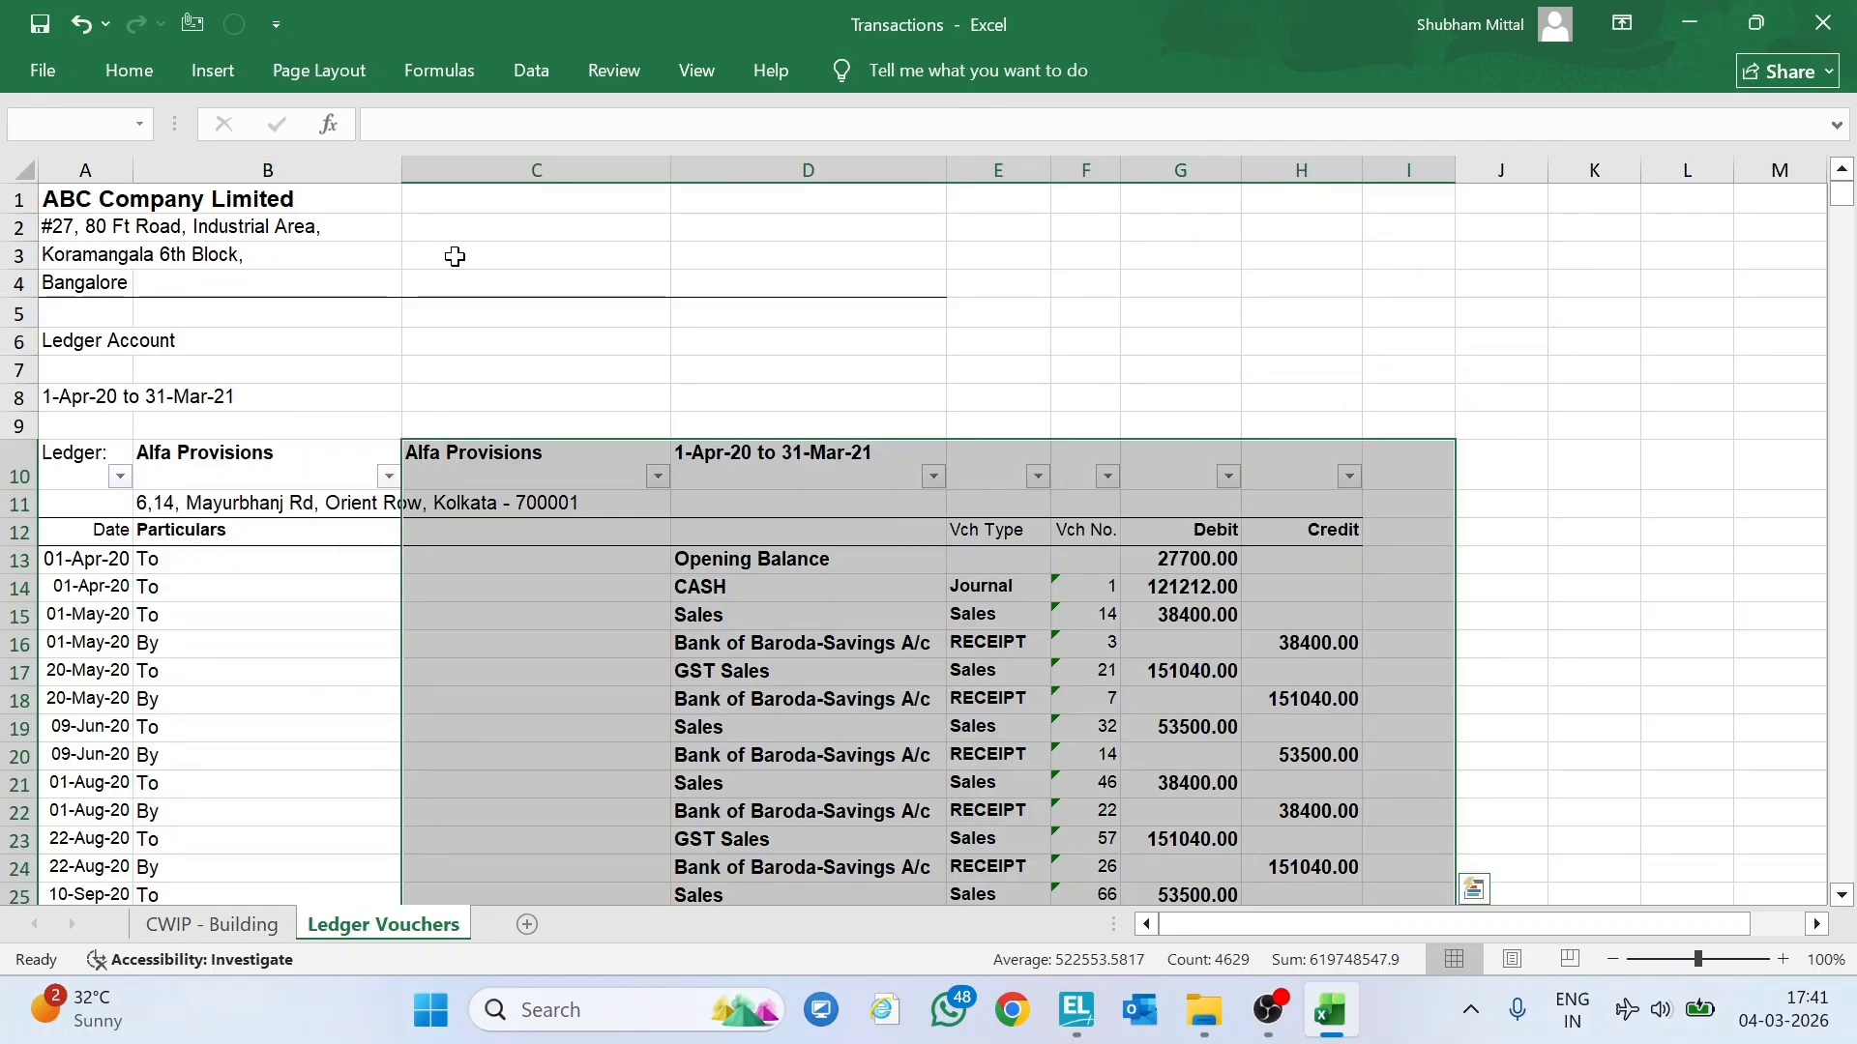
Make C1511 the active cell and narrow the selection to column C only, rows 10 to 1511.
key(shift+Tab)
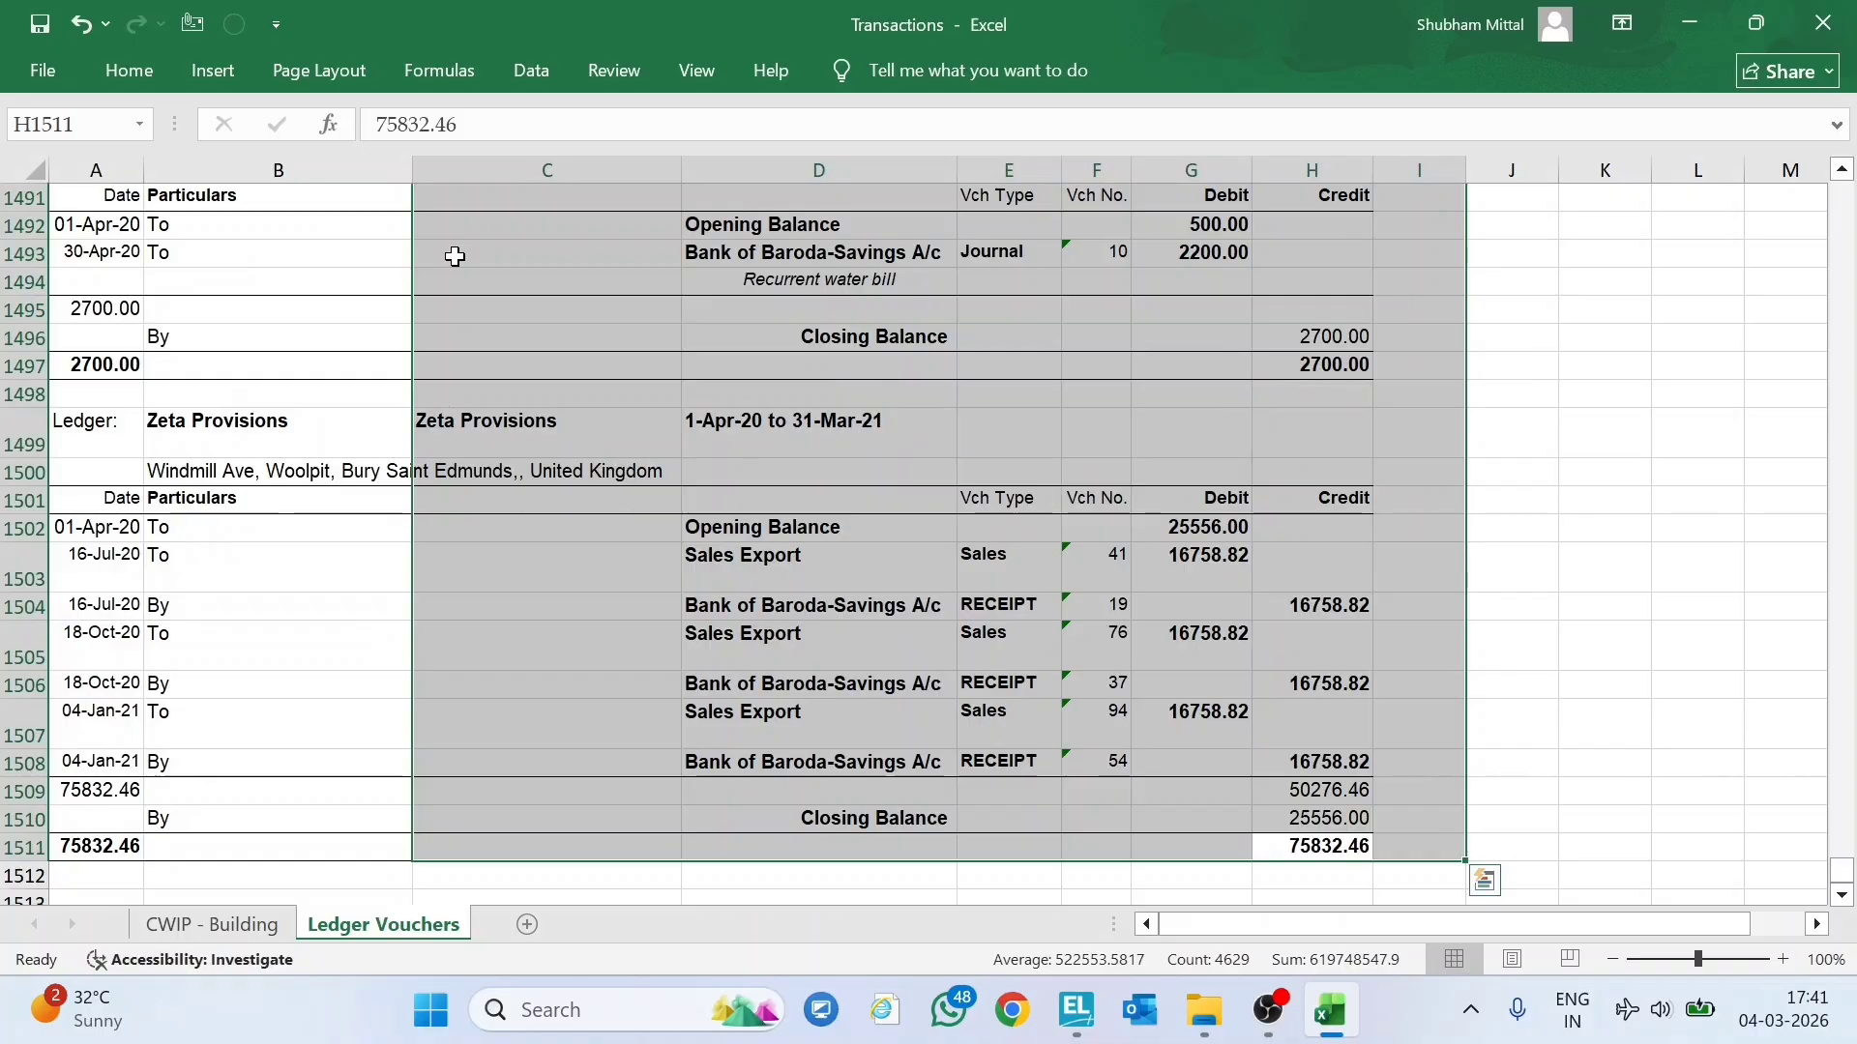
key(shift+Tab)
key(shift+Tab)
key(shift+Tab)
key(shift+Tab)
key(shift+Tab)
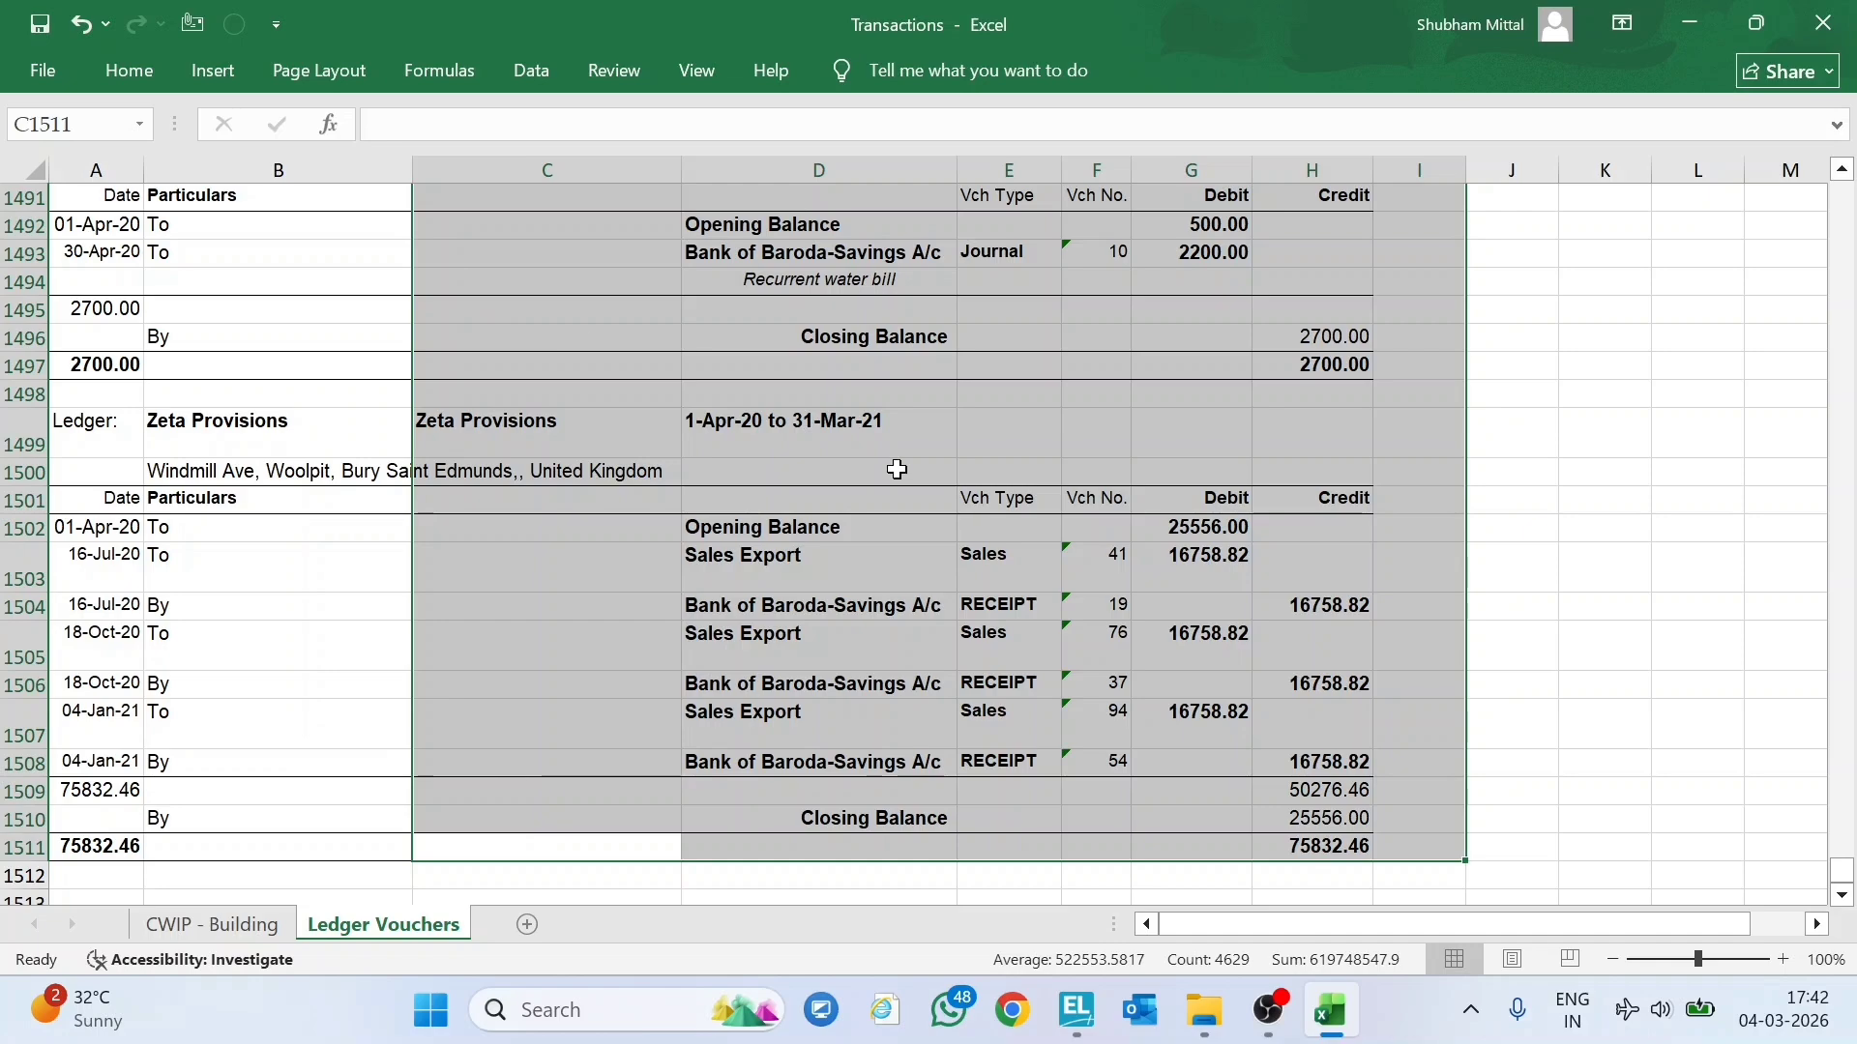
key(shift+Left)
key(shift+Left)
key(shift+Left)
key(shift+Left)
key(shift+Left)
key(shift+Left)
key(shift+Left)
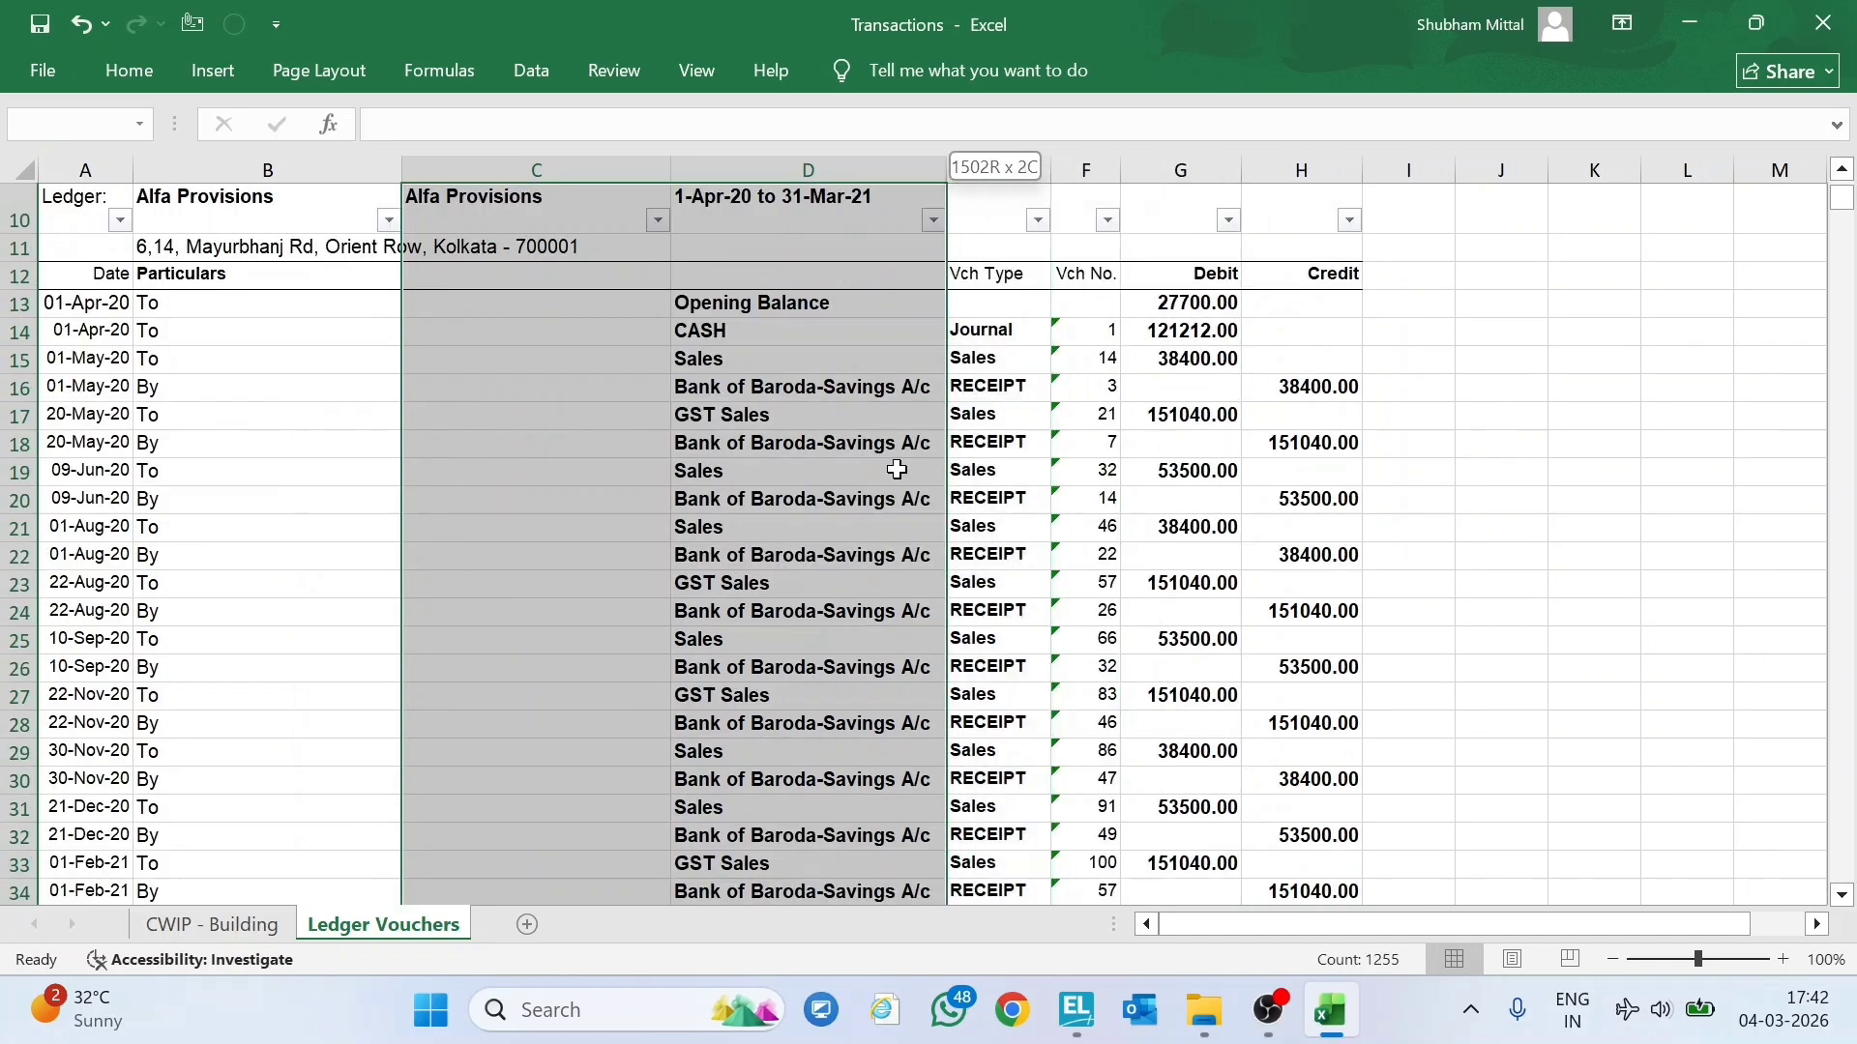
key(shift+Right)
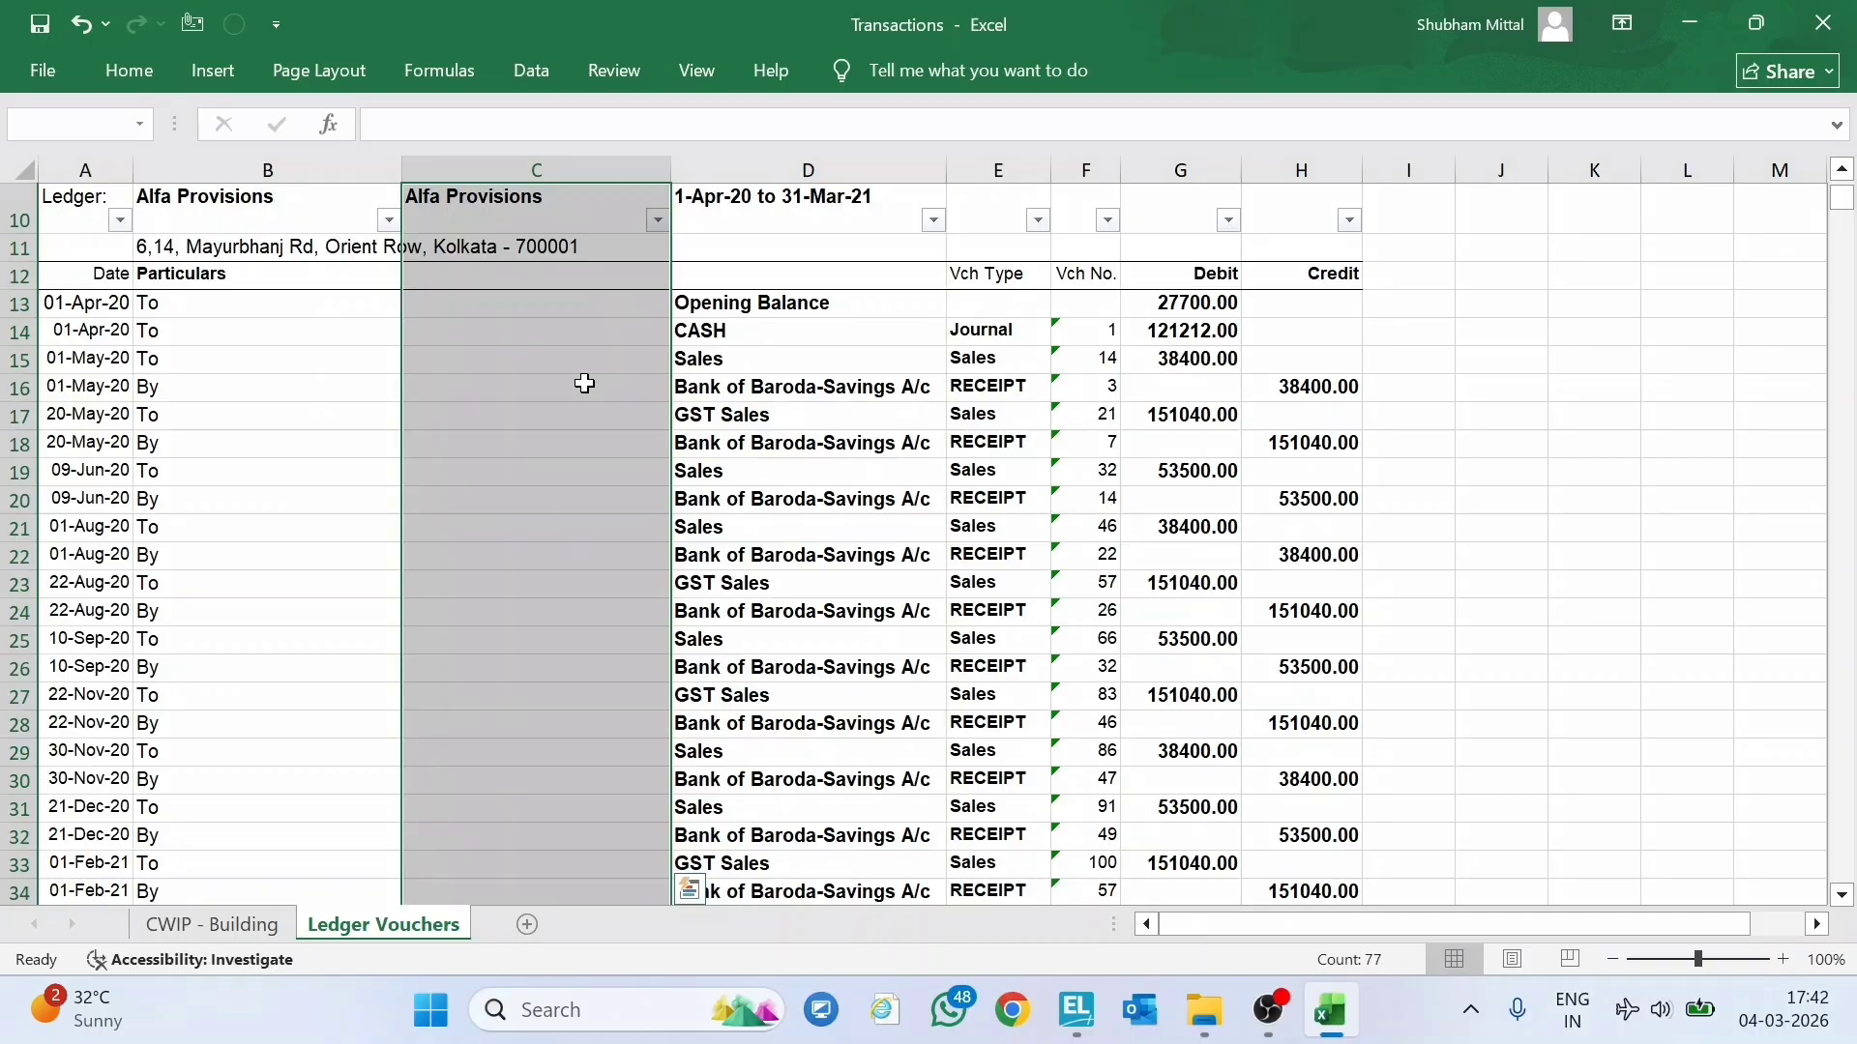
Use Go To Special to select only the blank cells within the selected column C range.
key(ctrl+g)
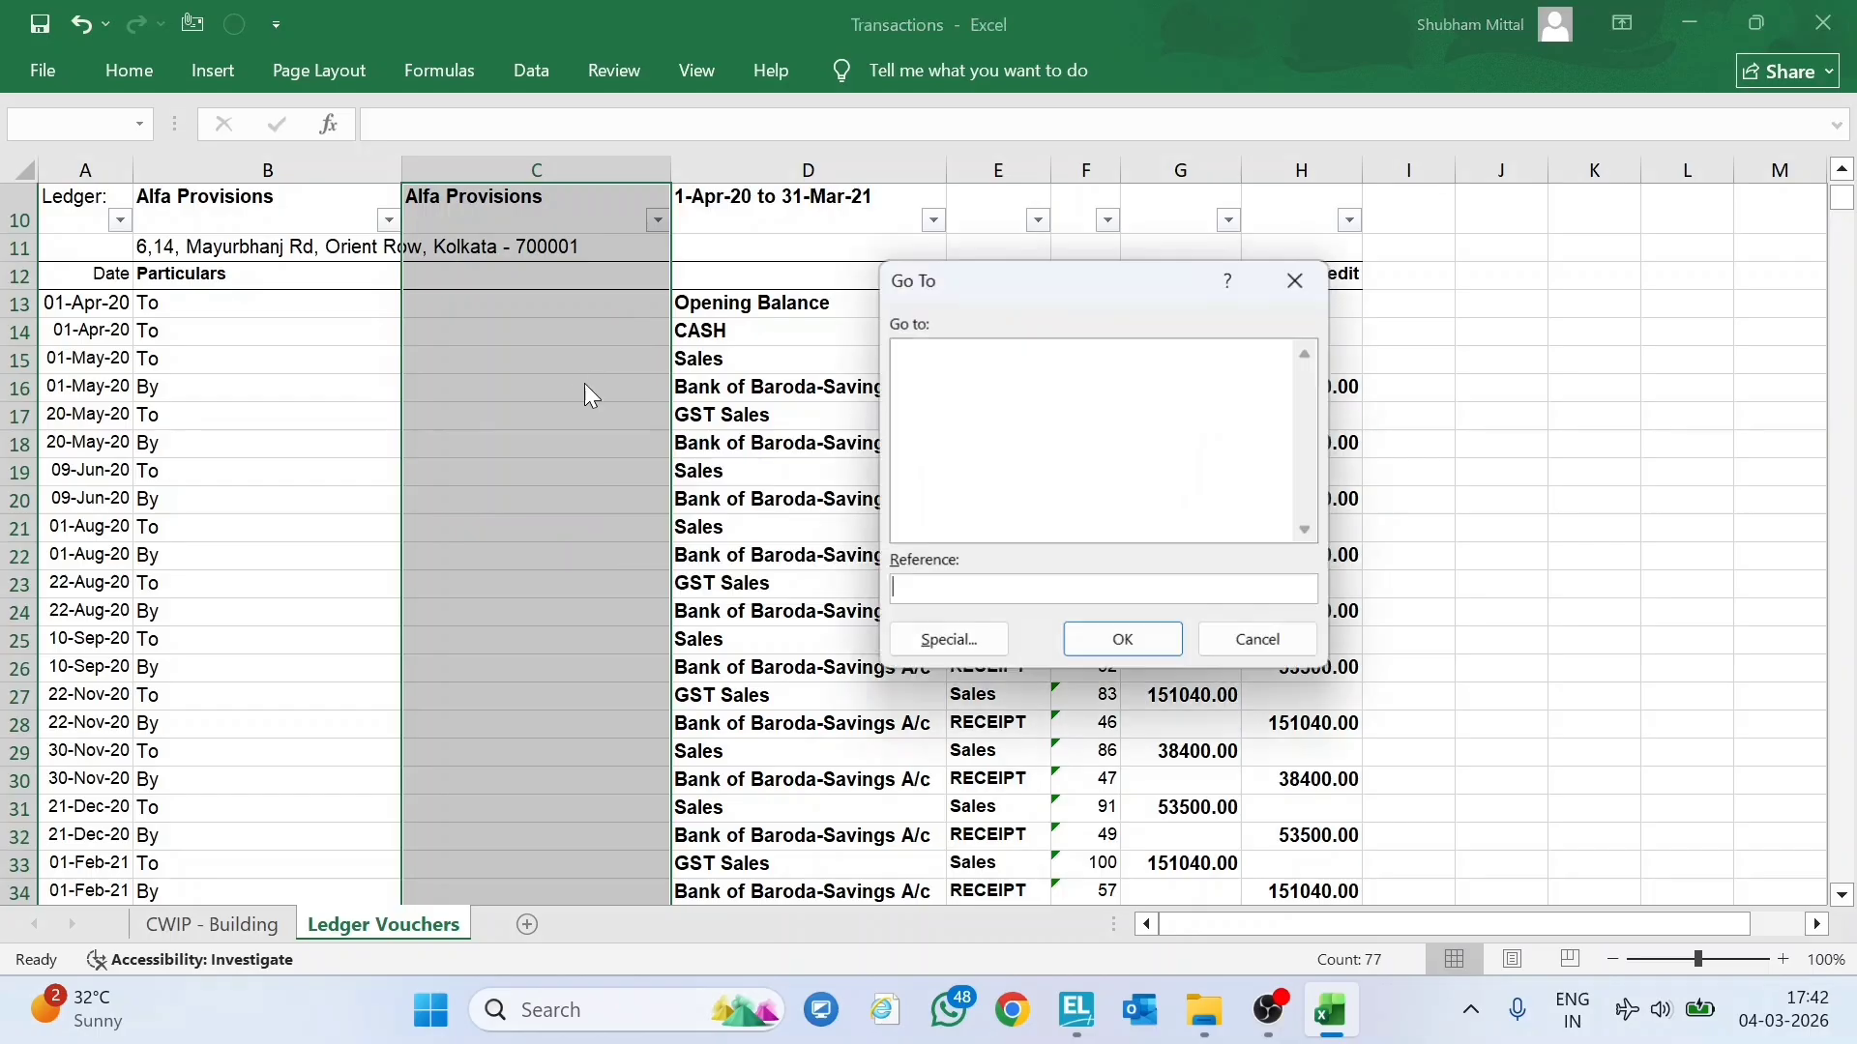
click(930, 639)
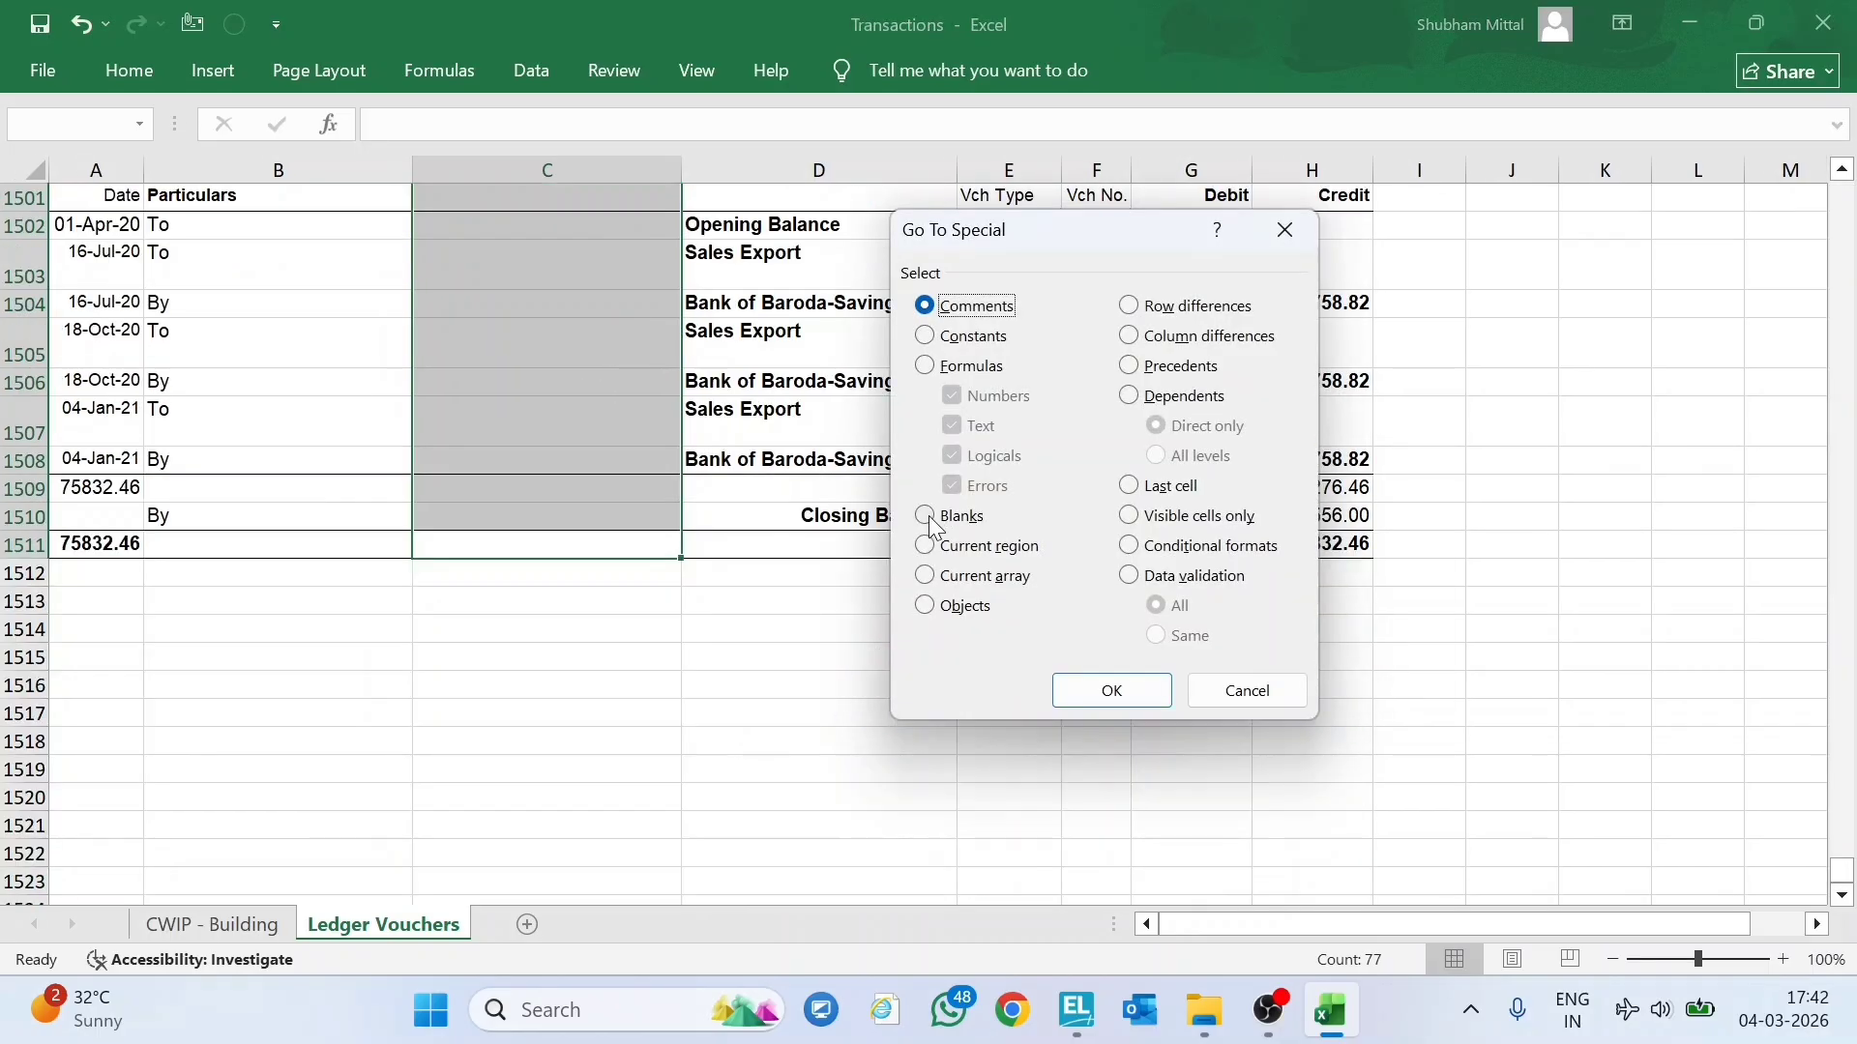
click(925, 516)
click(1110, 690)
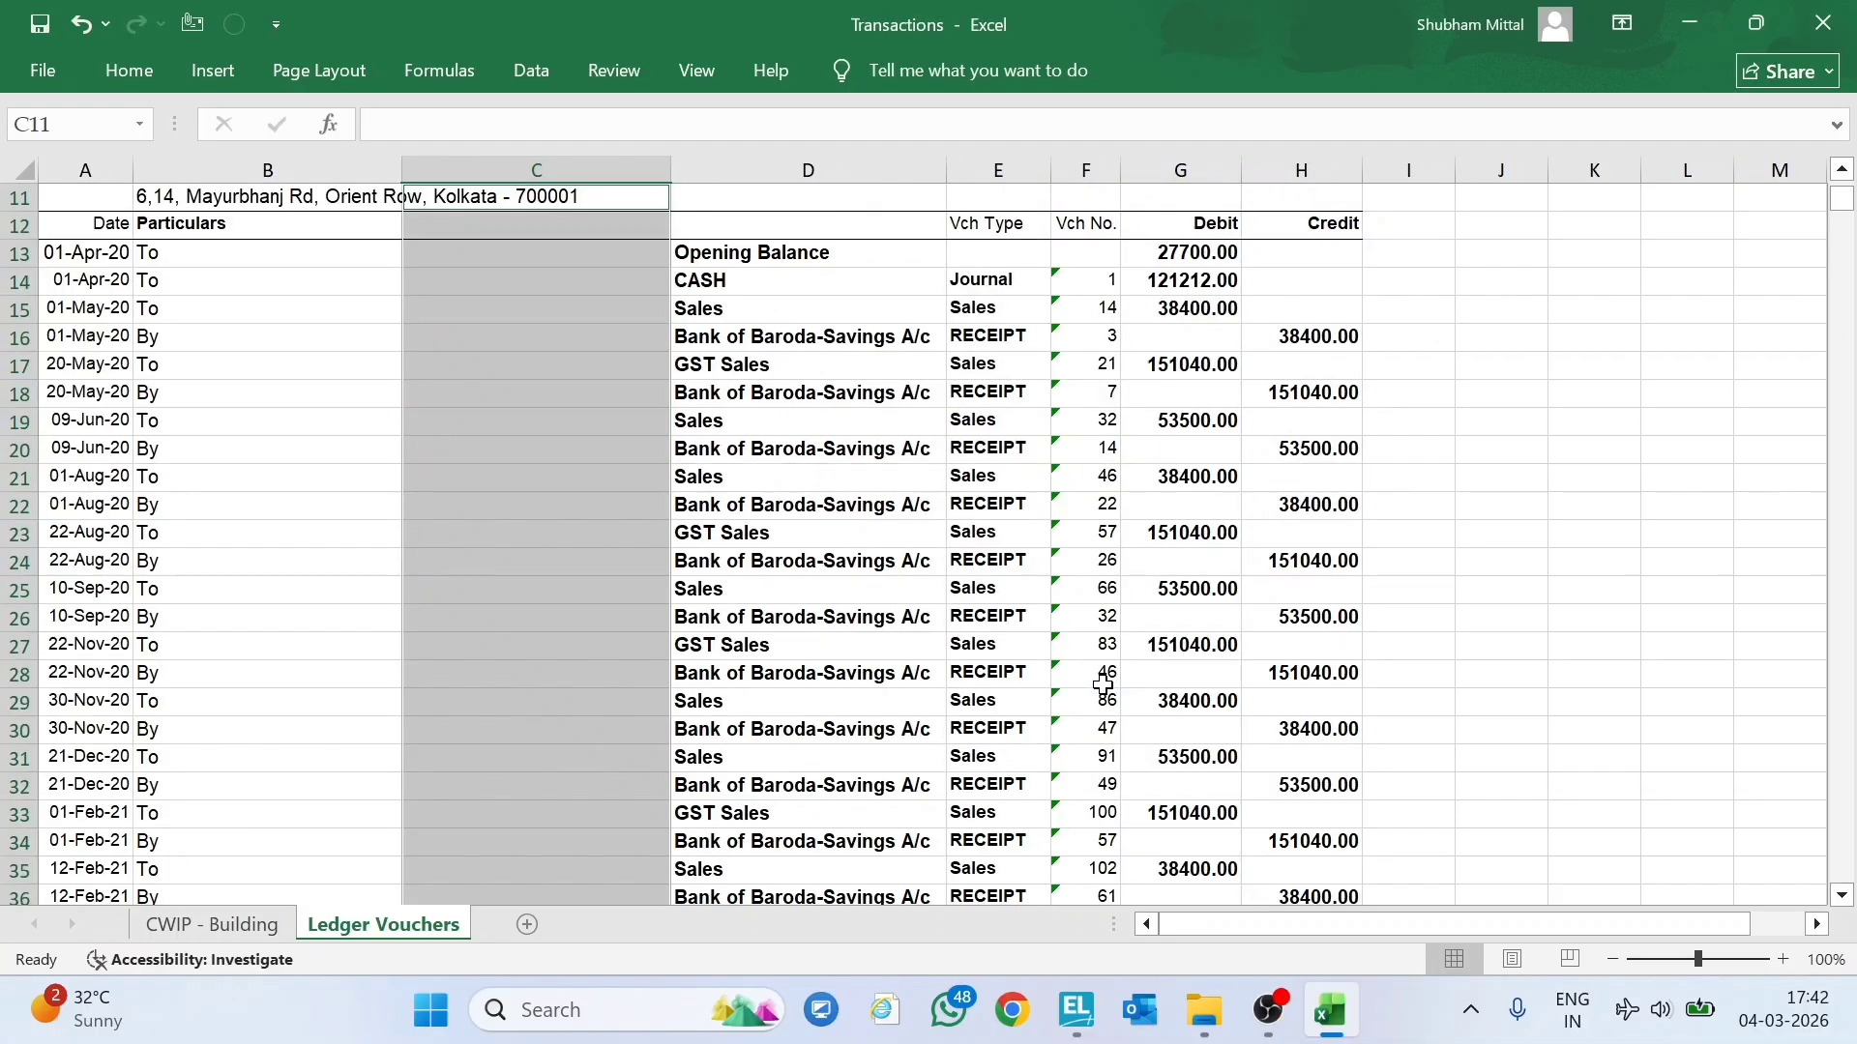
Fill all the selected blank cells in column C with a formula referencing the cell above, starting with =C10 in C11.
scroll(531, 261, up, 1)
text(=)
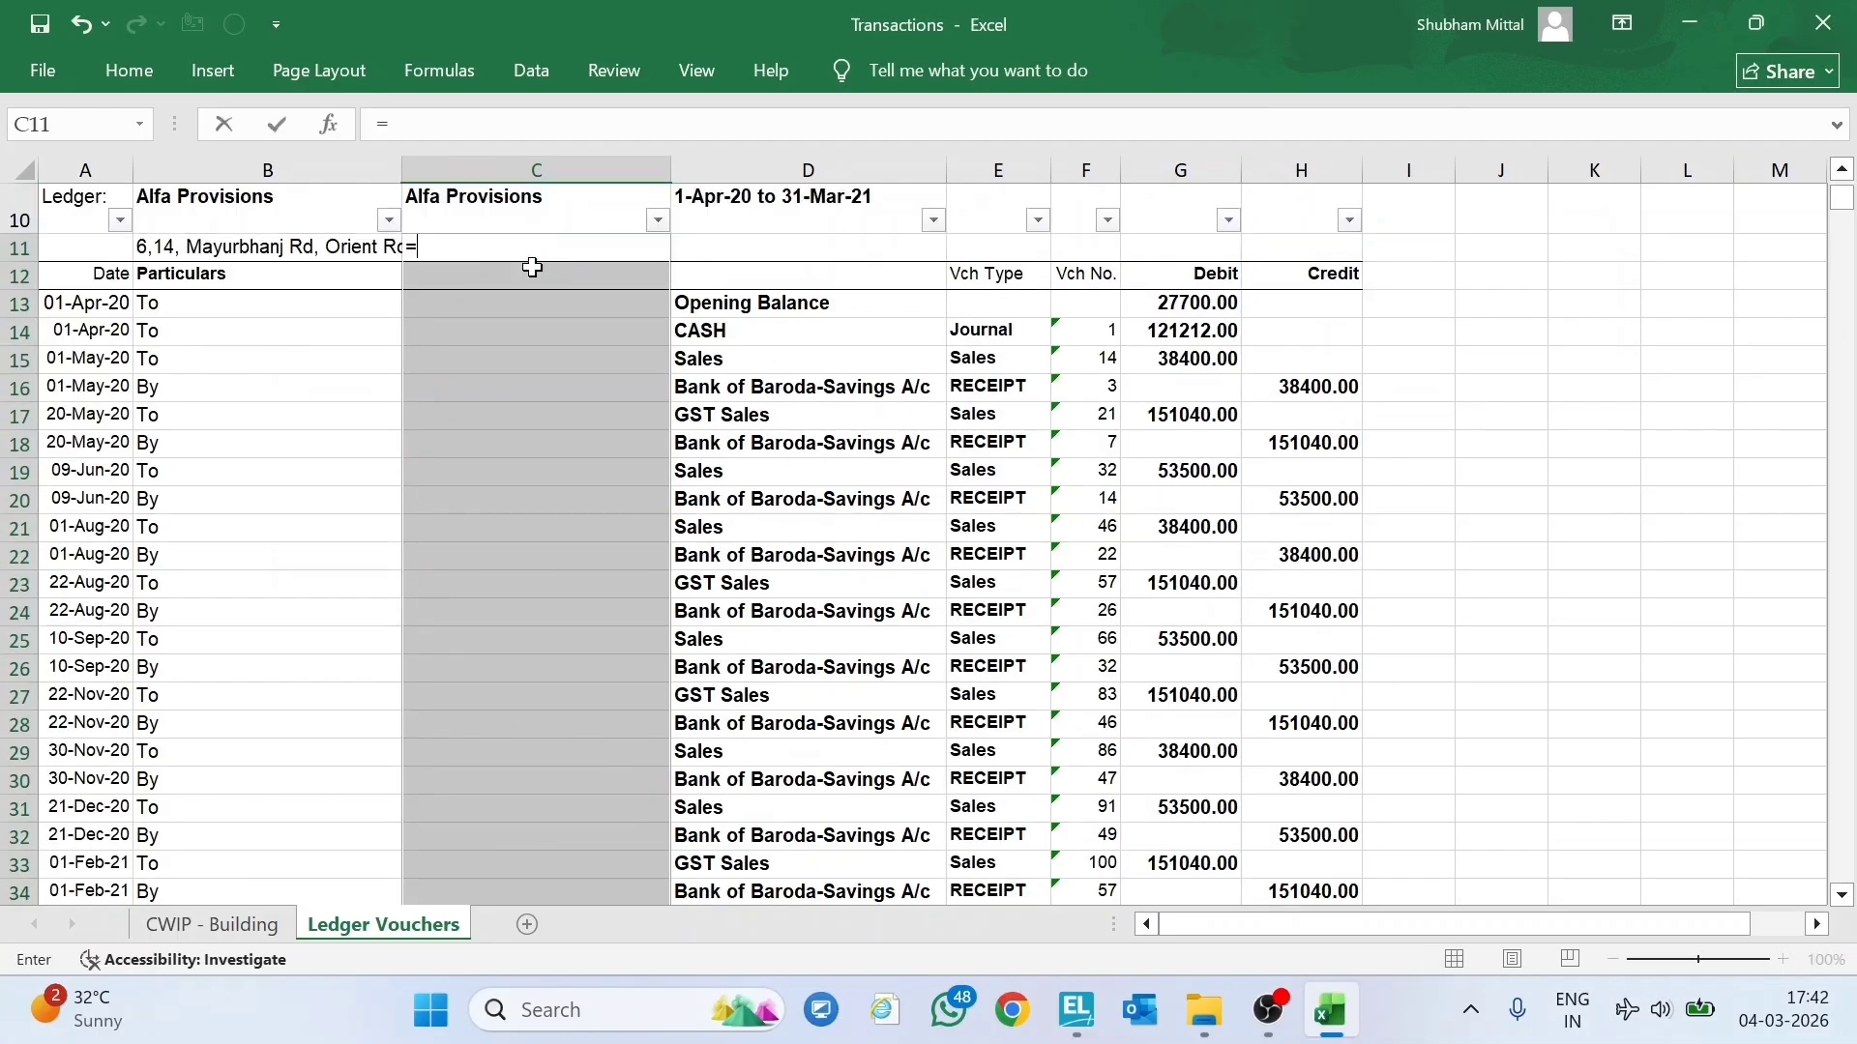
click(486, 210)
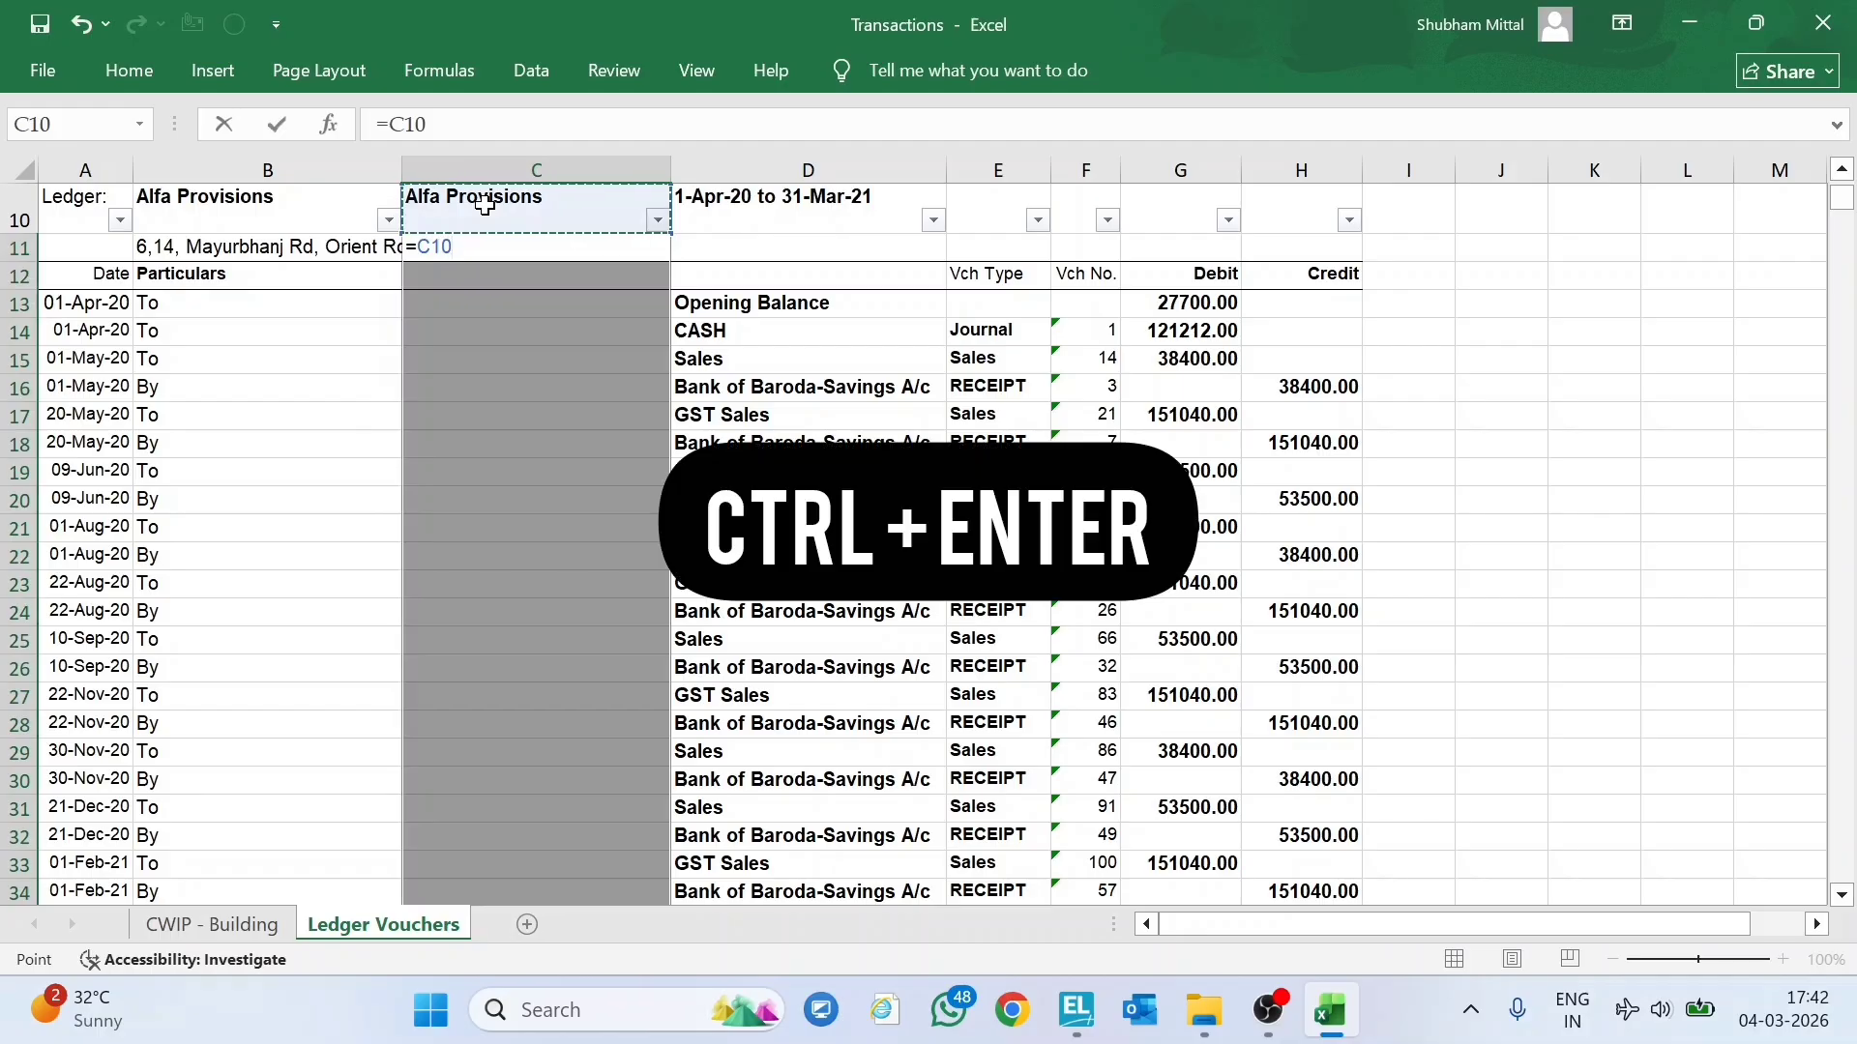
key(ctrl+Return)
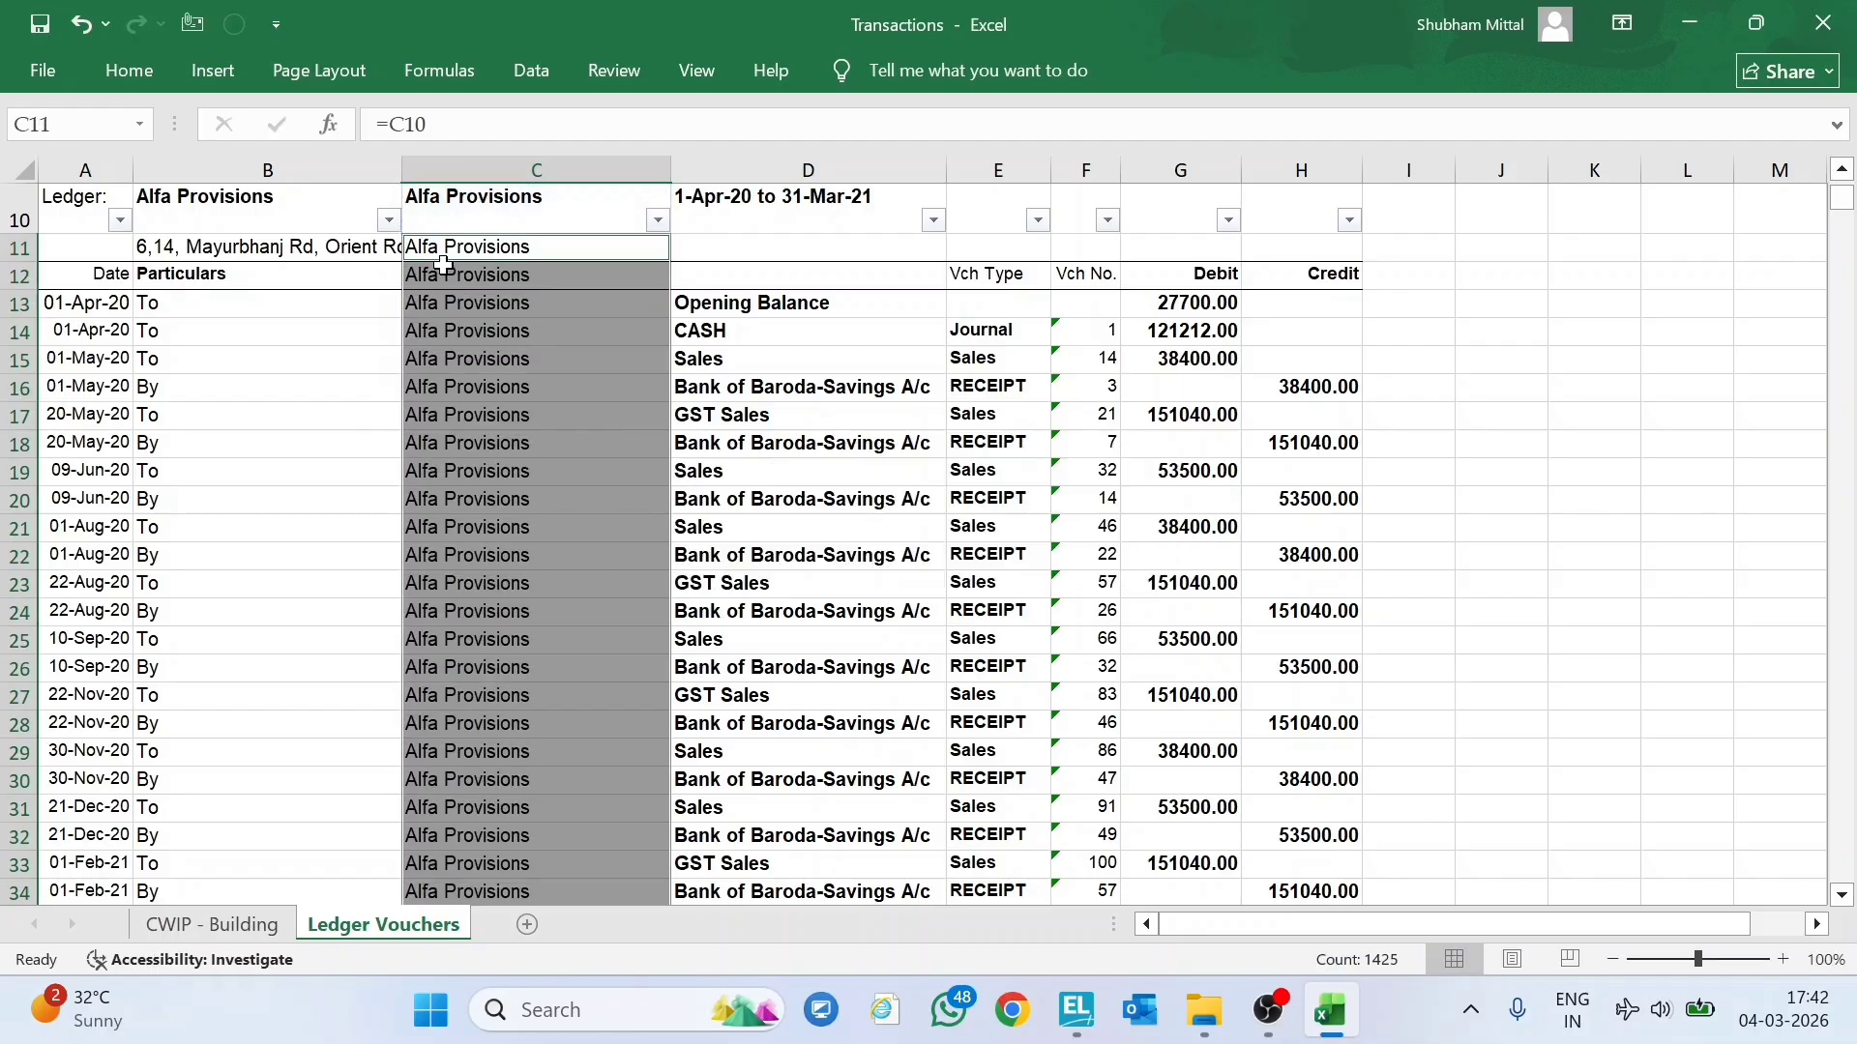
Review the filled ledger names in column C from row 11 through the Alfa Provisions entries into the Anup and Co ledger.
click(443, 261)
key(Down)
key(Down)
key(Down)
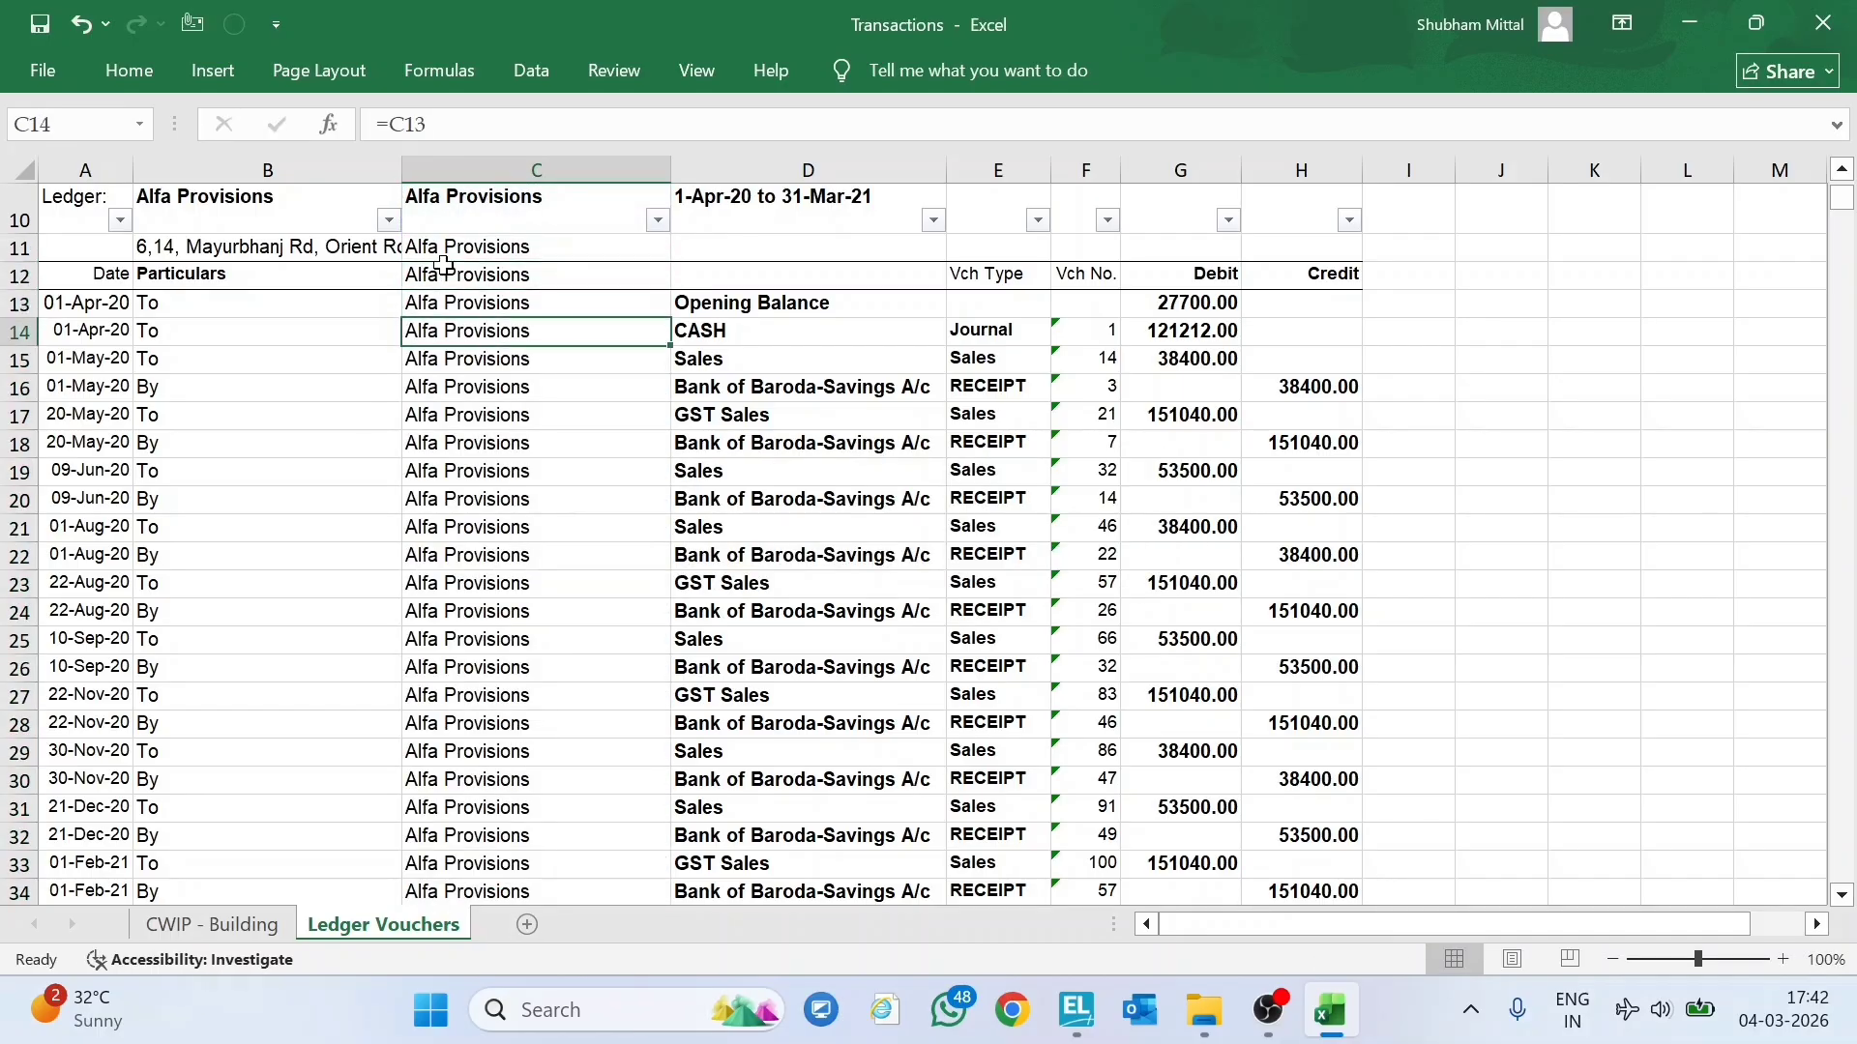
key(Down)
key(Down)
key(Down)
key(Down)
key(Down)
key(Down)
key(Down)
key(Down)
key(Down)
key(Down)
key(Down)
key(Down)
key(Down)
key(Down)
key(Down)
key(Down)
key(Down)
key(Down)
key(Down)
key(Down)
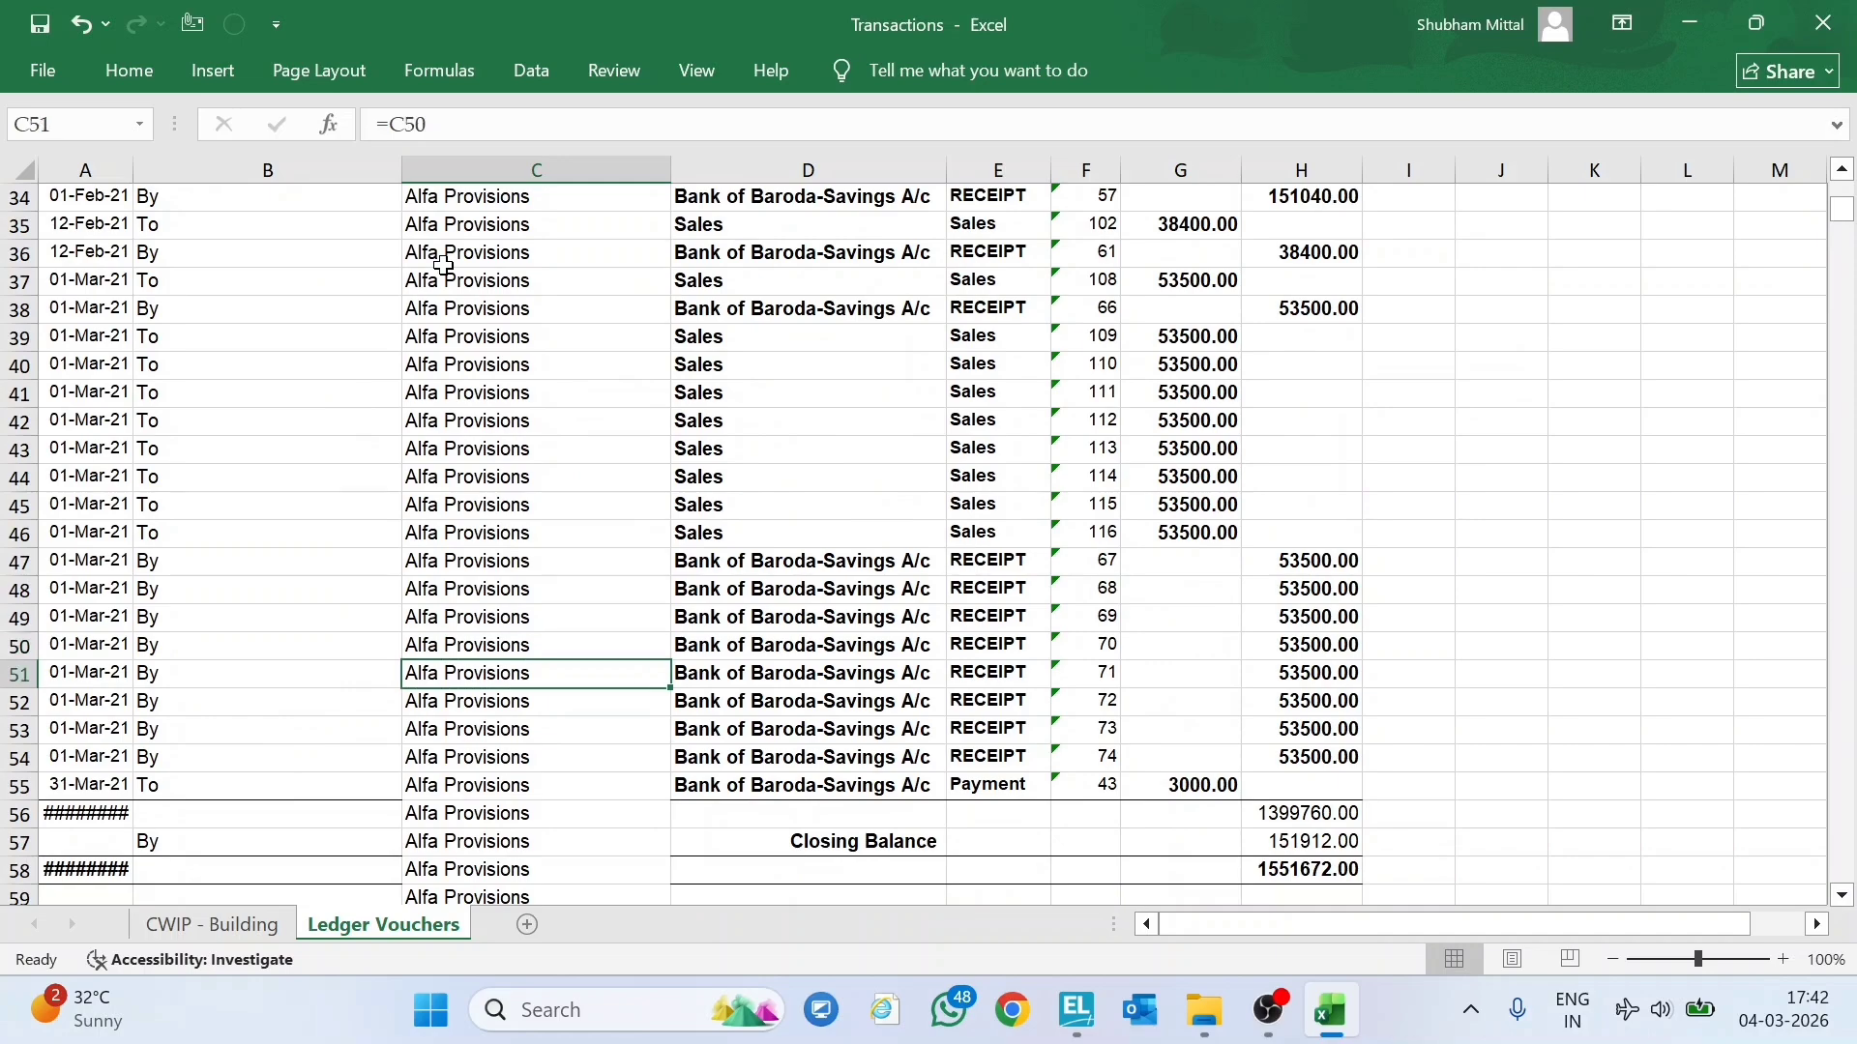
key(Down)
key(Down)
key(Down)
key(Down)
key(Down)
key(Down)
key(Down)
key(Down)
key(Down)
key(Down)
key(Down)
key(Down)
key(Down)
key(Down)
key(Down)
key(Down)
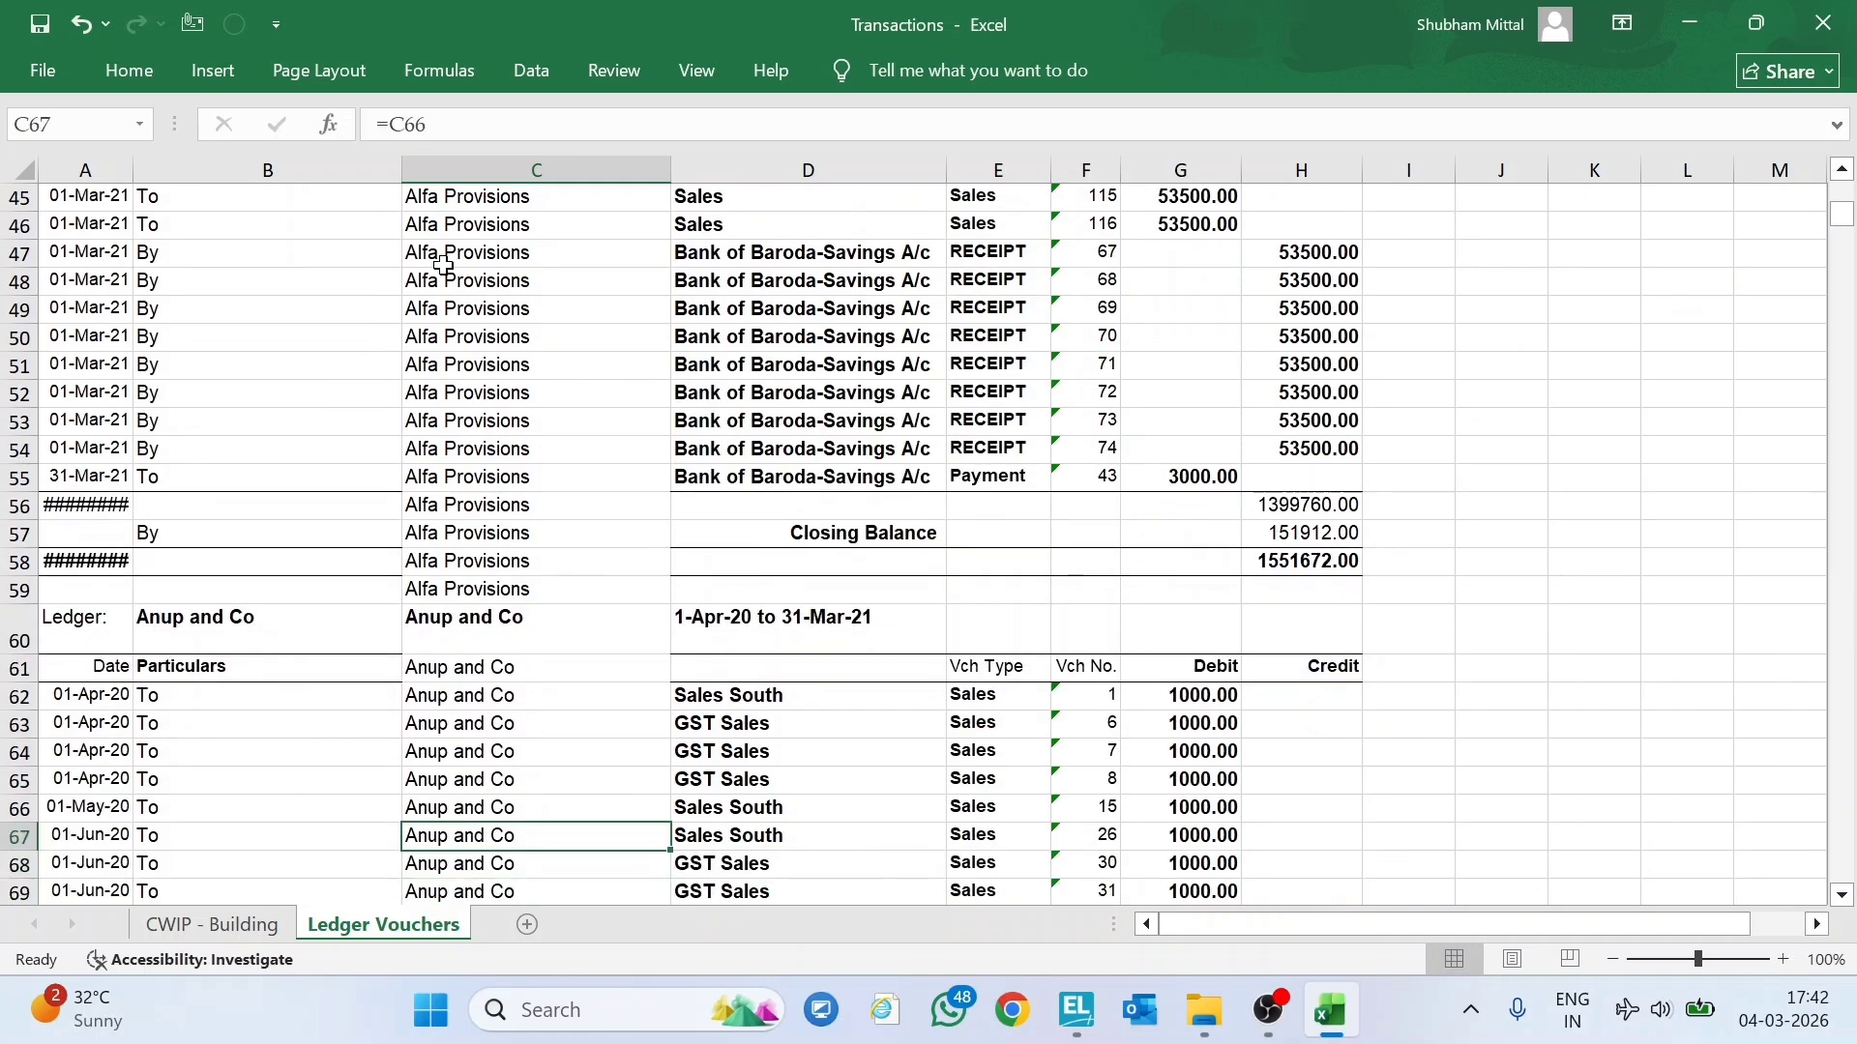
Compare the names in column C with the ledger headings in column B for Anup and Co and A to Z Stationers.
key(Up)
key(Up)
key(Left)
key(Up)
key(Up)
key(Up)
key(Up)
key(Down)
key(Down)
key(Right)
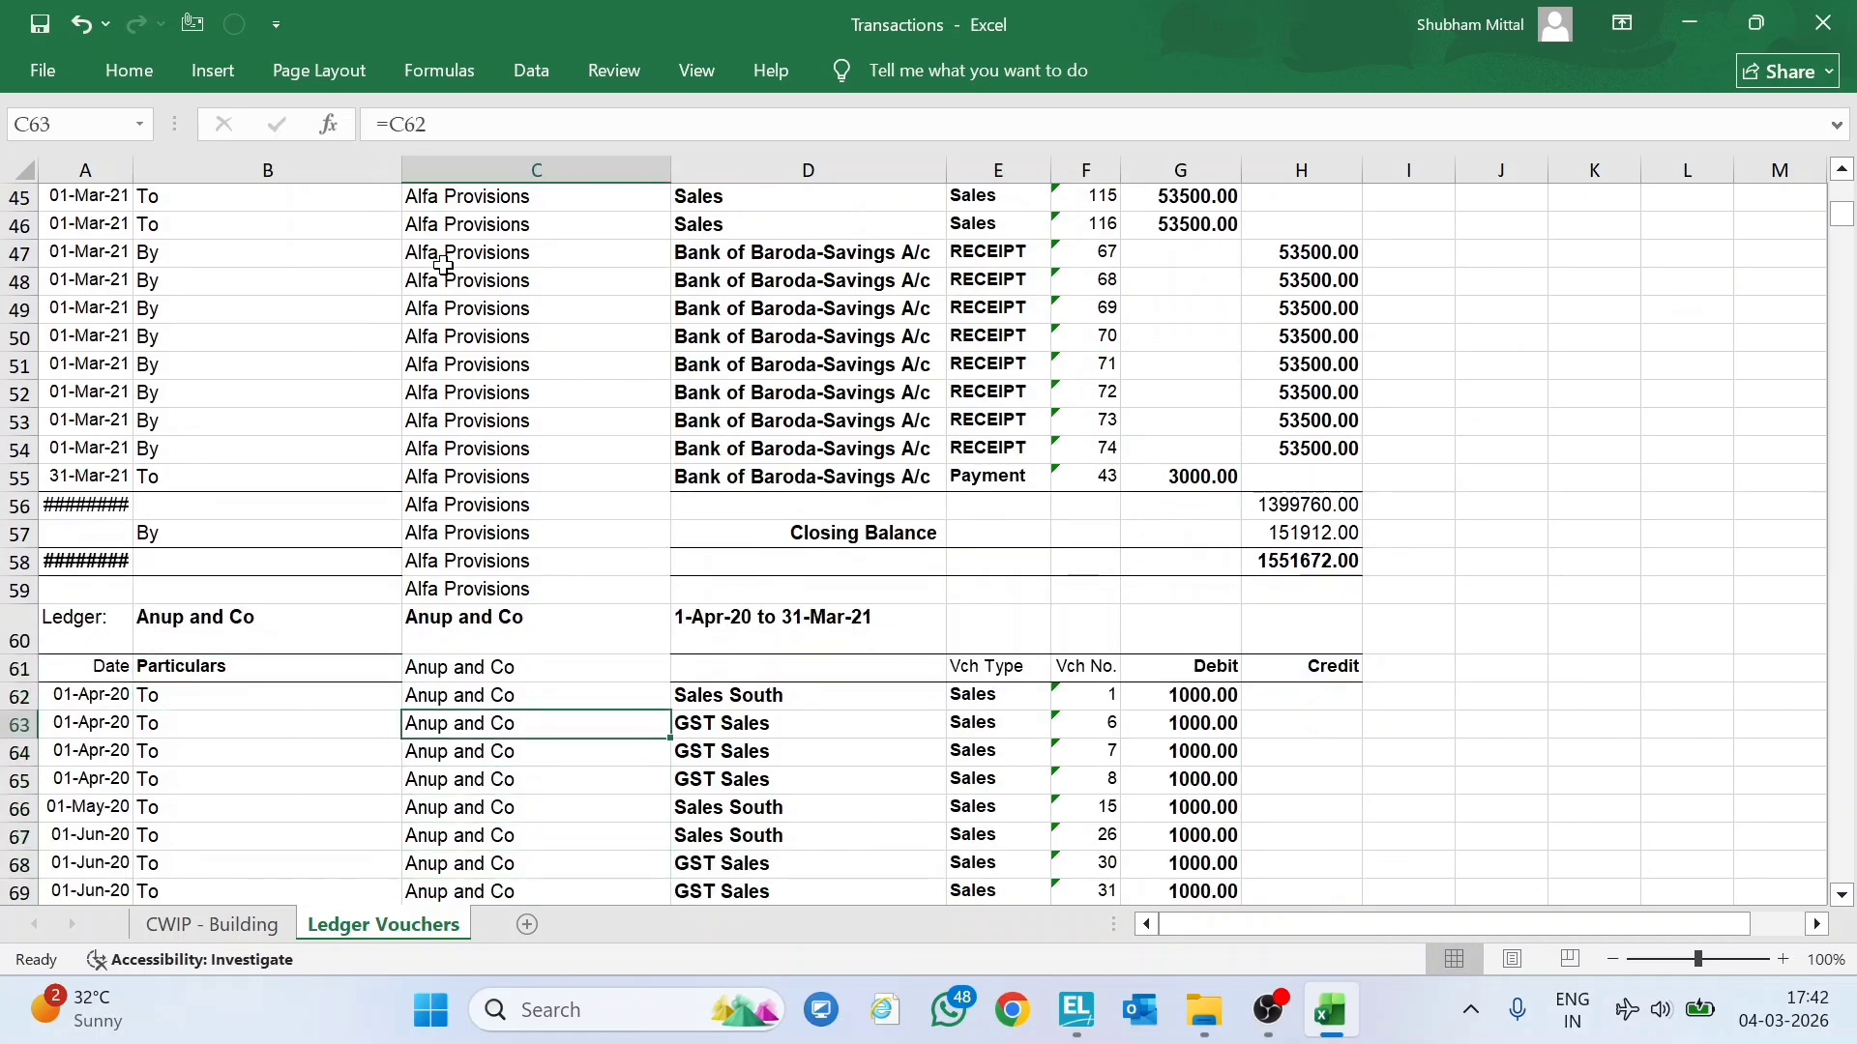
key(Down)
key(Down)
key(Down)
key(Down)
key(Down)
key(Down)
key(Down)
key(Down)
key(Down)
key(Down)
key(Down)
key(Down)
key(Down)
key(Down)
key(Down)
key(Down)
key(Down)
key(Down)
key(Down)
key(Down)
key(Up)
key(Up)
key(Up)
key(Up)
key(Left)
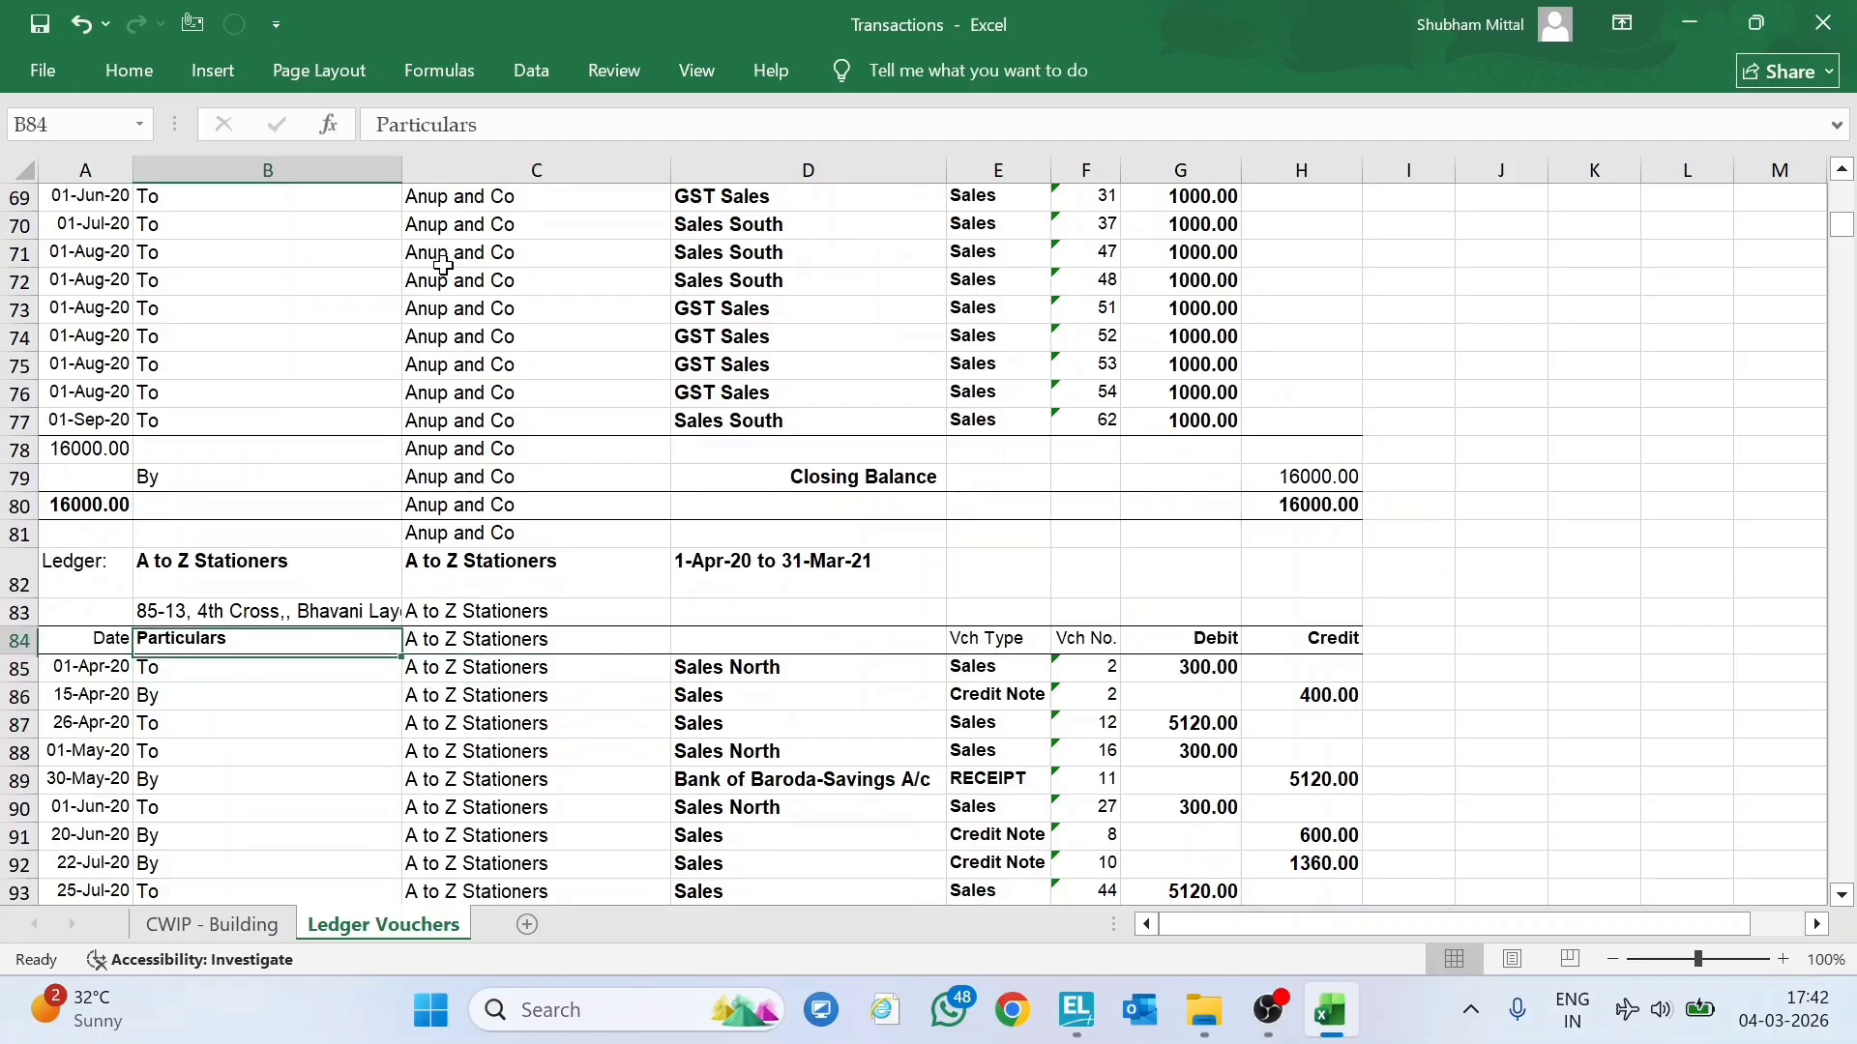
key(Right)
Convert the ledger-name formulas in column C to static values by copying from C1 to the last row and pasting values in place.
key(ctrl+Up)
key(ctrl+Up)
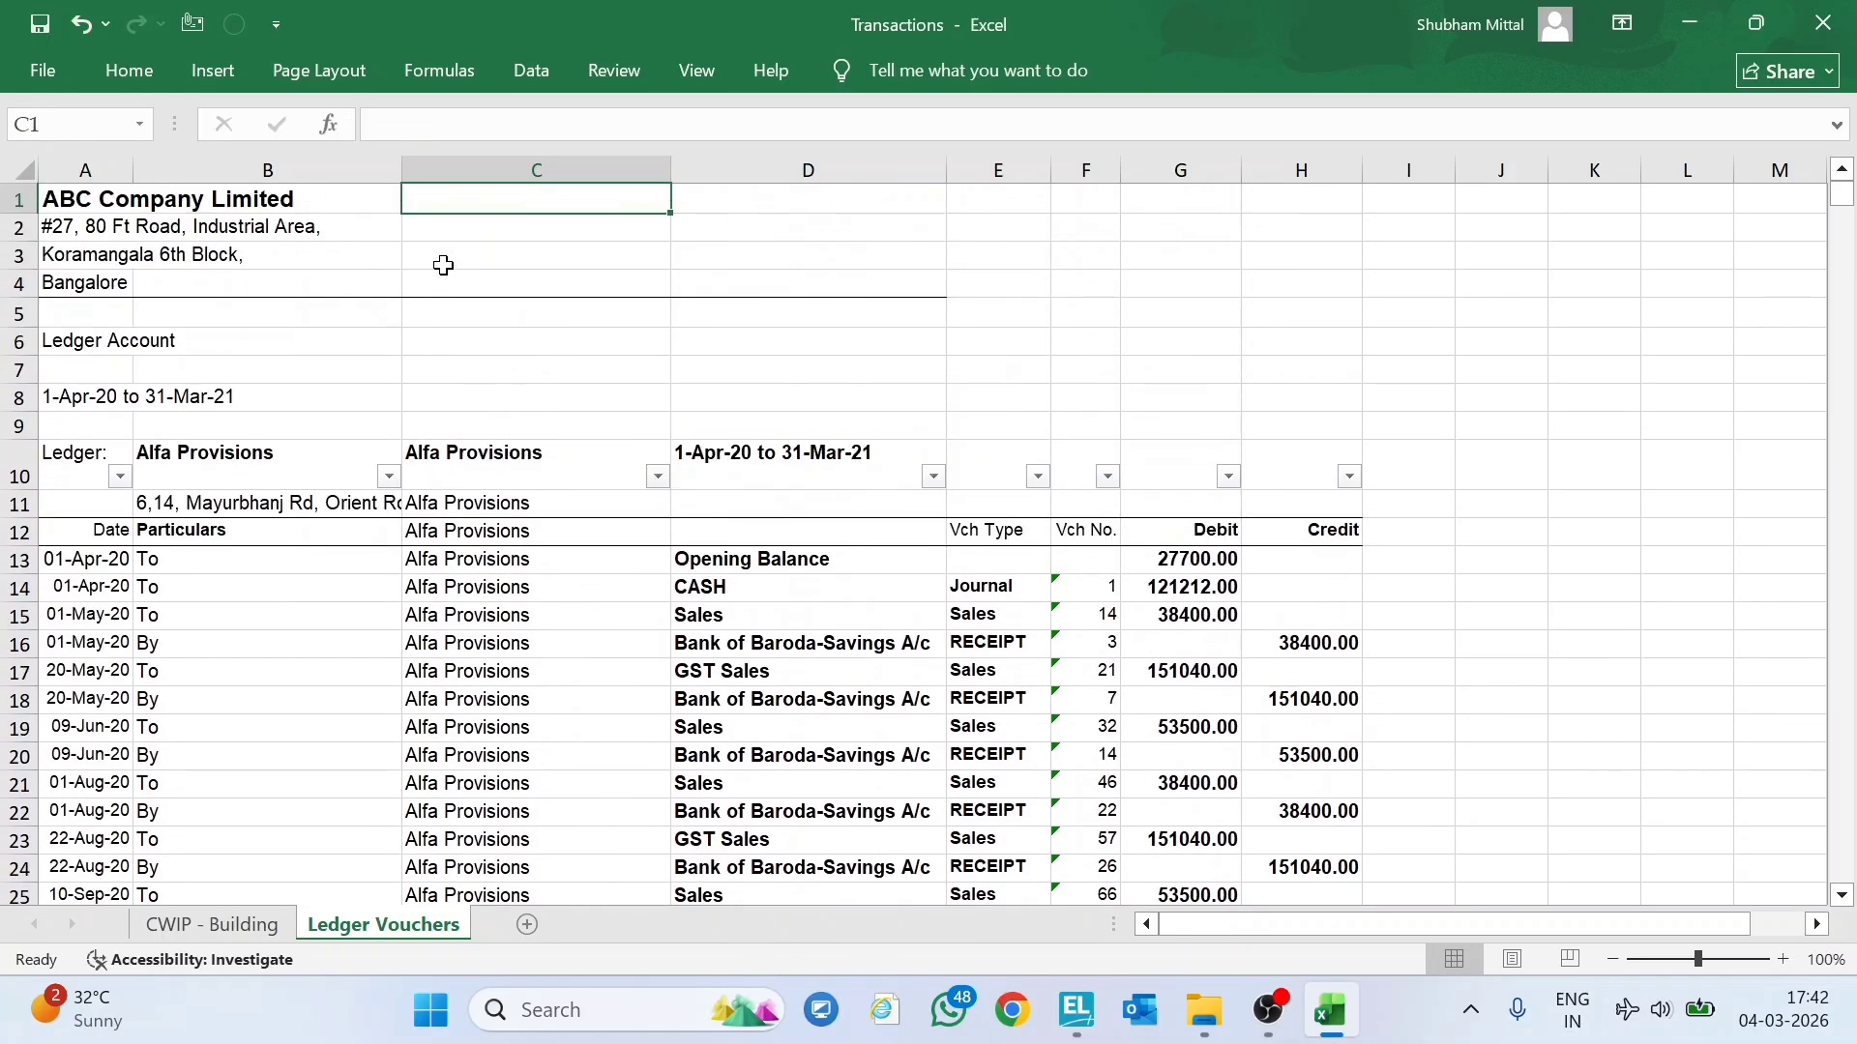
key(ctrl+shift+Down)
key(ctrl+shift+Down)
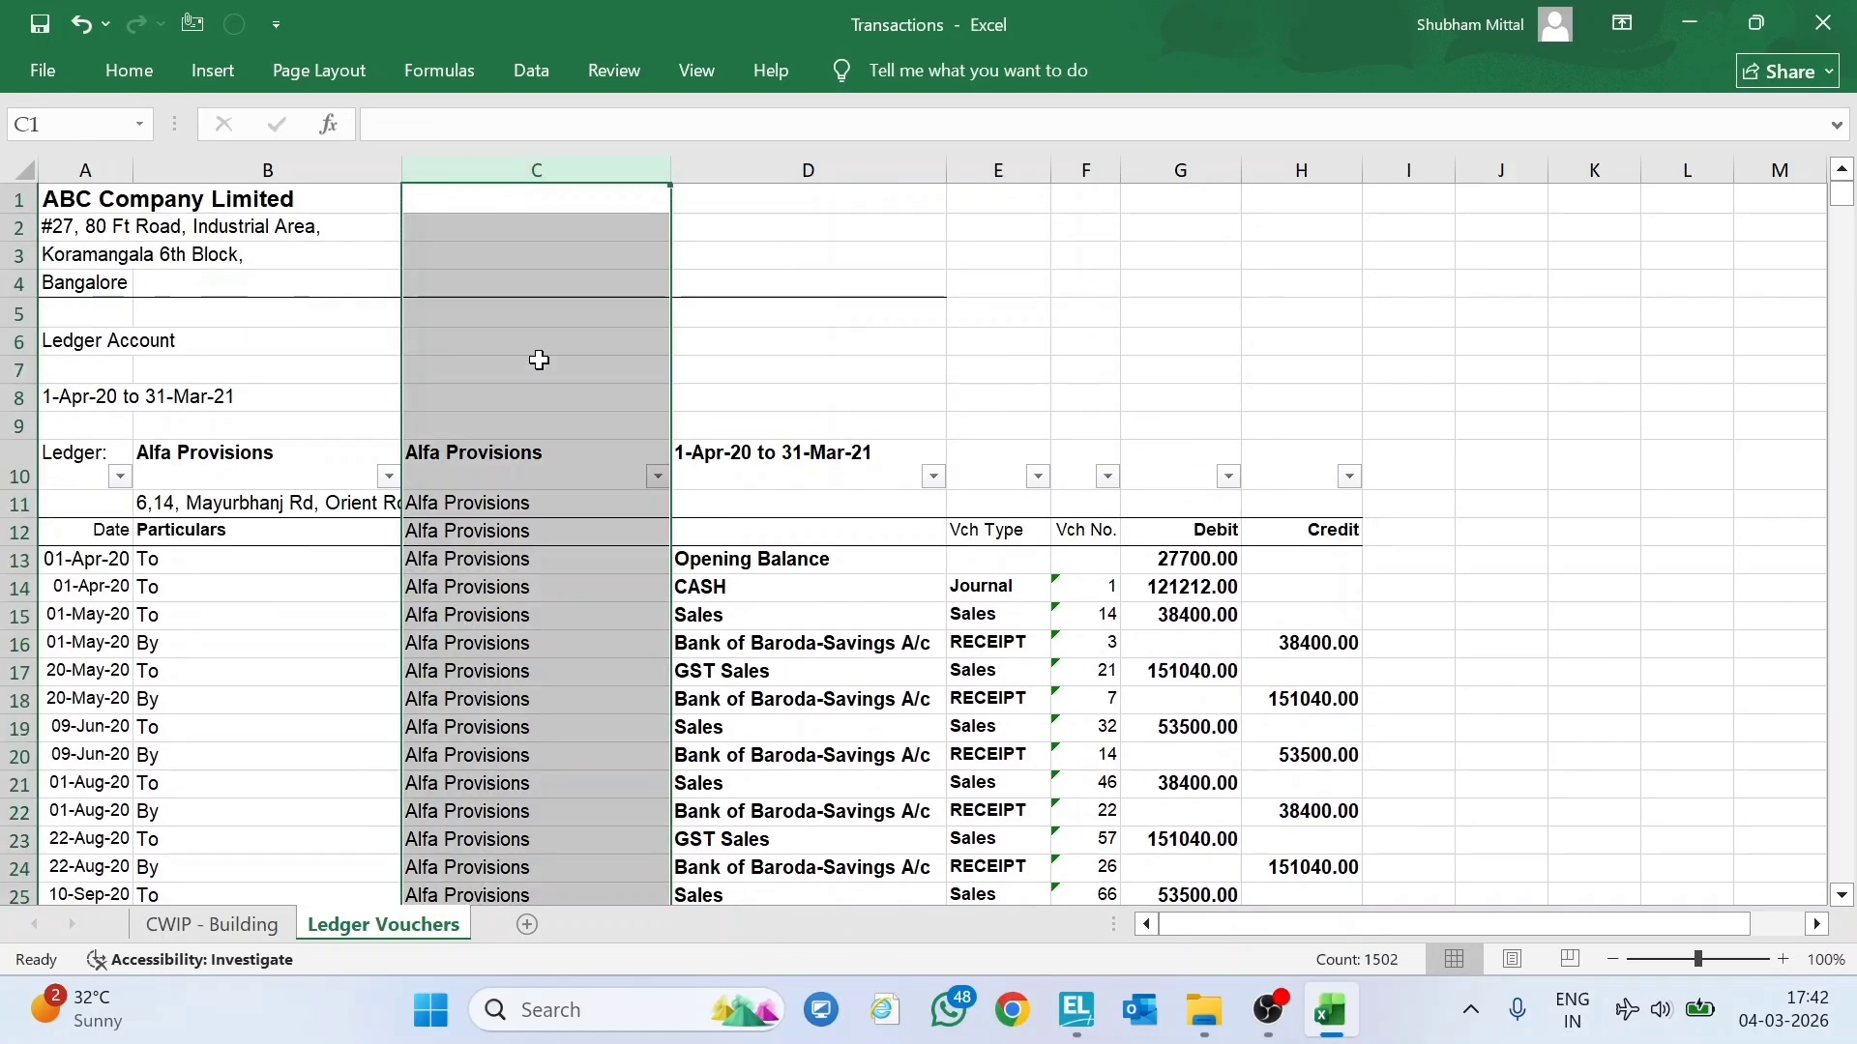
key(ctrl+c)
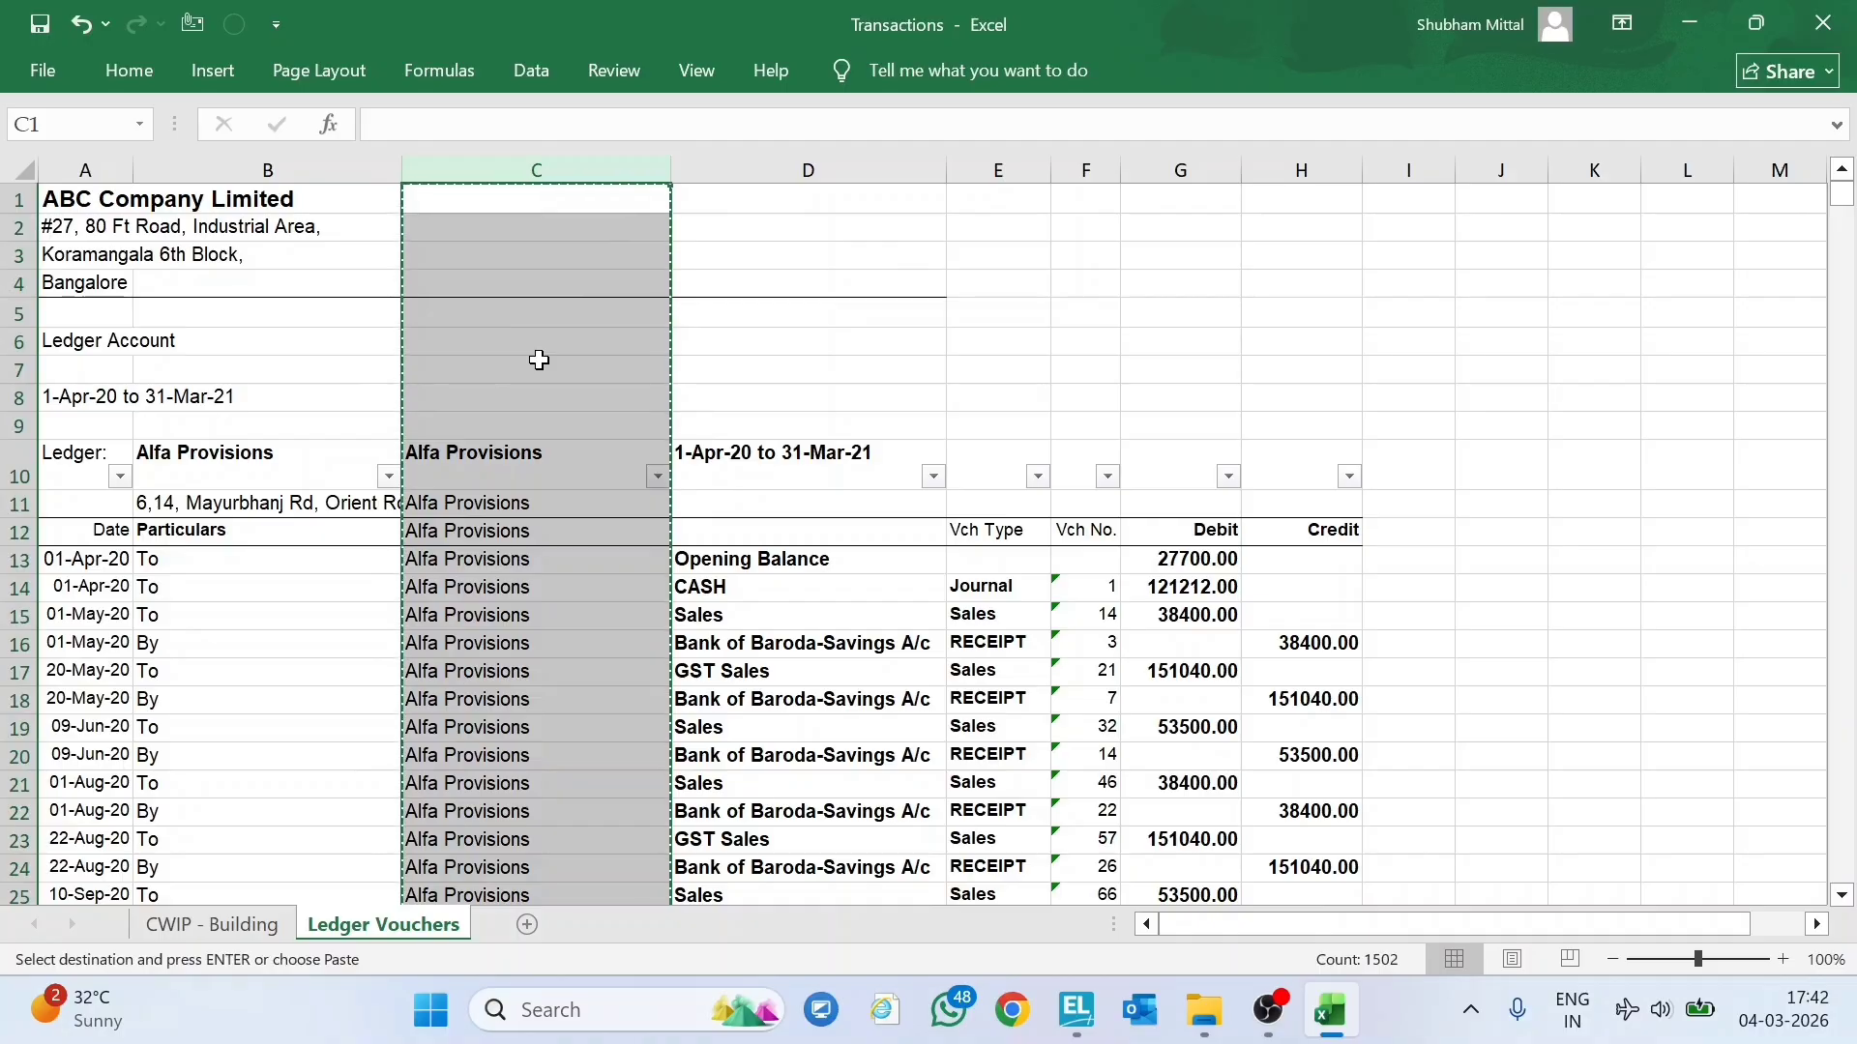
key(alt)
key(h)
key(v)
key(v)
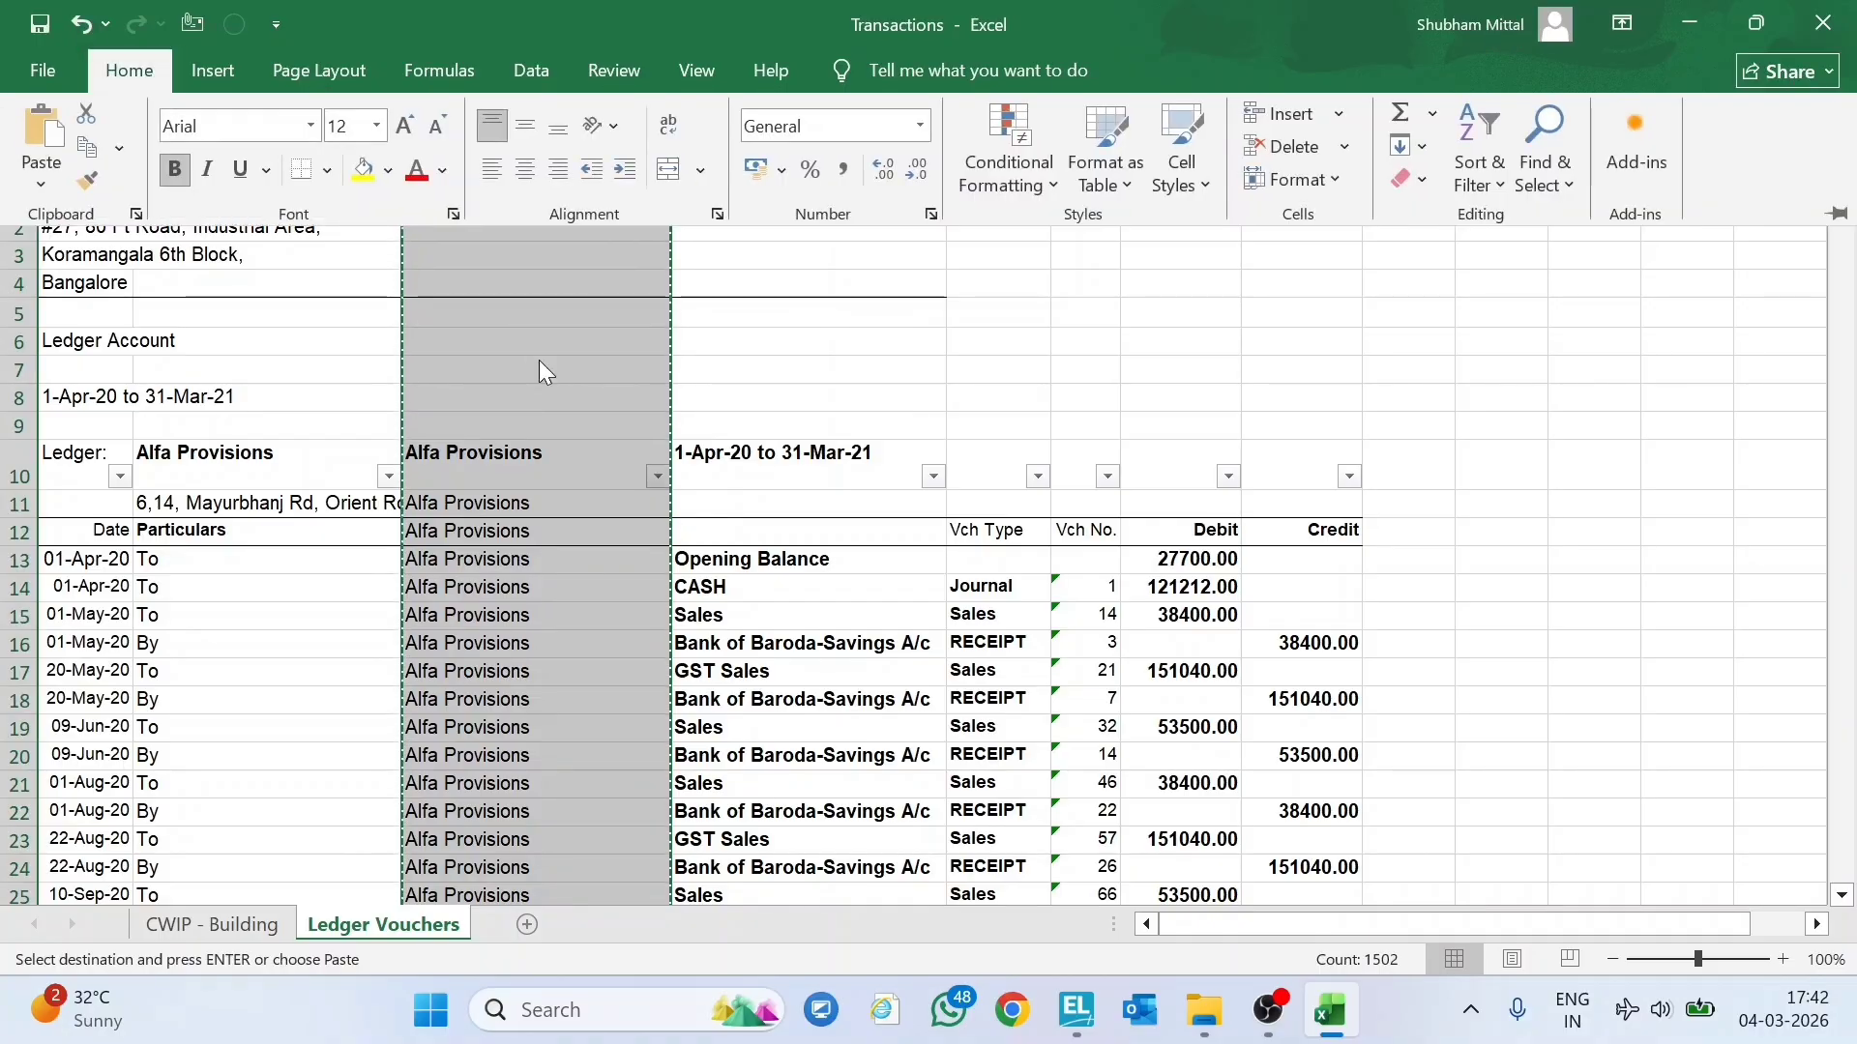
click(520, 459)
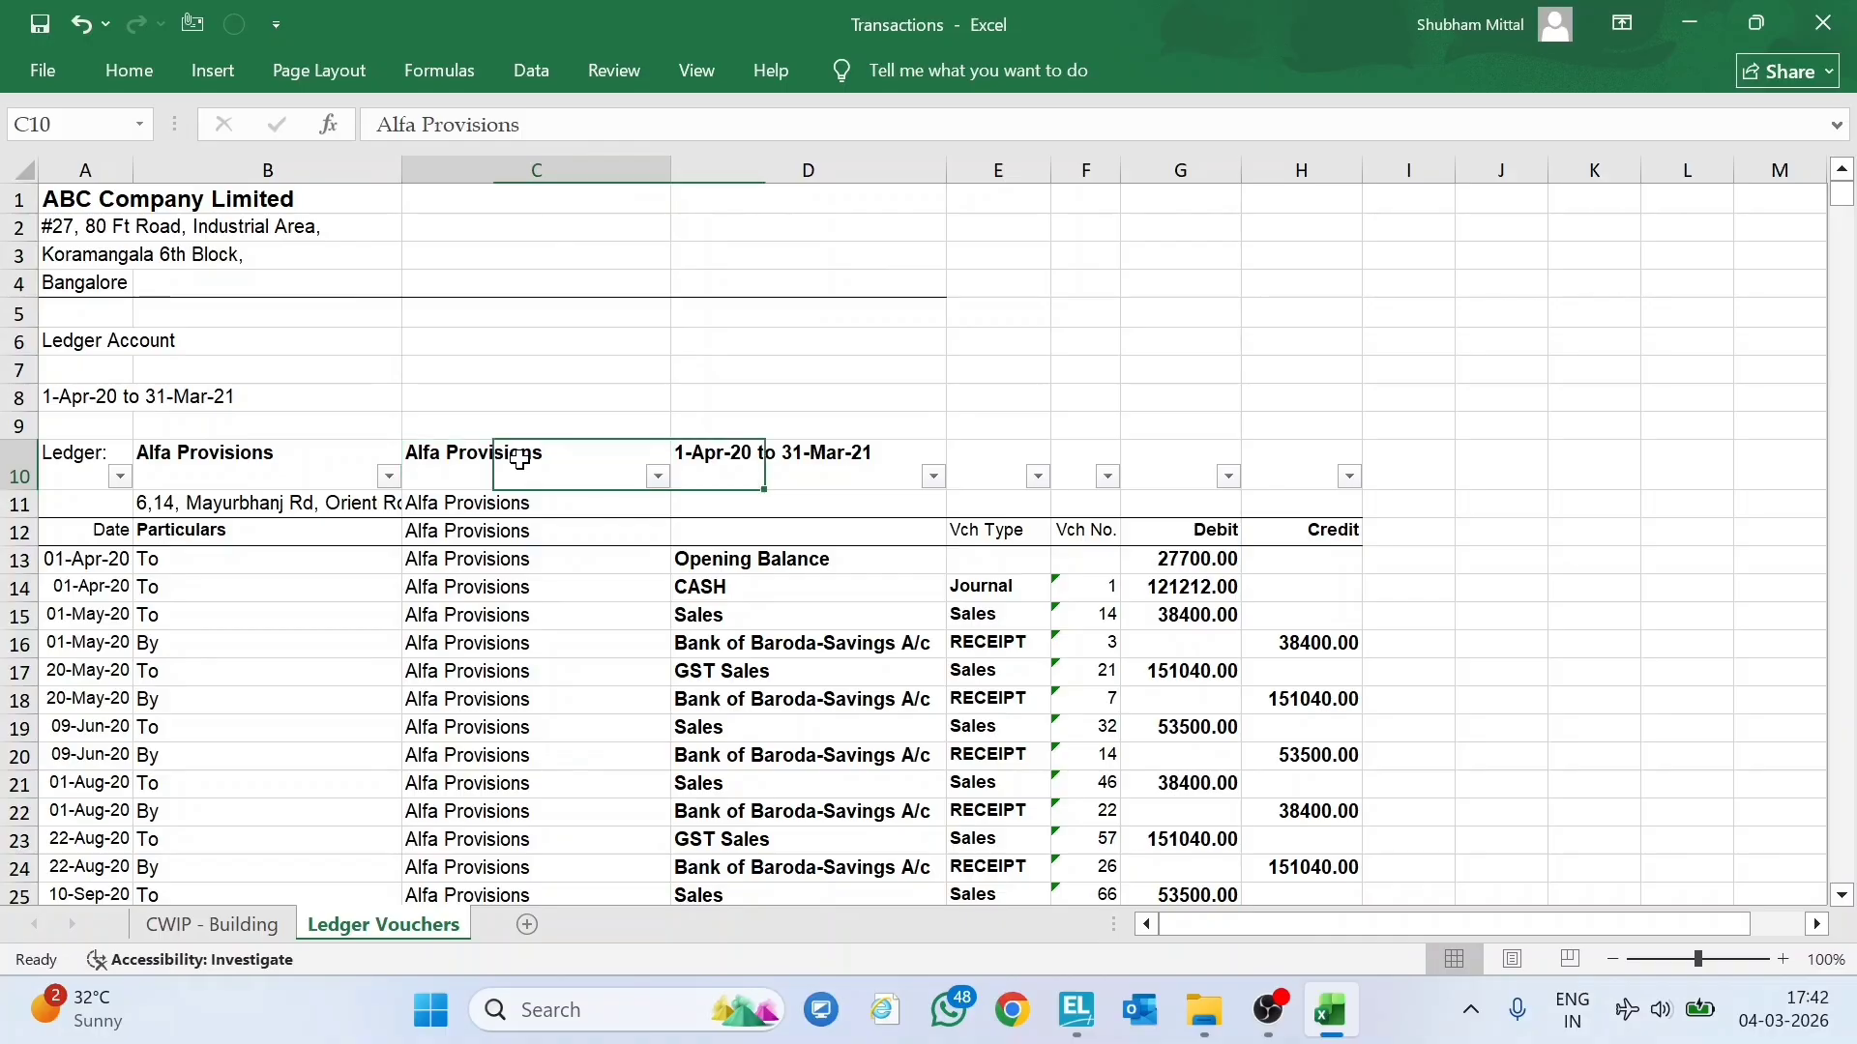
key(Down)
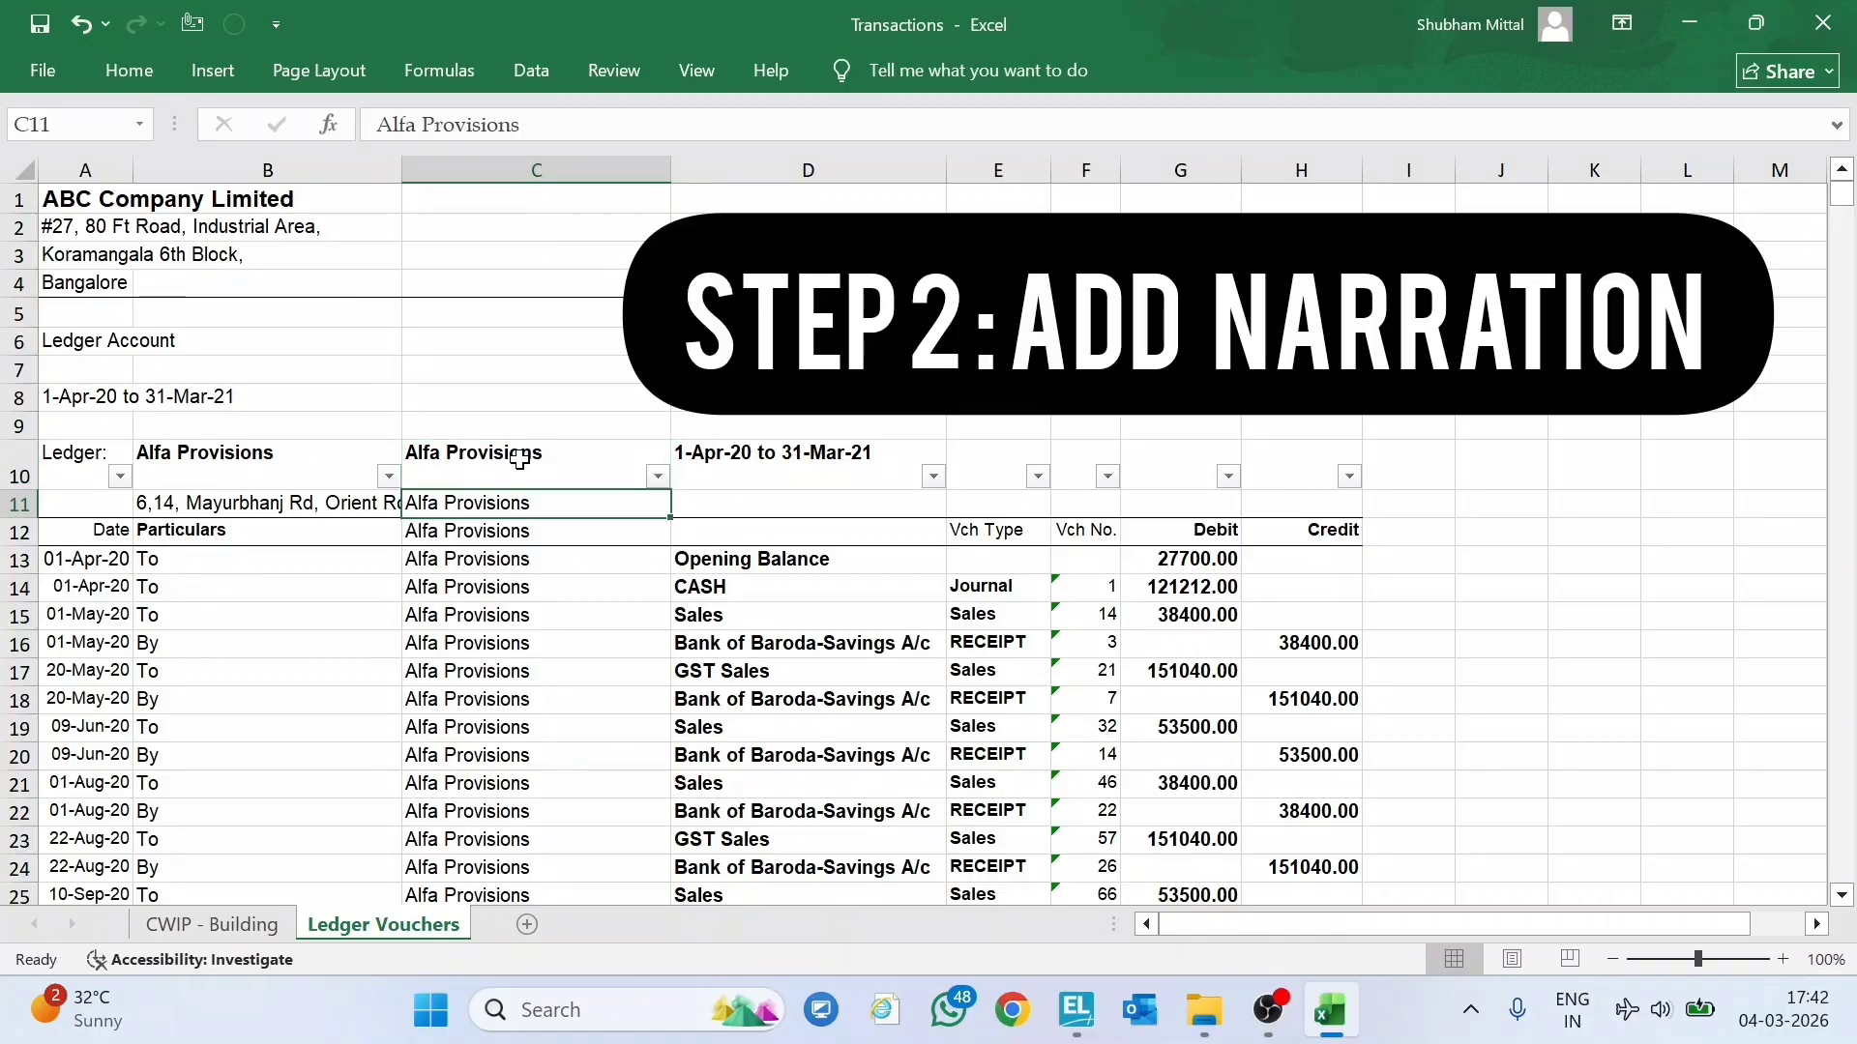
Insert a new blank column E before the Vch Type column.
key(Up)
key(Right)
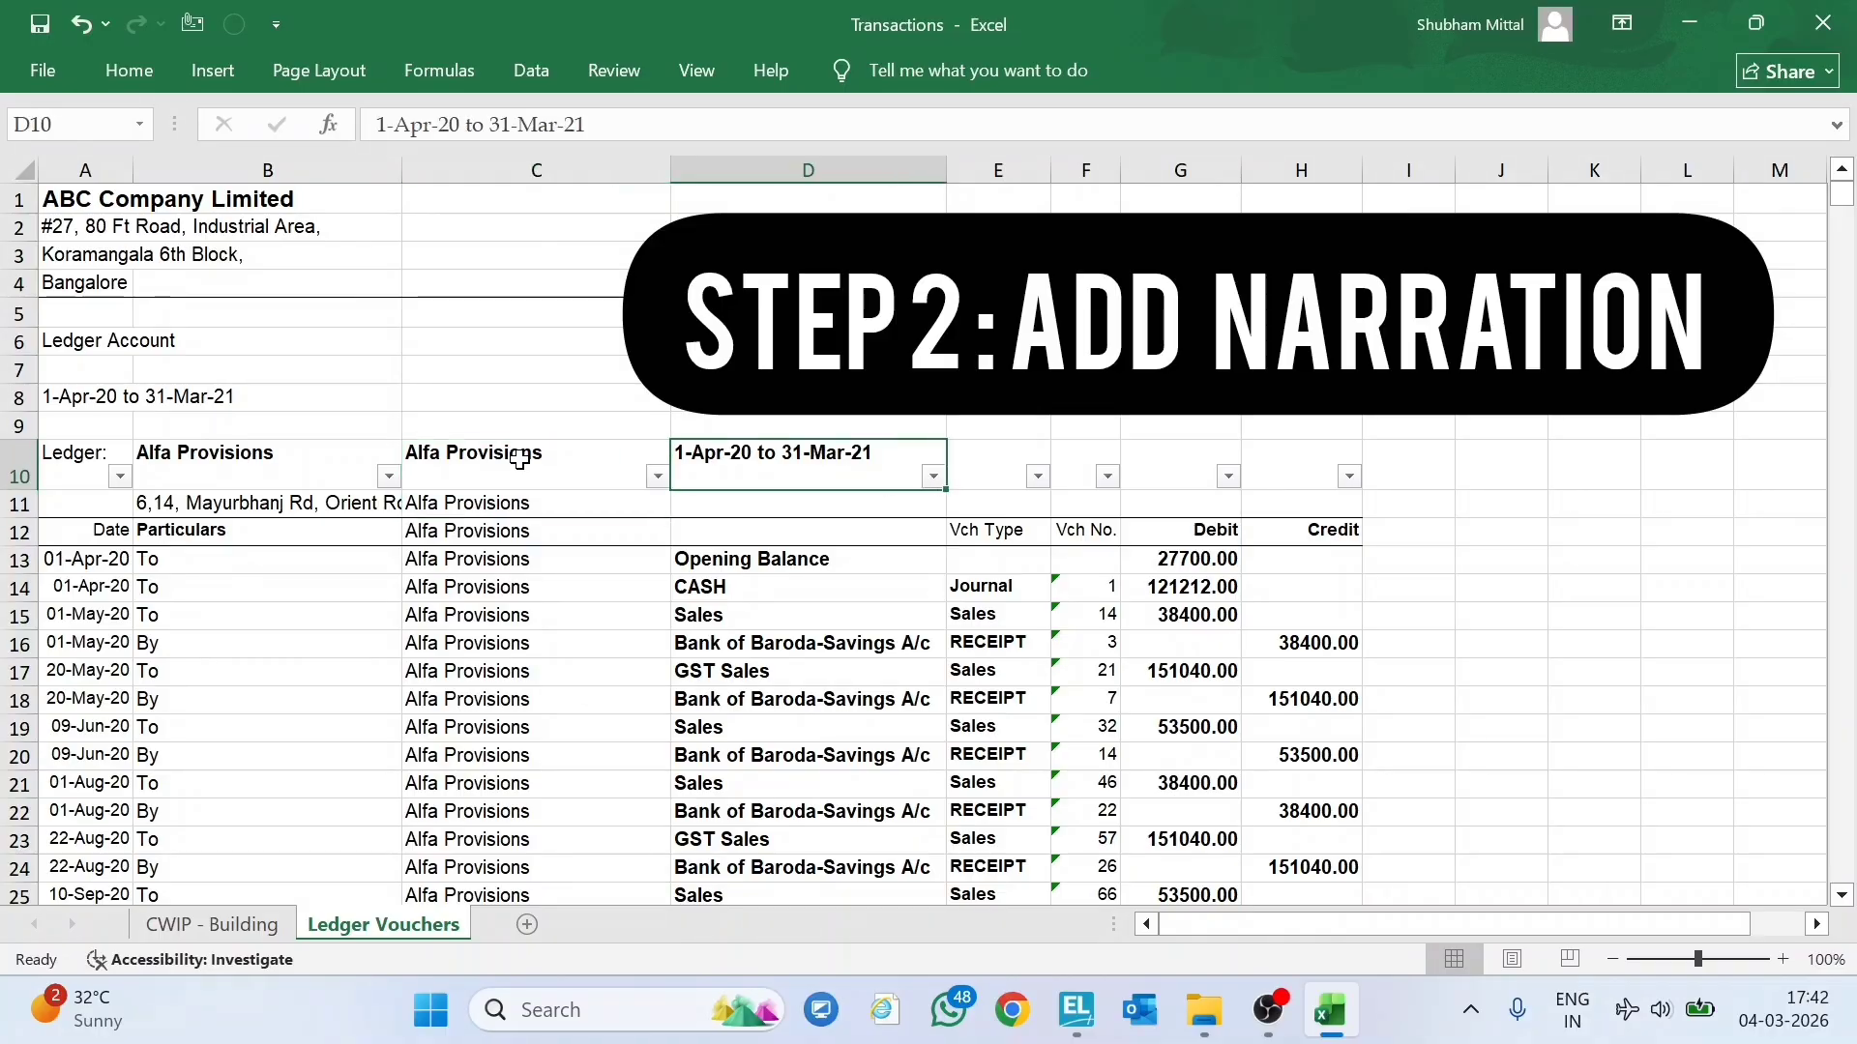
key(Right)
key(ctrl+space)
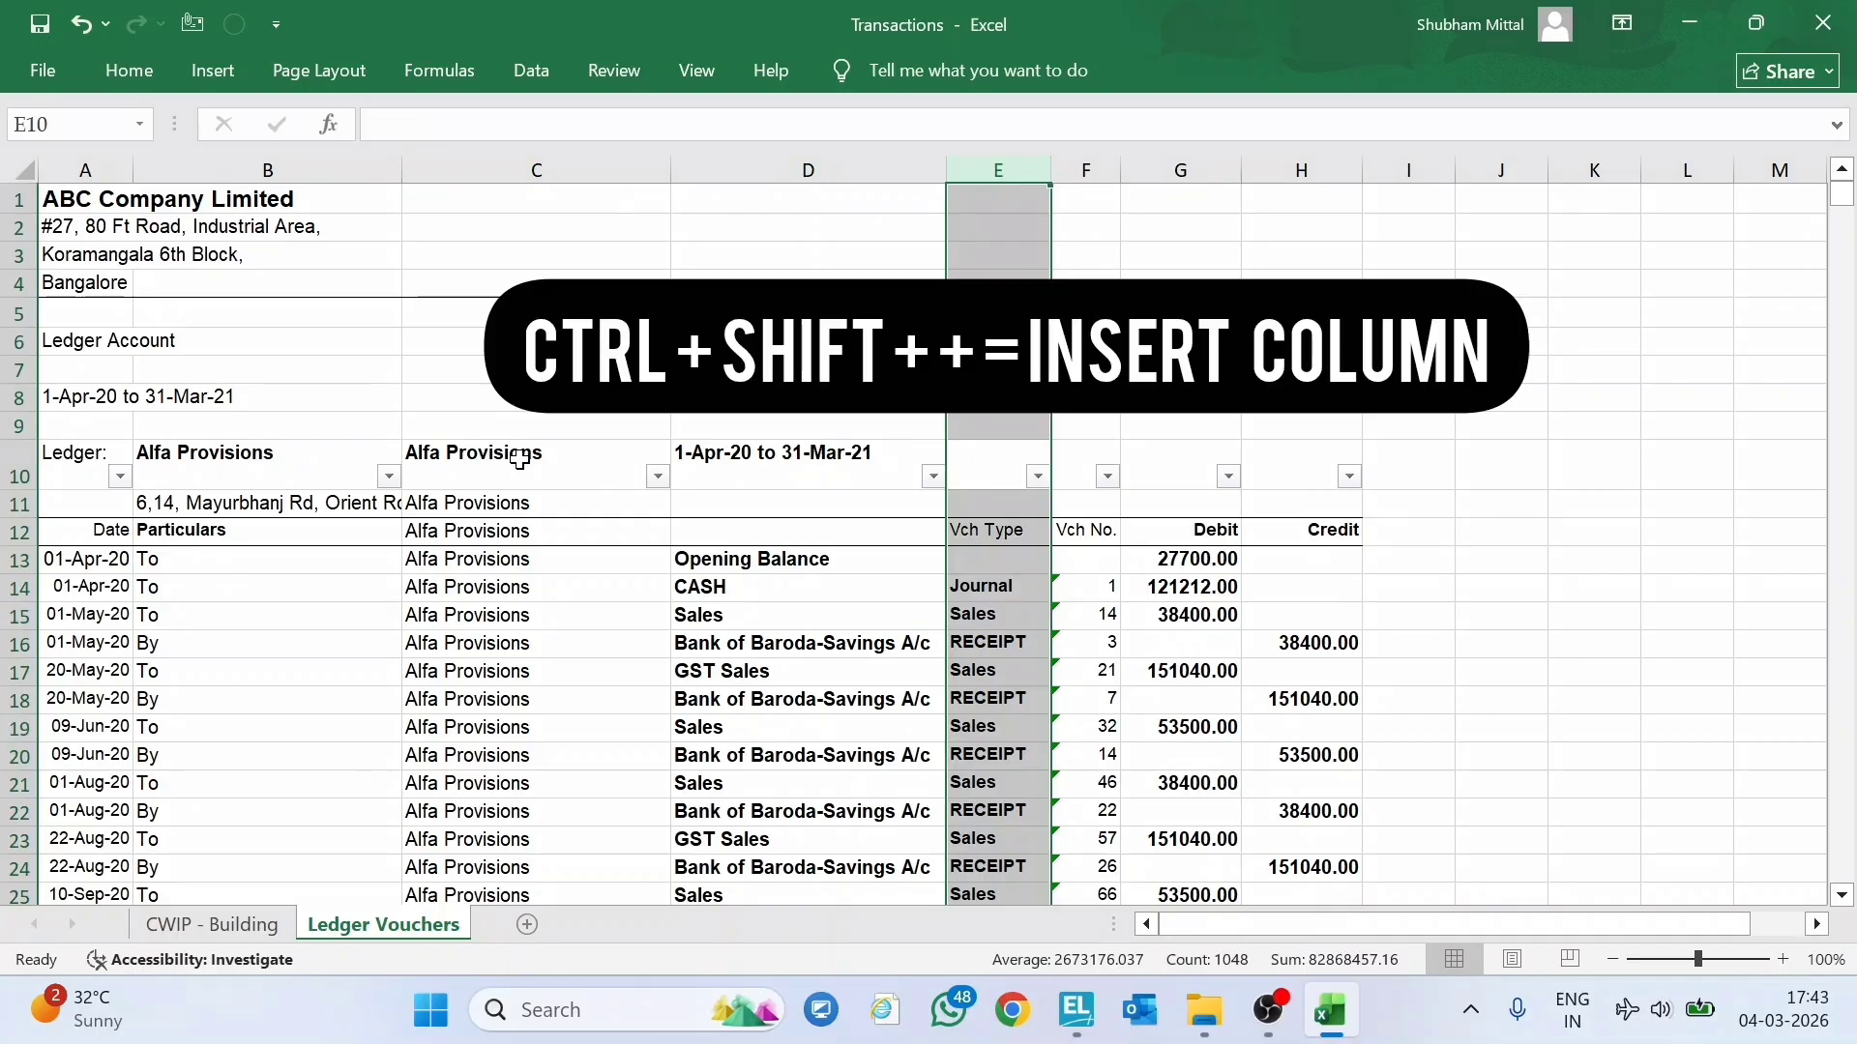
key(ctrl+shift+plus)
Look through column D for narration rows beneath the transactions, from the Opening Balance row to the Bank of Baroda-Savings A/c ledger.
key(Down)
key(Down)
key(Down)
key(Left)
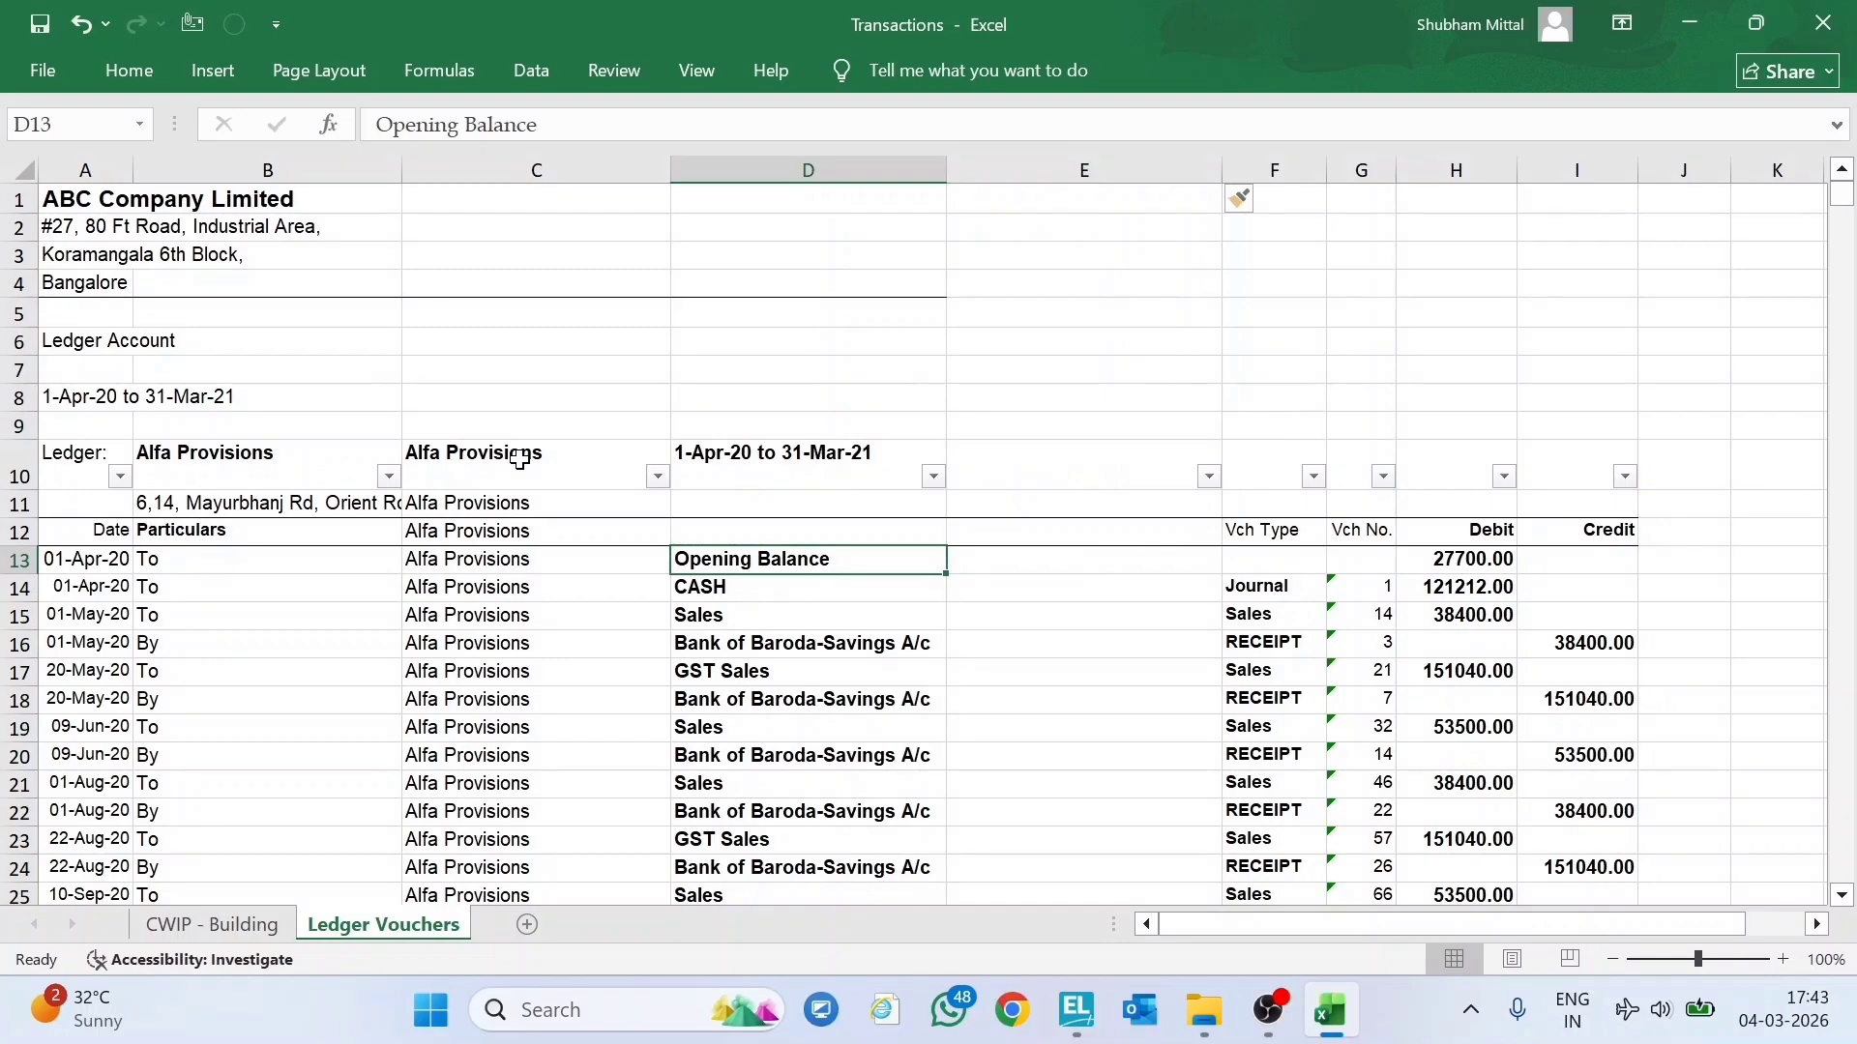
key(Page_Down)
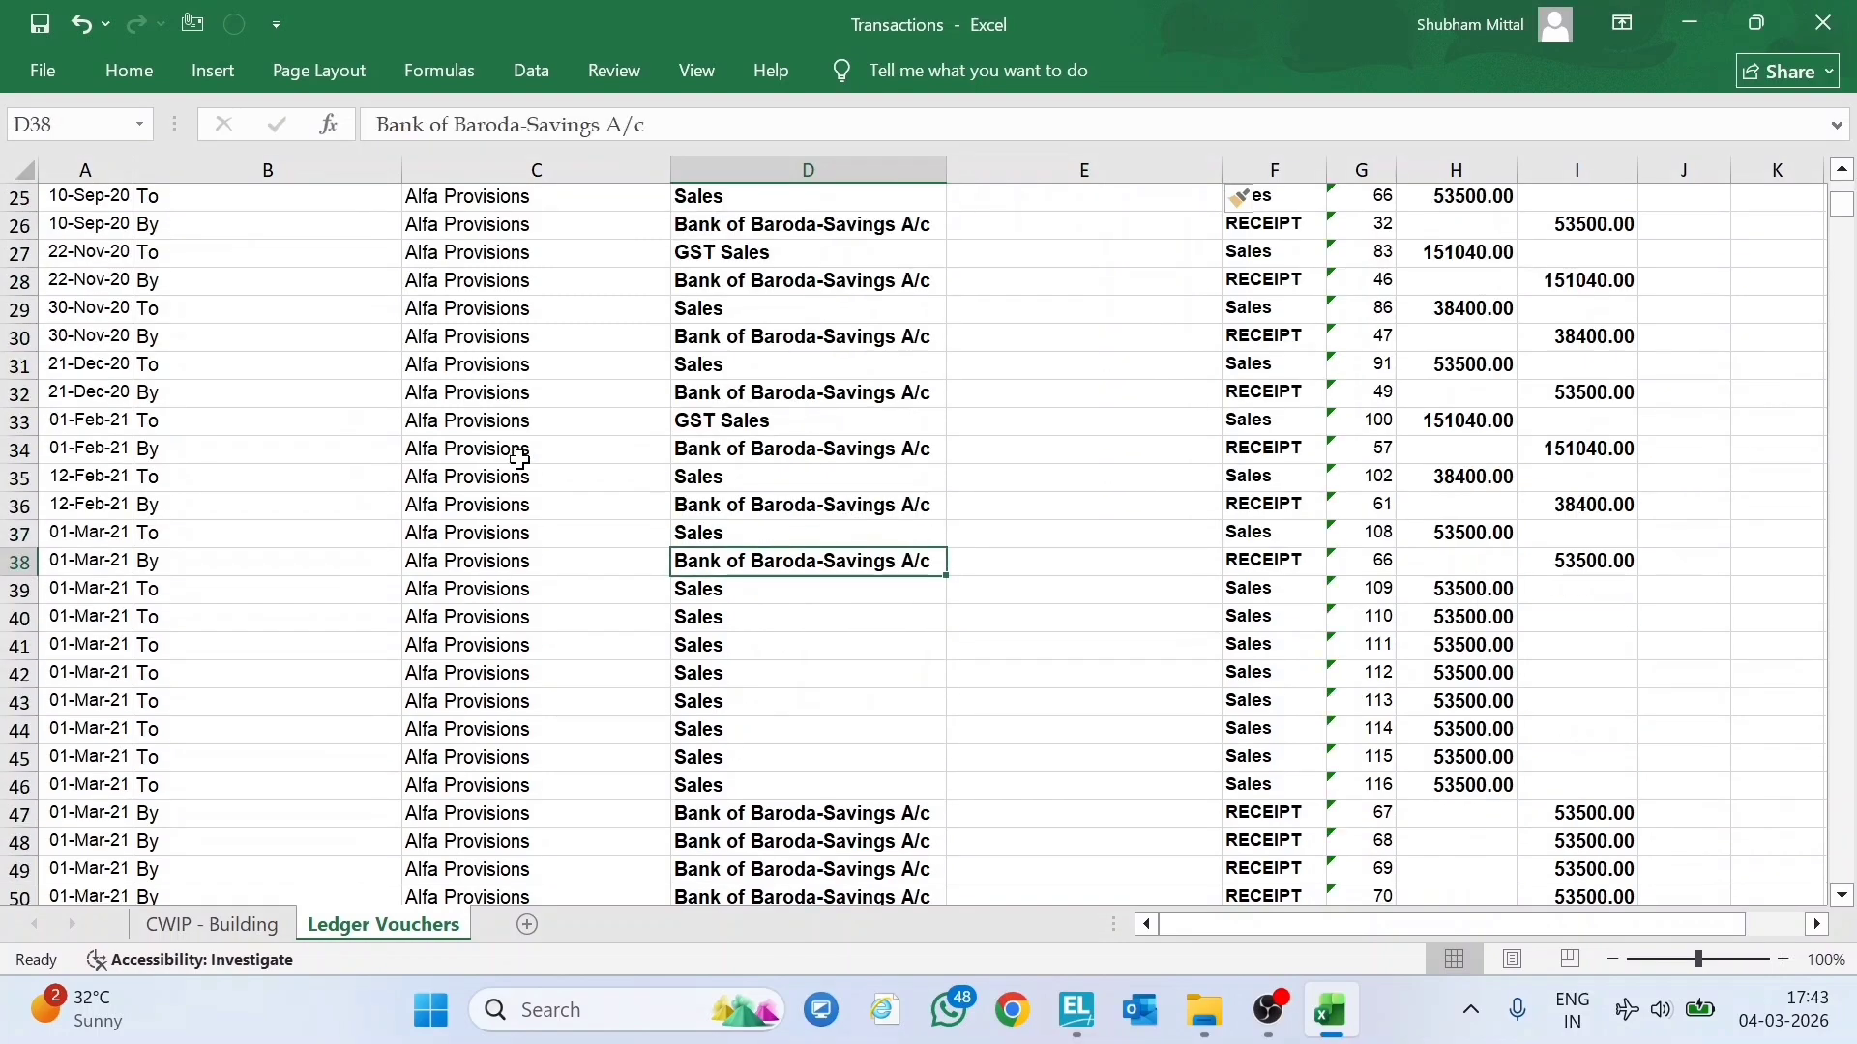
key(Page_Down)
key(Page_Down)
key(Page_Down)
key(Page_Down)
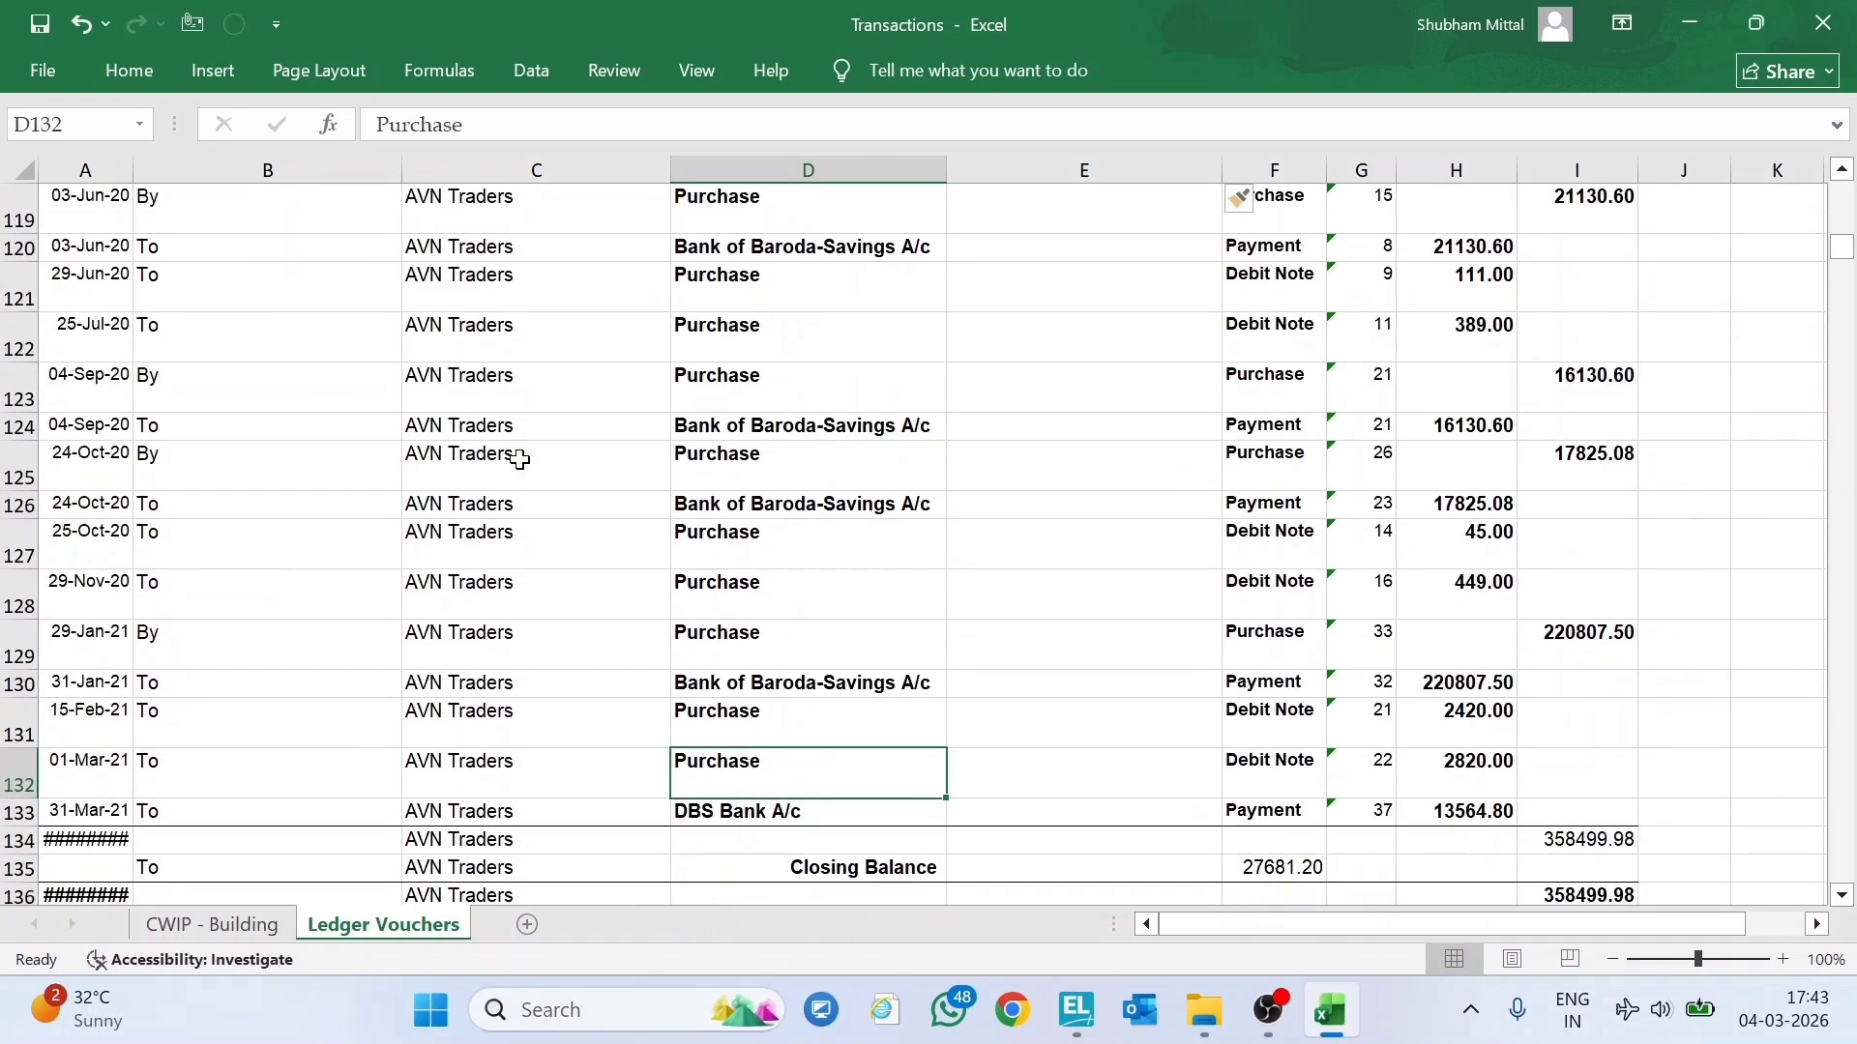
key(Page_Down)
key(Up)
key(Up)
key(Up)
key(Up)
key(Up)
key(Up)
key(Up)
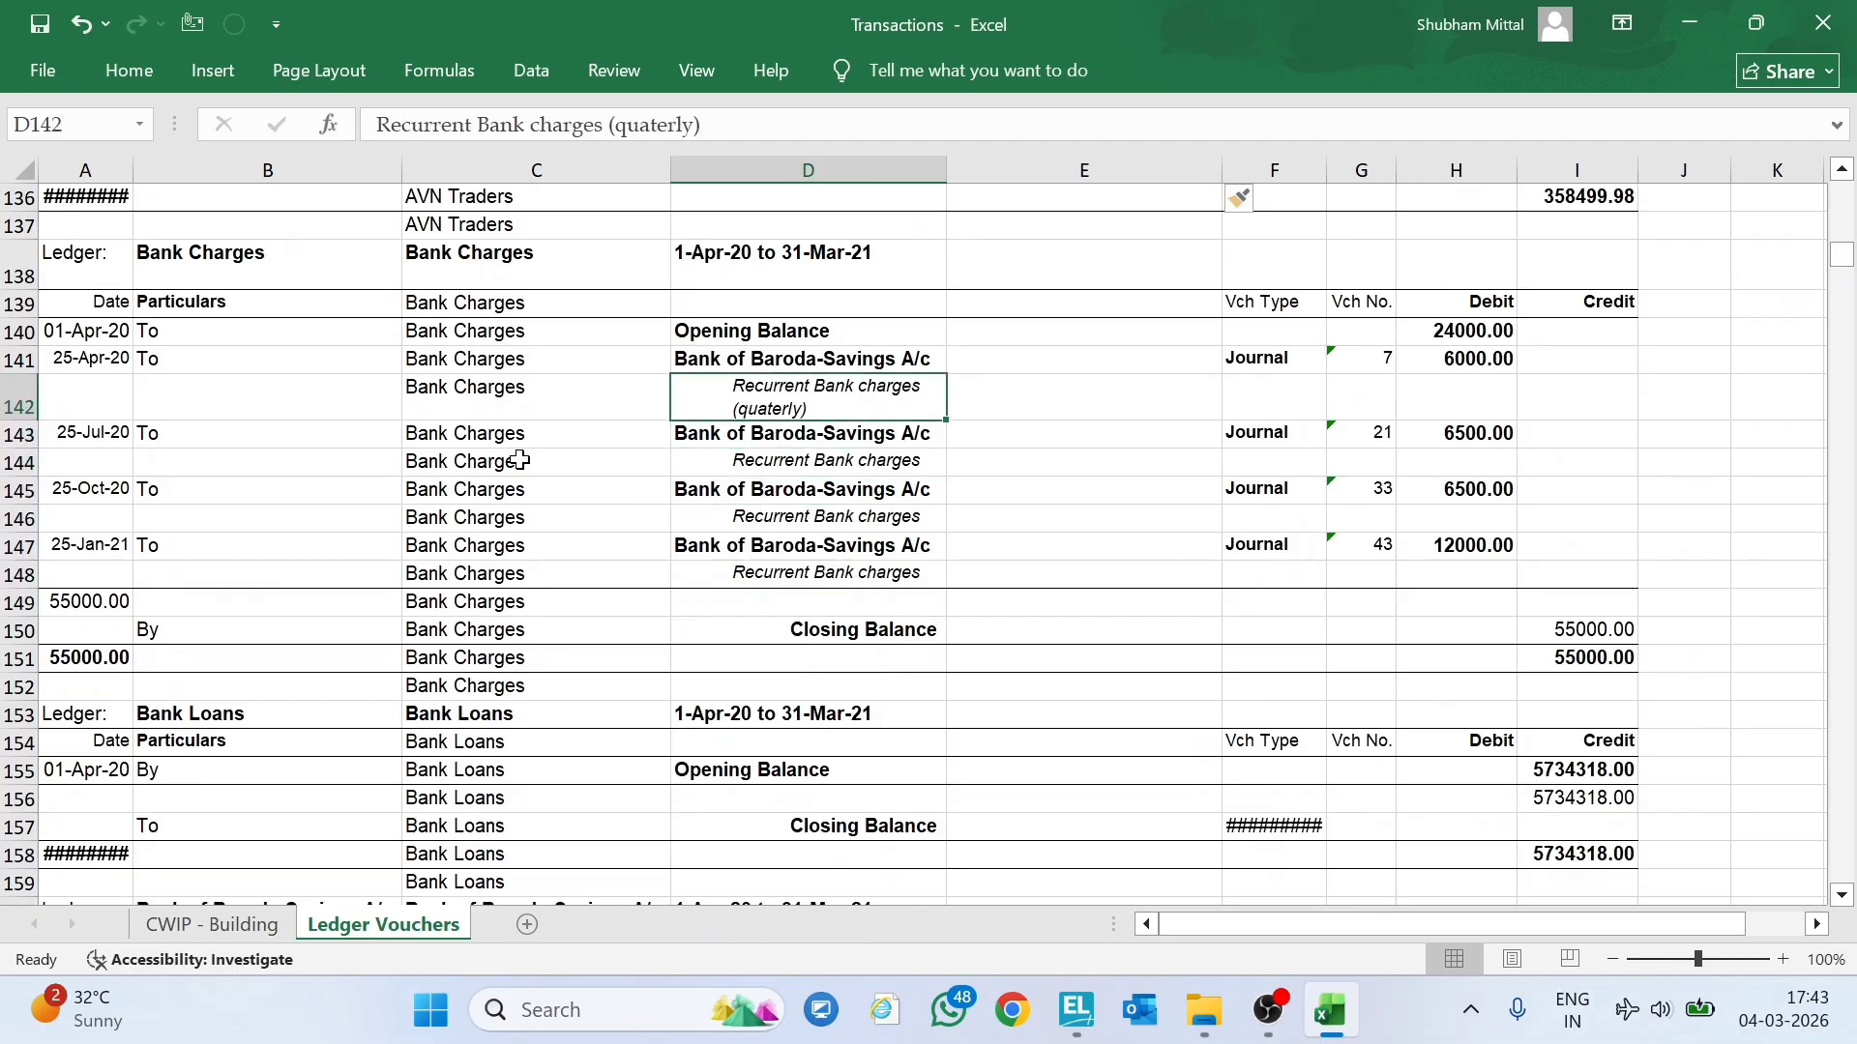
key(Down)
key(Down)
key(Down)
key(Down)
key(Page_Down)
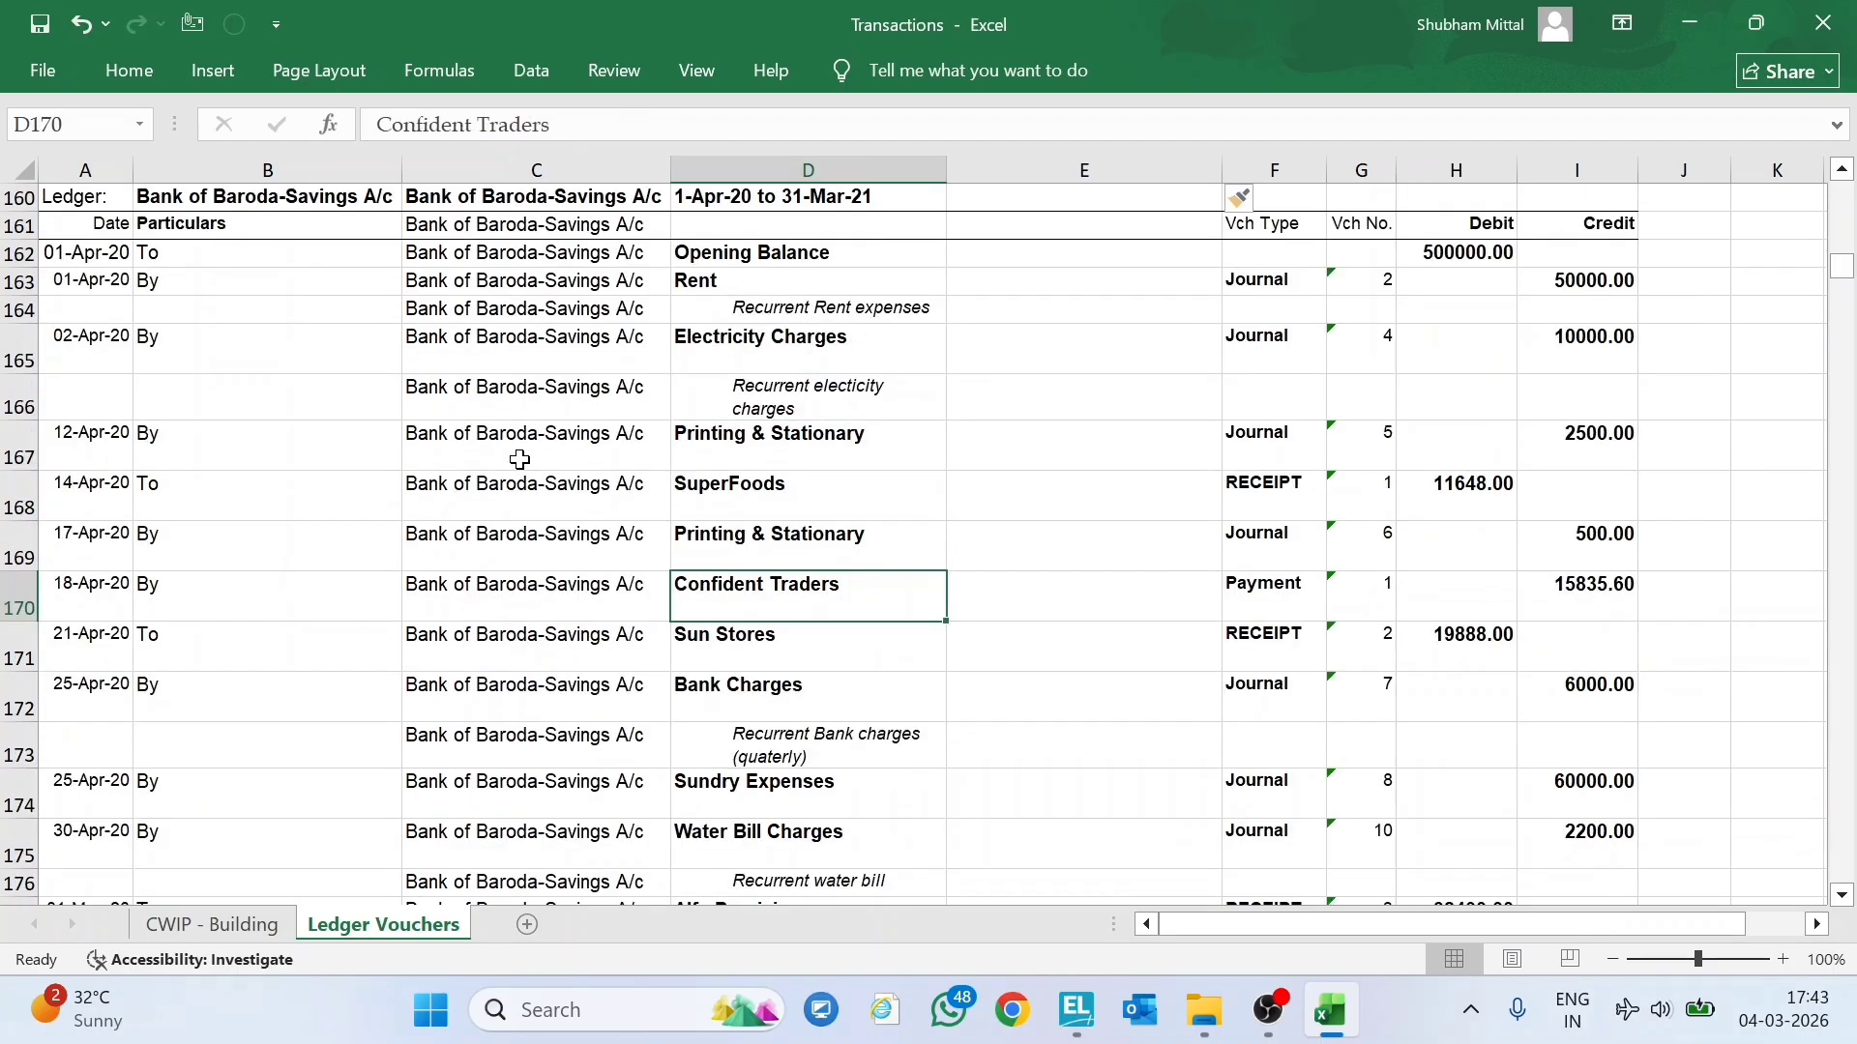
Examine the Date and Particulars cells of the narration row beneath the Rent entry, row 164.
key(Up)
key(Up)
key(Up)
key(Up)
key(Up)
key(Up)
key(Left)
key(Left)
key(Left)
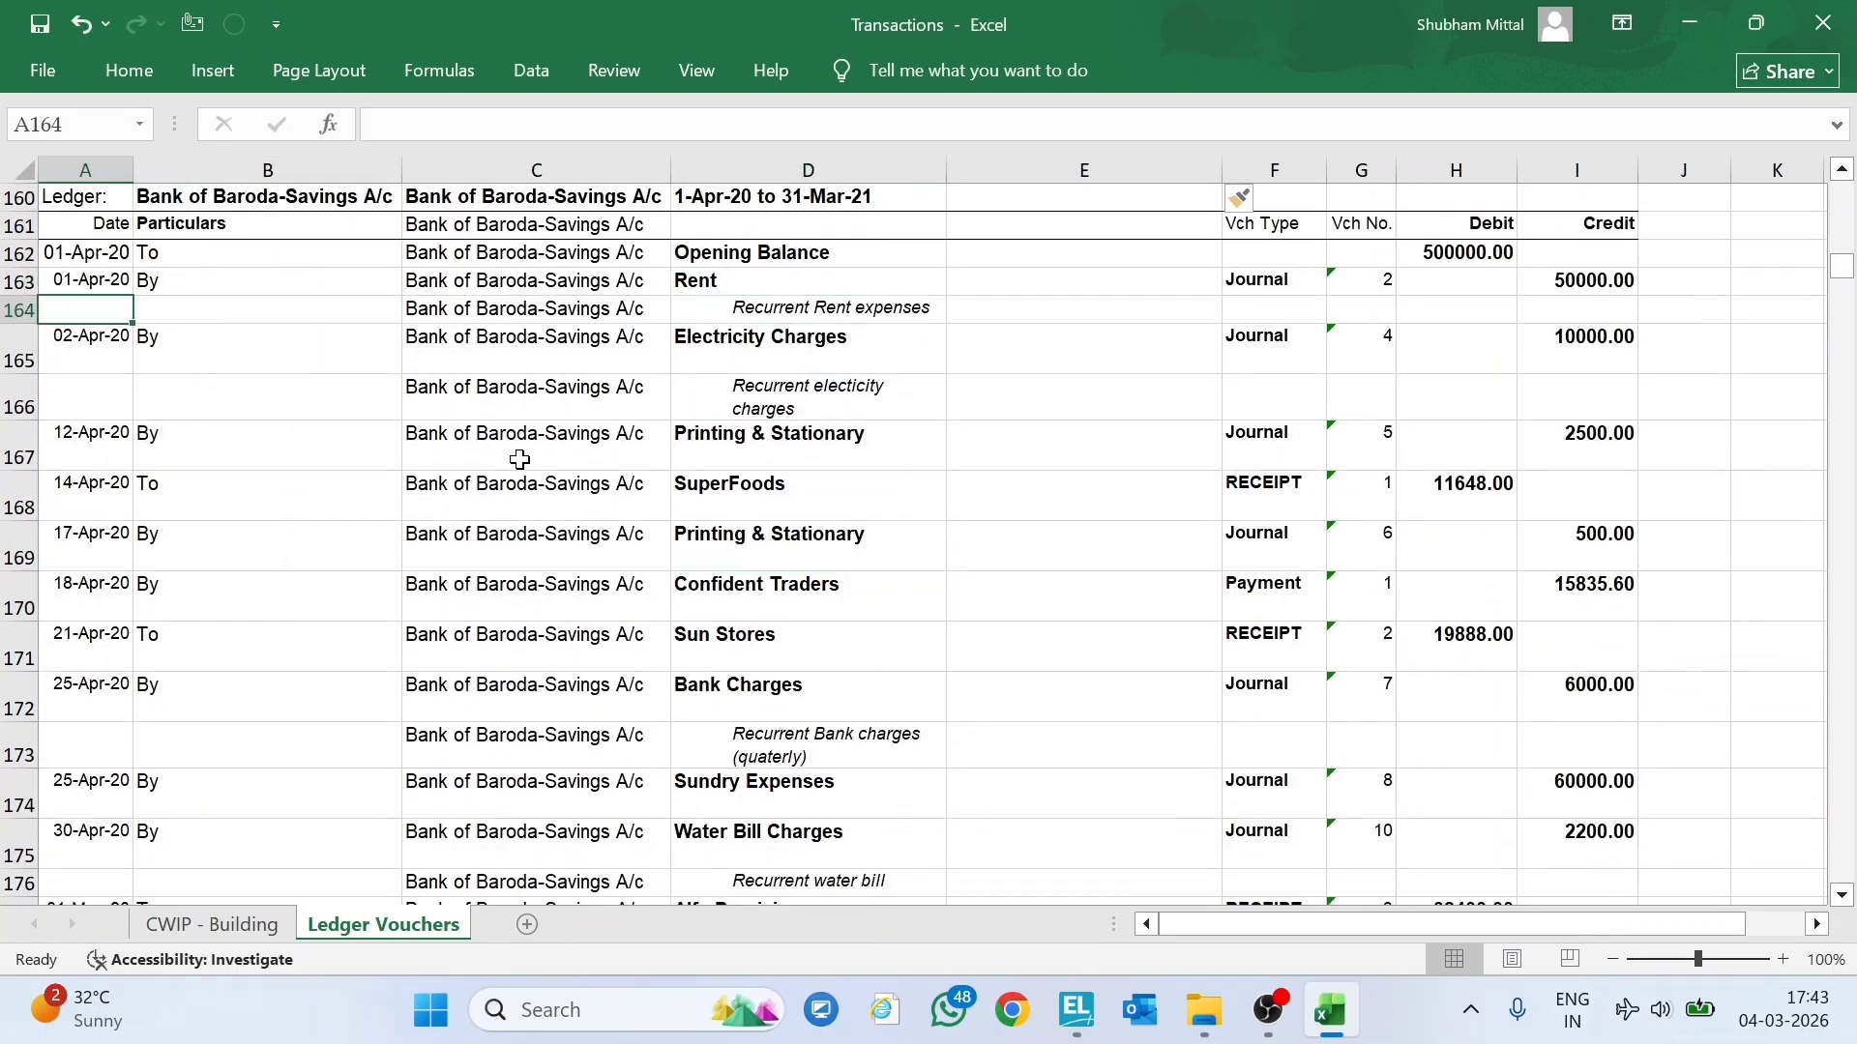
key(Right)
key(Right)
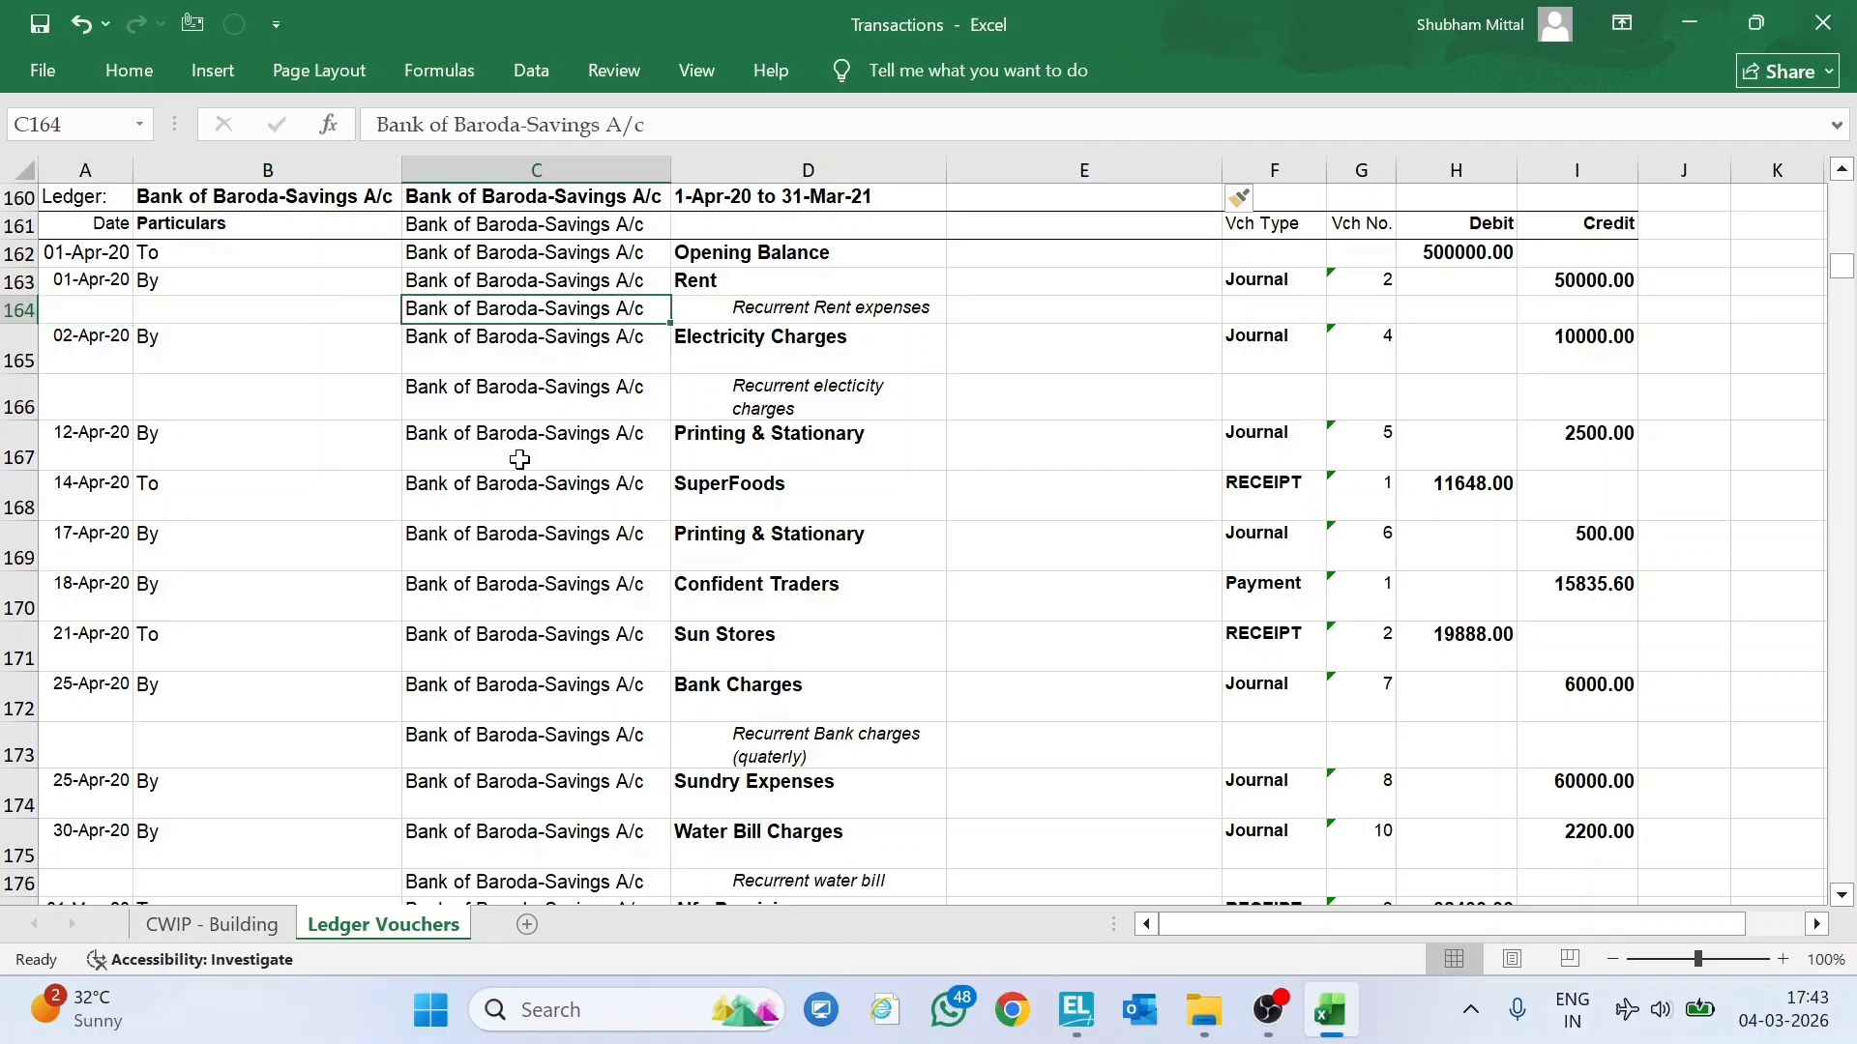
Enter =IF(A14="",D14,"" in E13 to pull the narration from the row below when its date is blank.
key(ctrl+Up)
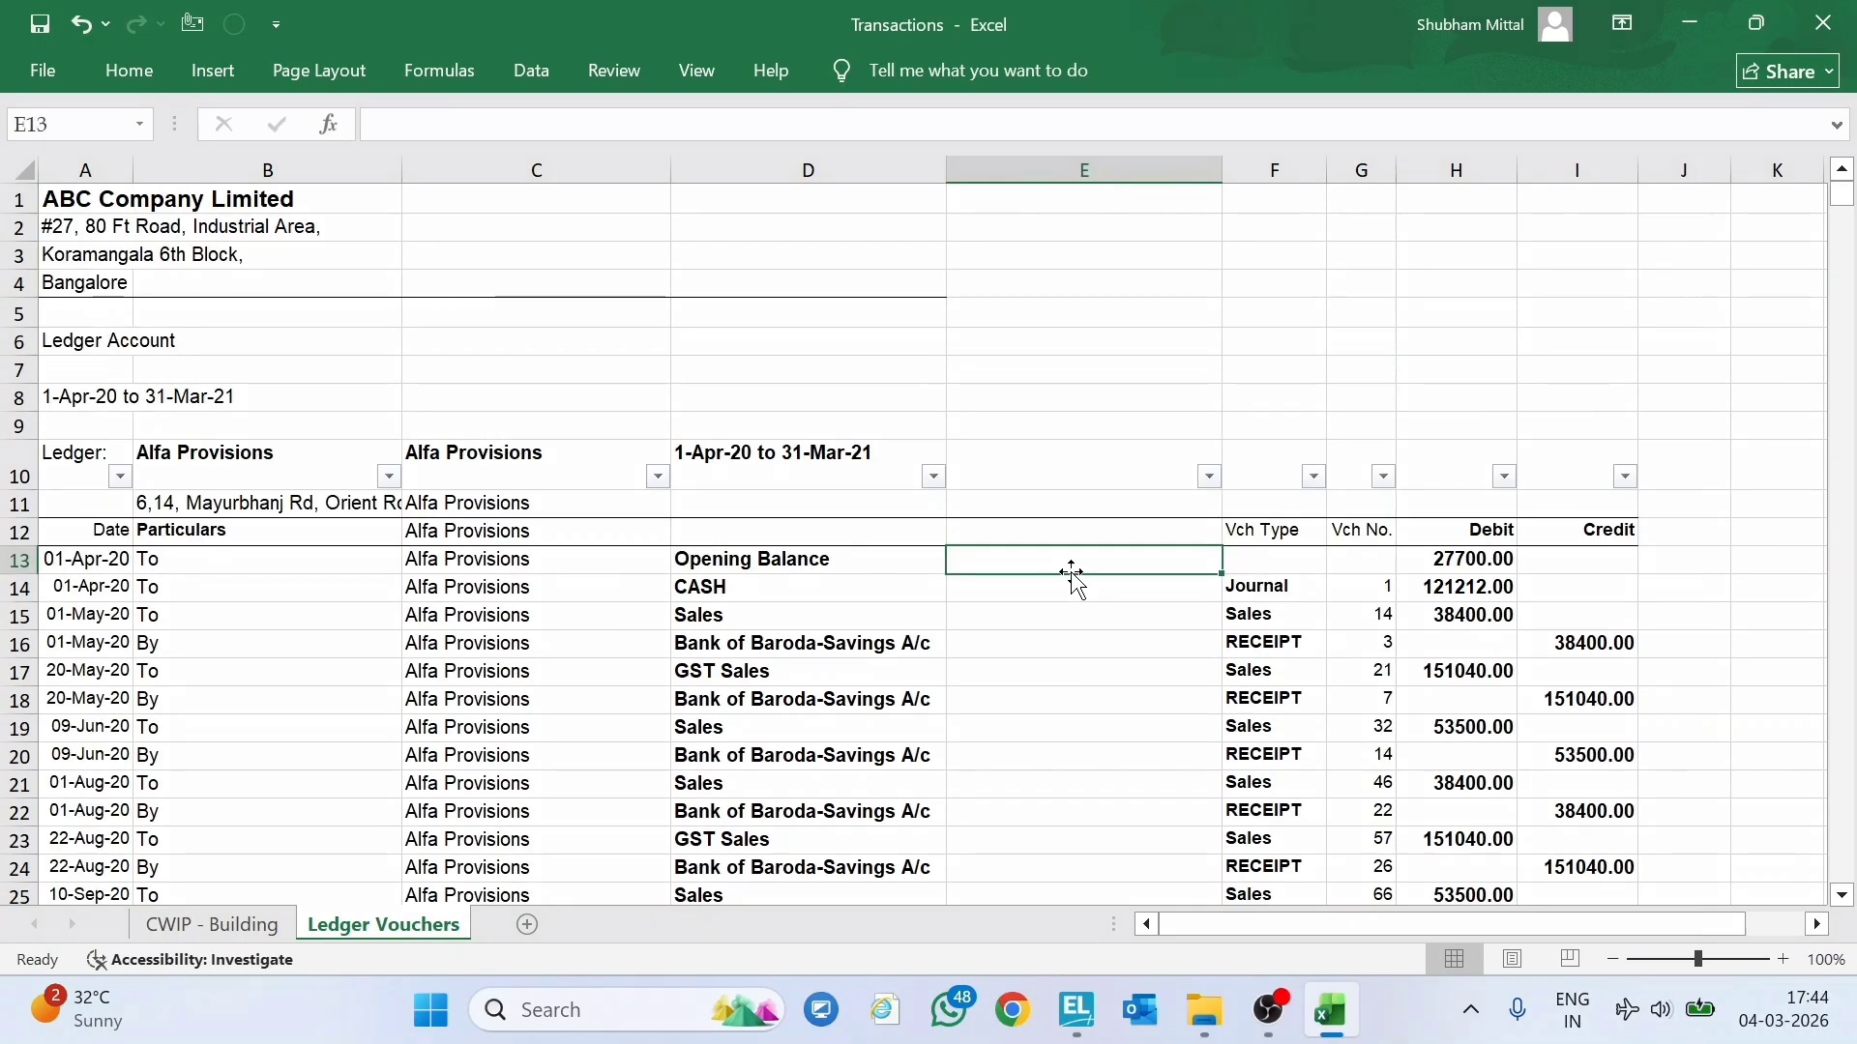
text(=)
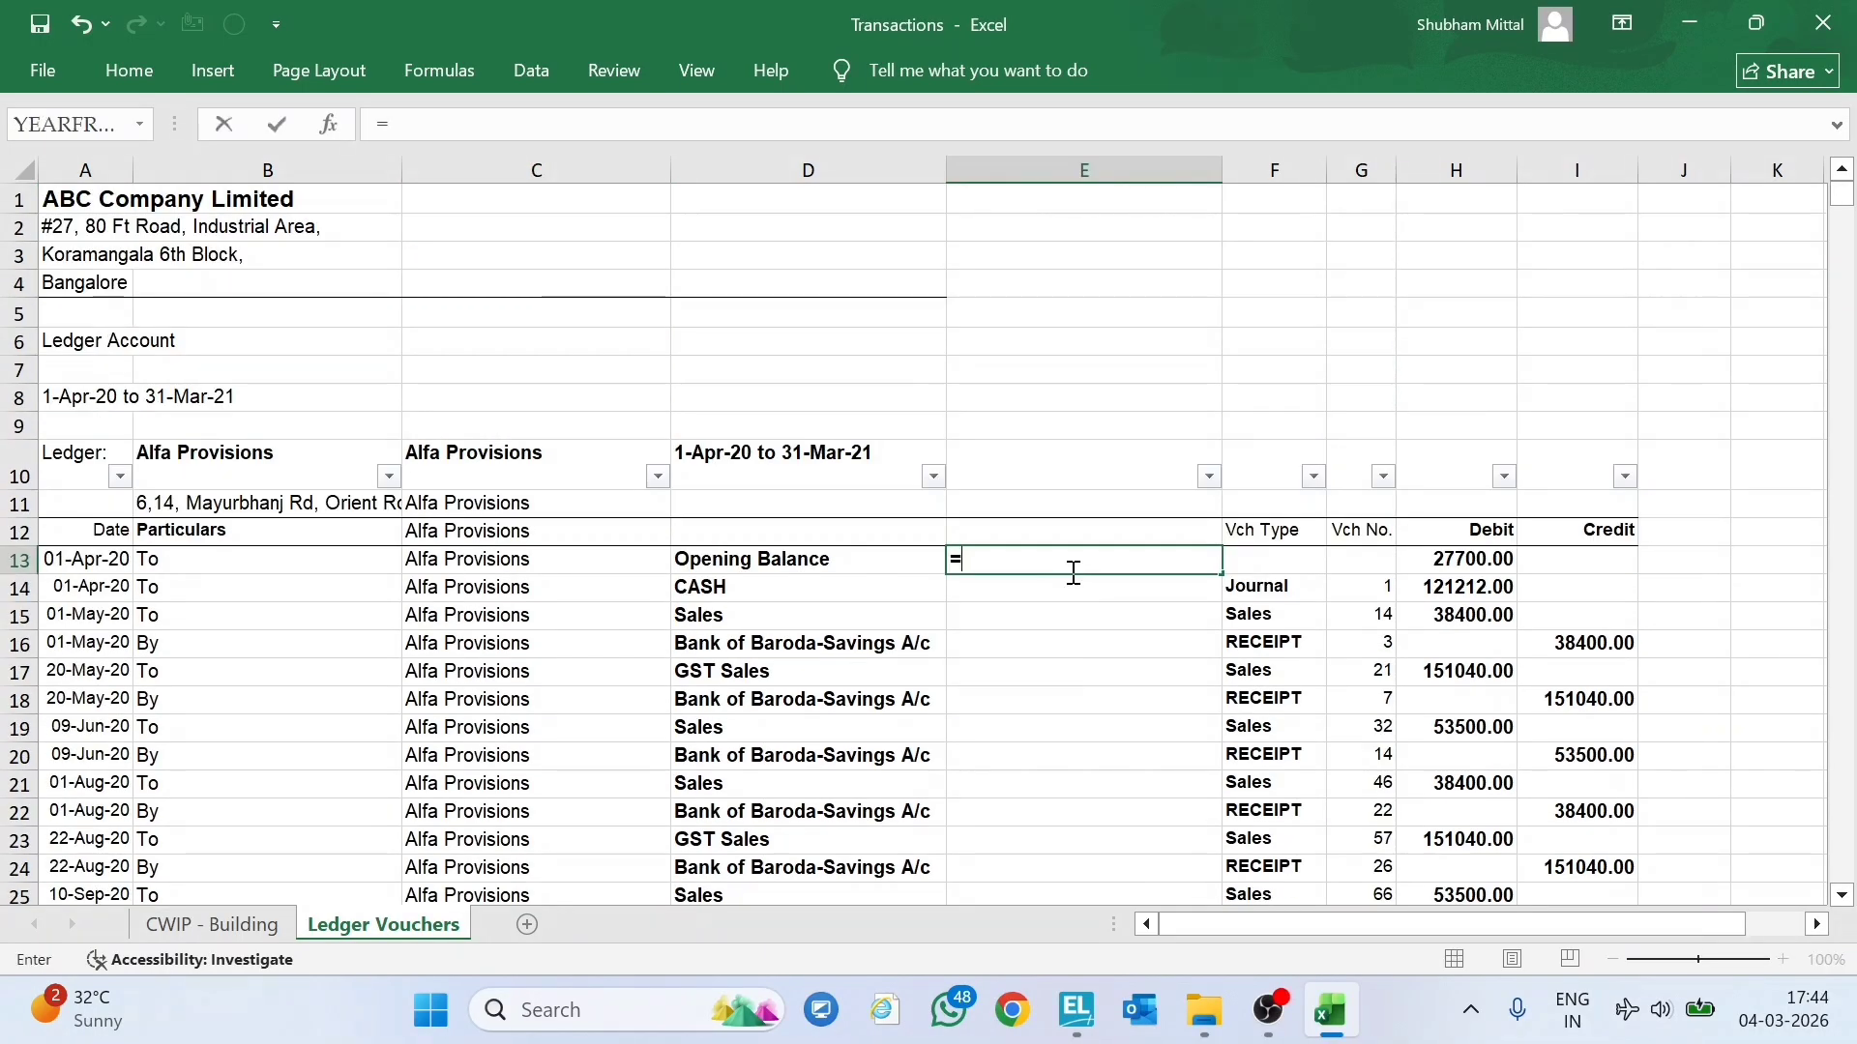
text(i)
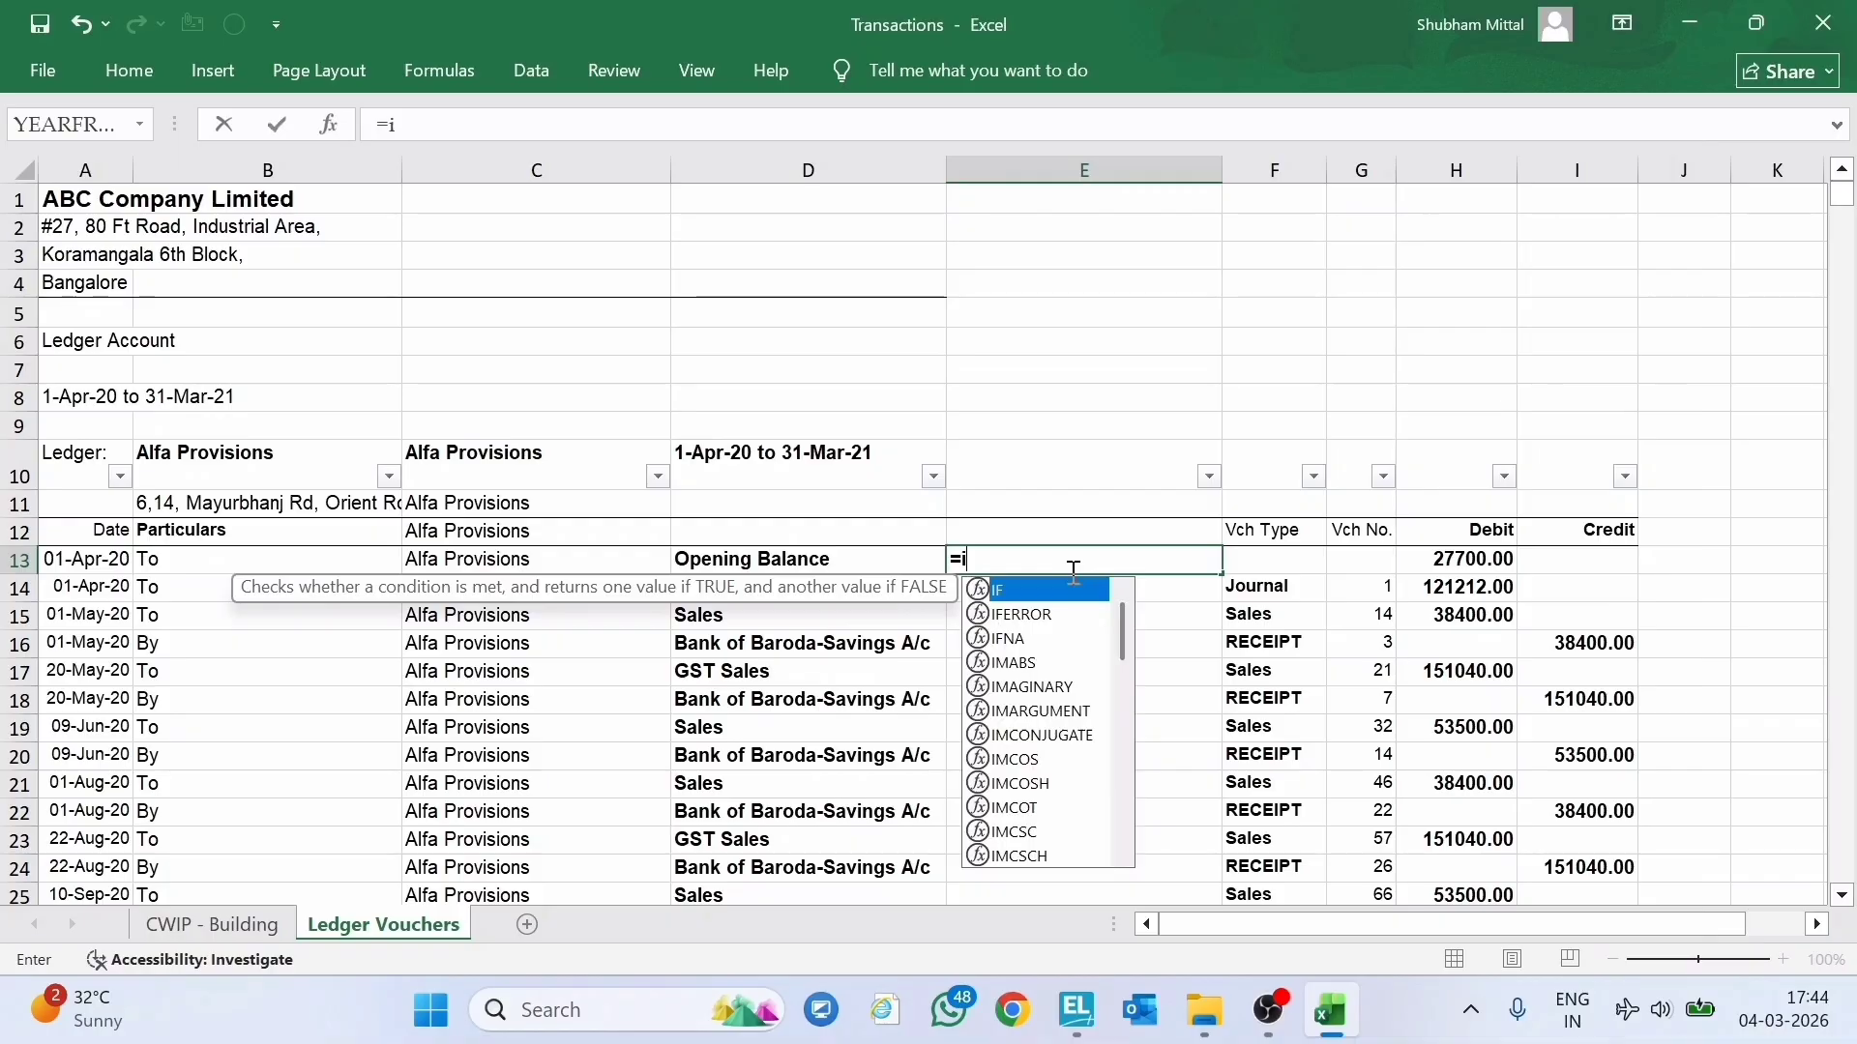
text(f)
key(Tab)
key(Left)
key(Left)
key(Left)
key(Left)
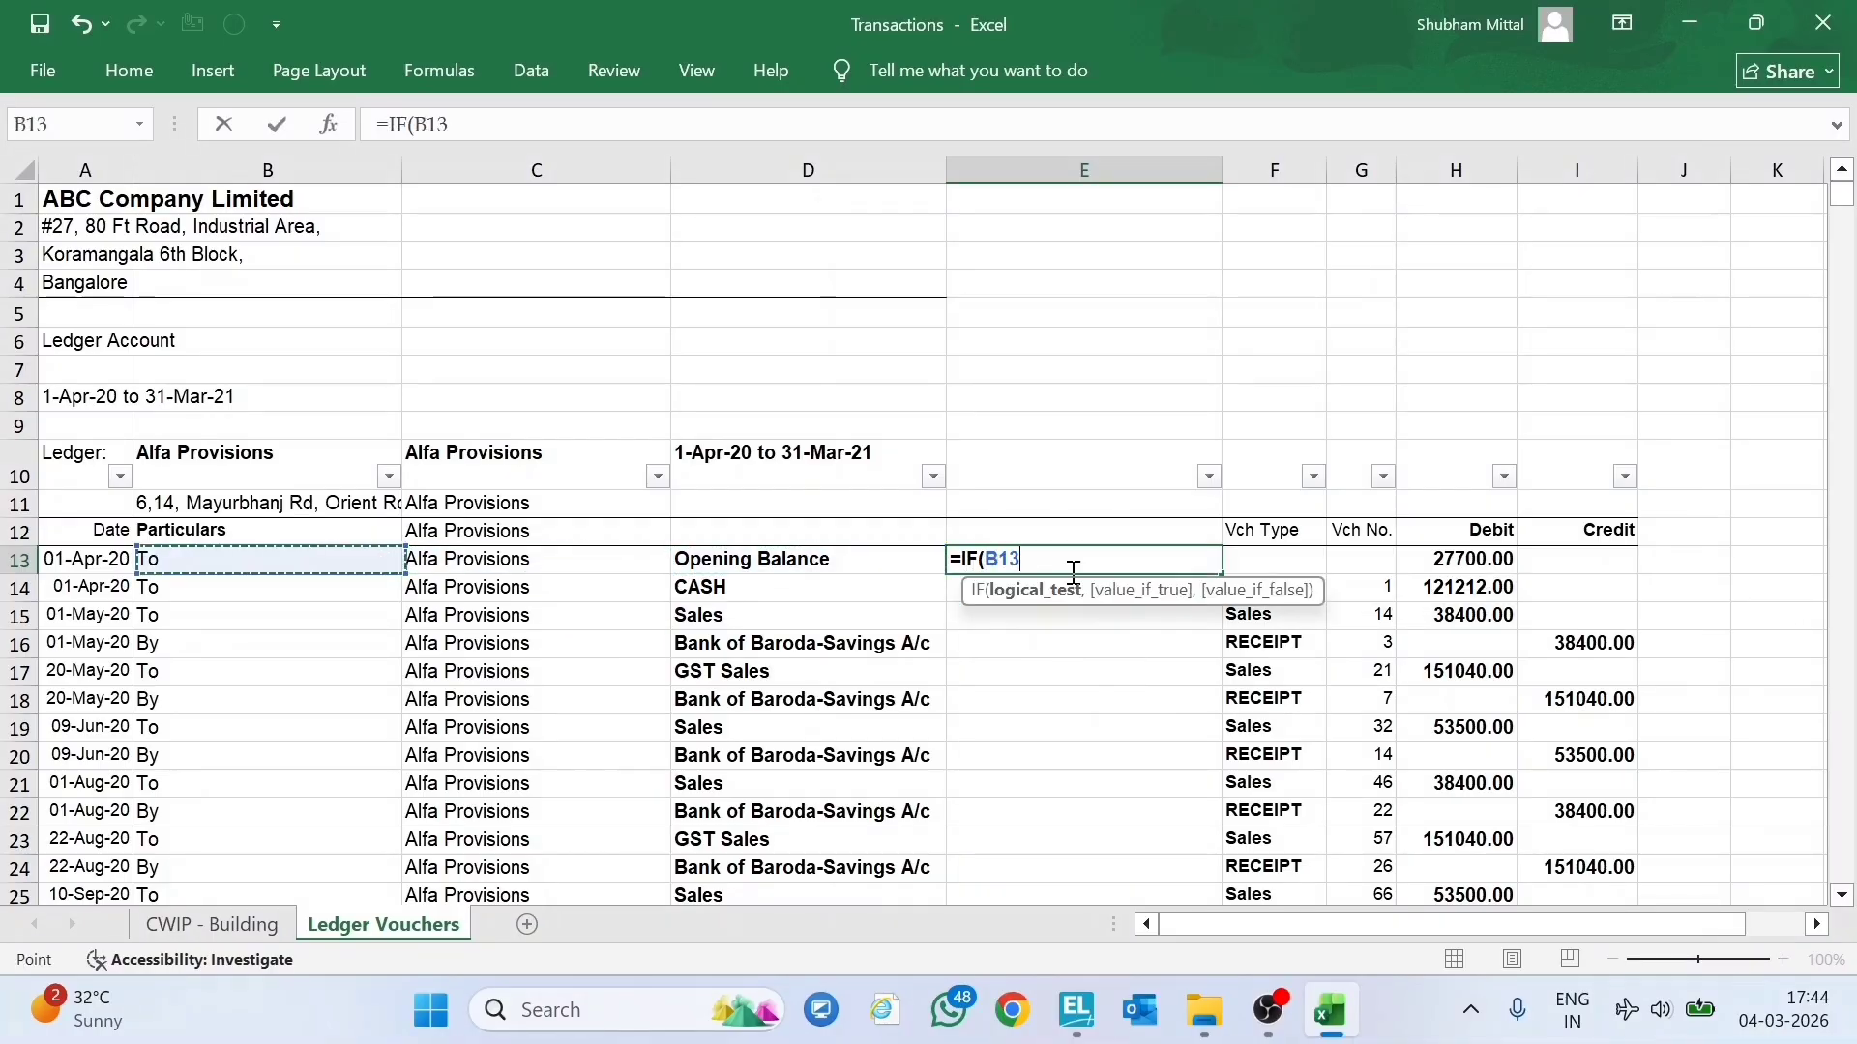
key(Down)
text(=)
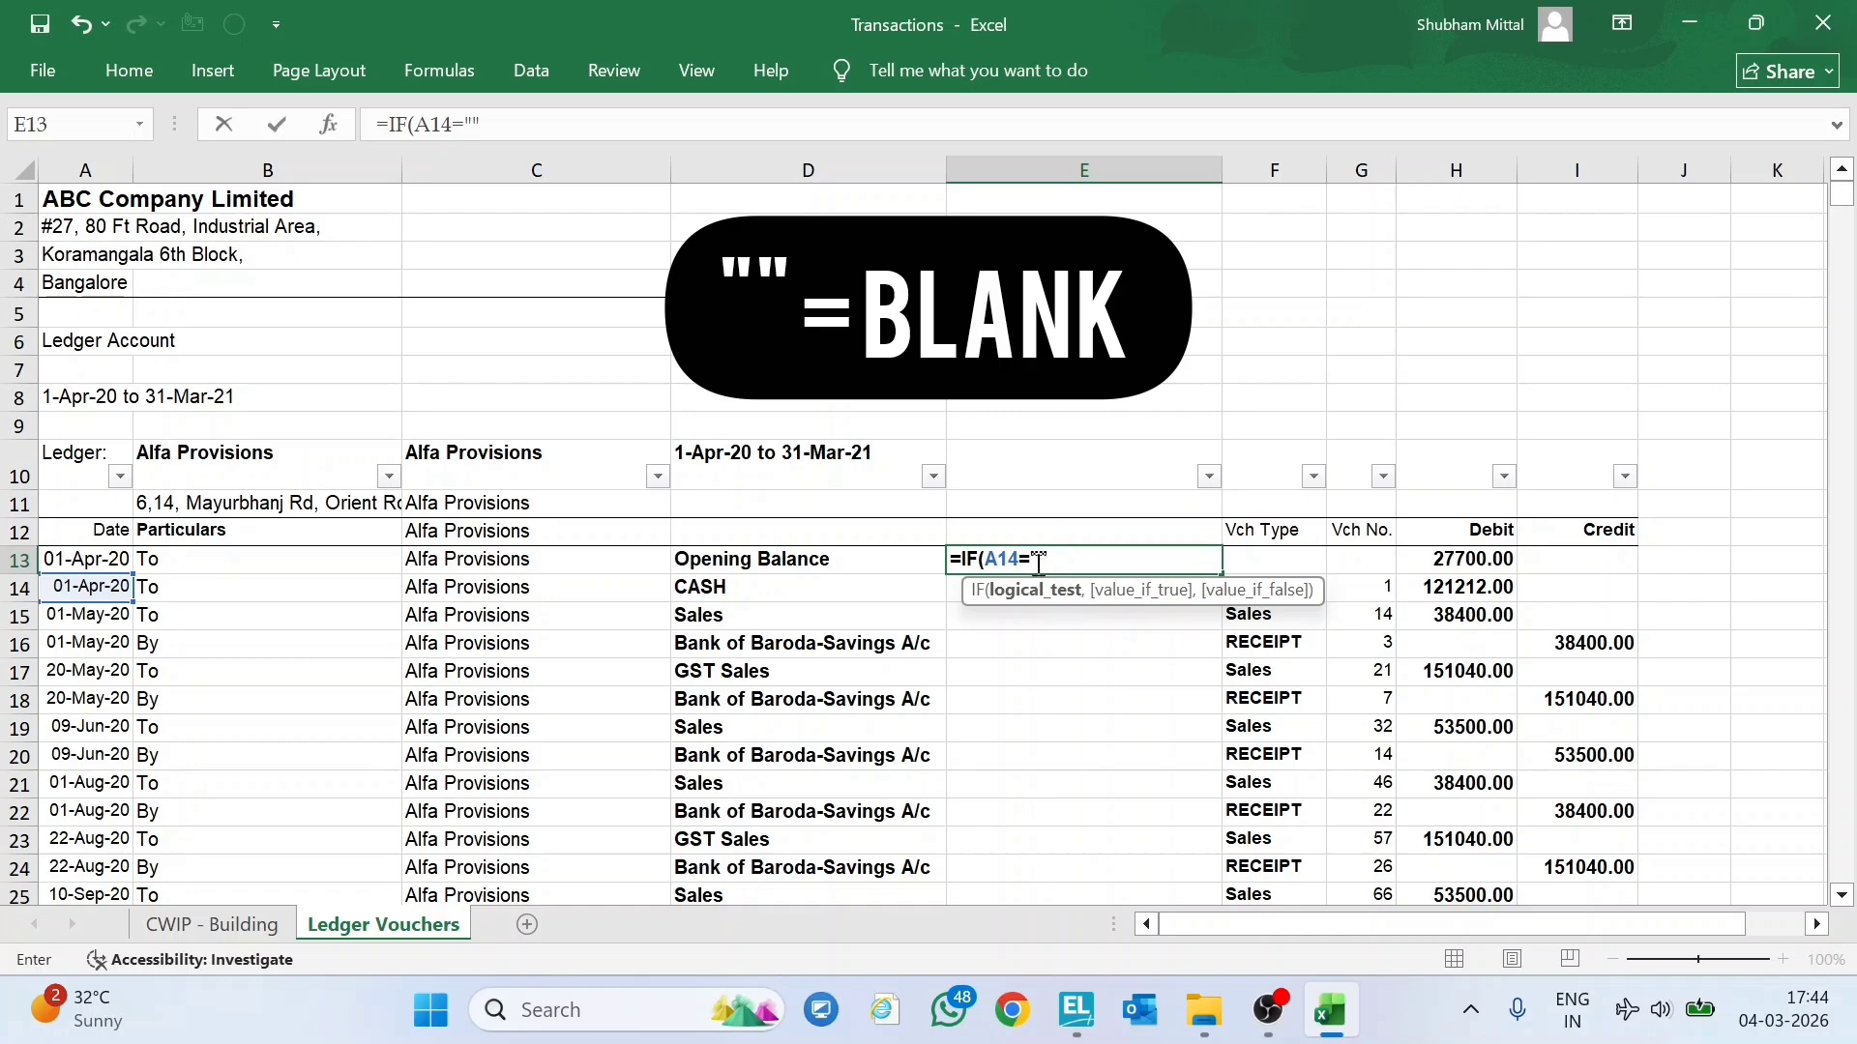
text("",)
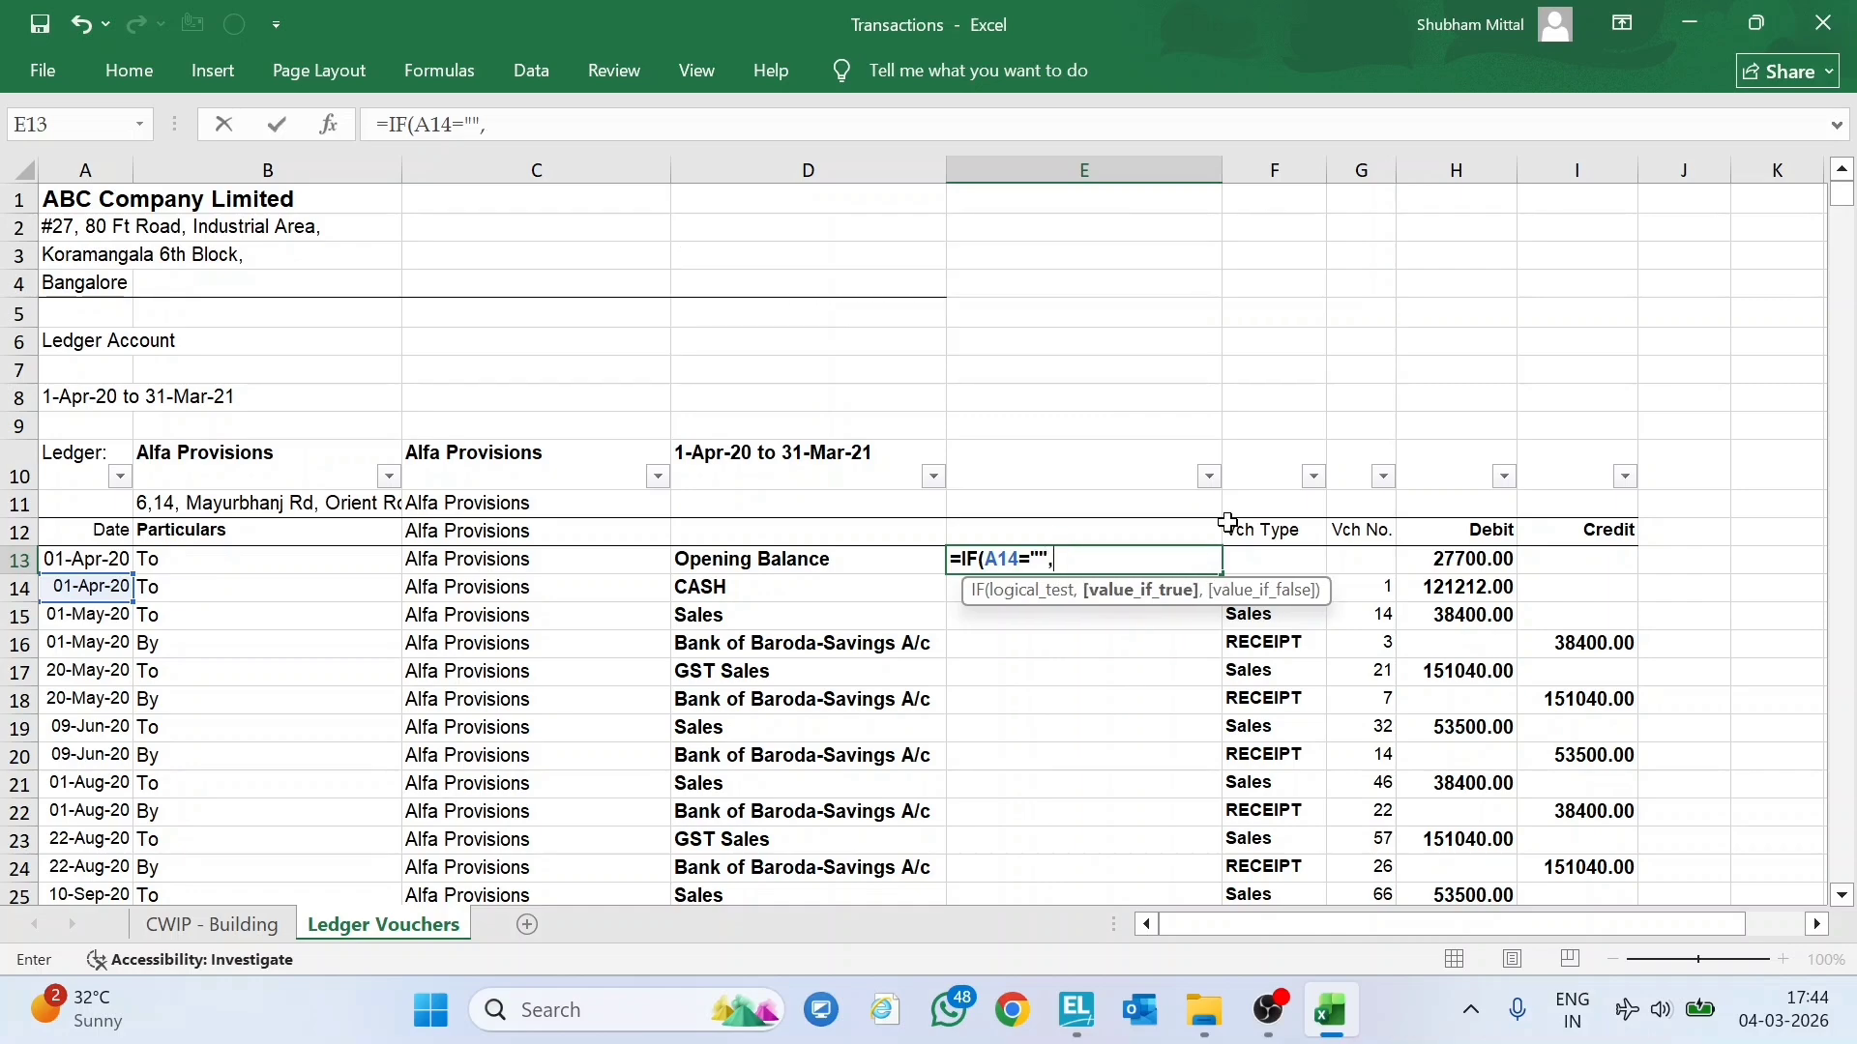
click(707, 587)
text(,)
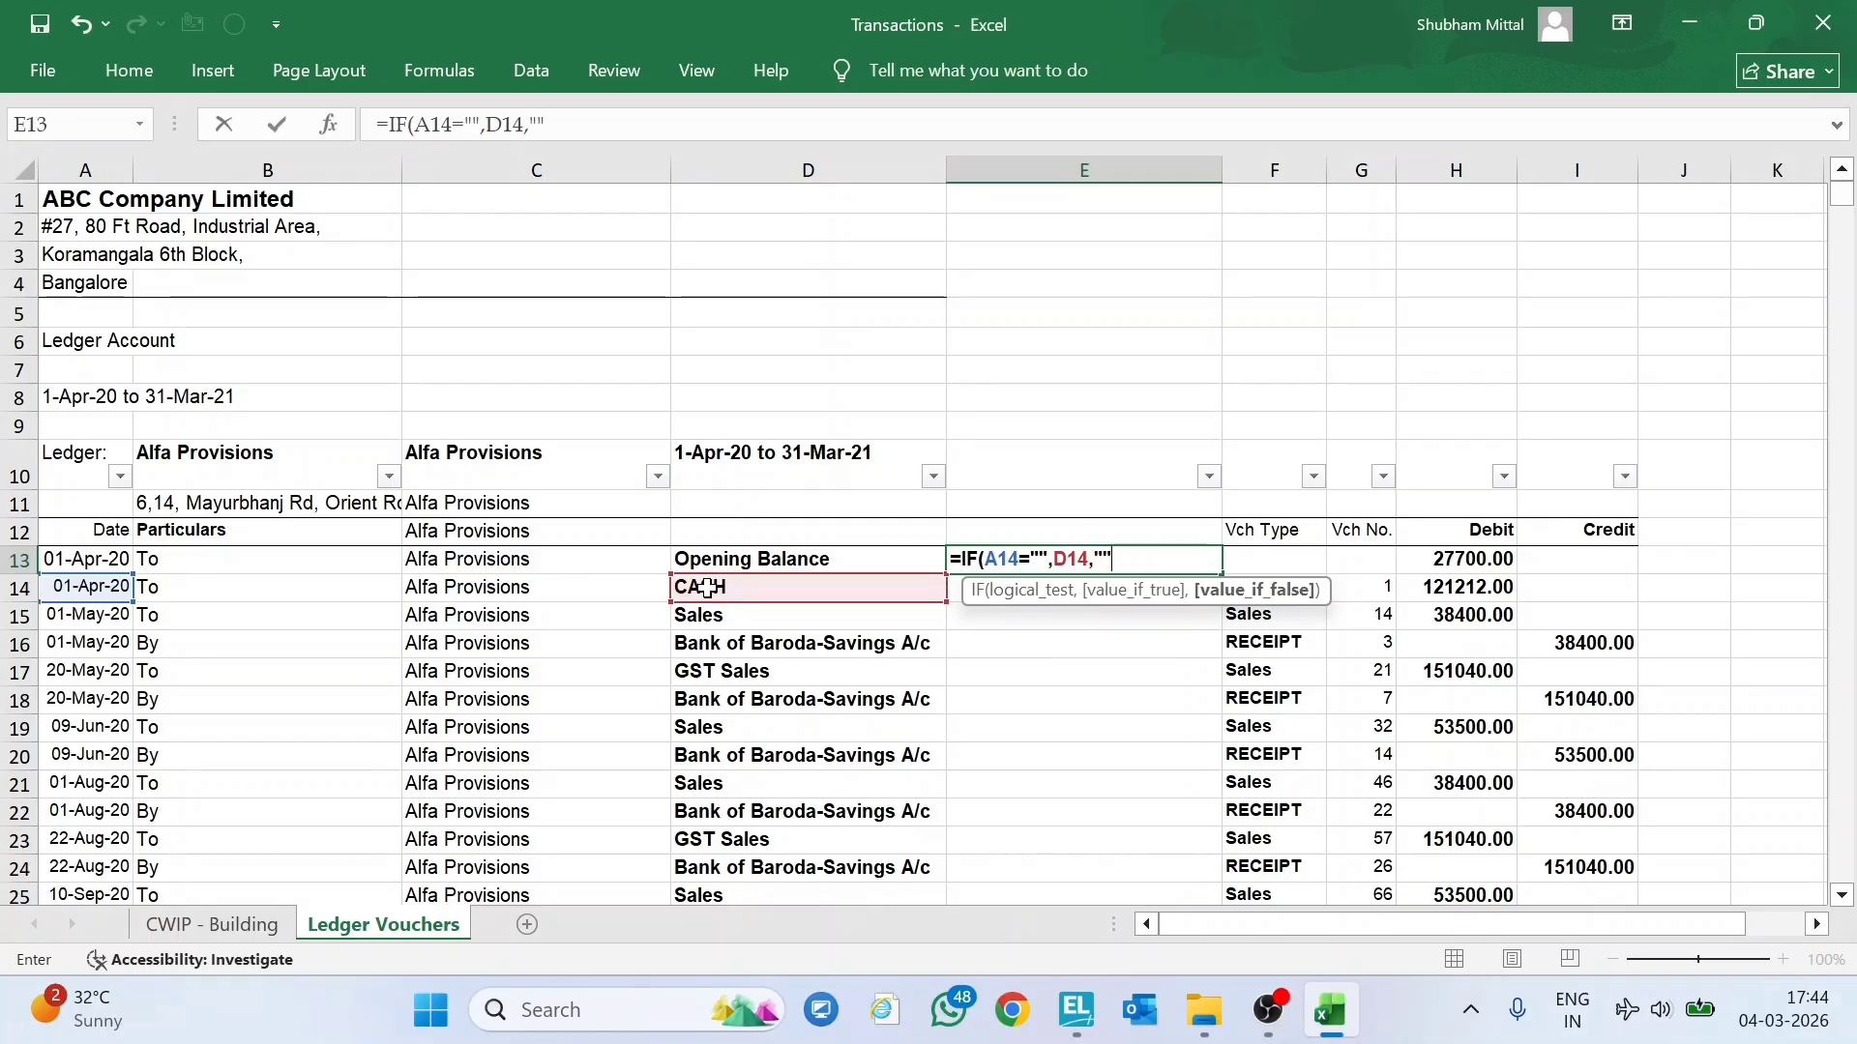
text("")
key(Return)
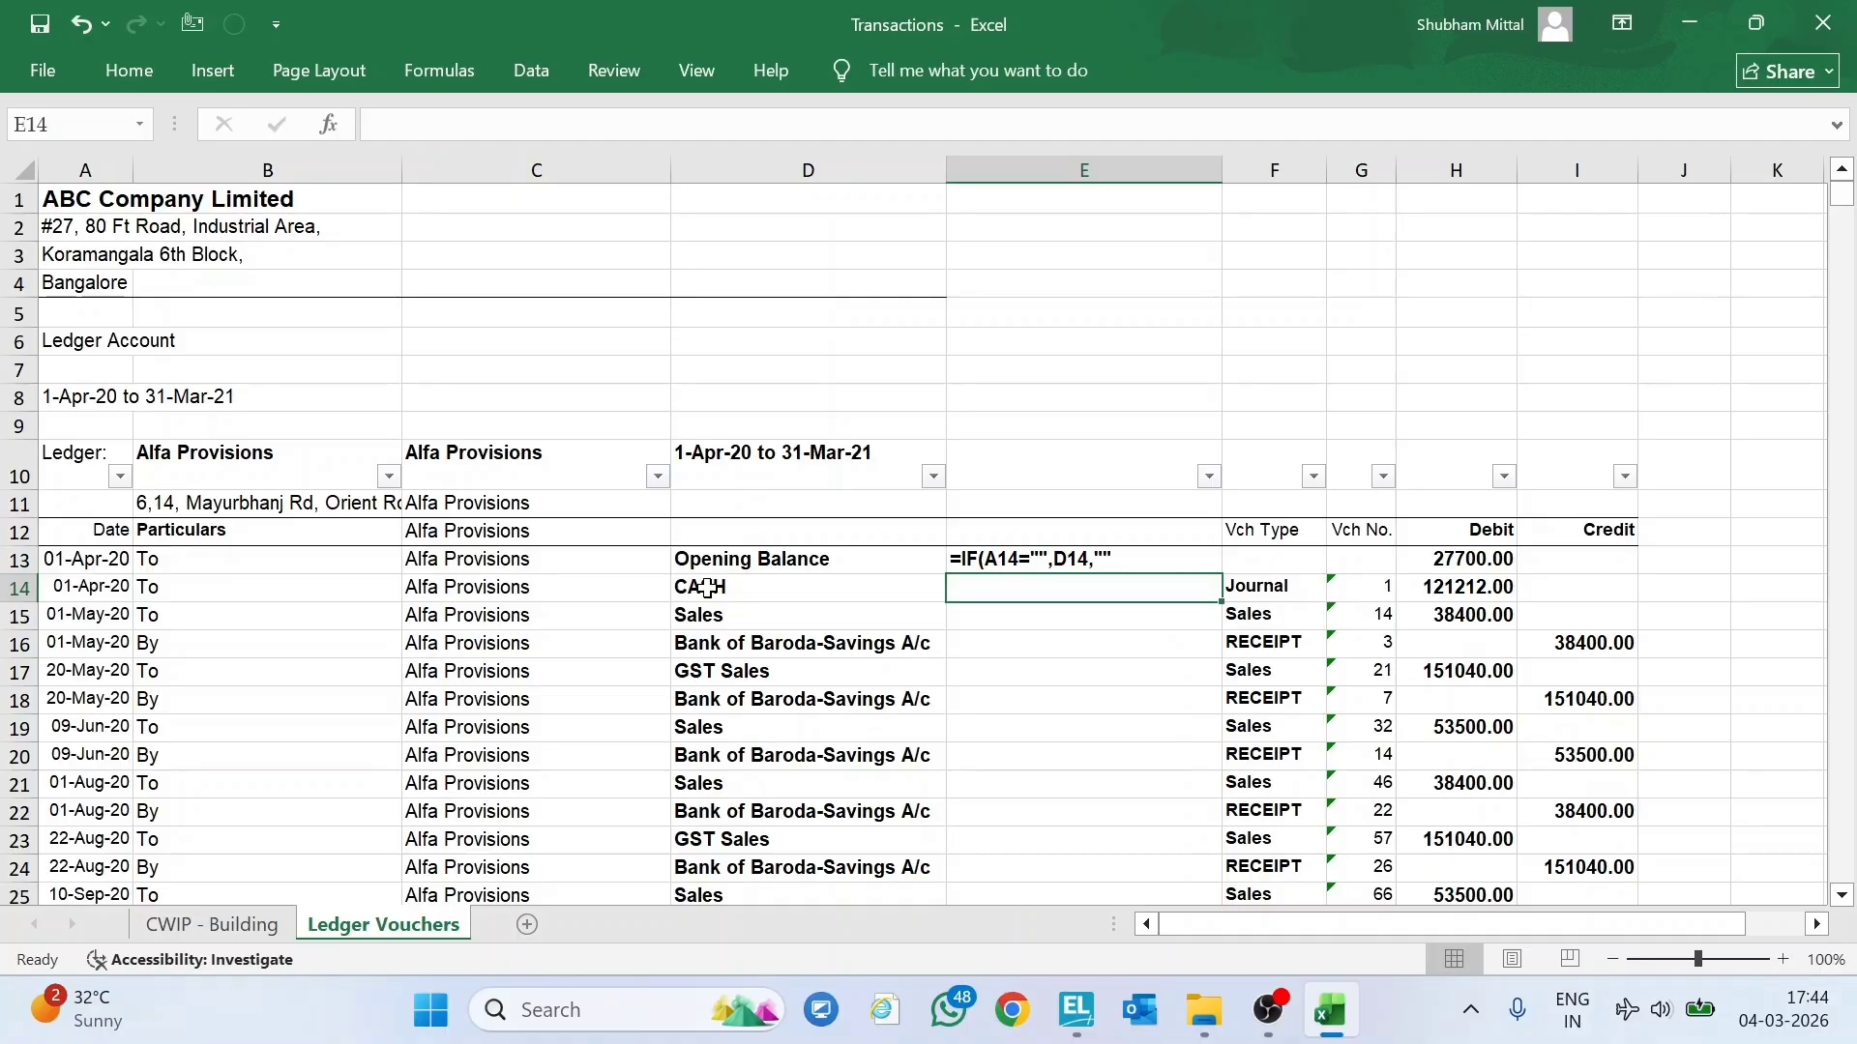
key(Up)
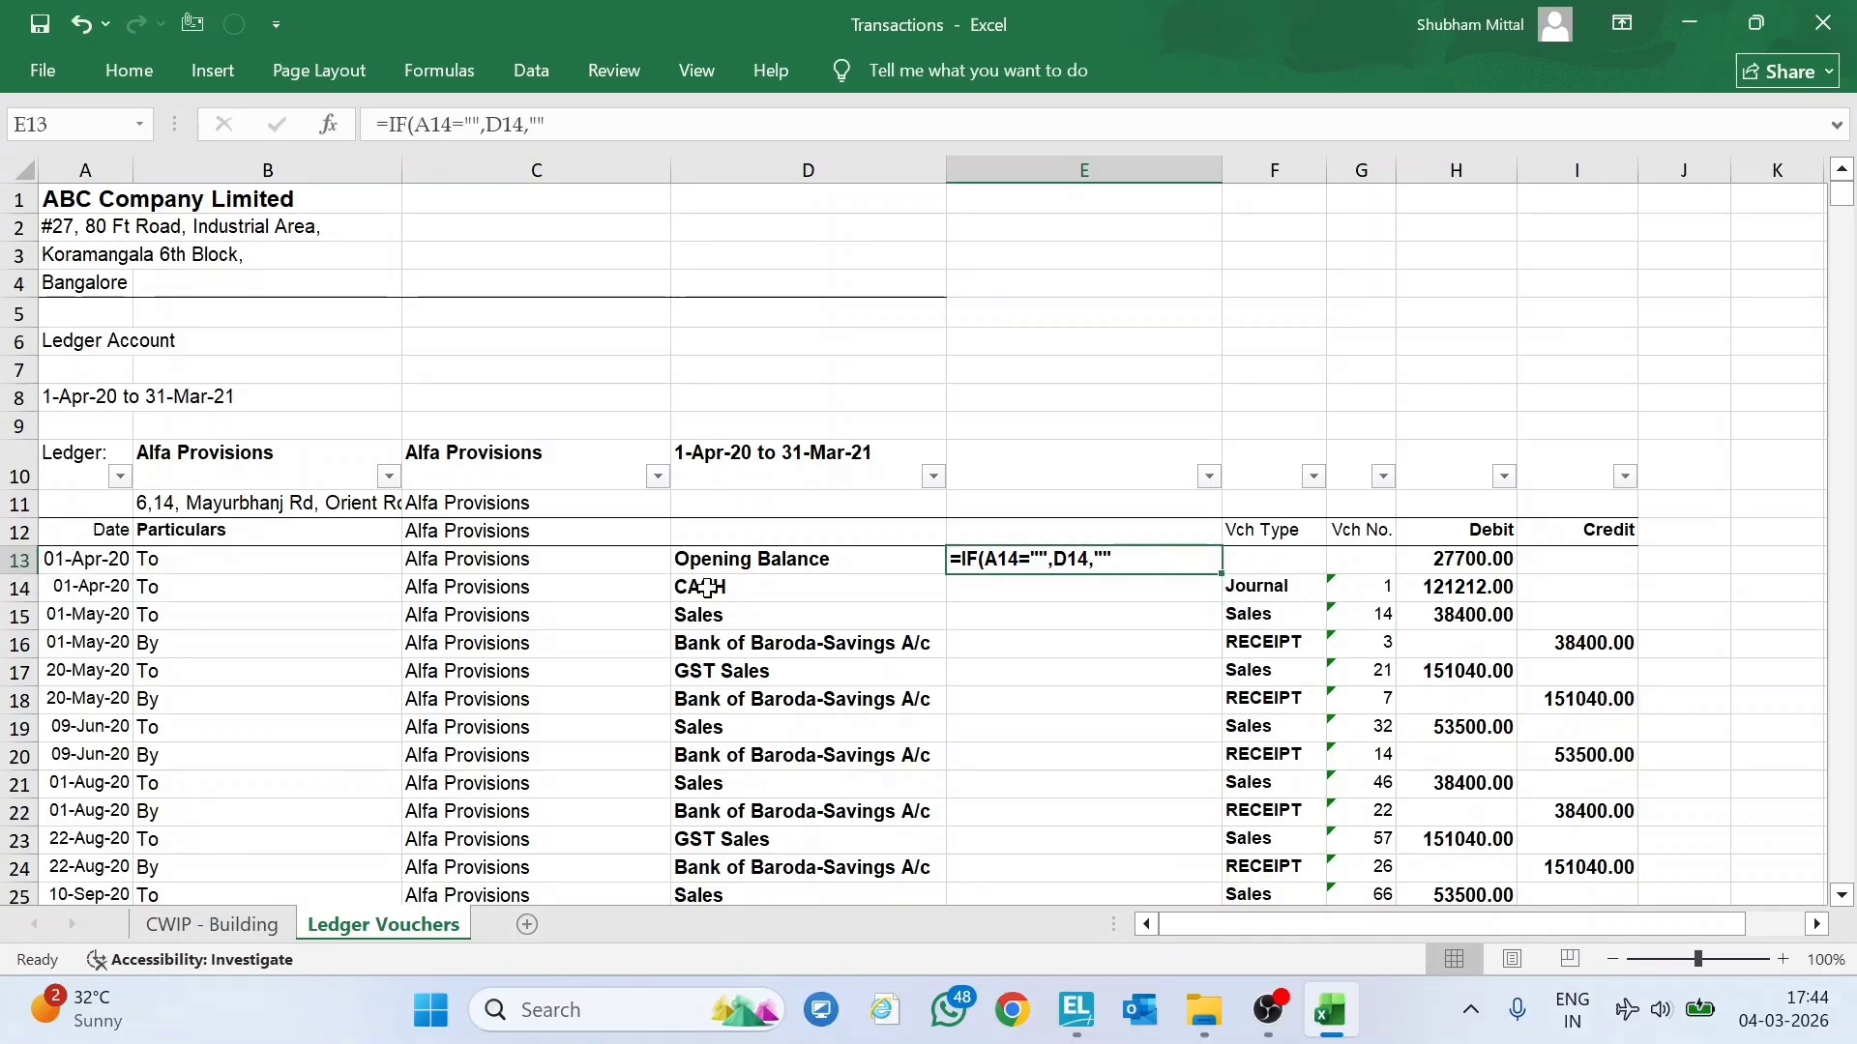
Set the number format of the whole column E to General.
key(ctrl+space)
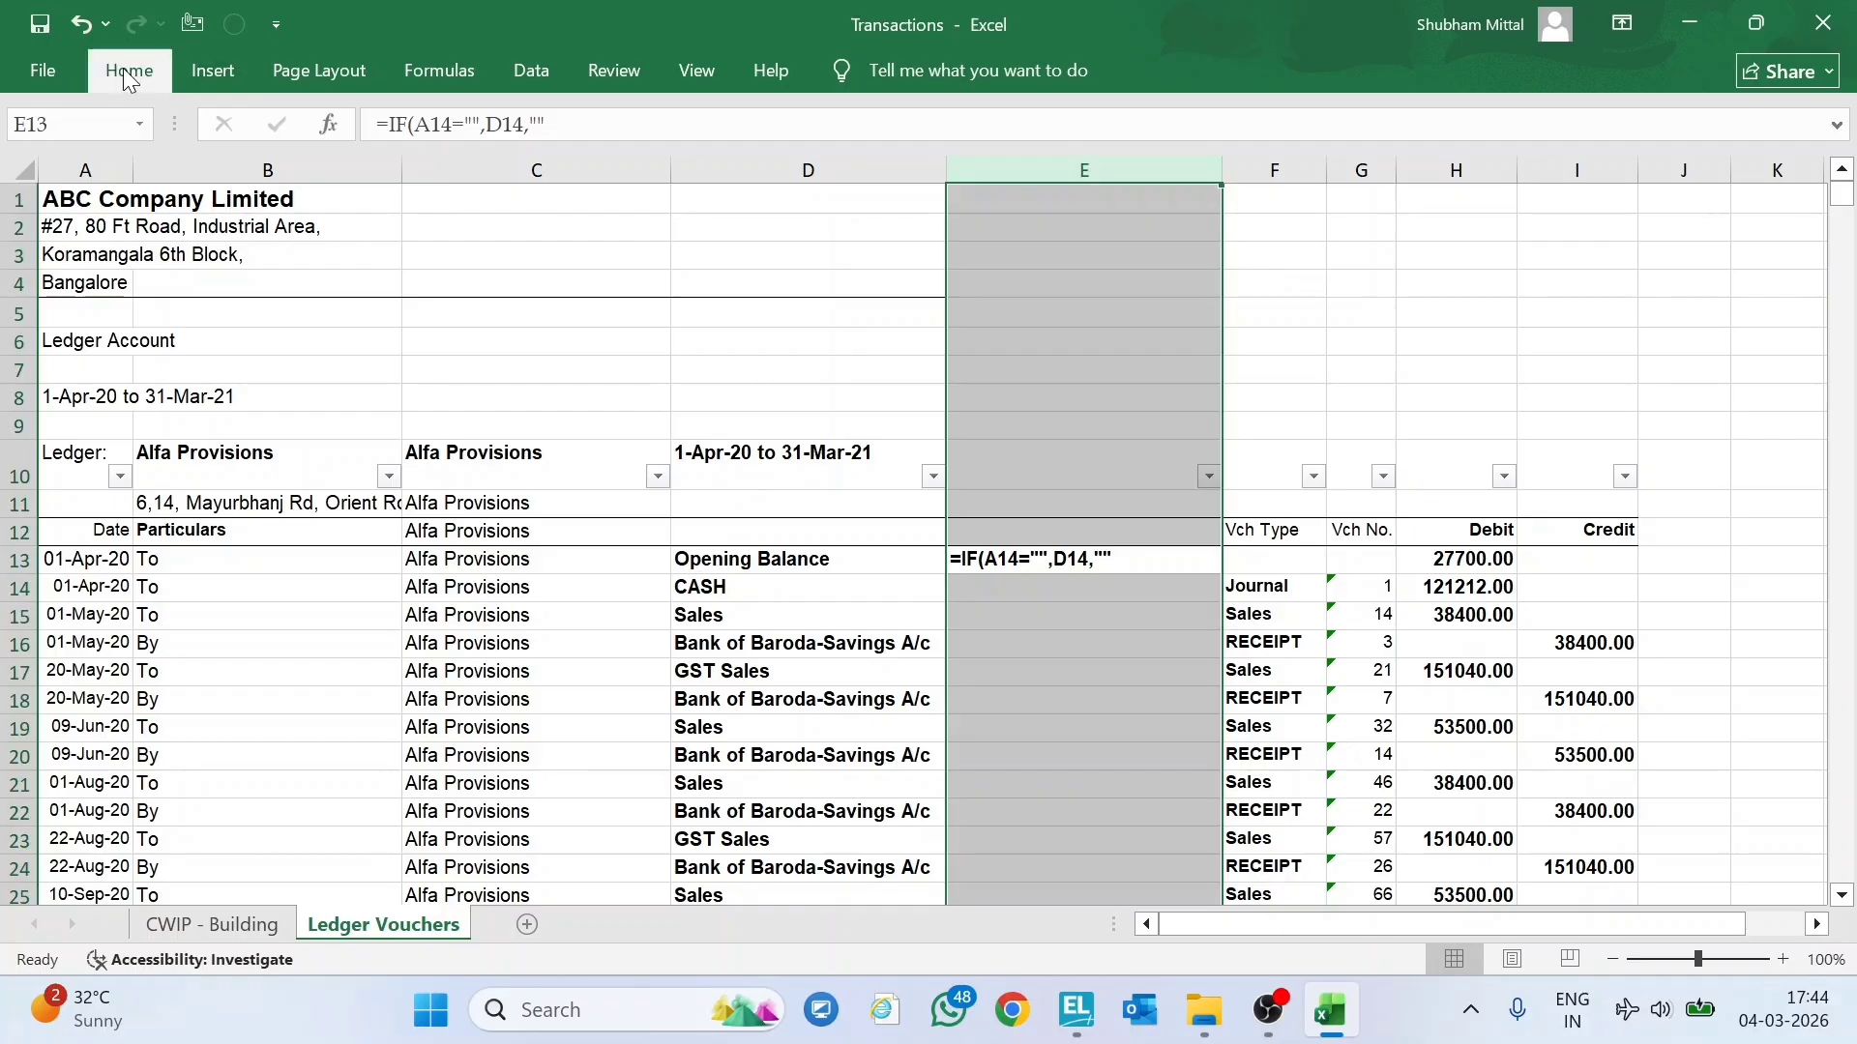
click(134, 74)
click(805, 122)
text(General)
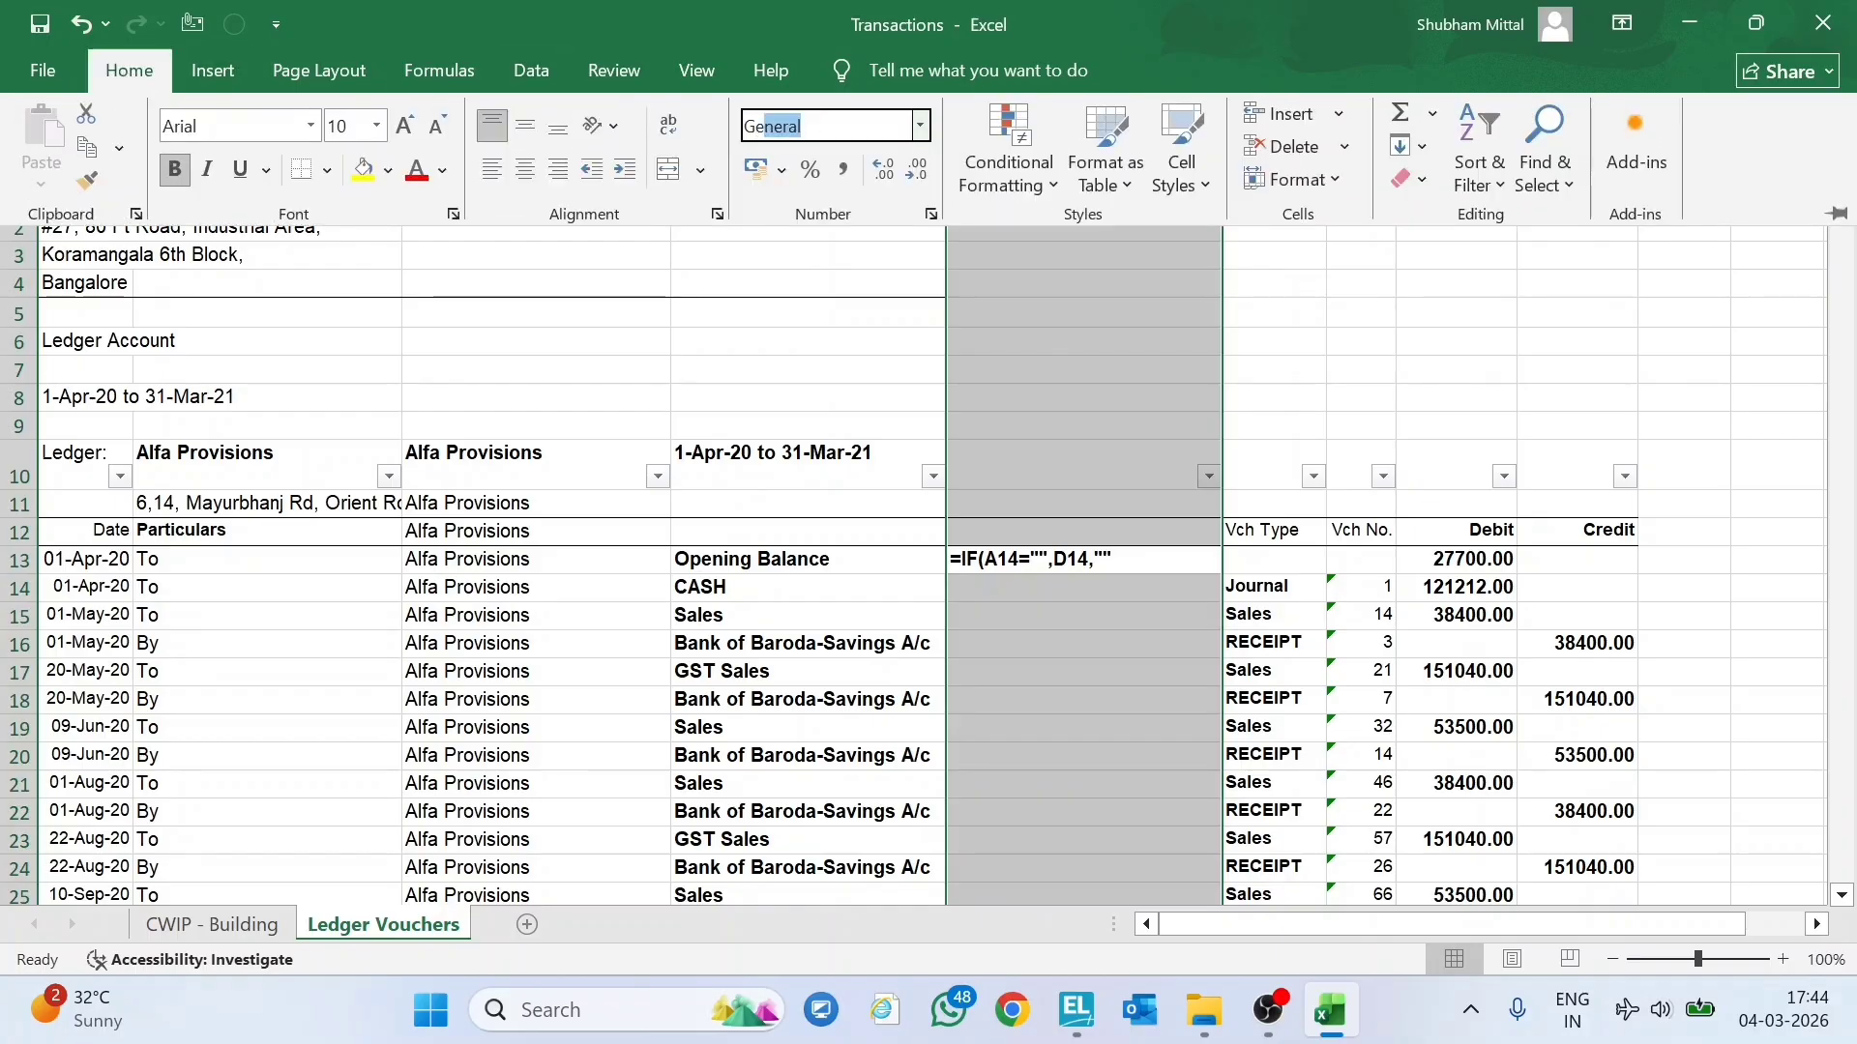
key(Return)
key(Right)
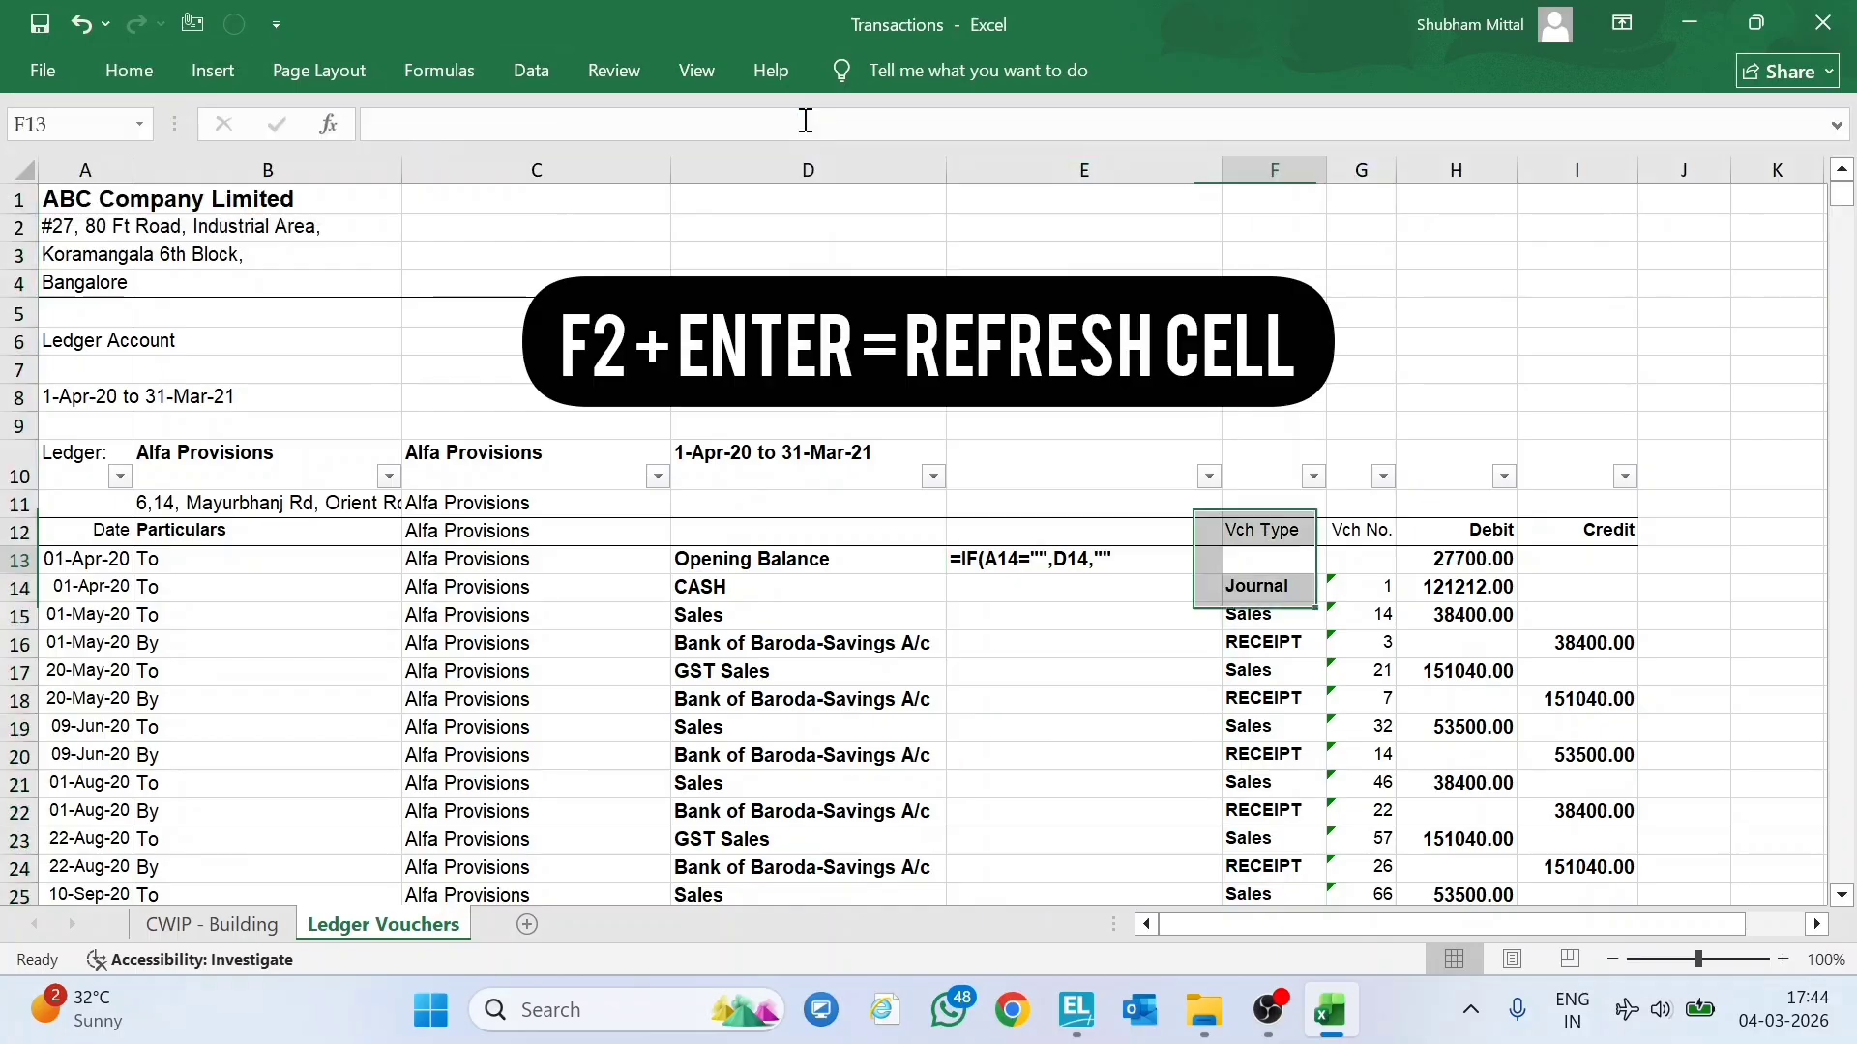
Re-enter the formula in E13 so it calculates as =IF(A14="",D14,"").
key(Left)
key(F2)
key(Return)
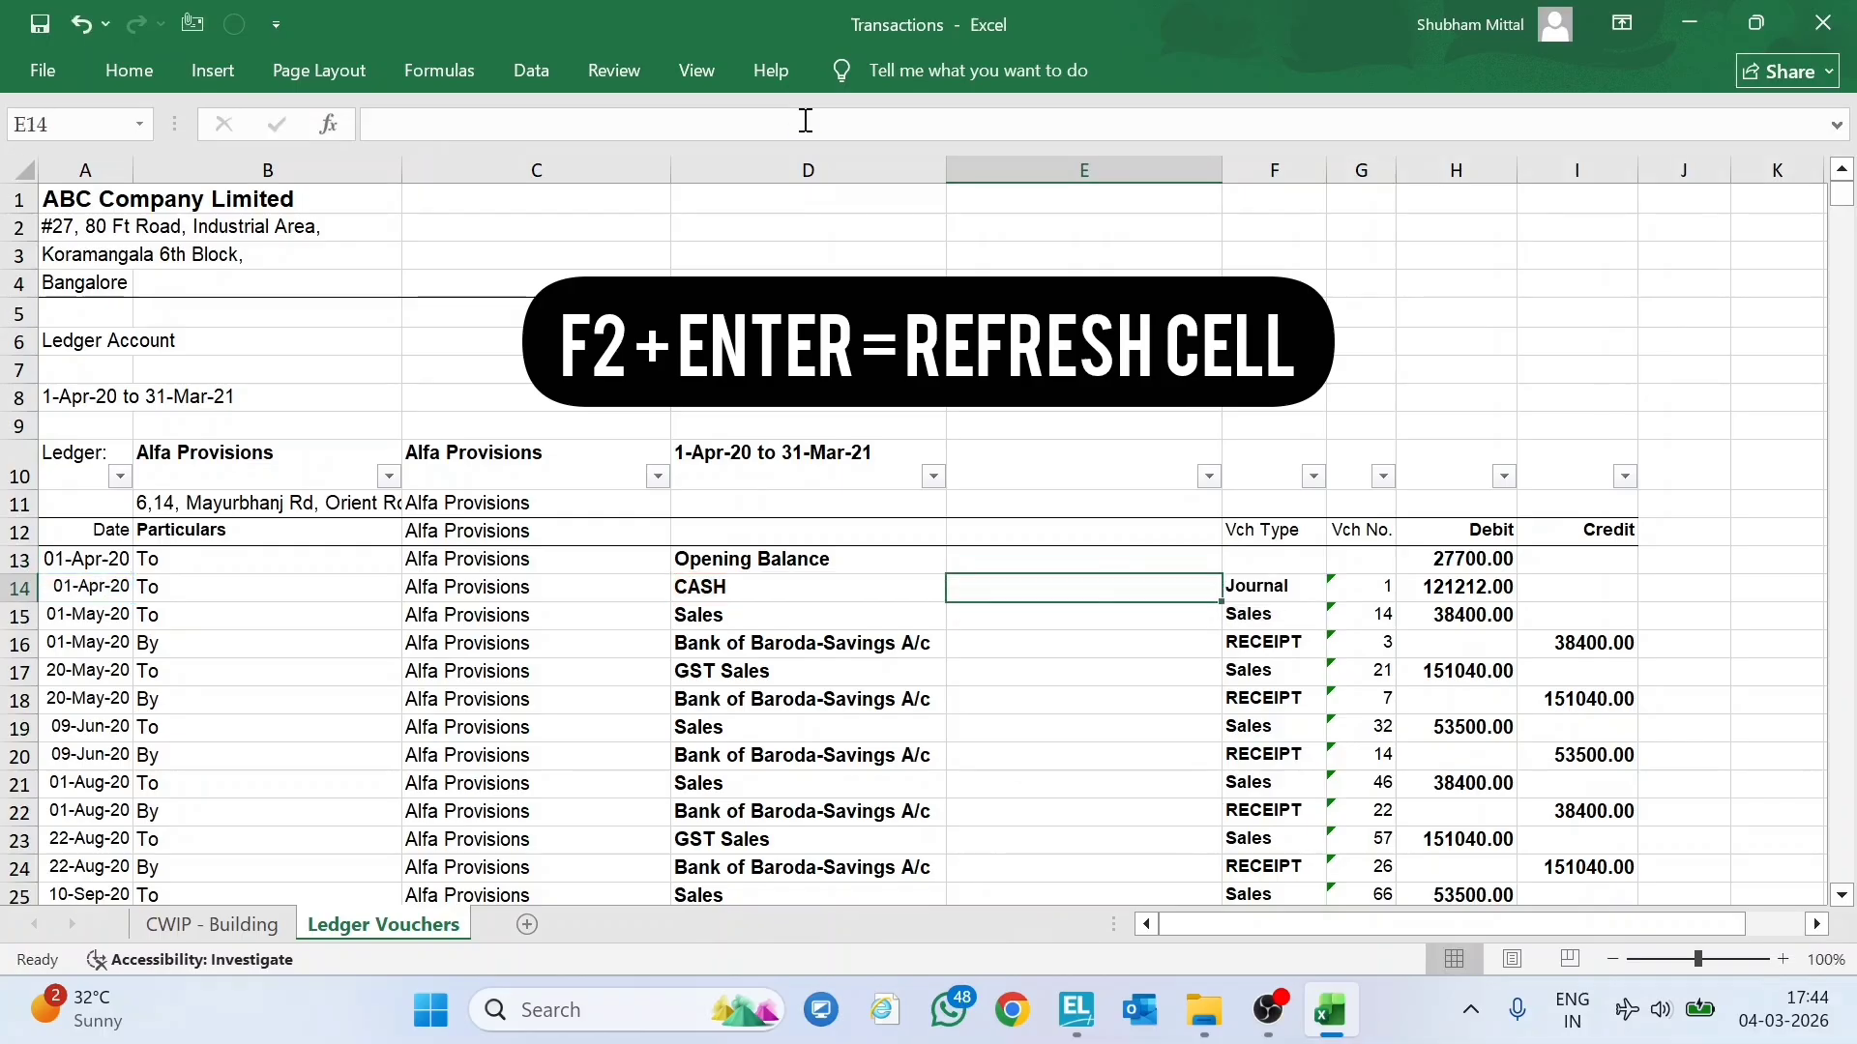
Copy the E13 narration formula down column E to the last row of ledger data.
key(ctrl+c)
key(Left)
key(Right)
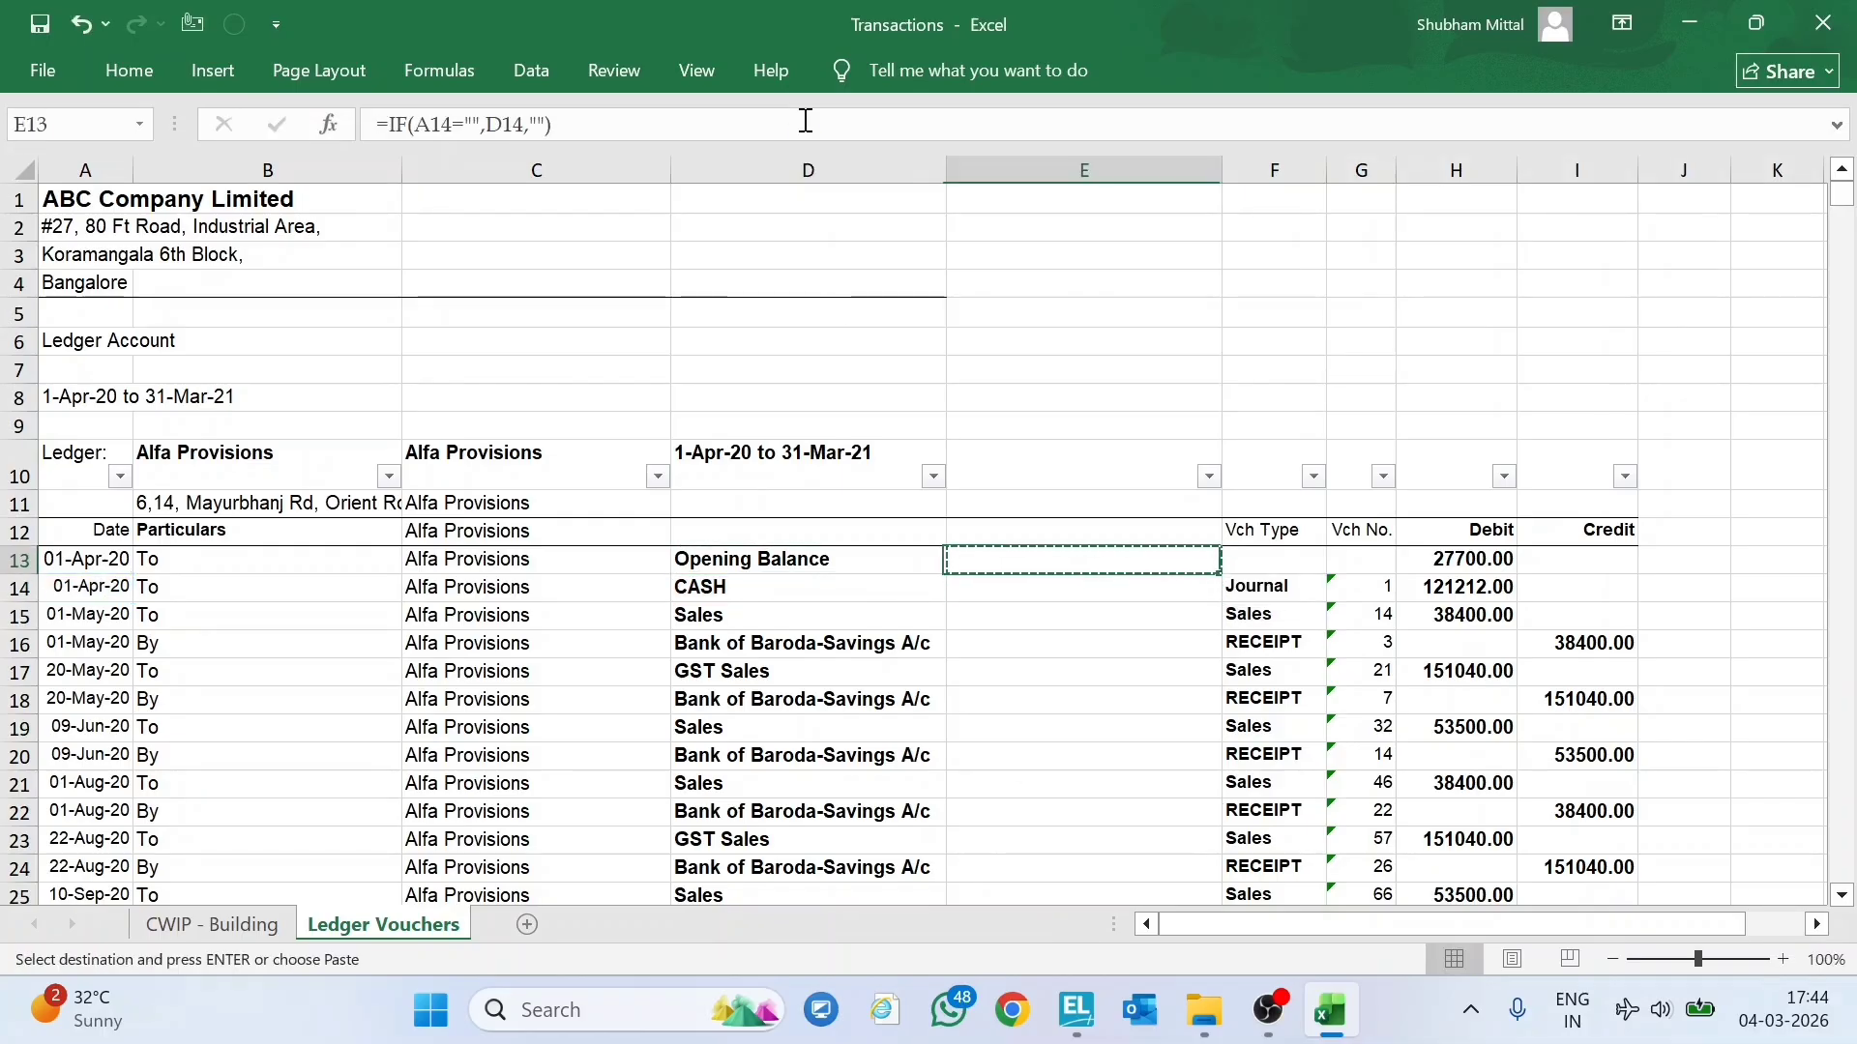
key(ctrl+Down)
key(Left)
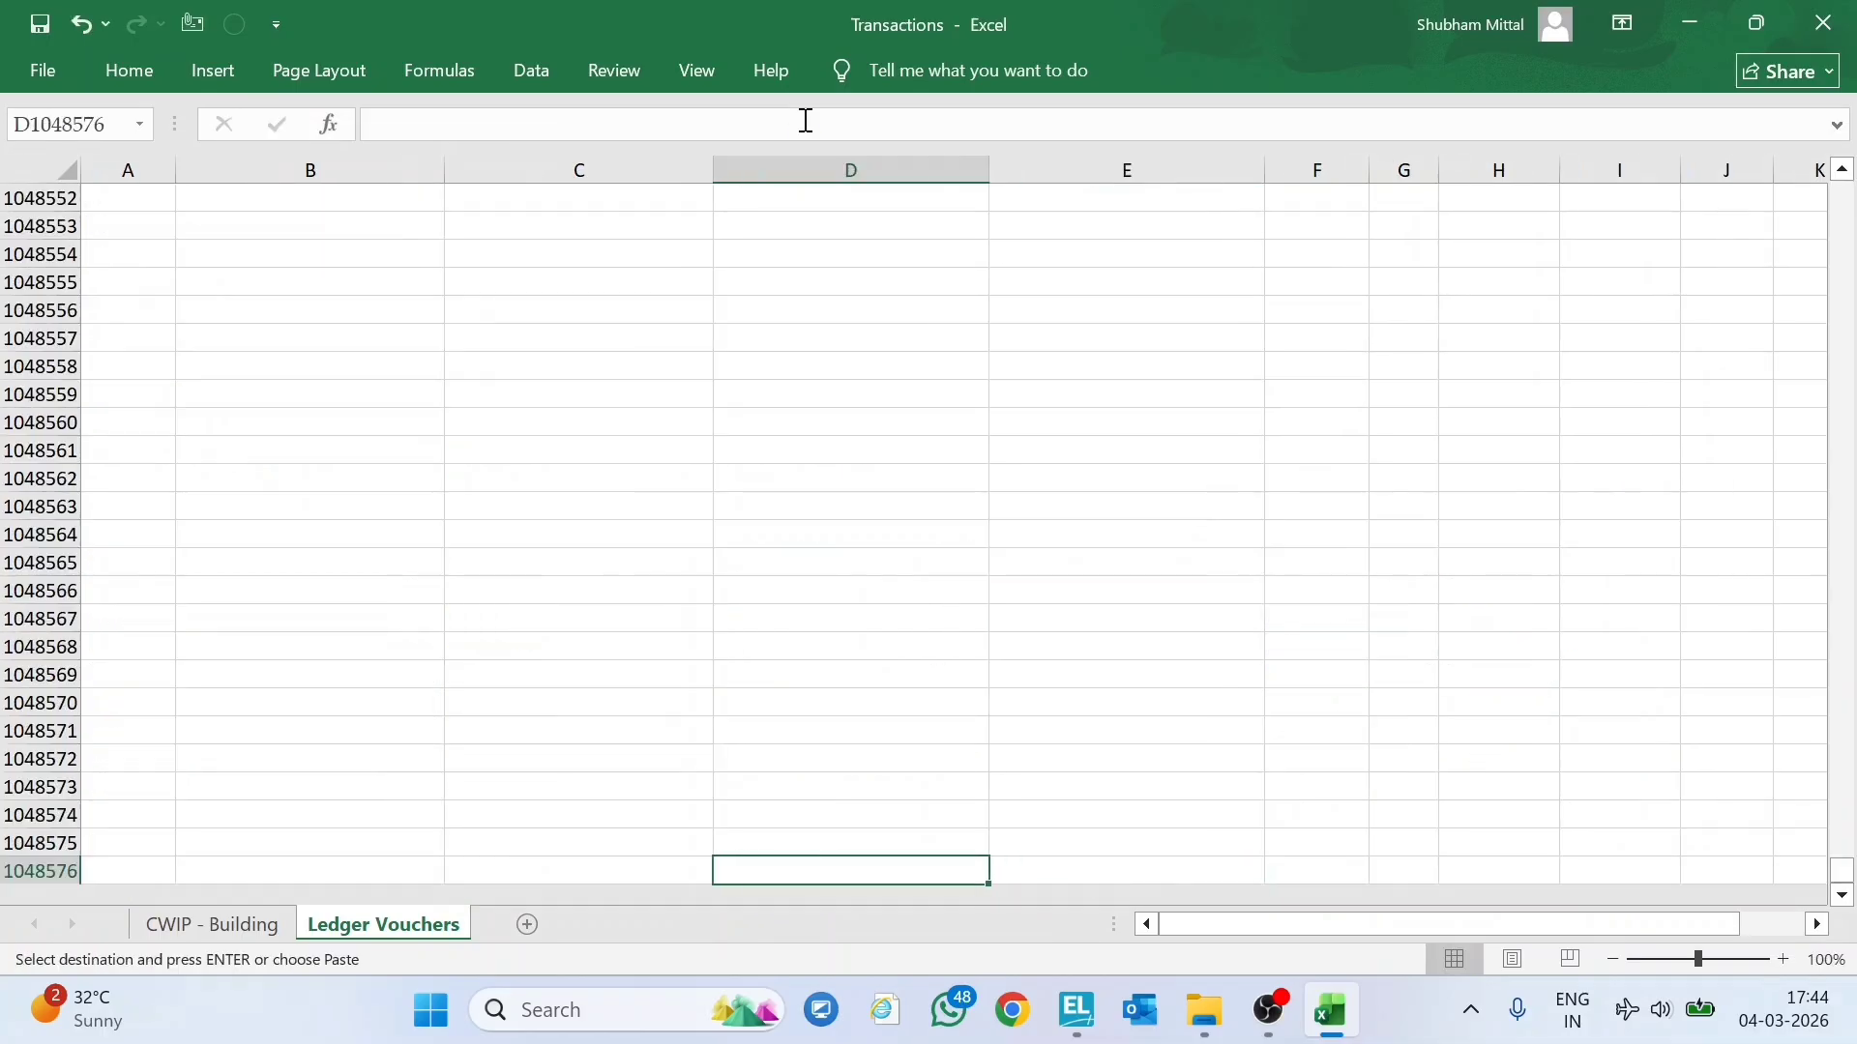
key(ctrl+Up)
key(Right)
key(ctrl+shift+Up)
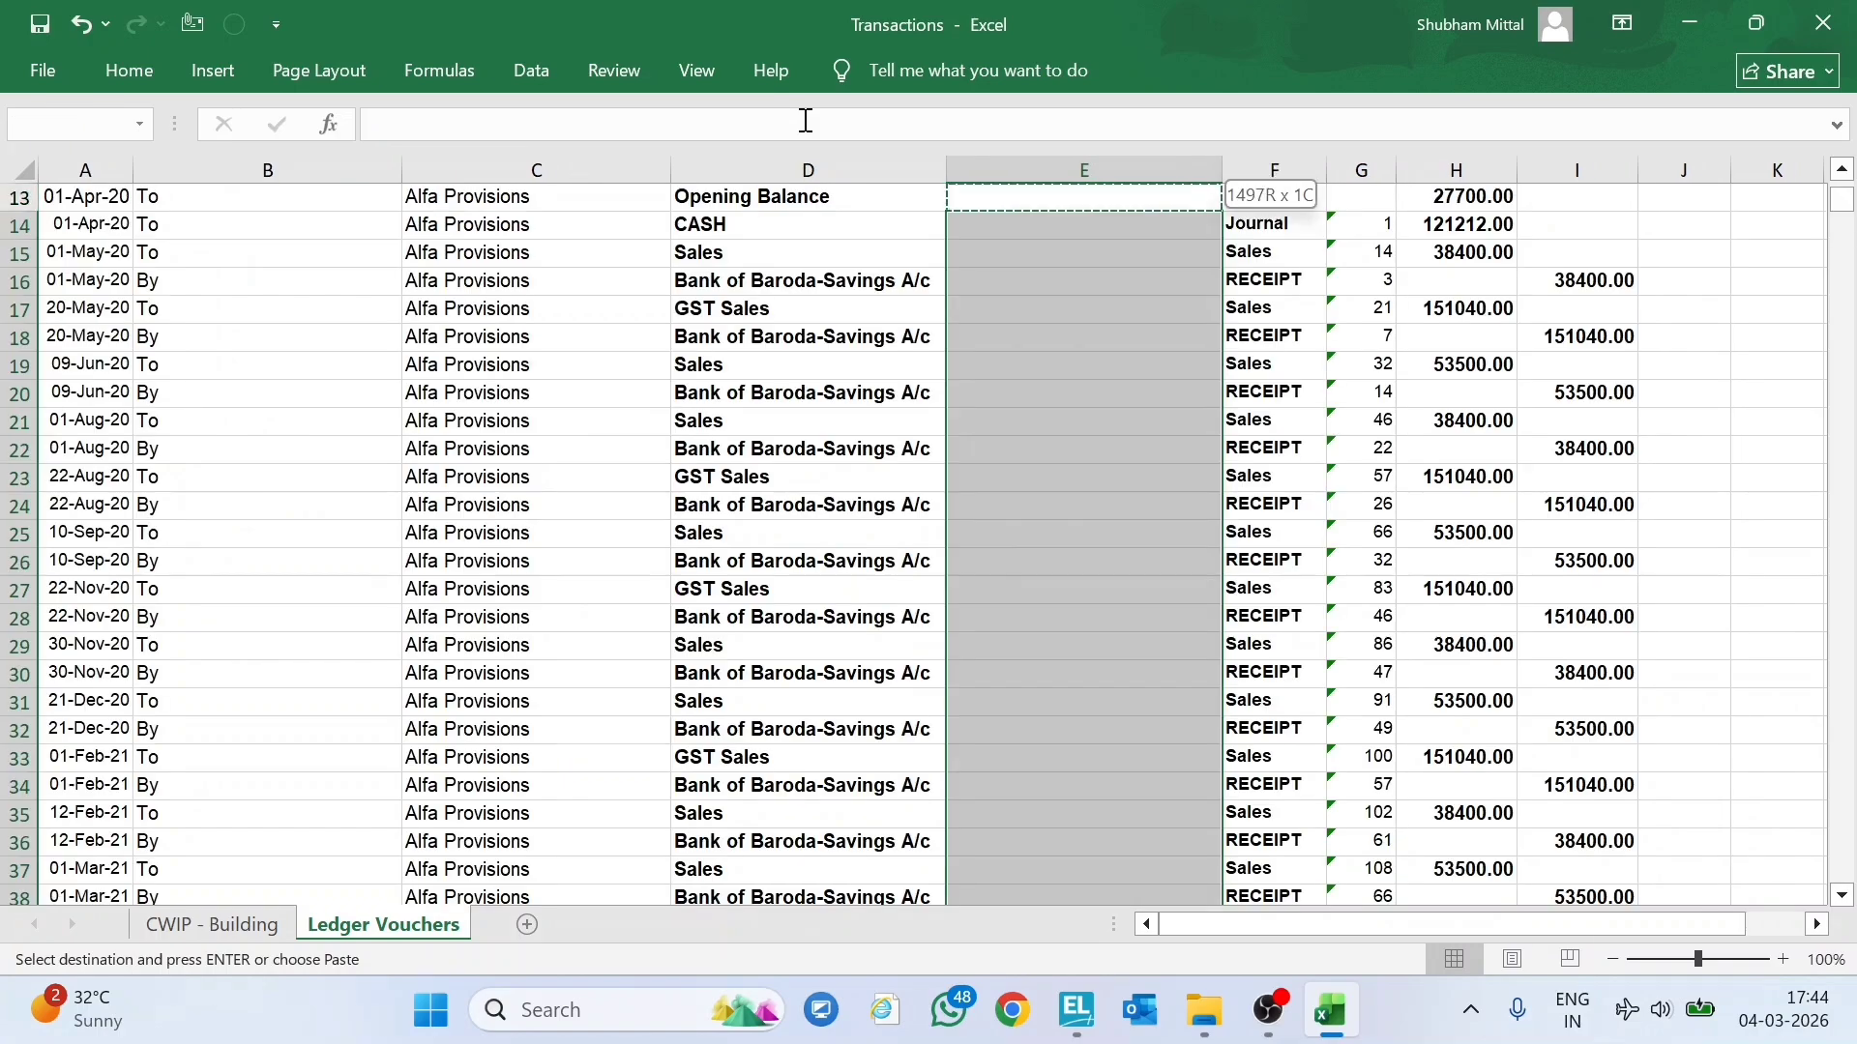
key(Return)
key(ctrl+Up)
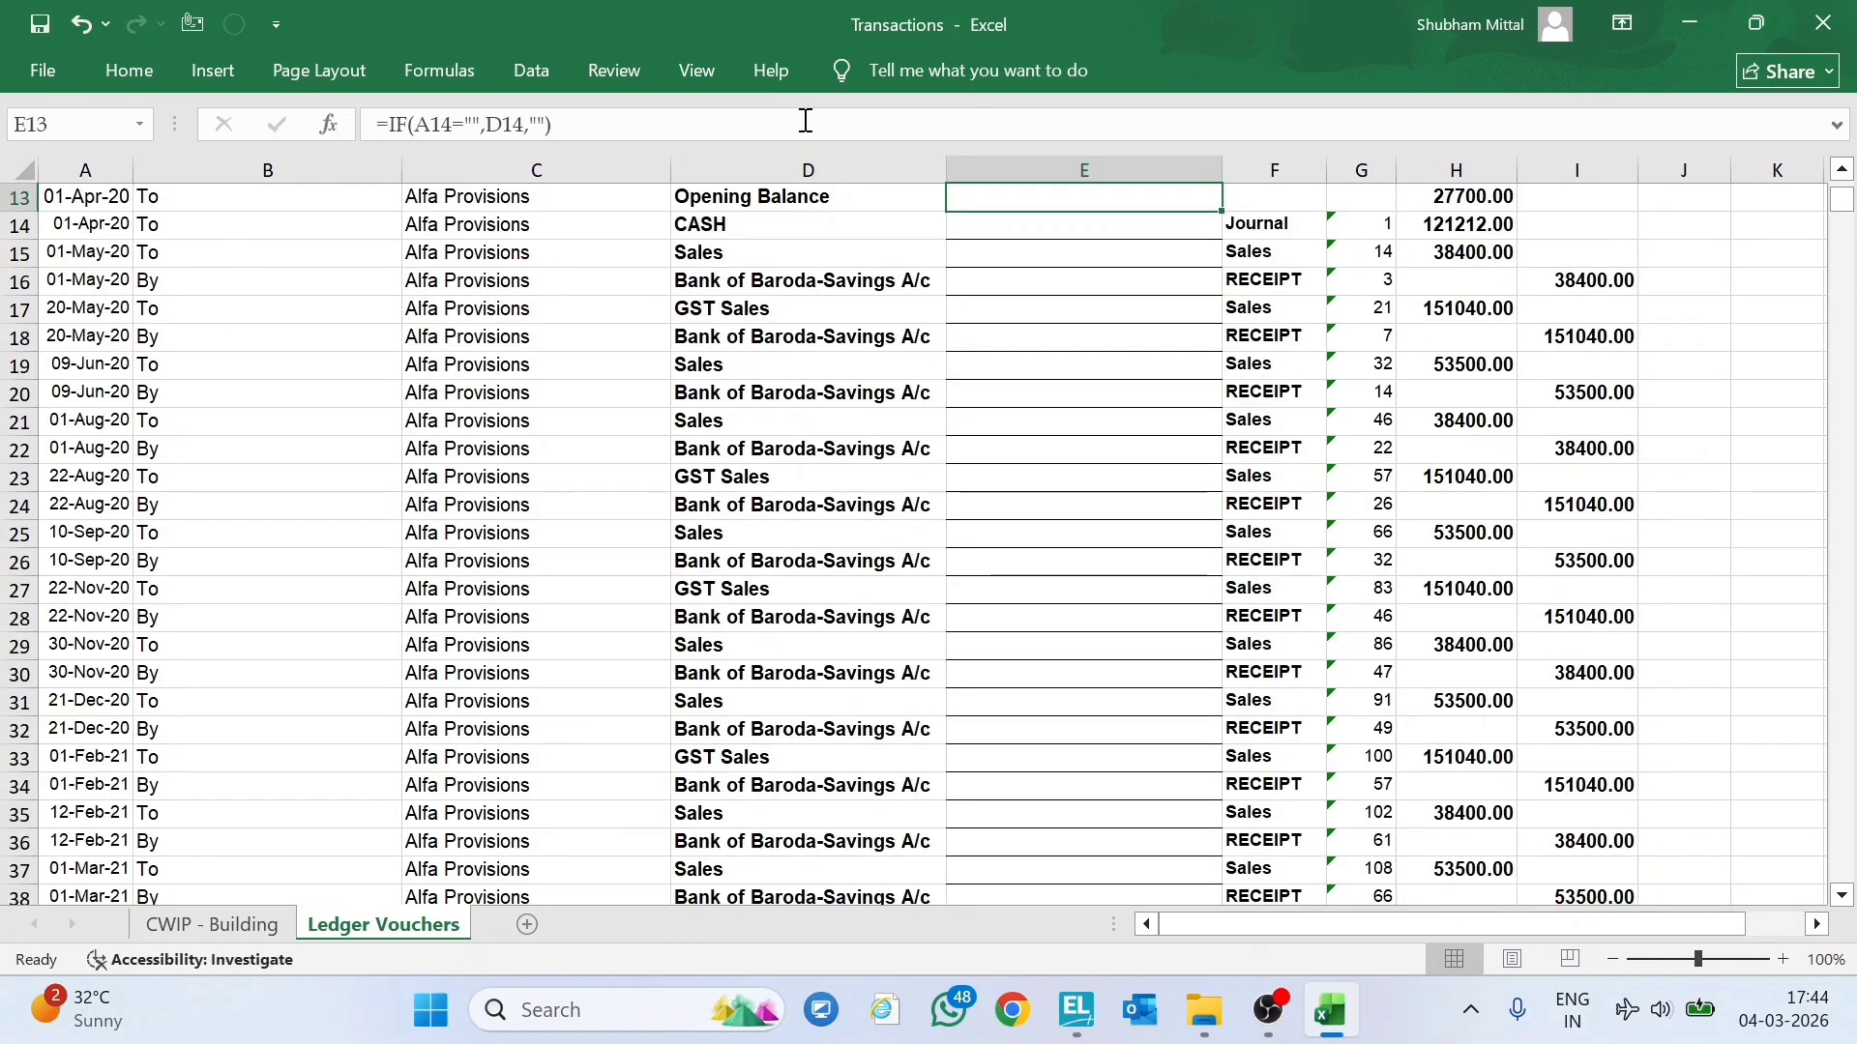
Compare the narrations in column E with the italic narration rows in column D of the Bank Charges ledger.
scroll(805, 120, up, 1)
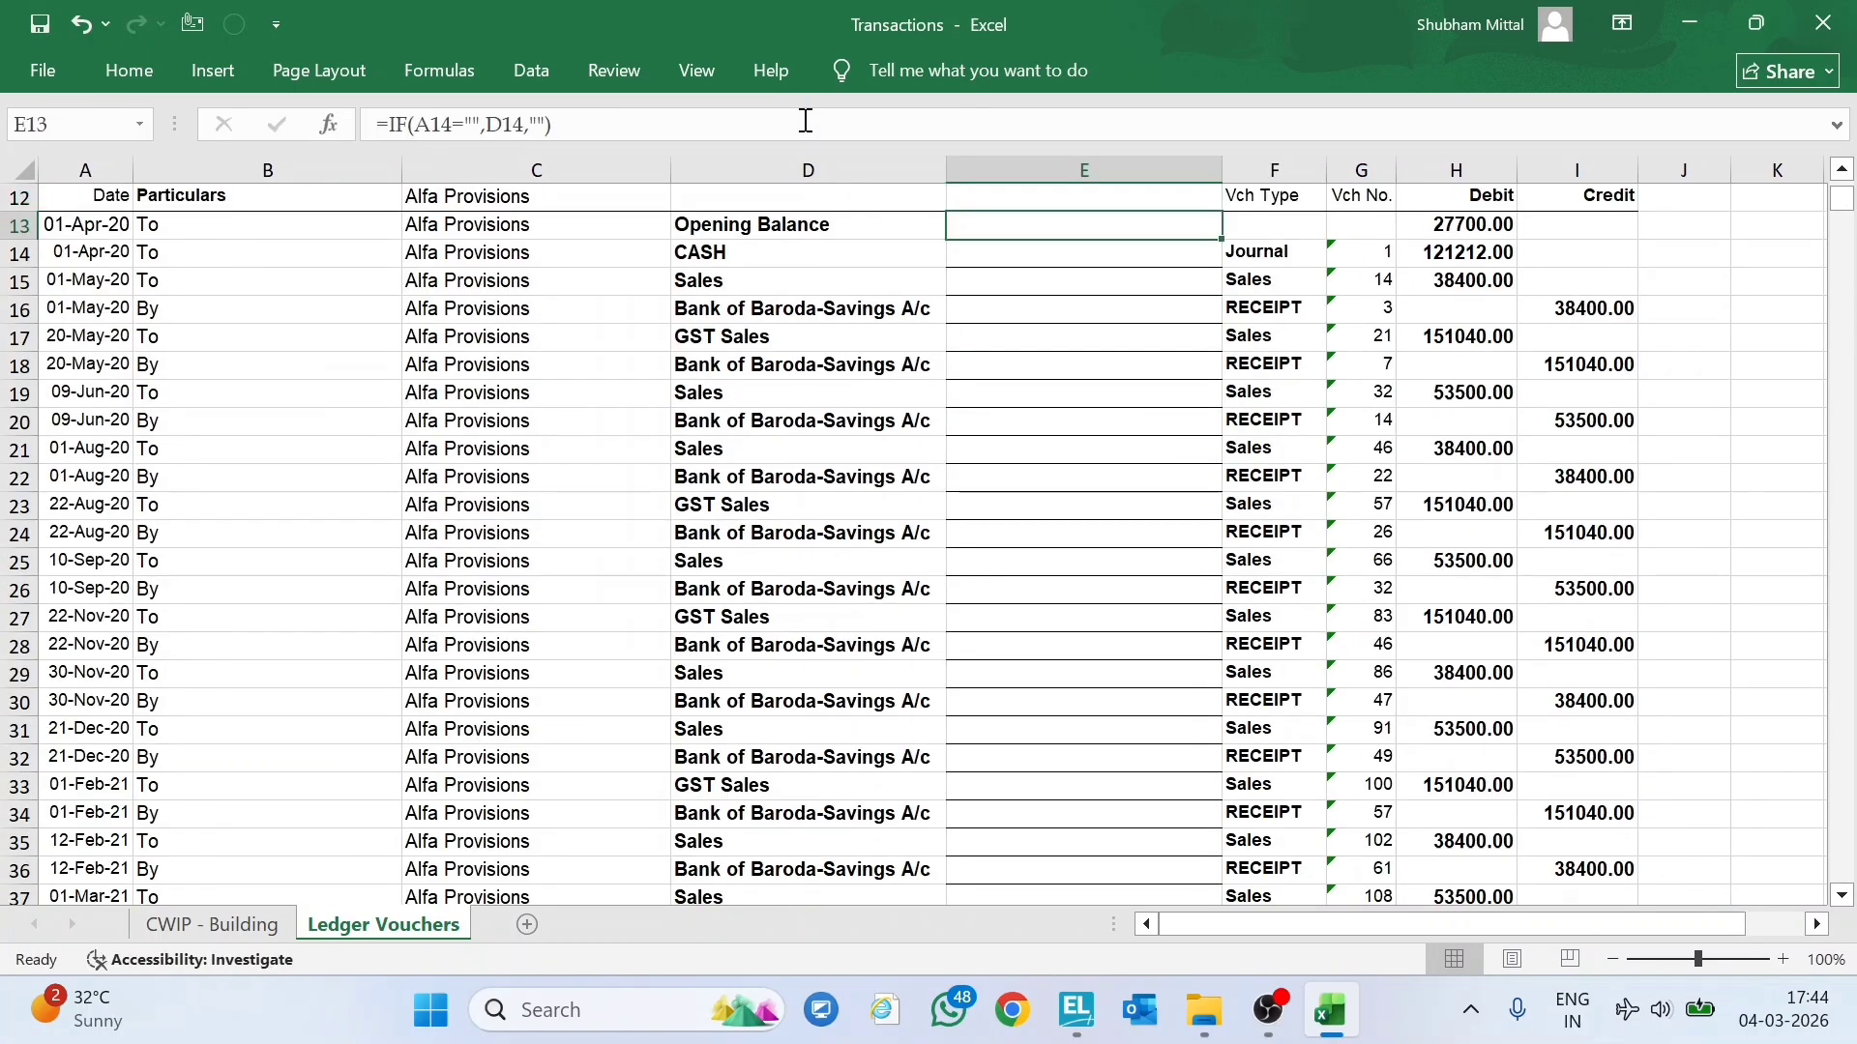
key(Page_Down)
key(Page_Down)
key(Left)
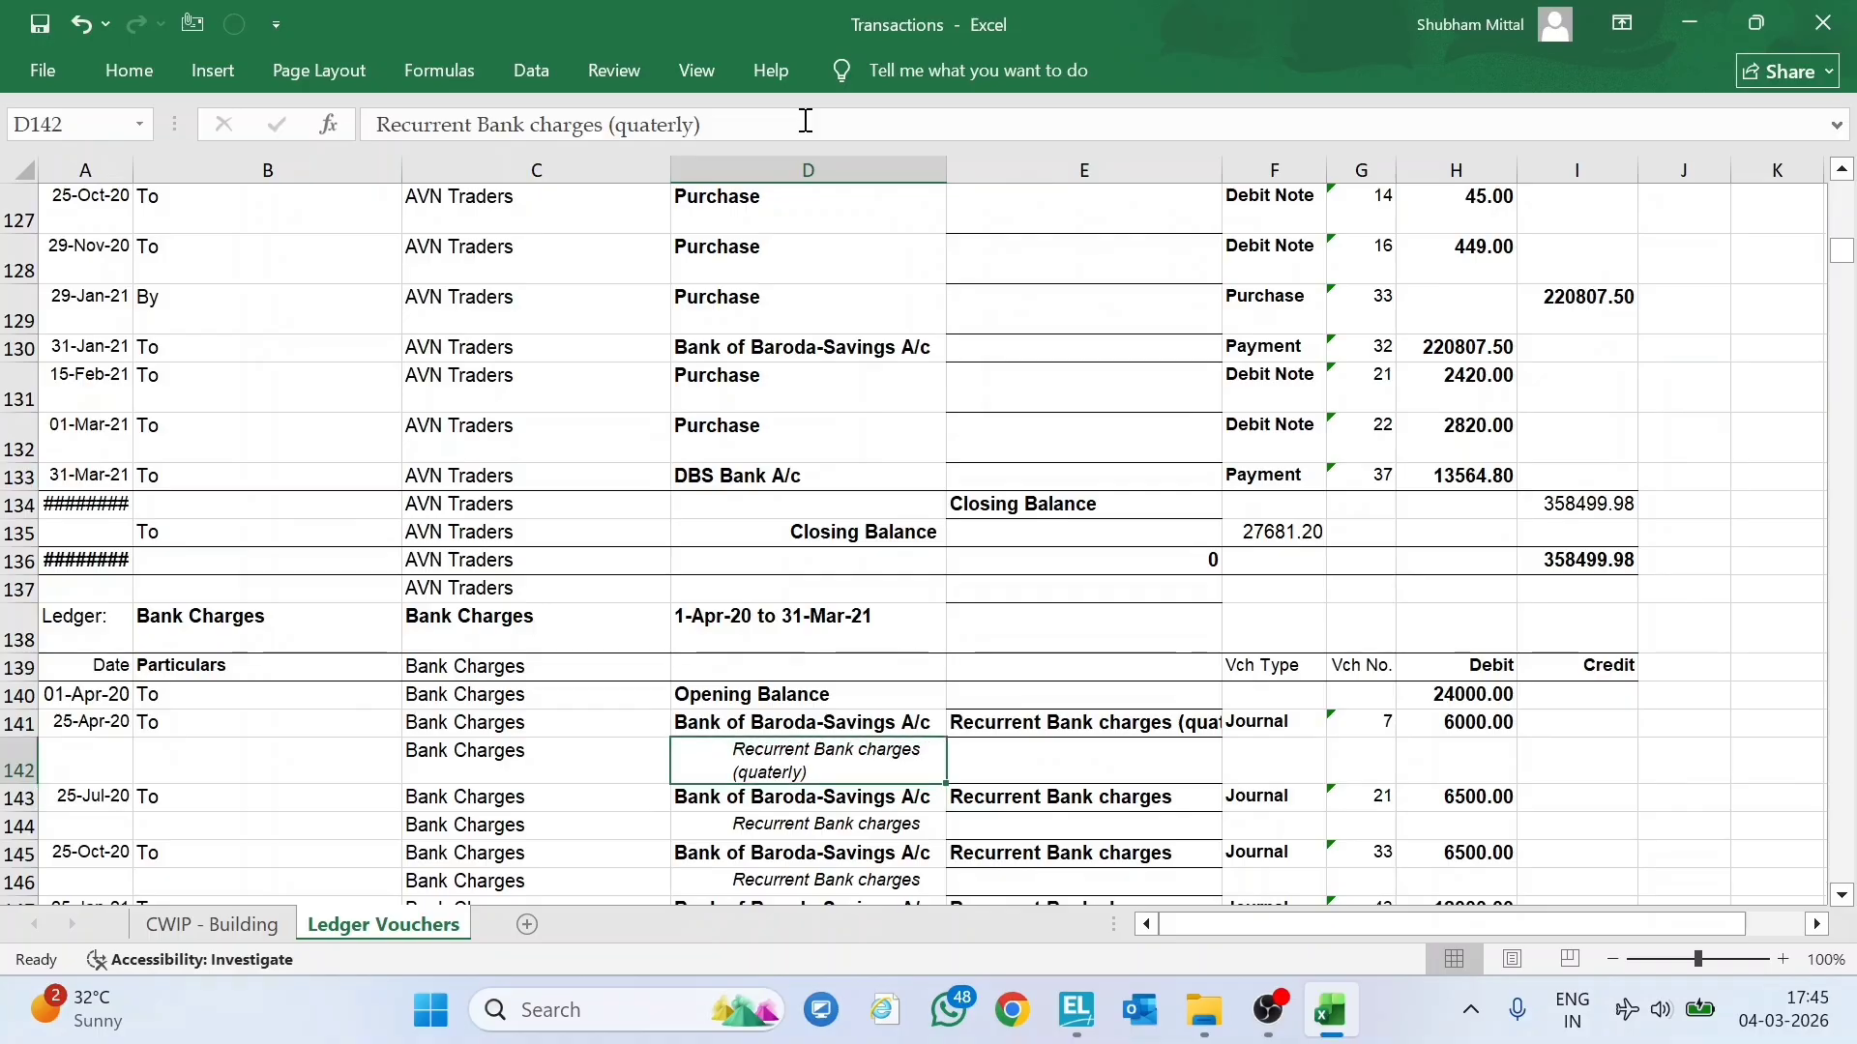
key(Right)
key(Up)
key(Down)
key(Down)
key(Down)
key(Left)
key(Right)
key(Up)
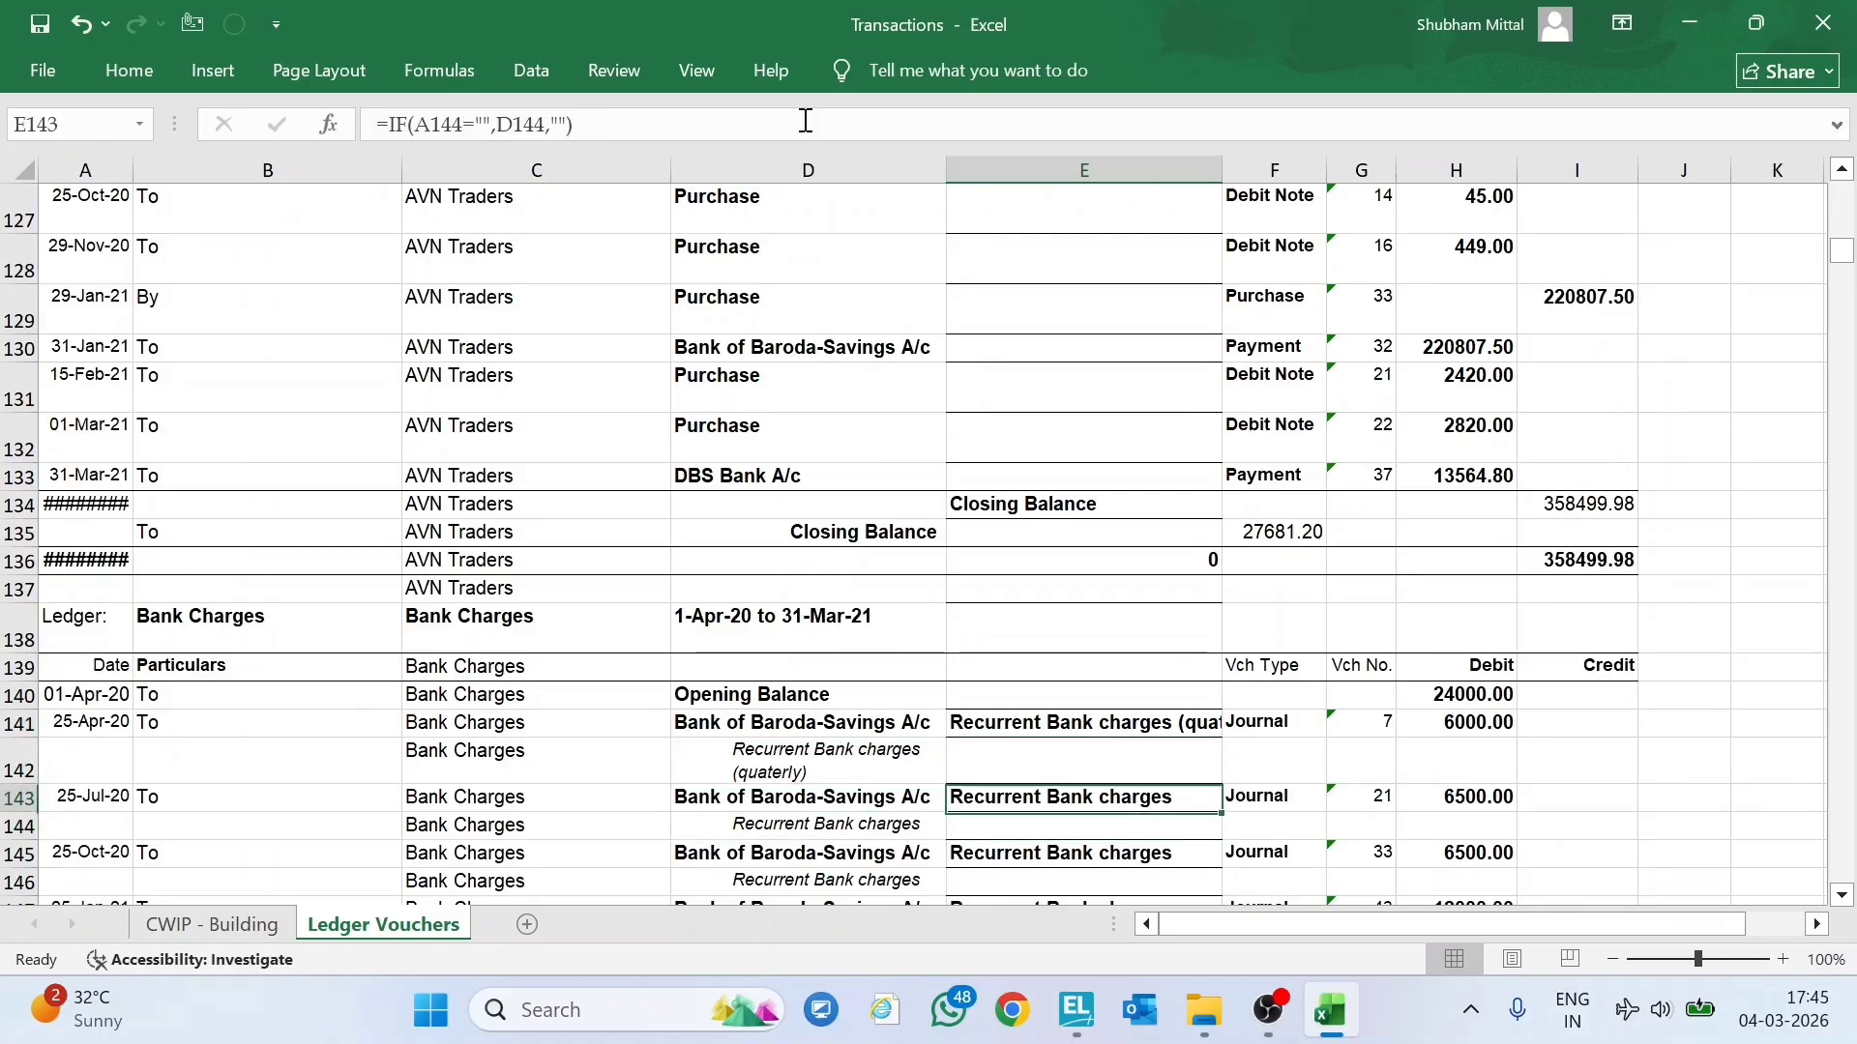
key(Down)
Copy the whole column E and paste it over itself as values to replace the formulas.
key(ctrl+Up)
key(ctrl+Up)
key(ctrl+space)
key(ctrl+c)
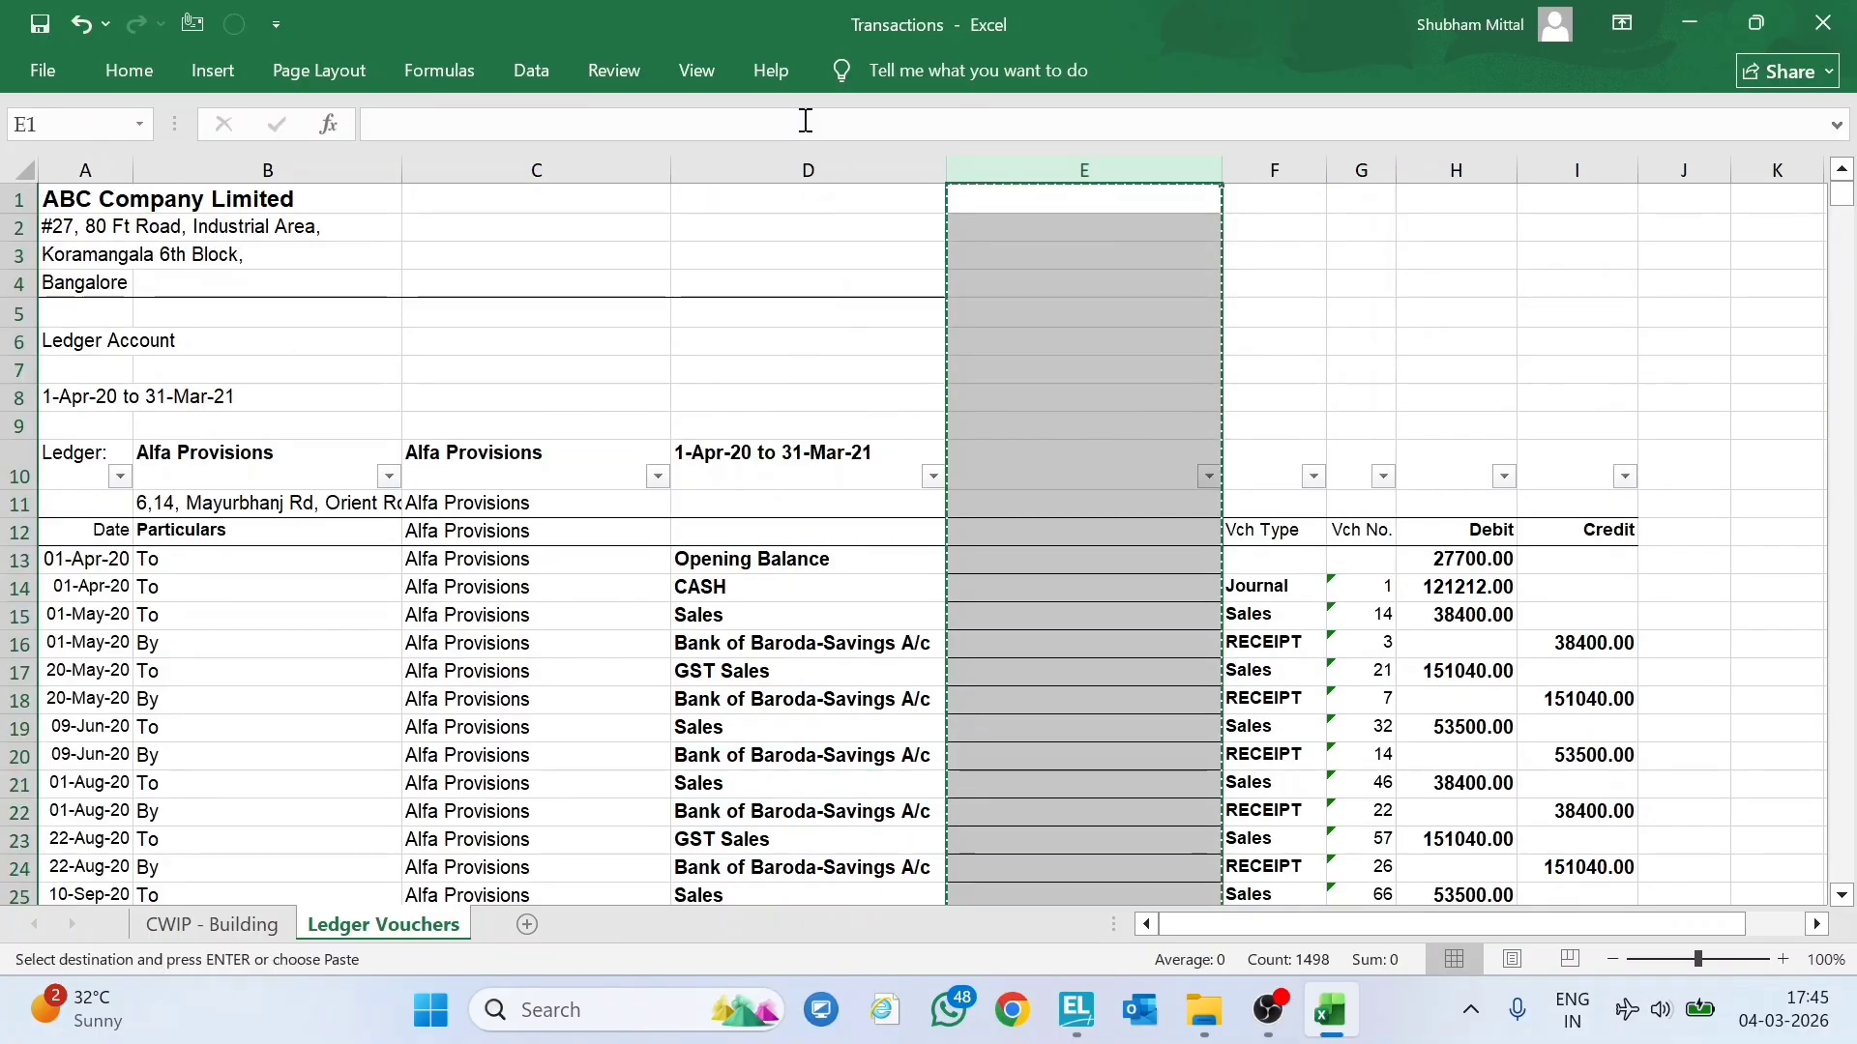
key(alt)
key(h)
key(v)
key(v)
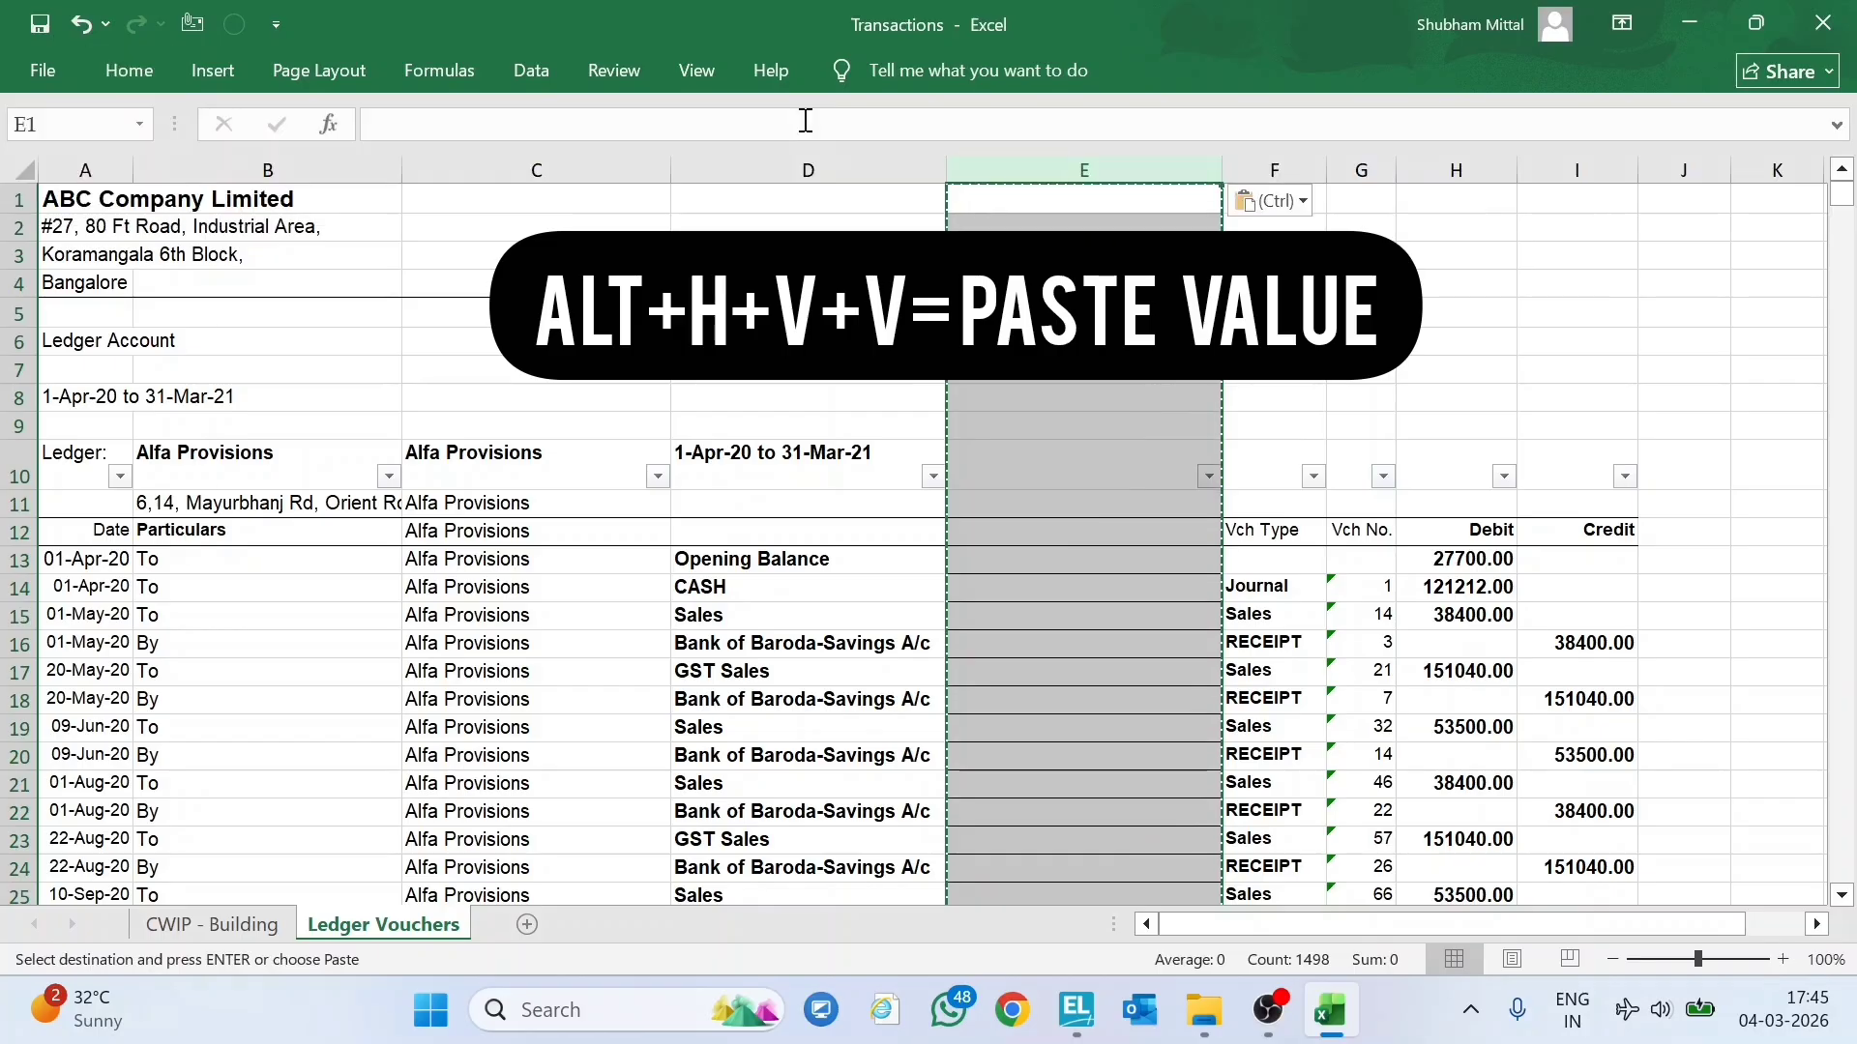
Review the voucher type, voucher number, Debit and Credit cells of the Opening Balance row, row 13.
key(Down)
key(Down)
key(Down)
key(Down)
key(Down)
key(Down)
key(Down)
key(Down)
key(Down)
key(Down)
key(Down)
key(Down)
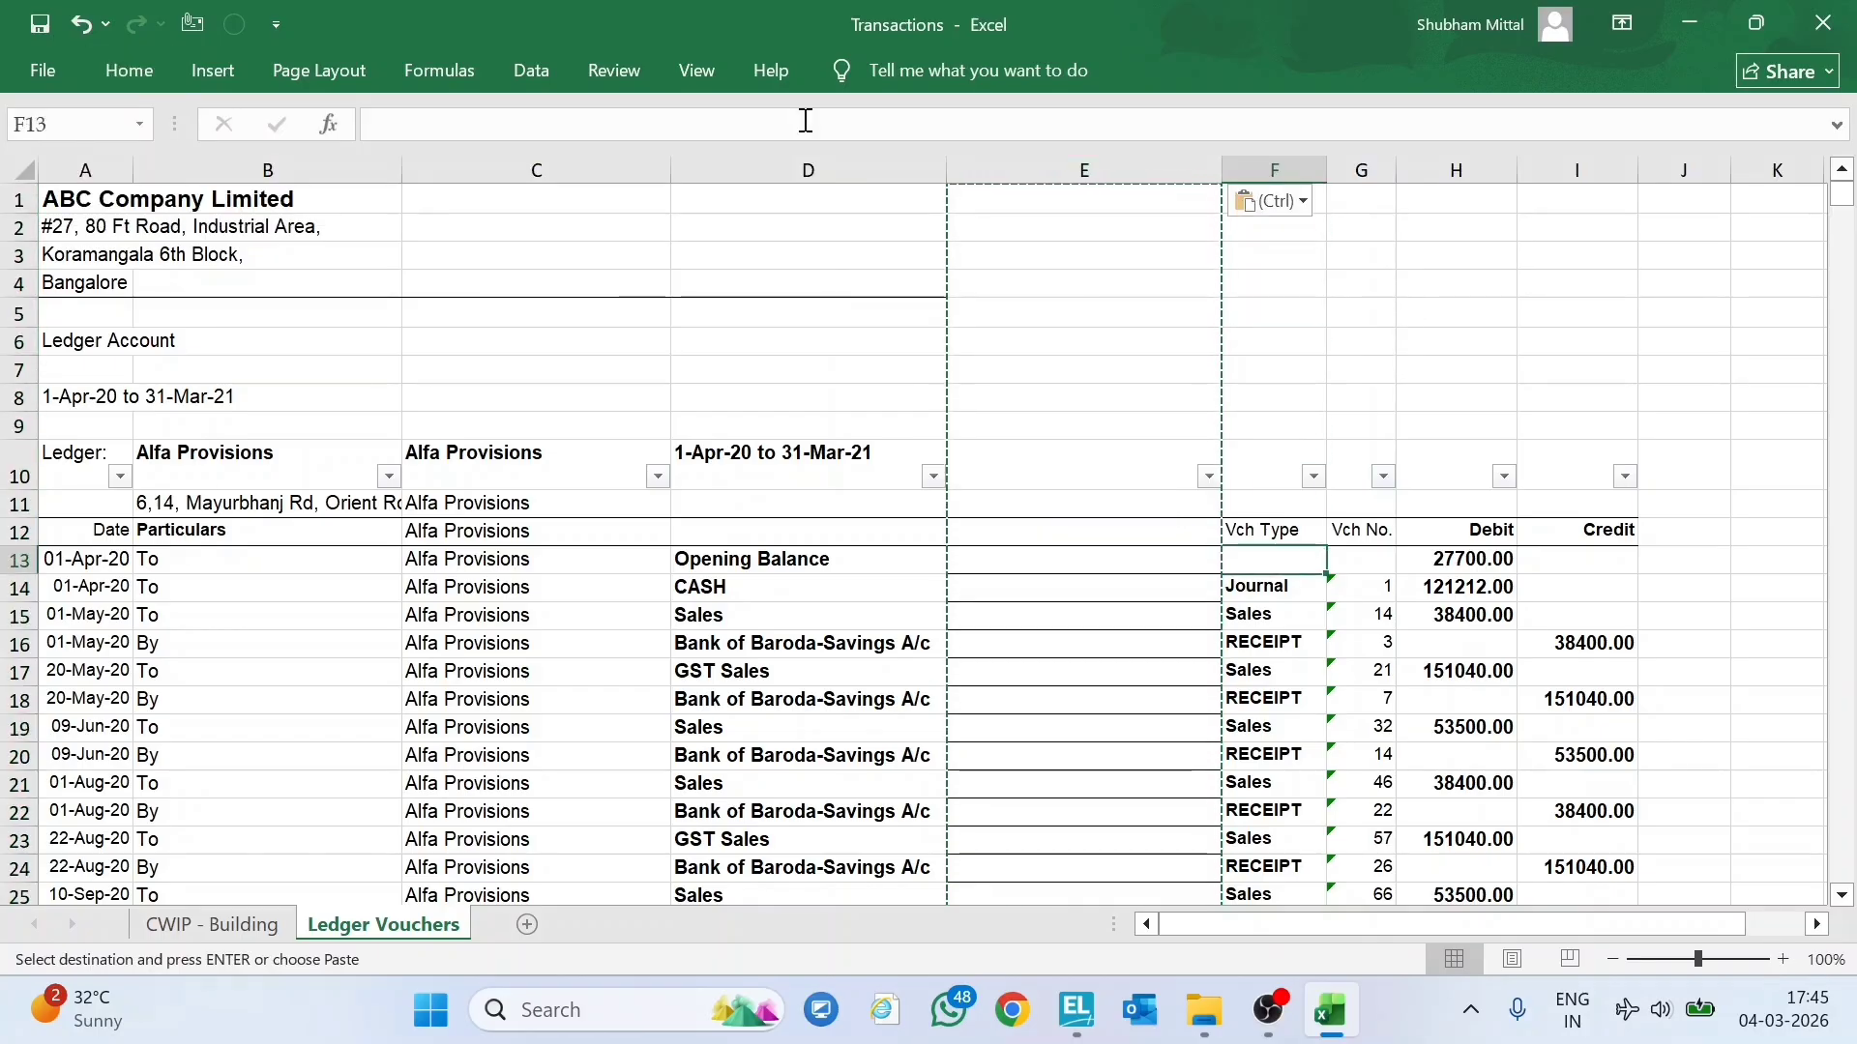
key(Up)
key(Right)
key(Right)
key(Down)
key(Right)
key(Right)
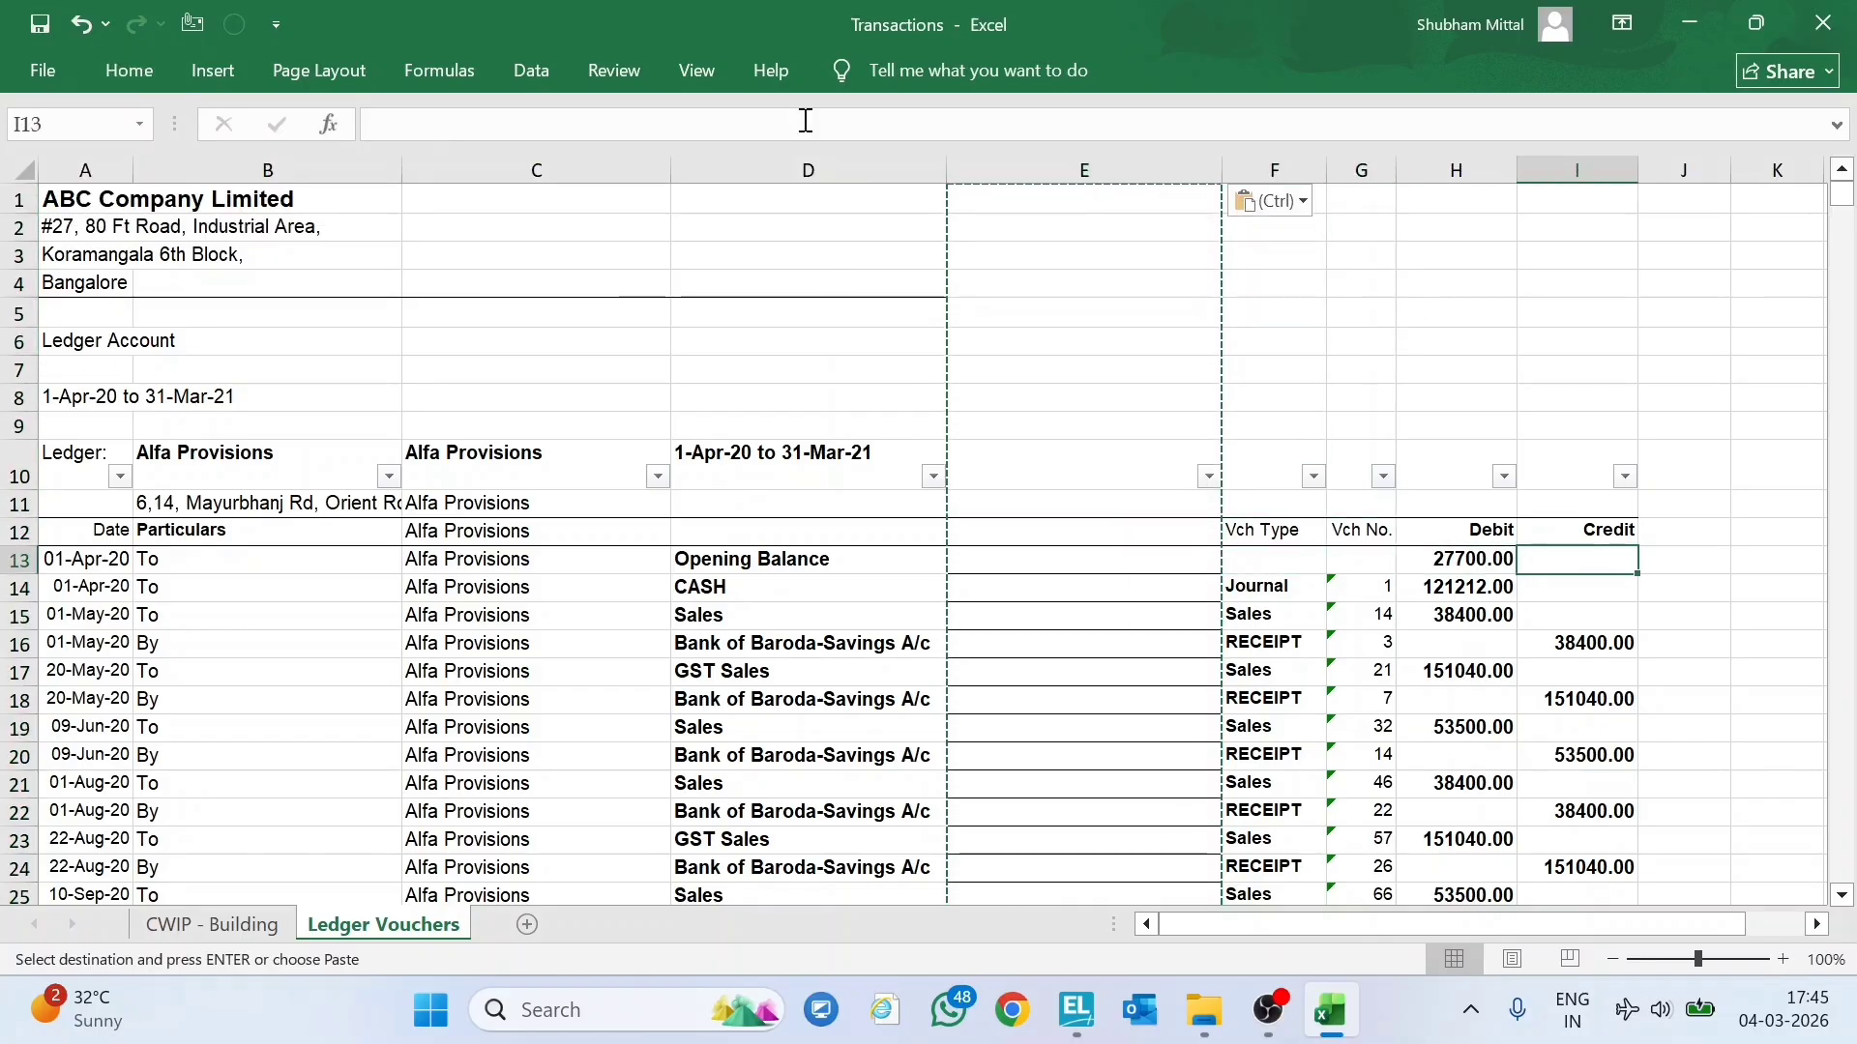
key(Left)
key(Left)
key(Left)
key(Left)
Filter column A to rows dated 2021 and 2020, excluding all non-date entries.
key(Up)
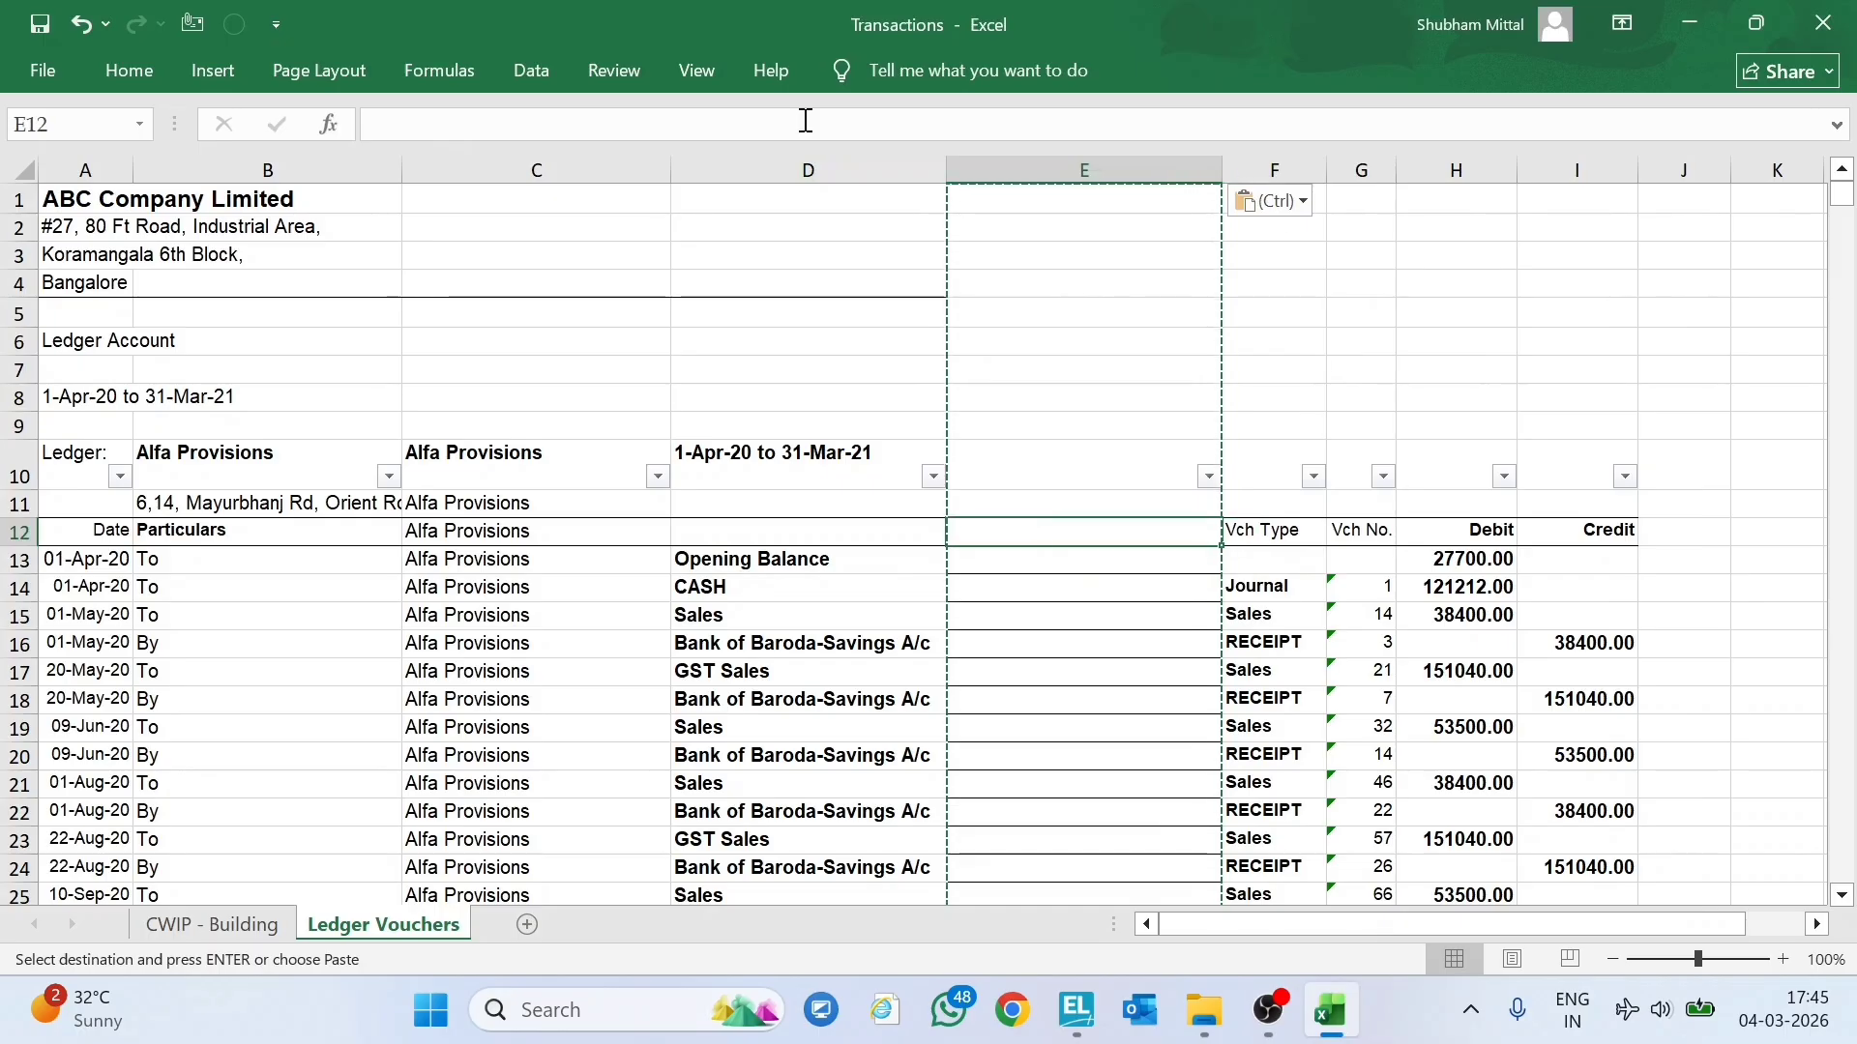
key(Left)
key(Left)
key(Left)
key(Left)
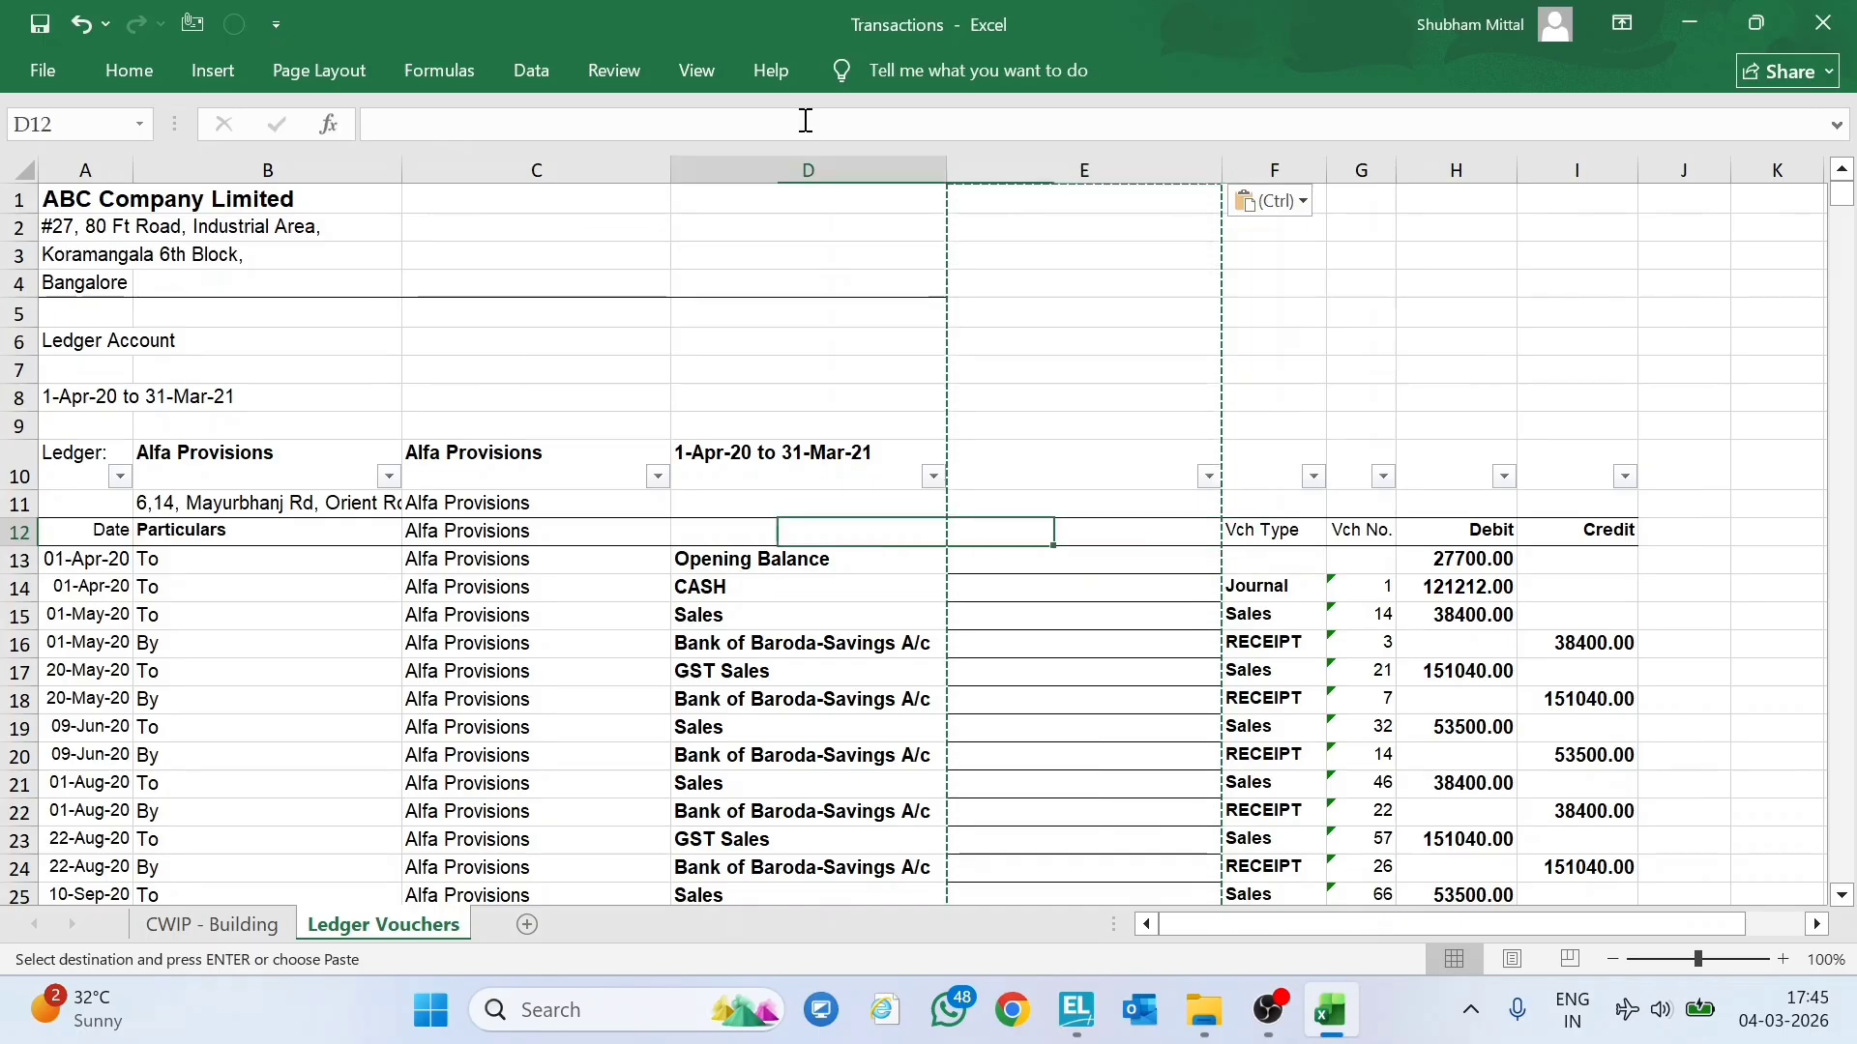
key(Up)
key(Up)
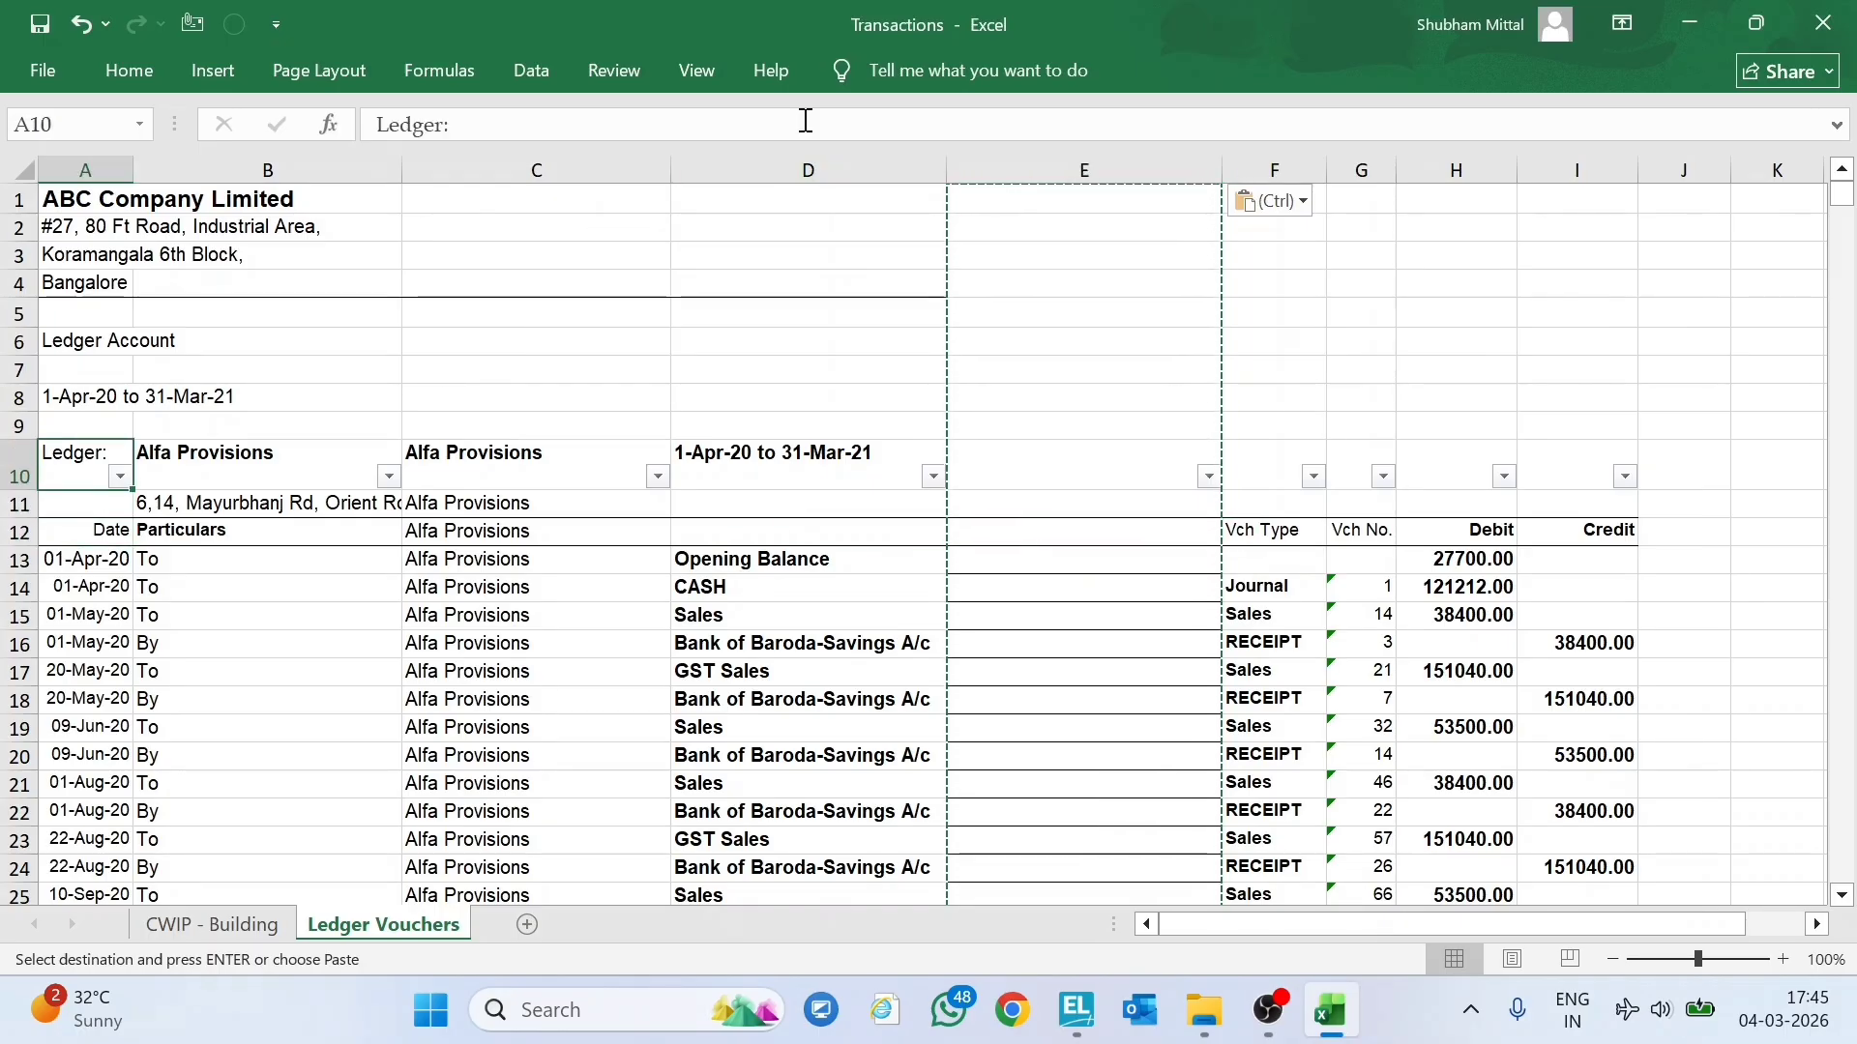
key(alt+Down)
key(Down)
key(Down)
key(Down)
key(Down)
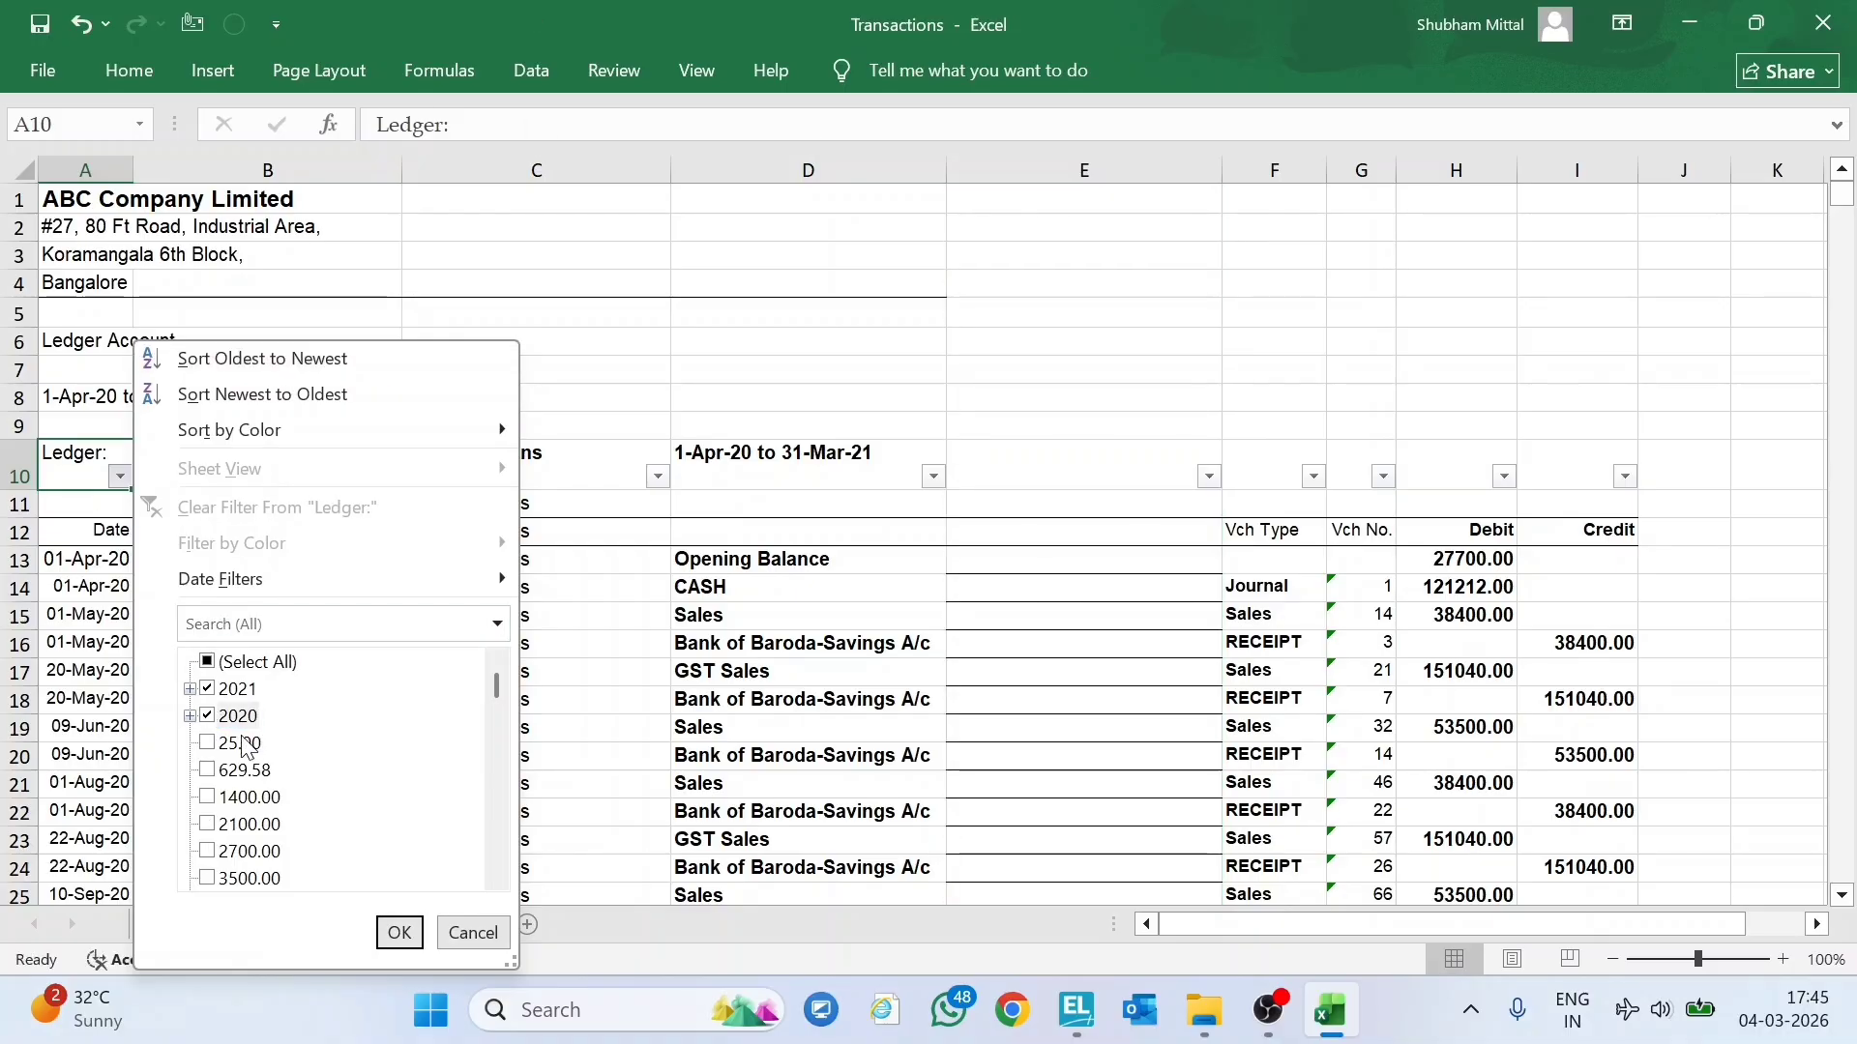
click(406, 934)
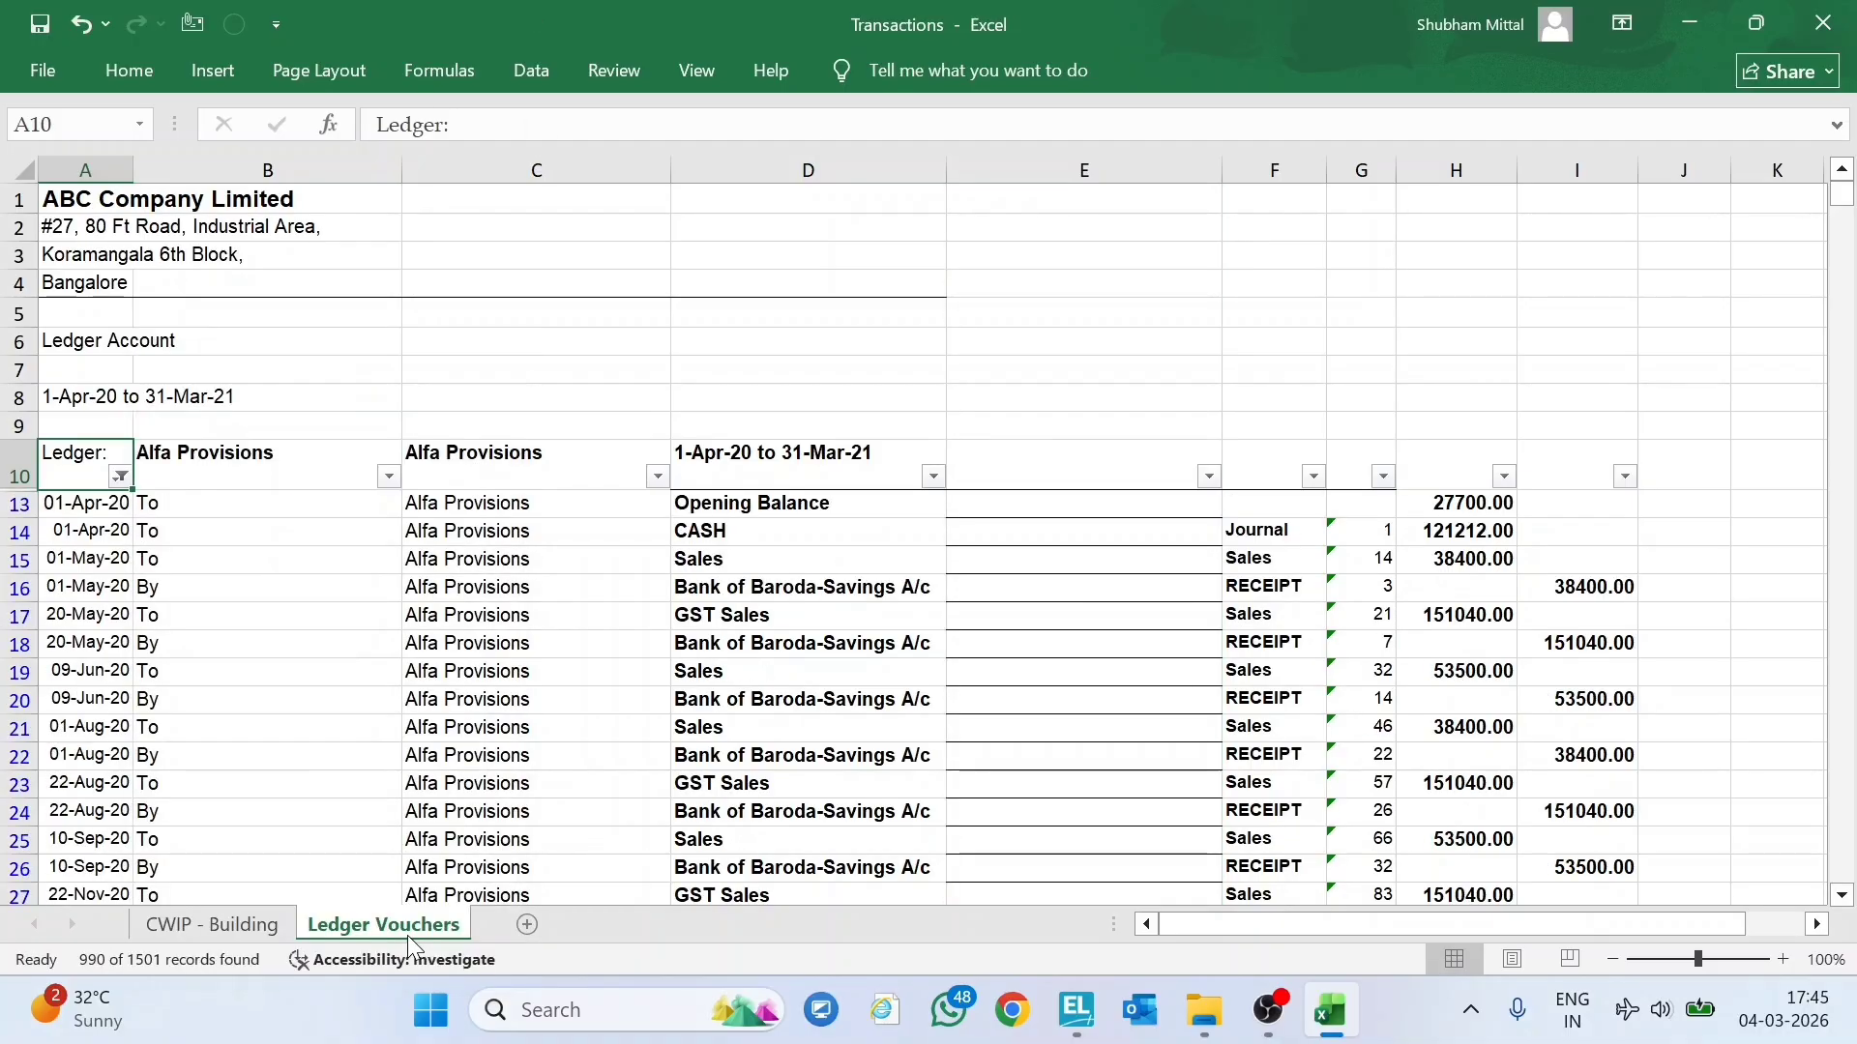
Copy the filtered rows from A13 to the end of the data and paste them into a new sheet at A3.
key(Down)
key(ctrl+shift+End)
key(ctrl+c)
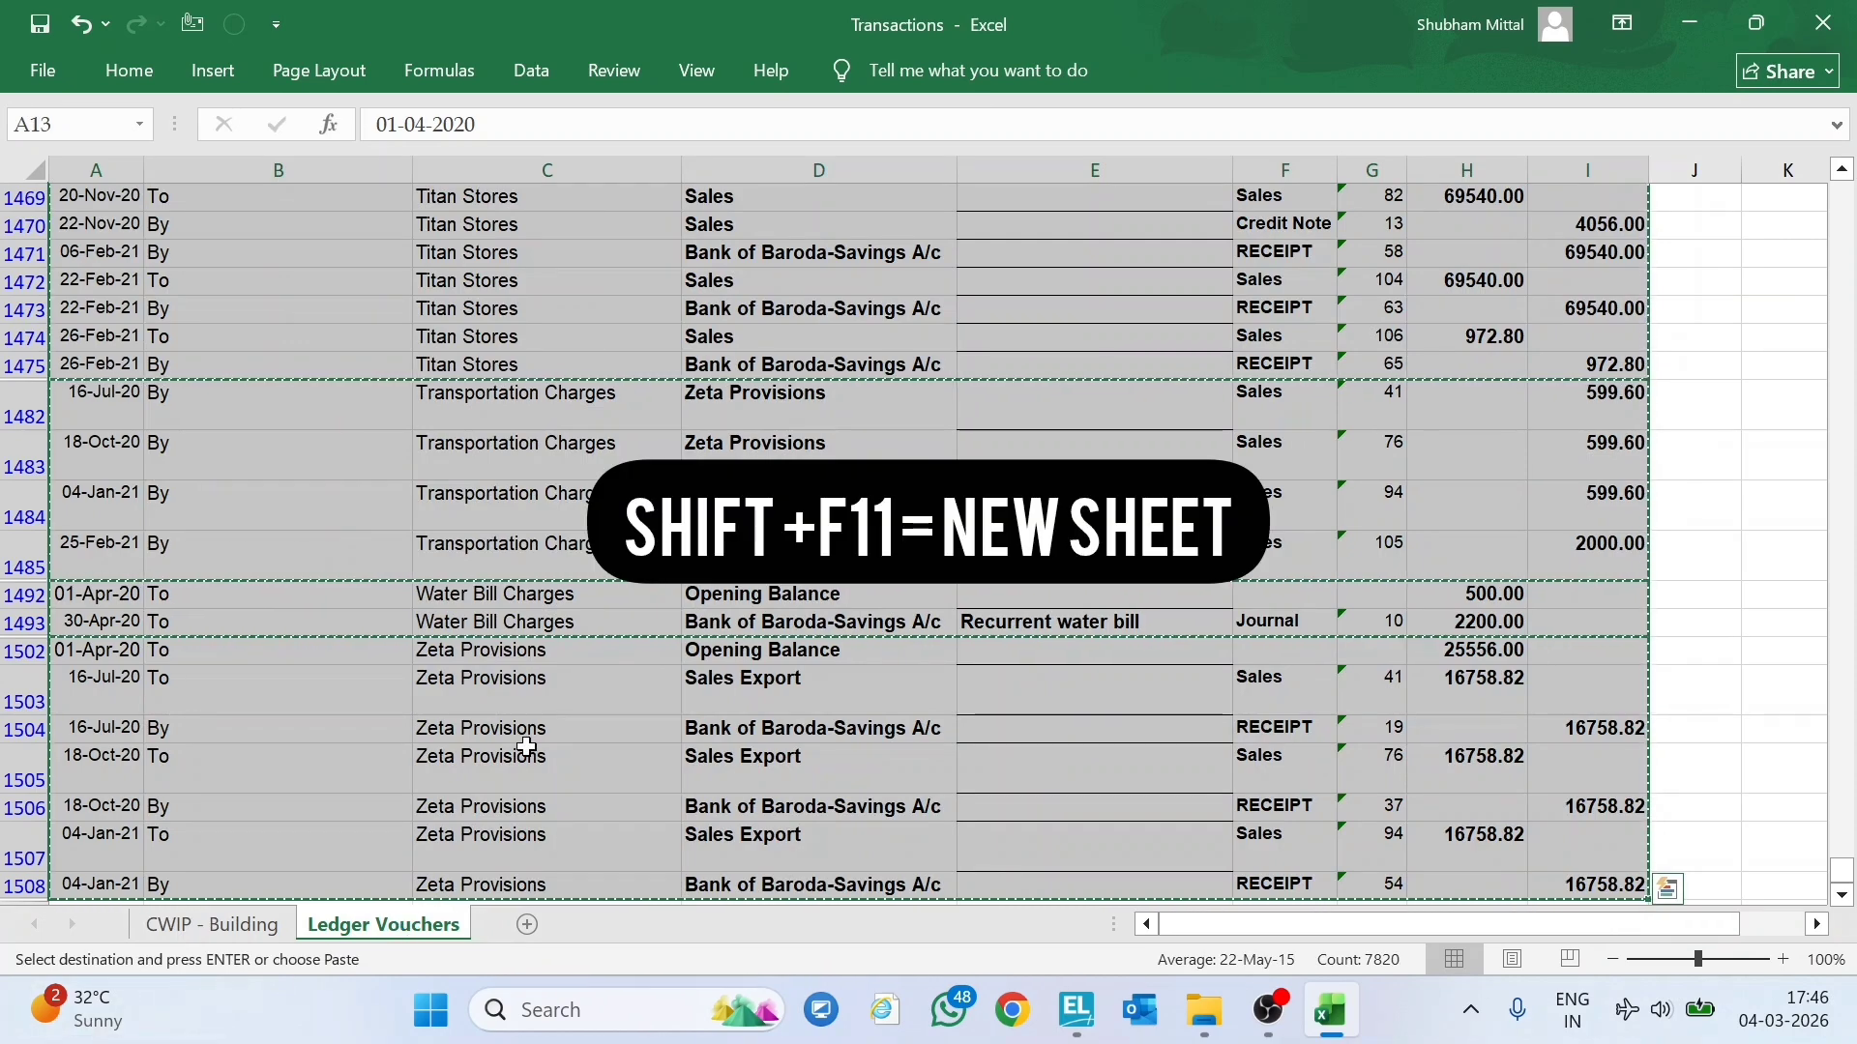
key(shift+F11)
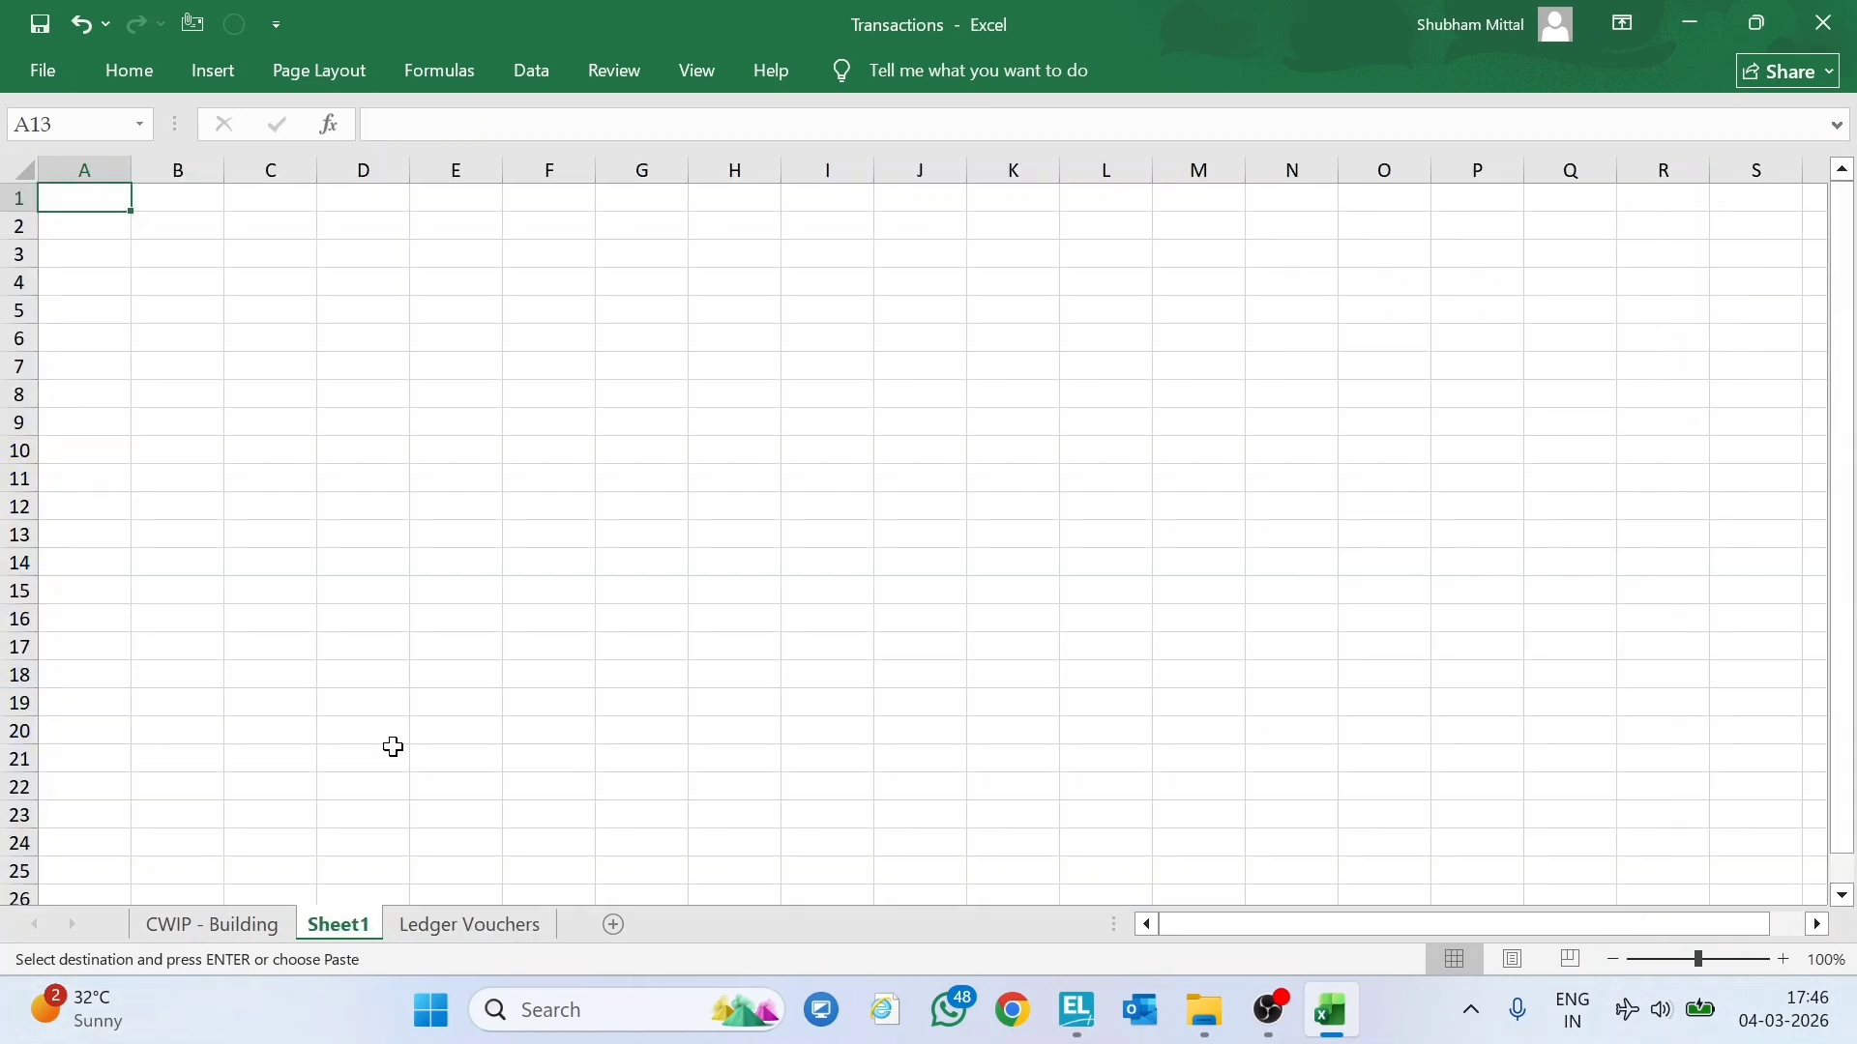
key(Down)
key(Down)
key(ctrl+v)
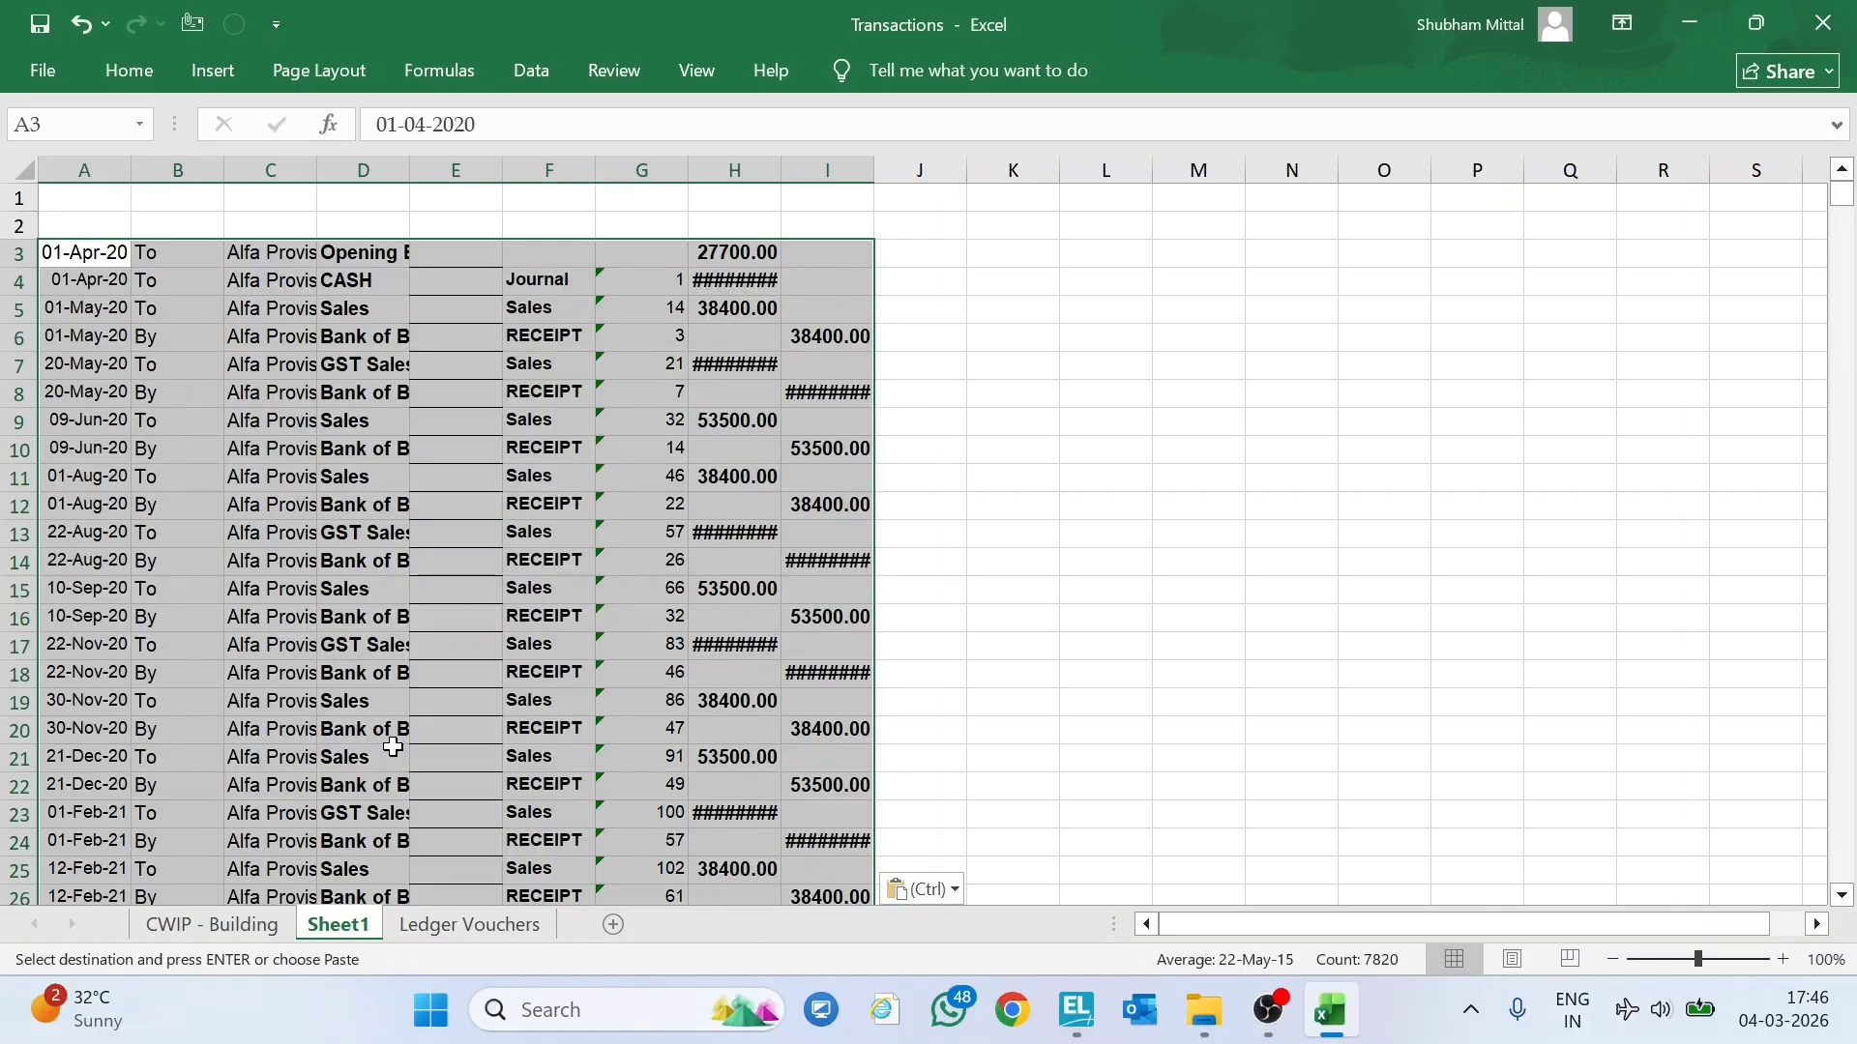
Enter the heading Date in A2 above the pasted dates.
key(Up)
key(Up)
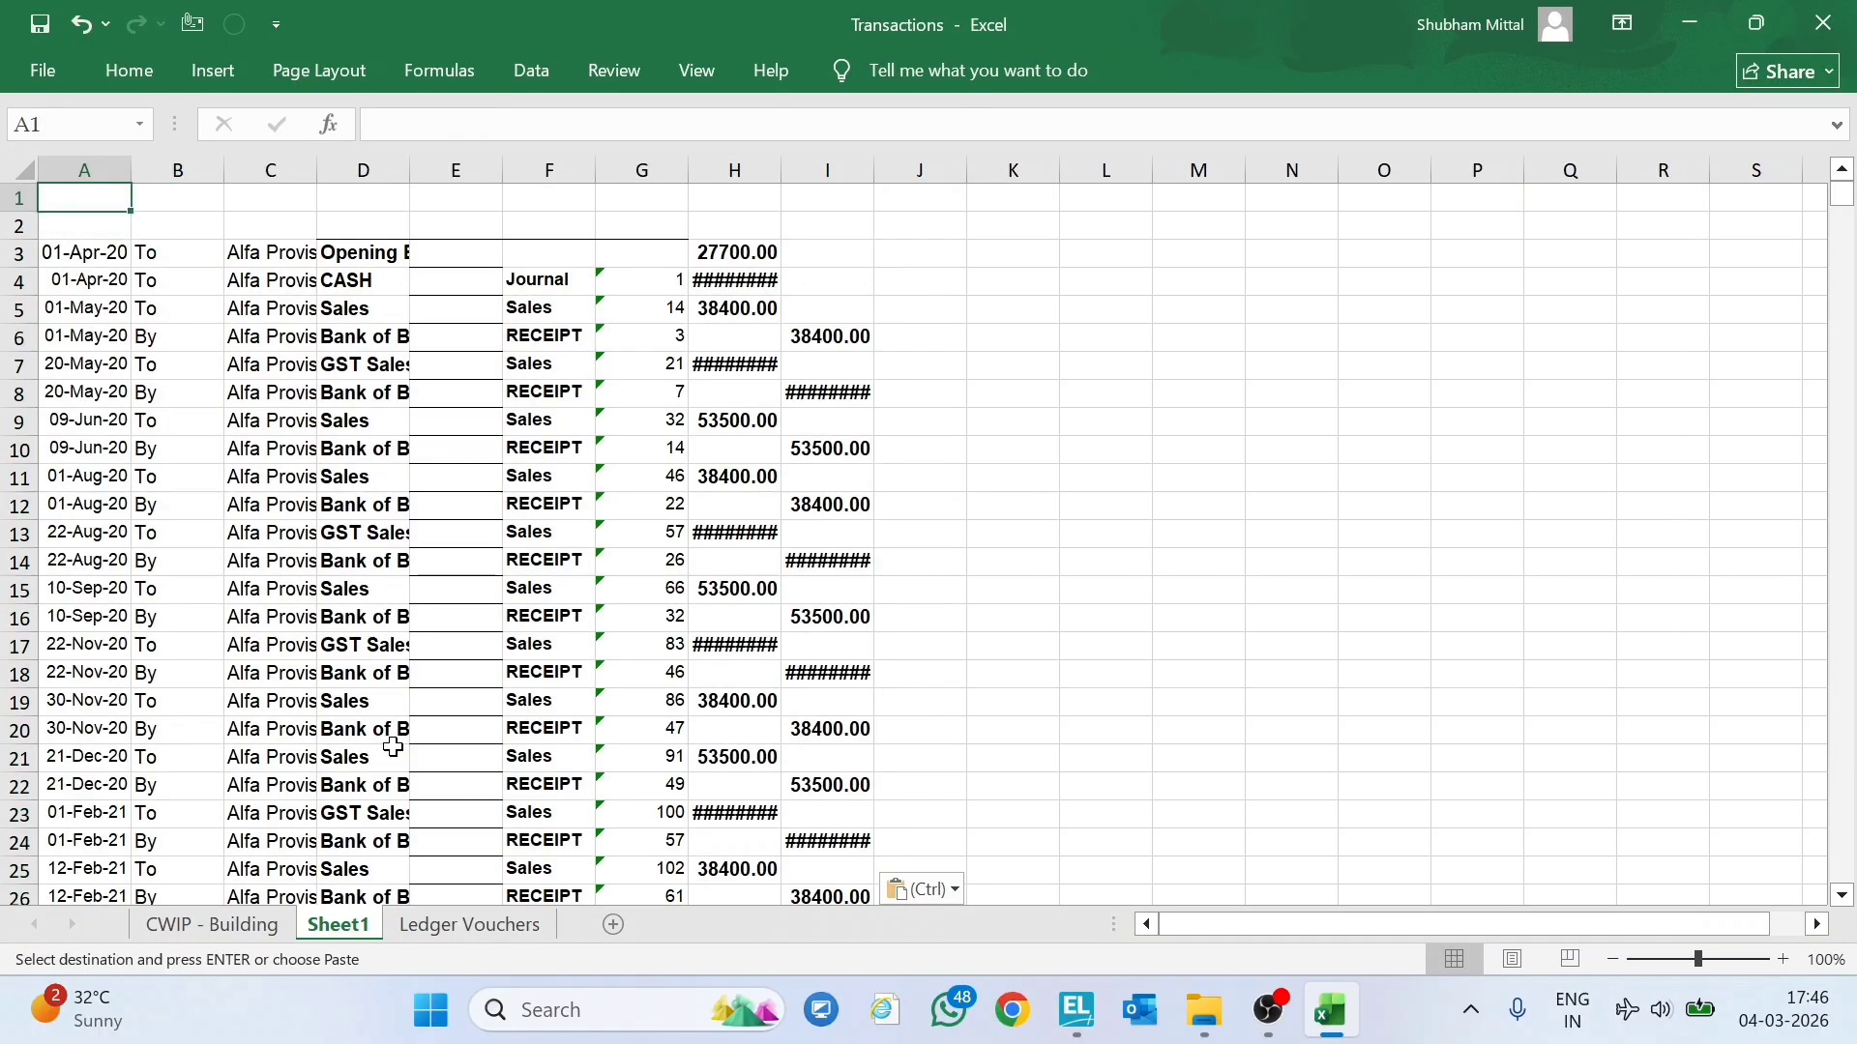
key(Down)
key(Escape)
text(Date)
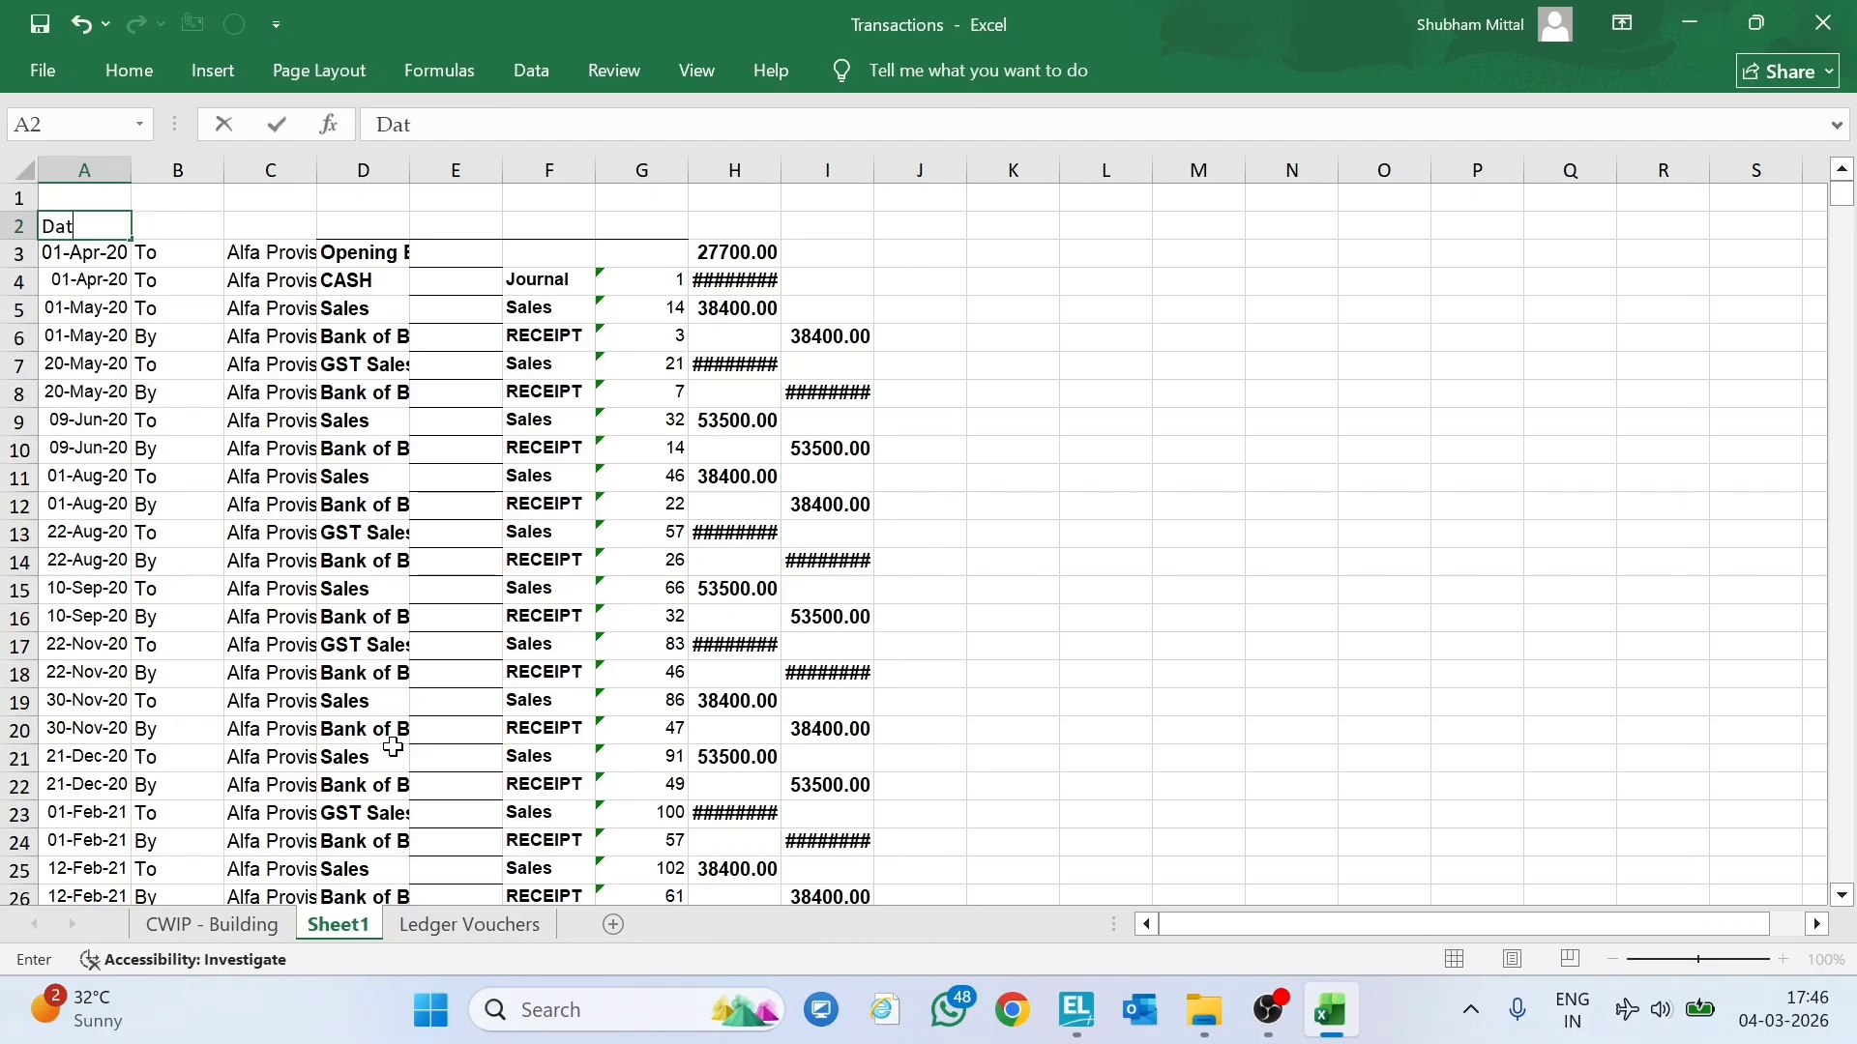
key(Return)
Clear the To/By entries from column B and enter the heading Month in B2.
key(Up)
key(Right)
key(ctrl+space)
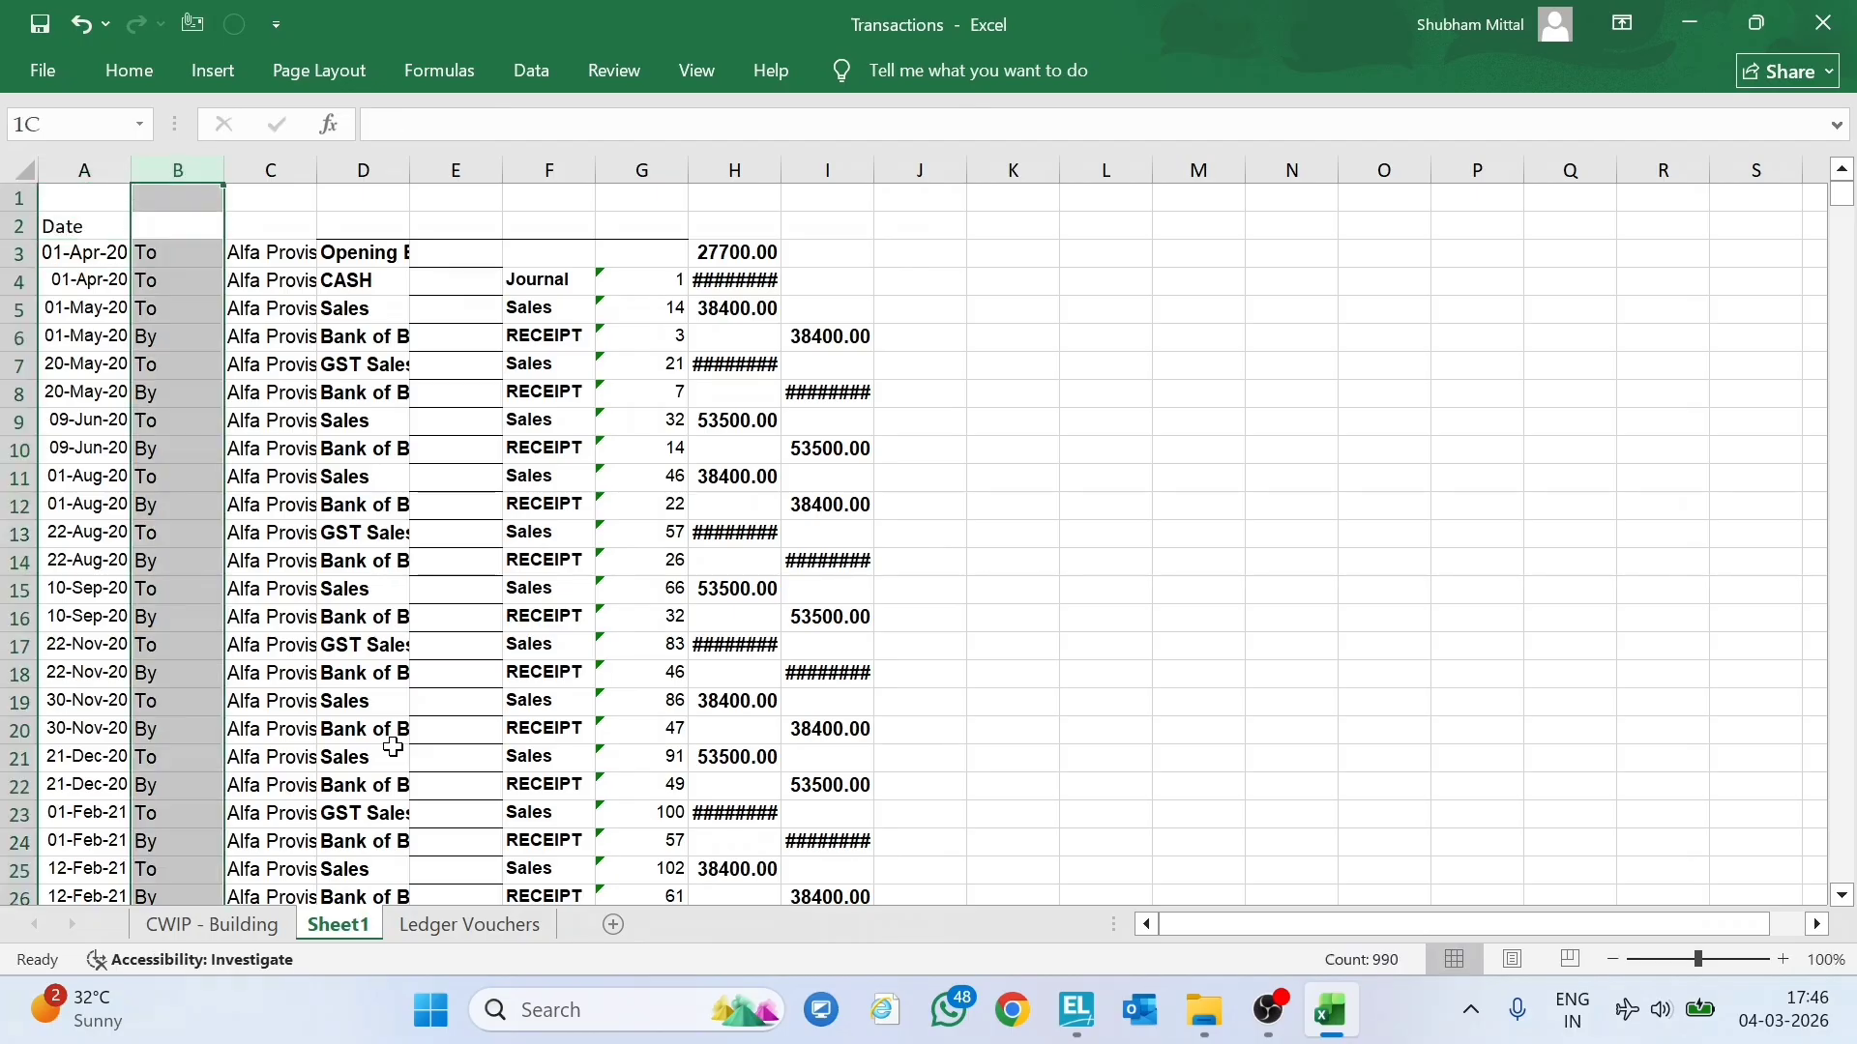
key(Delete)
key(Up)
key(Down)
text(Mo)
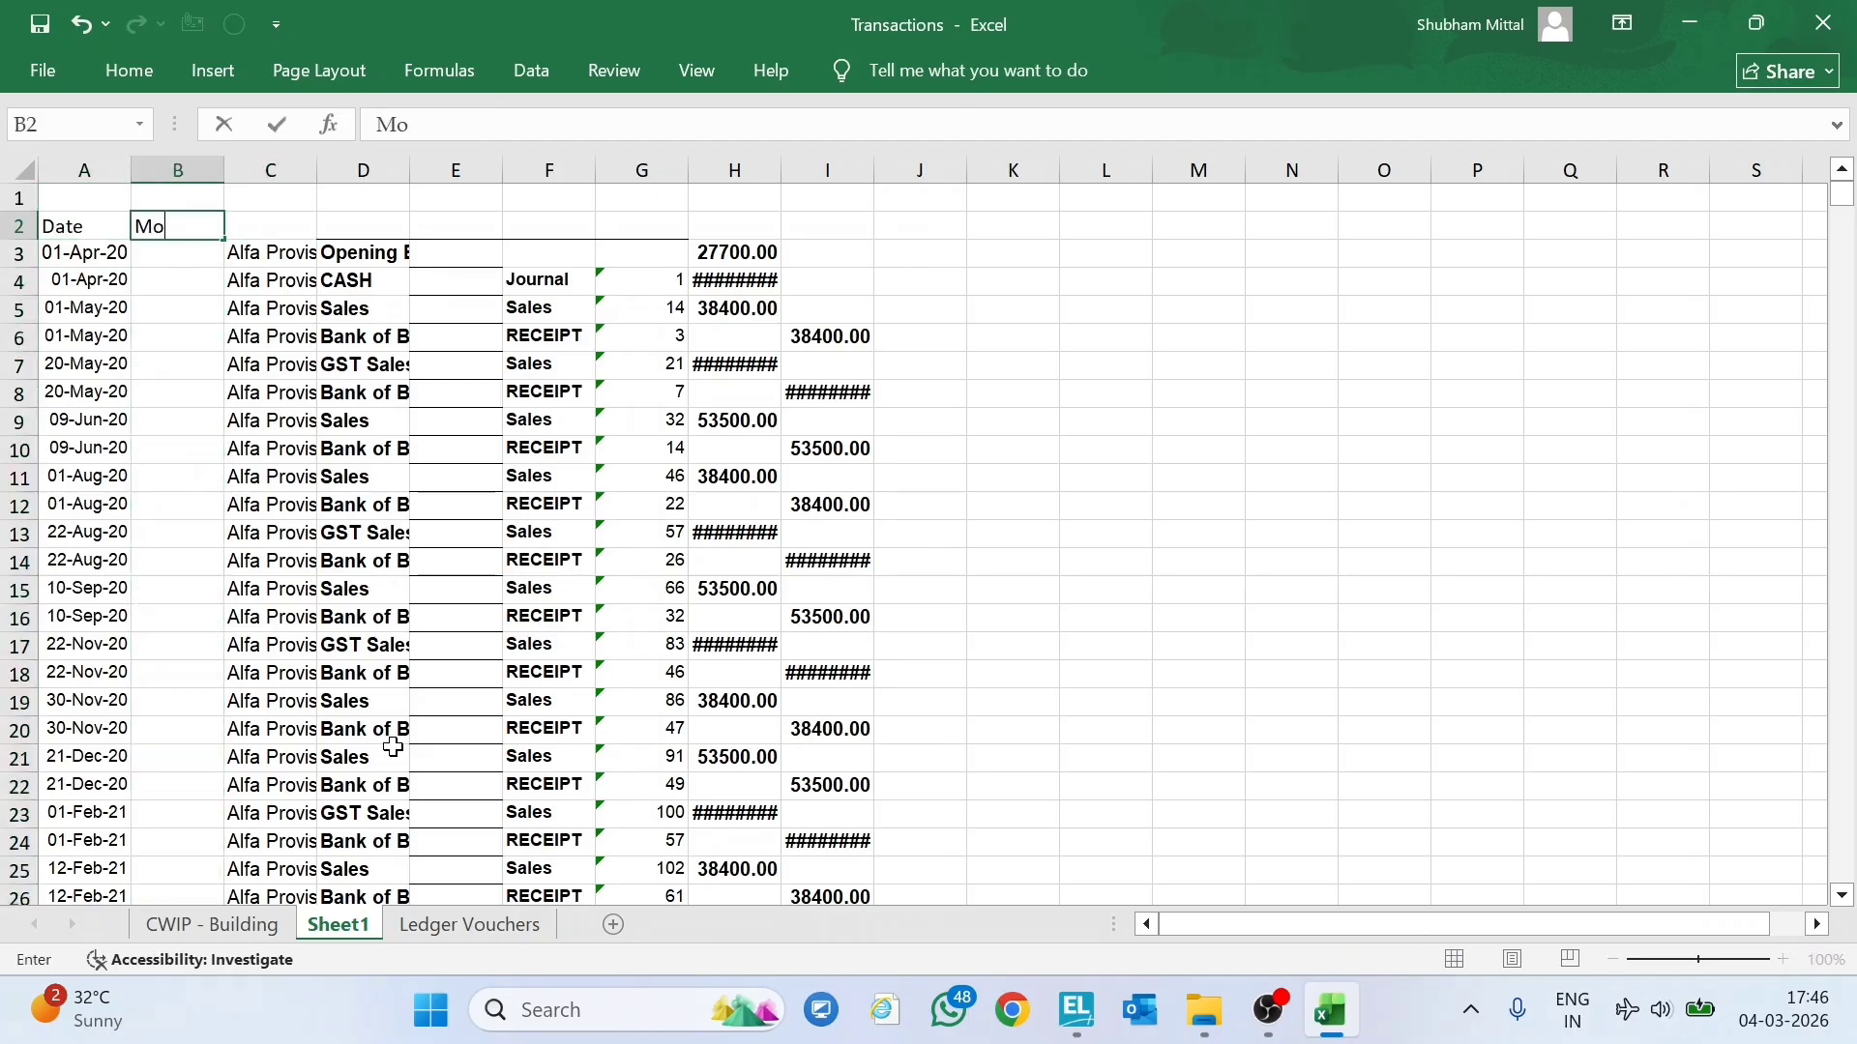
key(Return)
Enter the headings Ledger in C2, Particulars in D2 and Narration in E2.
key(Up)
key(Right)
key(Down)
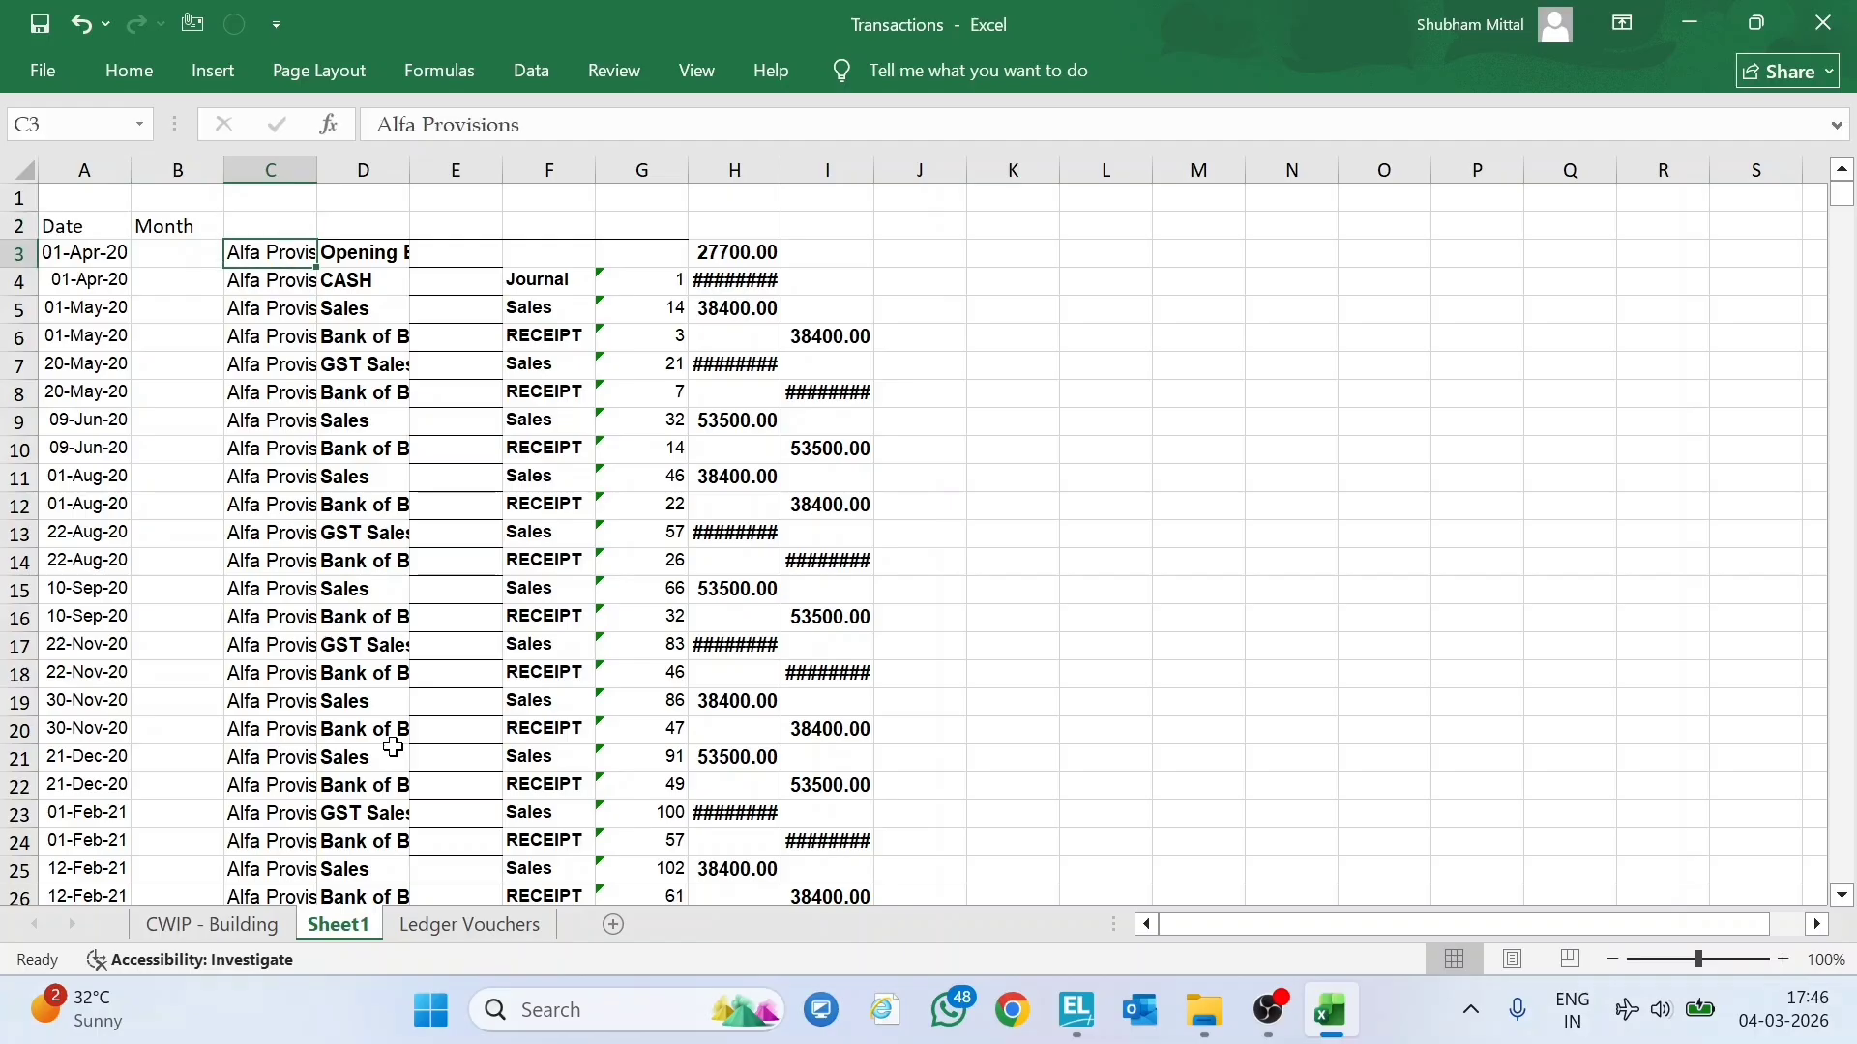
key(Up)
text(Ledger)
key(Return)
key(Right)
key(Up)
key(Left)
text(Pa)
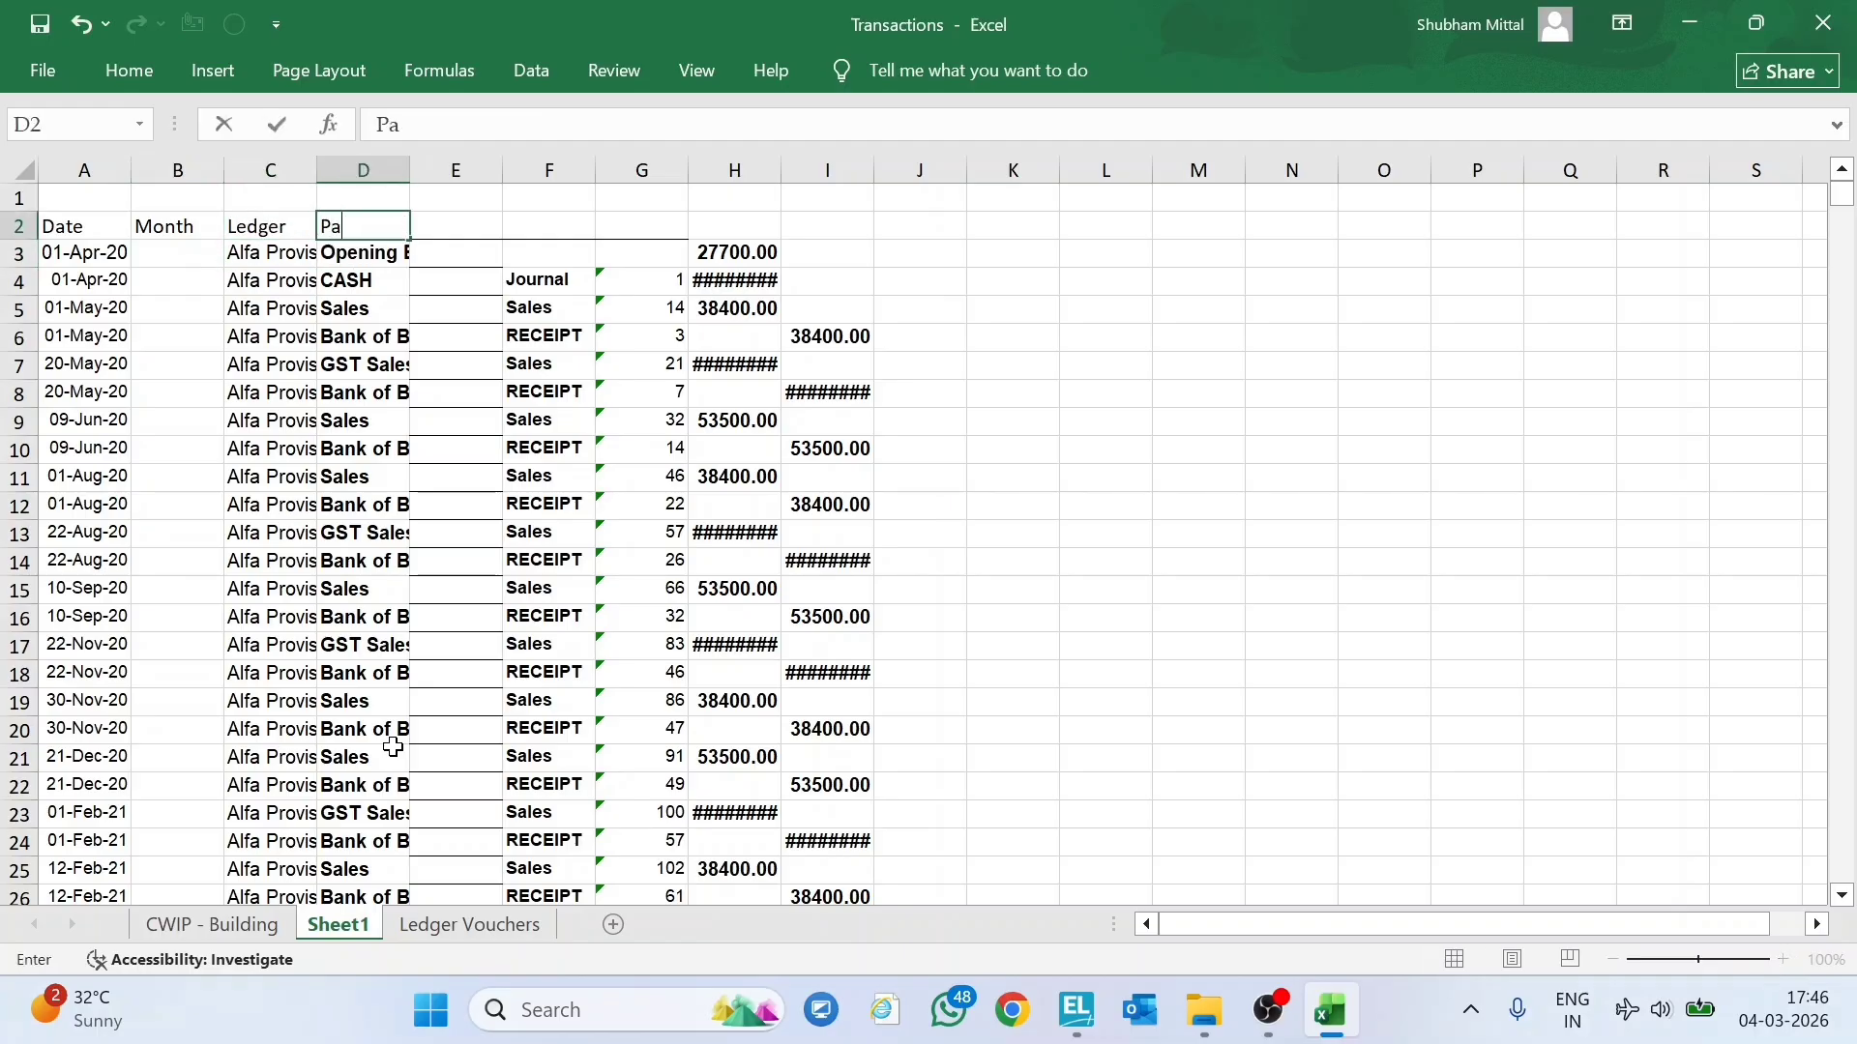
text(et)
key(BackSpace)
key(BackSpace)
text(rticulars)
key(Tab)
text(Na)
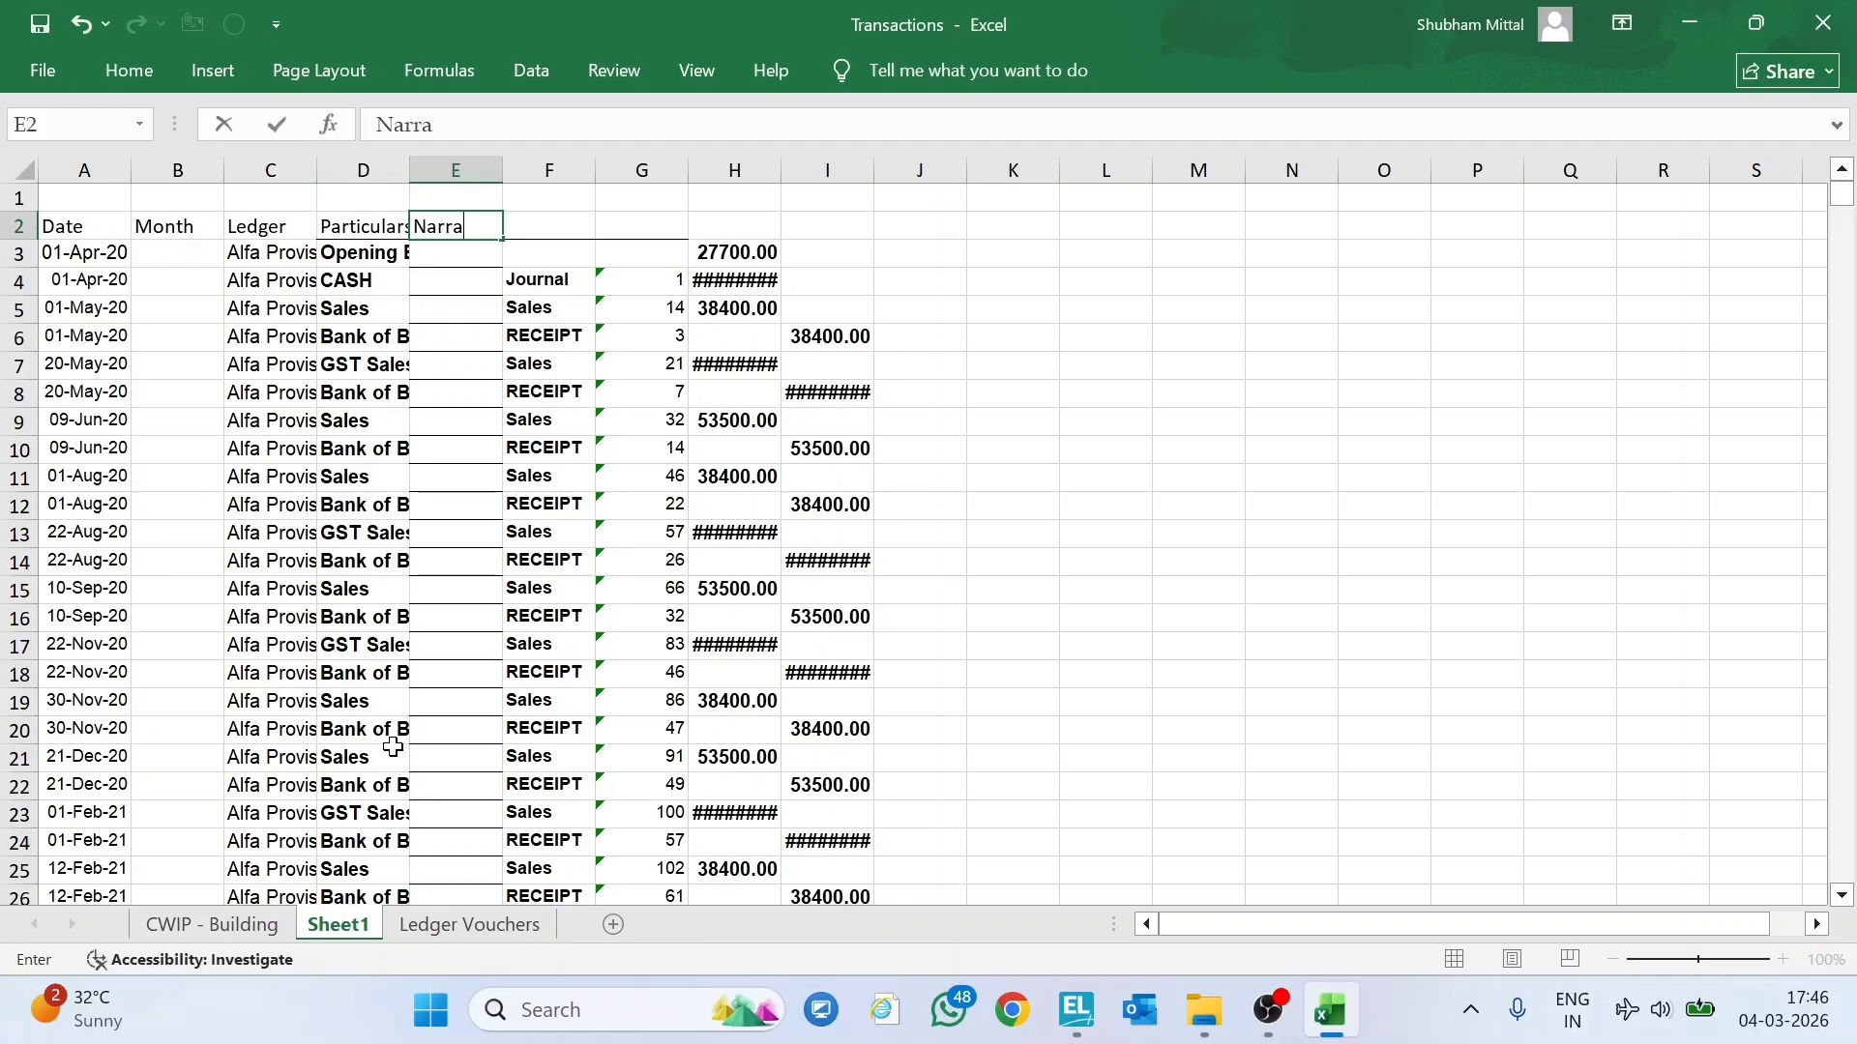
key(Tab)
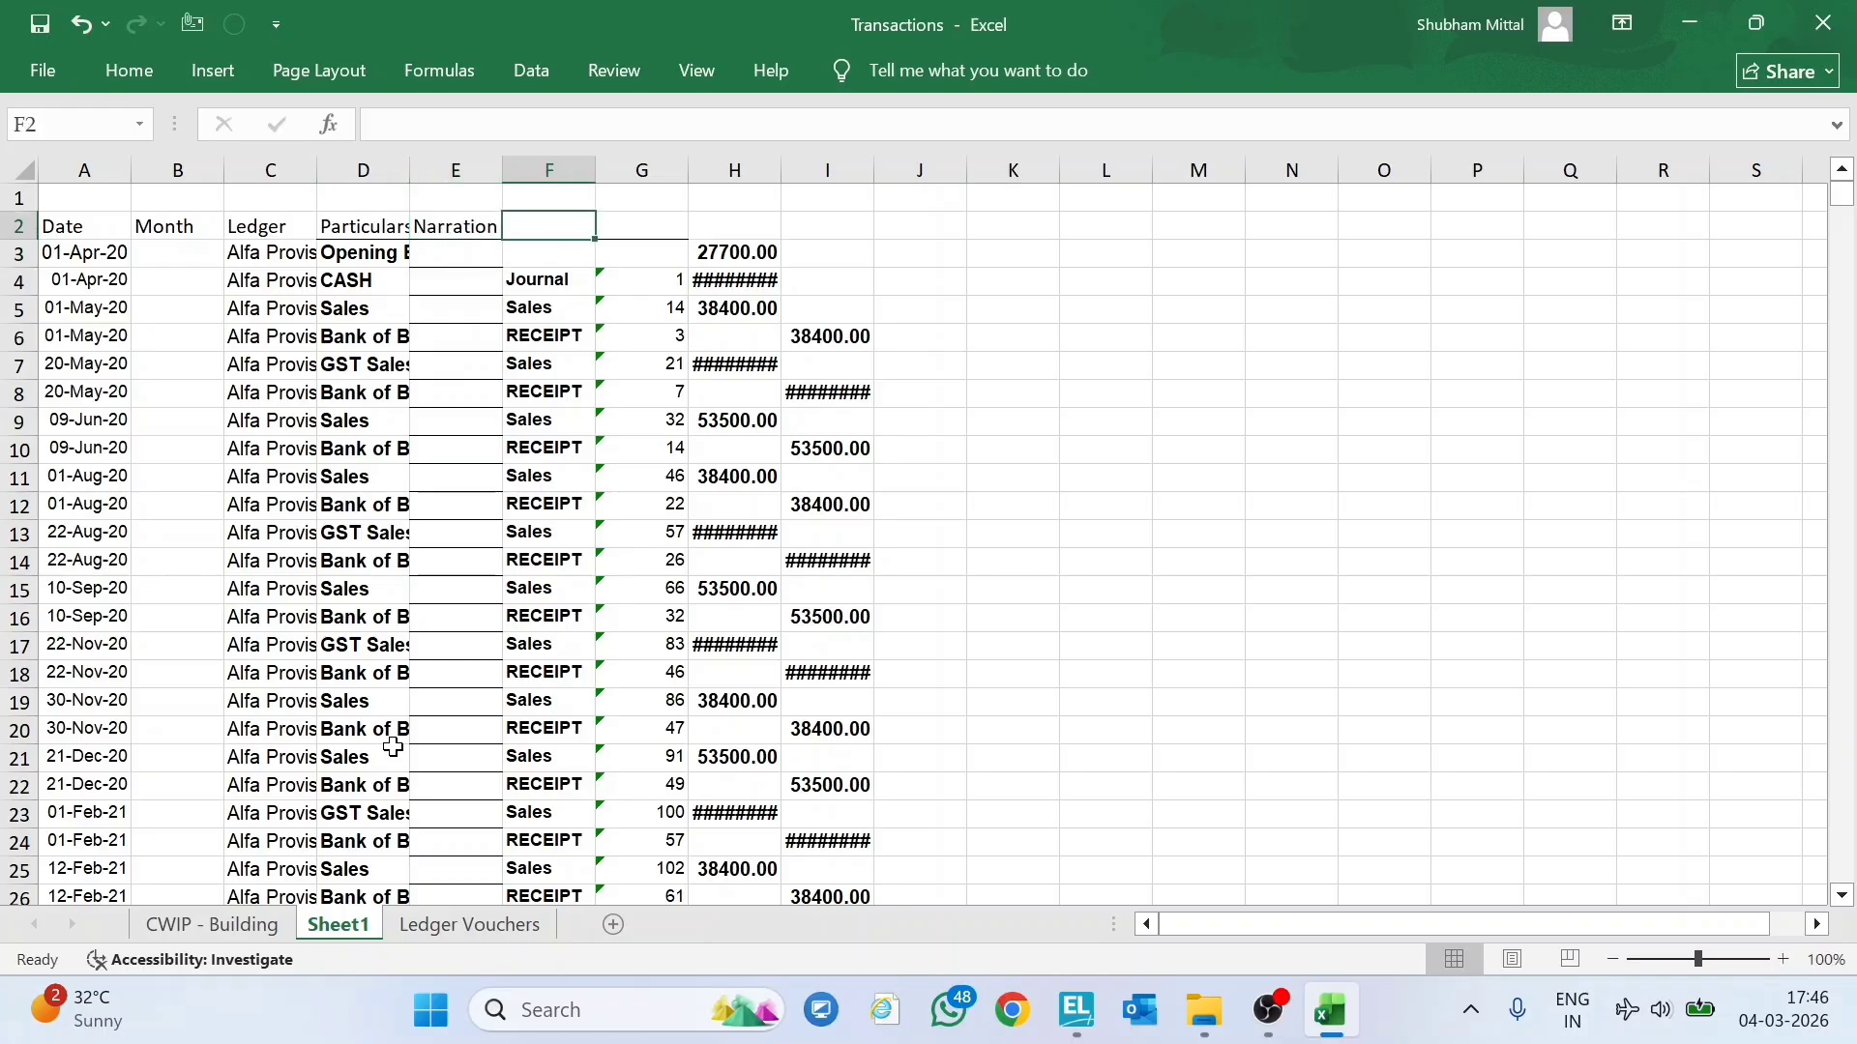
Enter the headings Voucher Type in F2, the voucher number heading in G2, Debit in H2, Credit in I2 and Net in J2.
text(Vou)
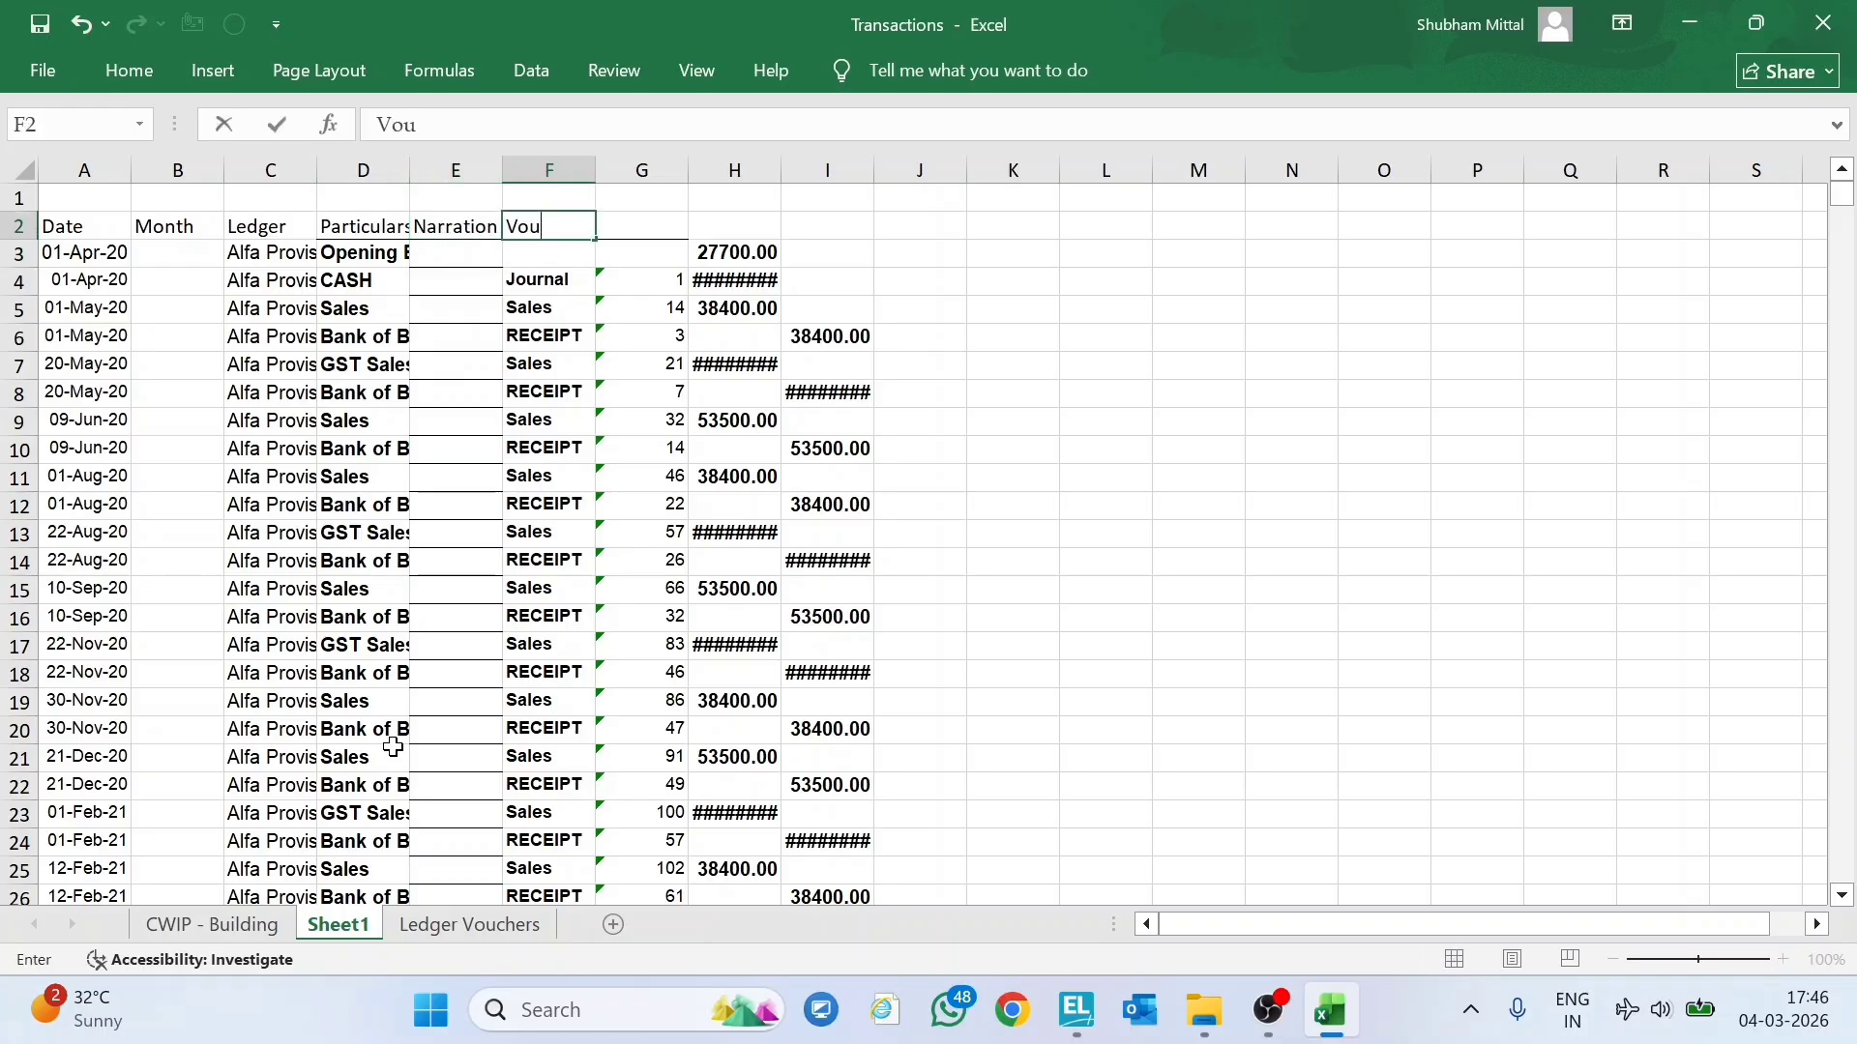
text(cher Type)
key(Tab)
text(Vouc)
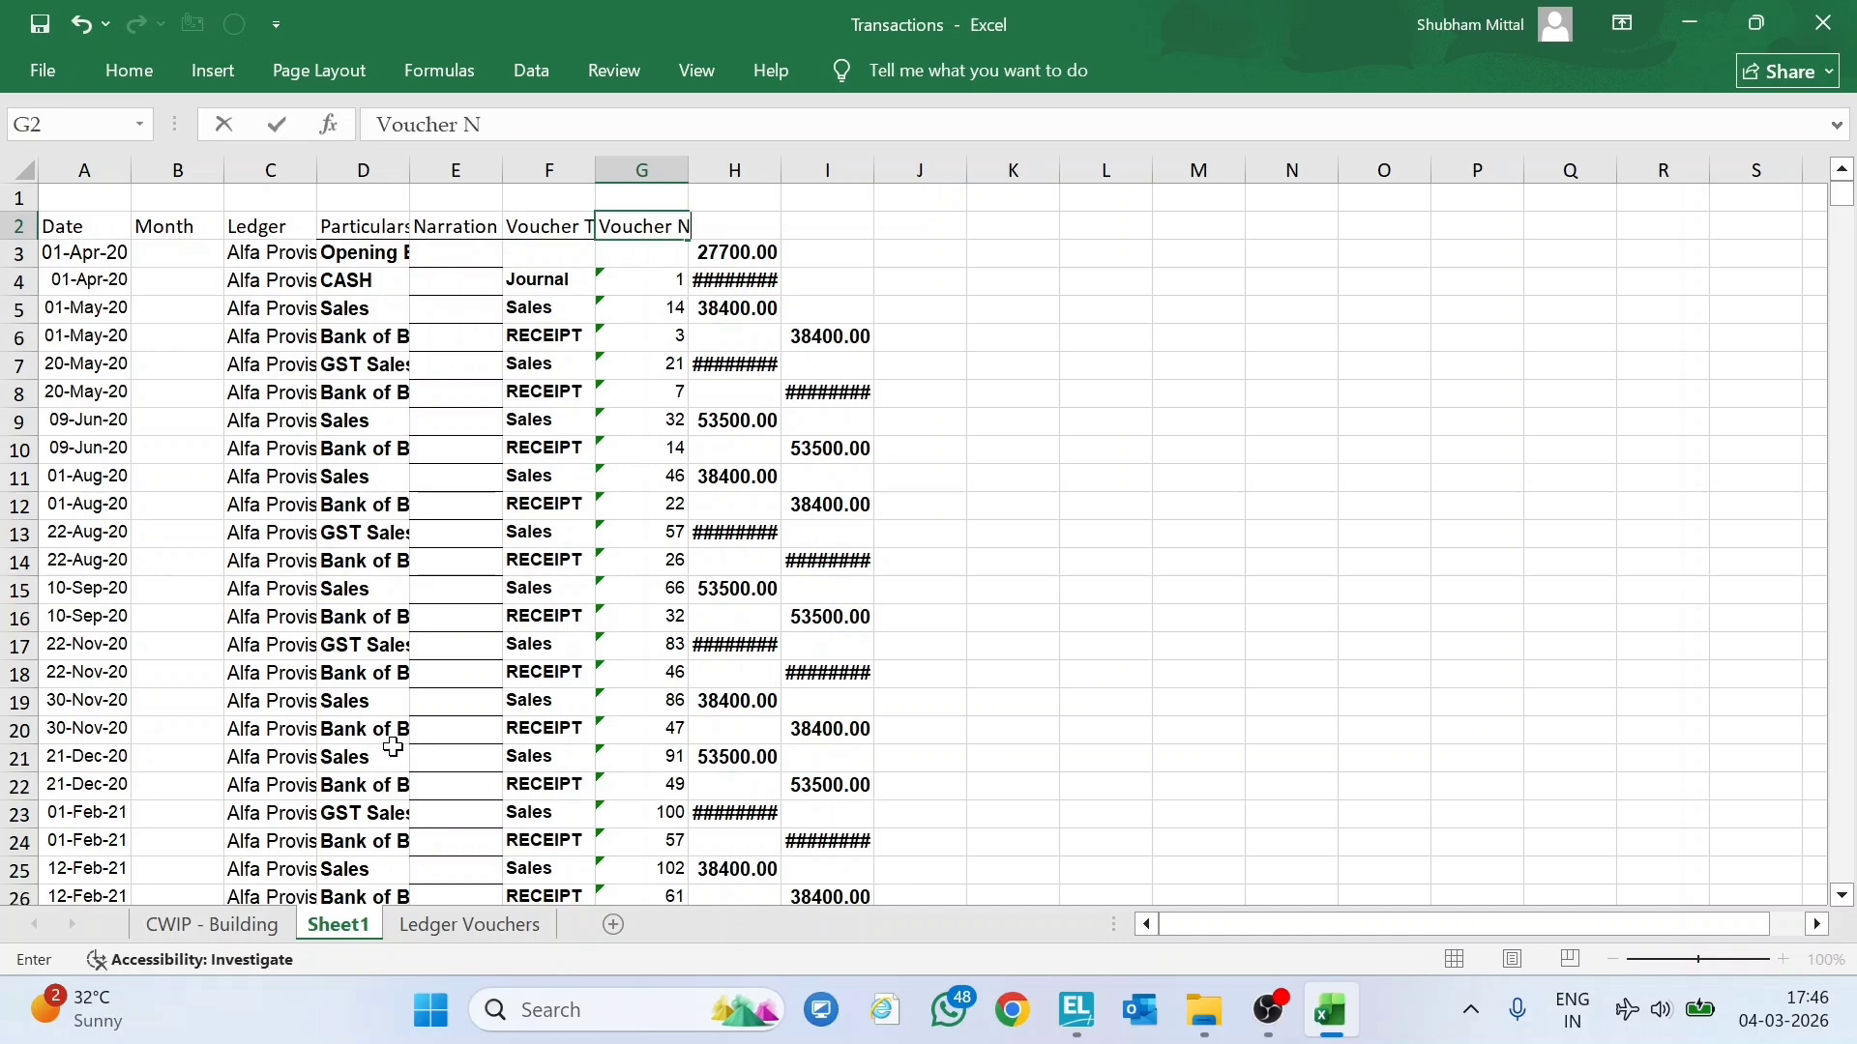
key(Tab)
text(Debit)
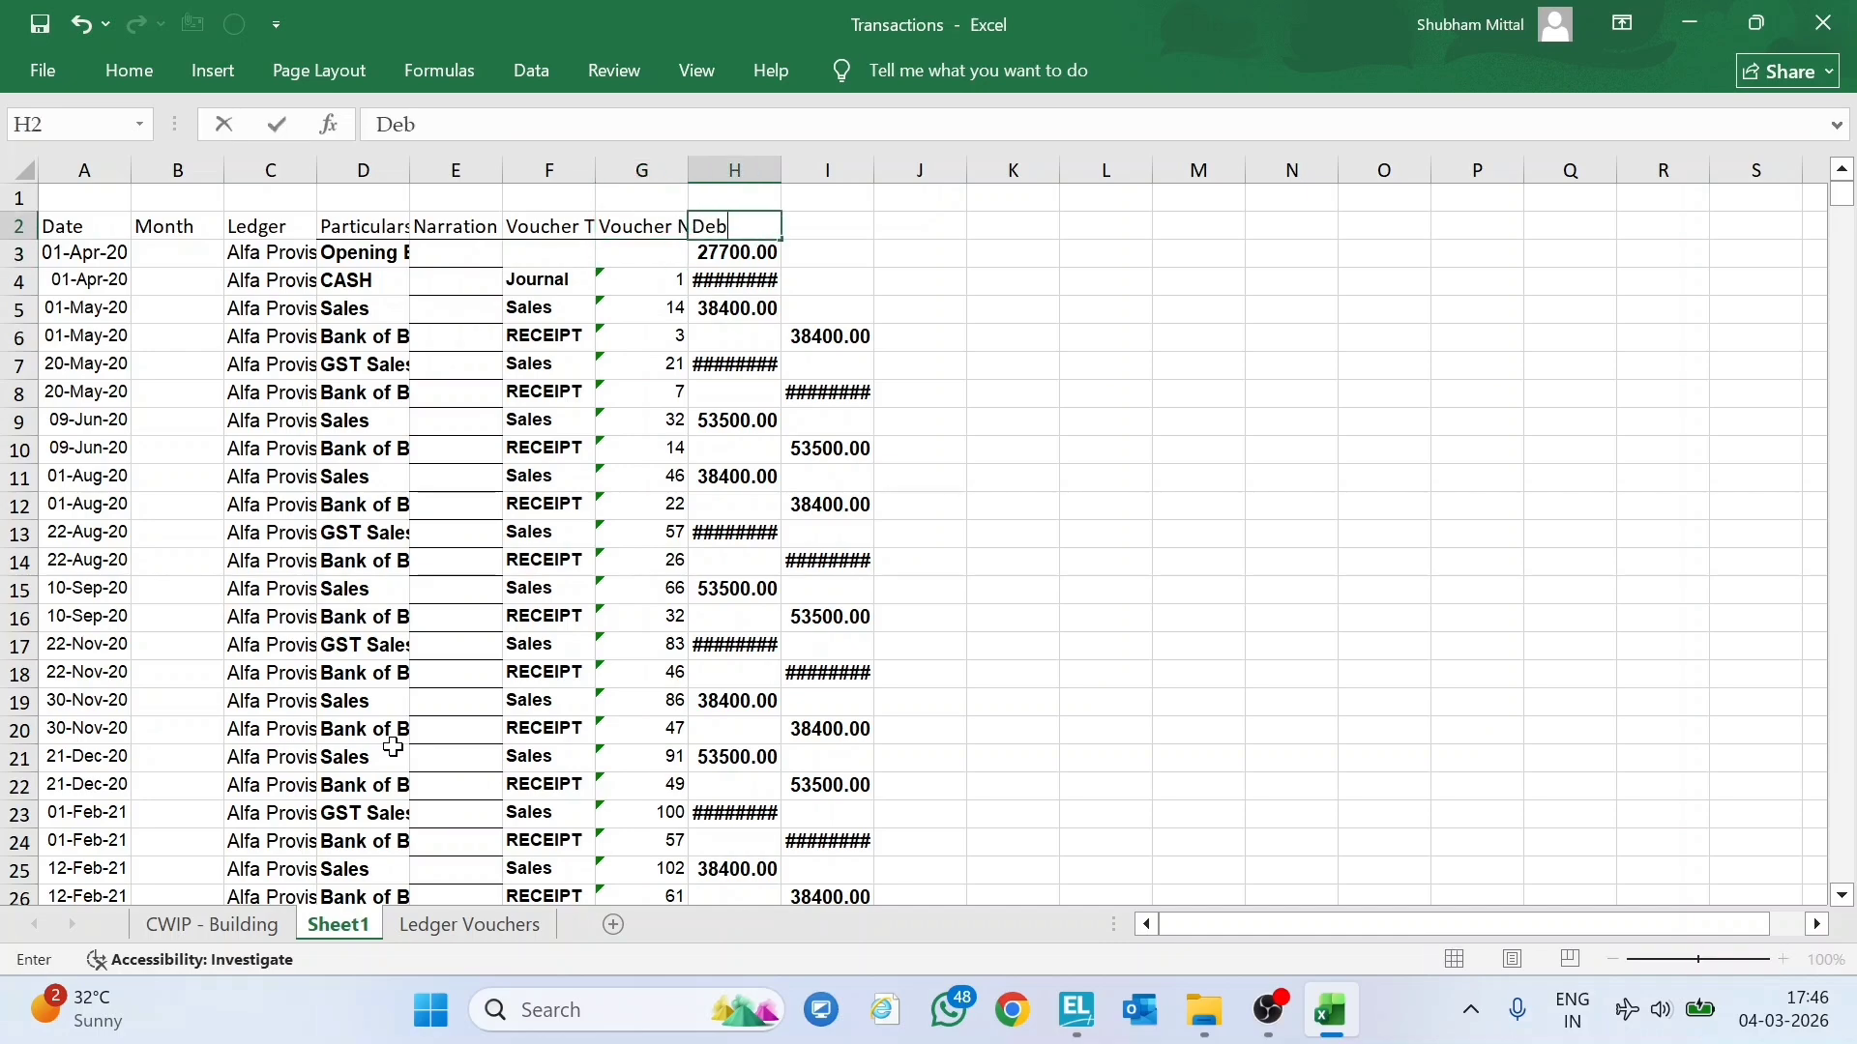
key(Tab)
text(Credit)
key(Tab)
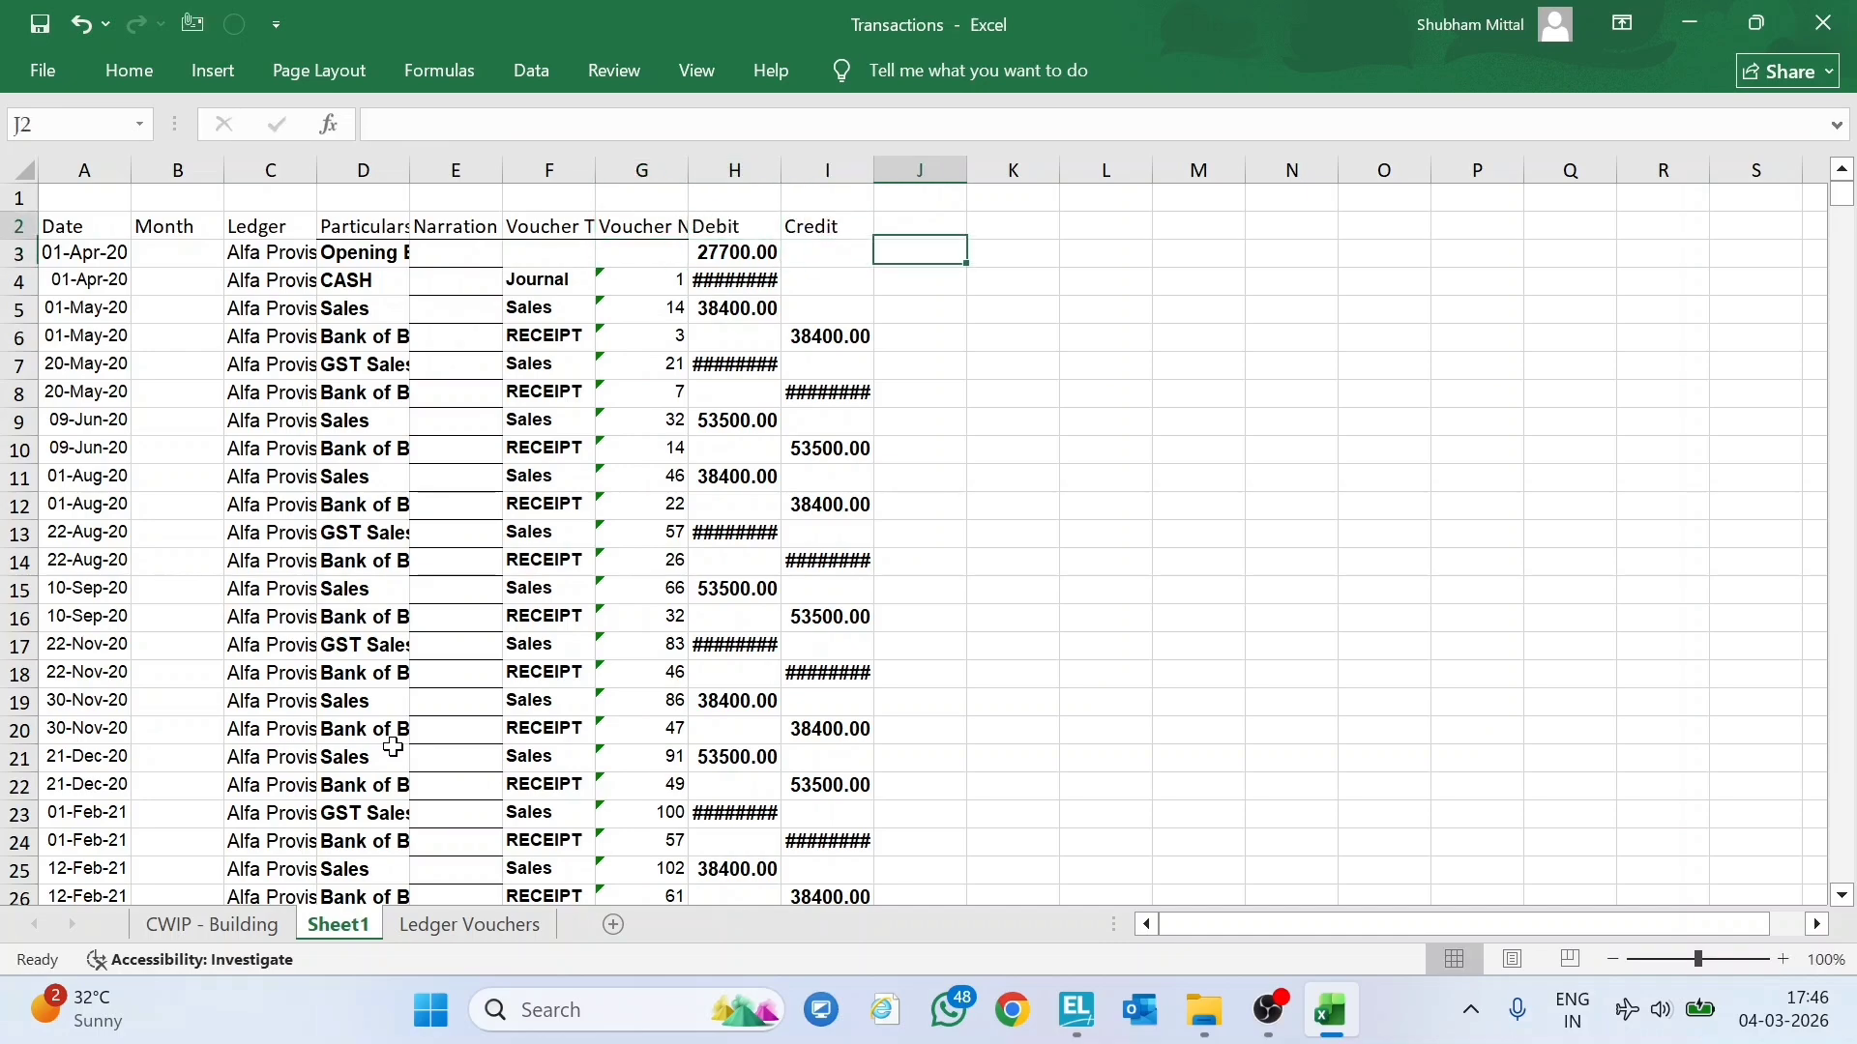
text(Net)
key(Return)
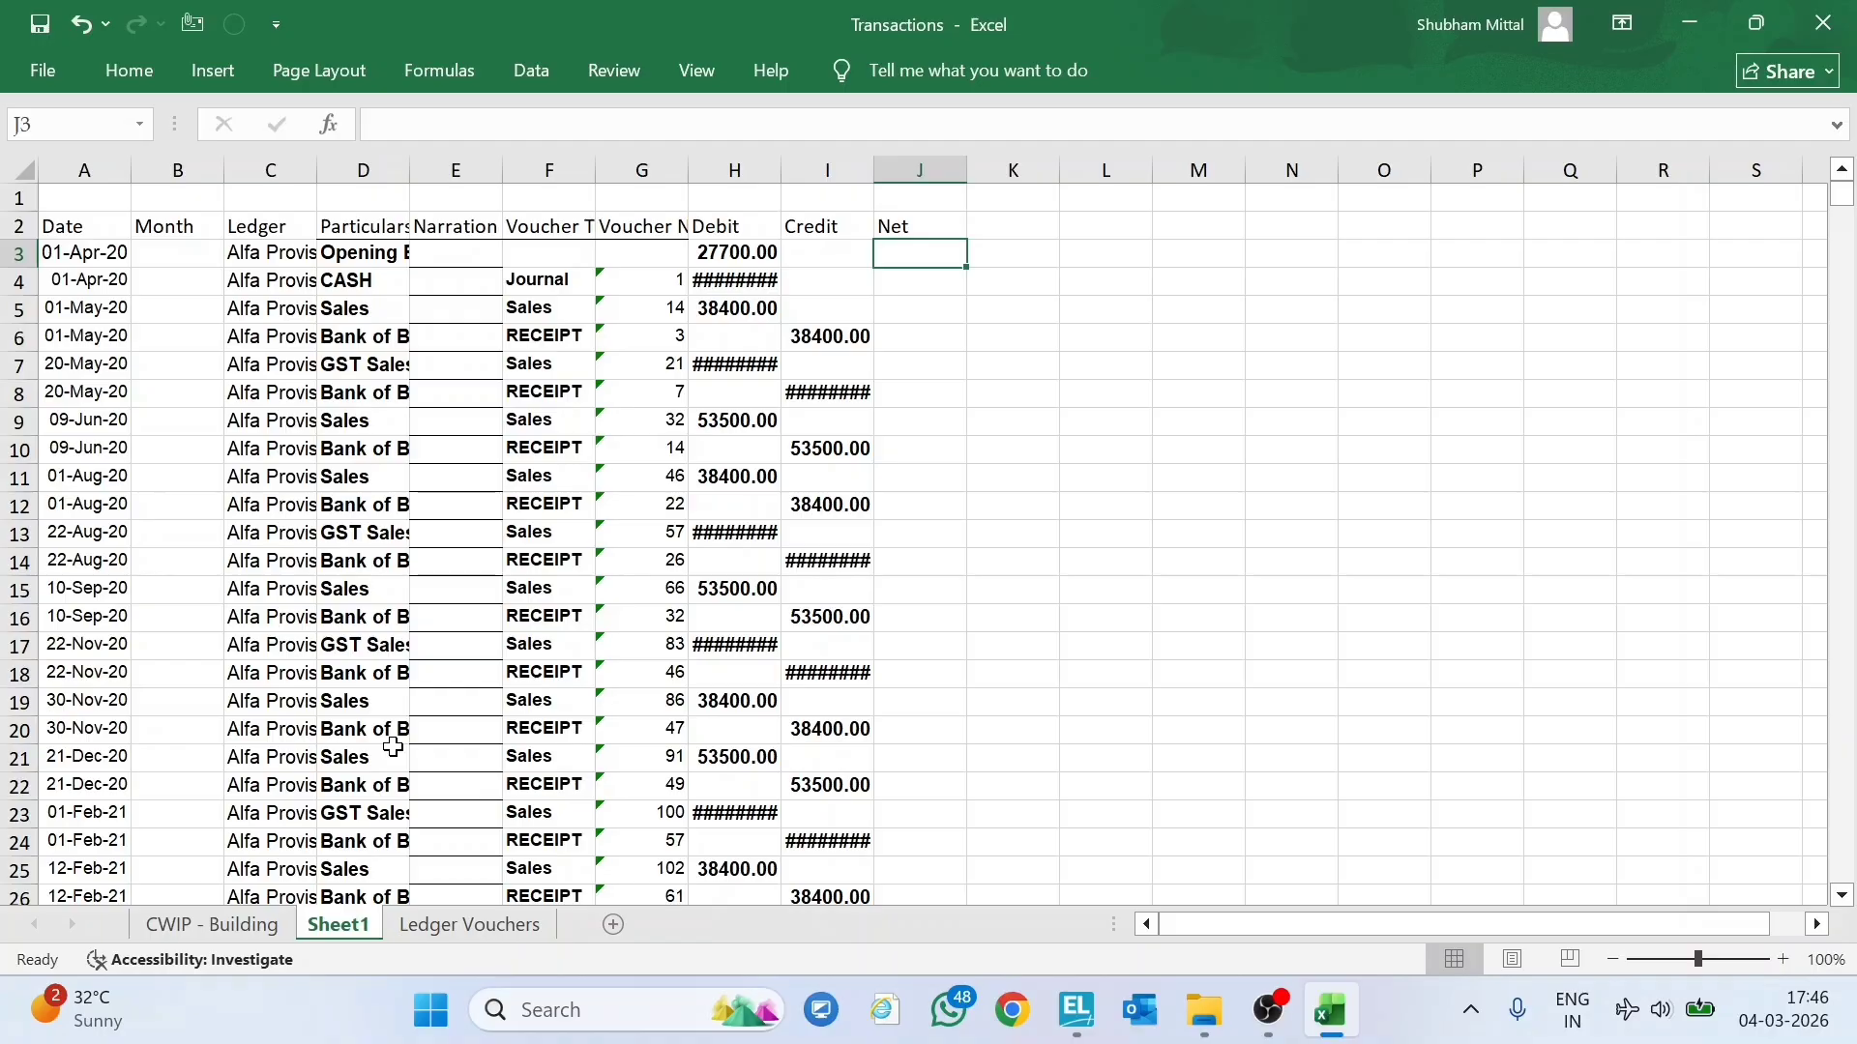
Enter the formula =TEXT(A3,"mmmm-yy") in B3 to derive the month from the date.
key(Left)
key(Left)
key(Left)
key(Left)
key(Left)
key(Left)
key(Left)
key(Left)
key(Up)
key(Left)
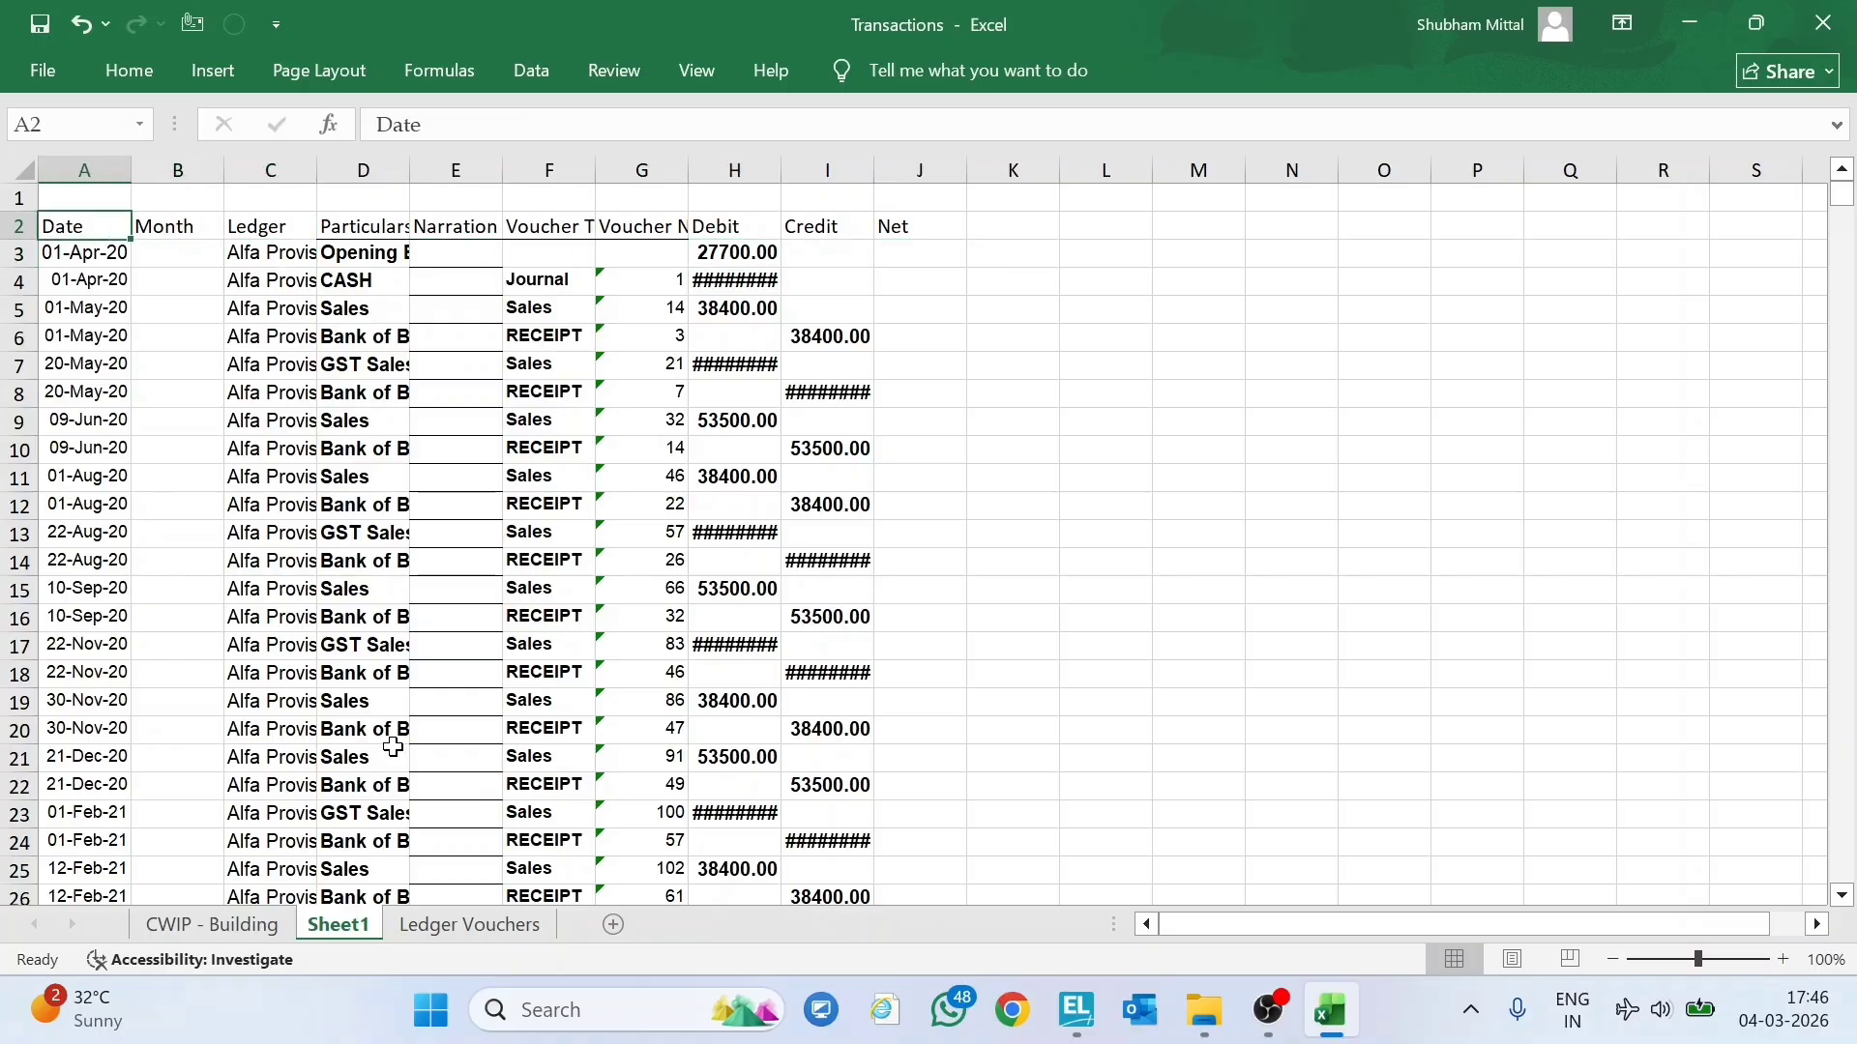
key(Down)
key(Right)
text(=te)
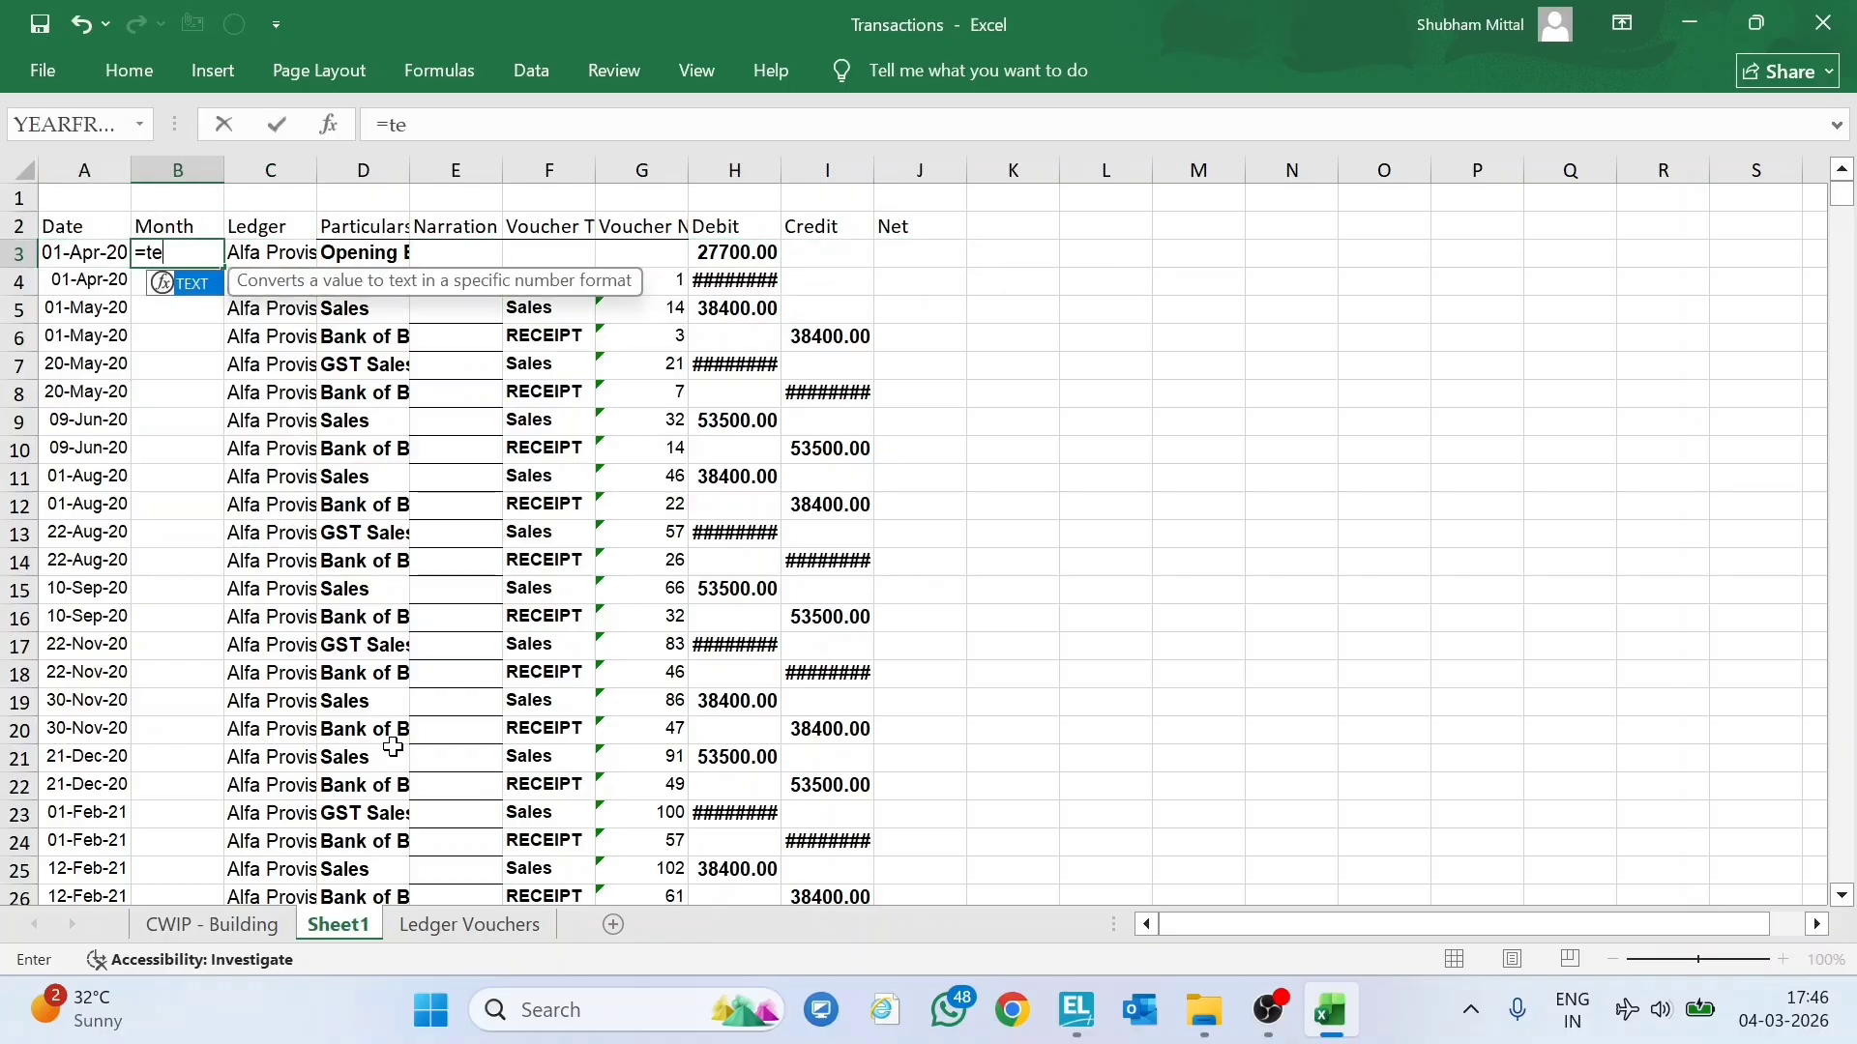
key(Tab)
key(Left)
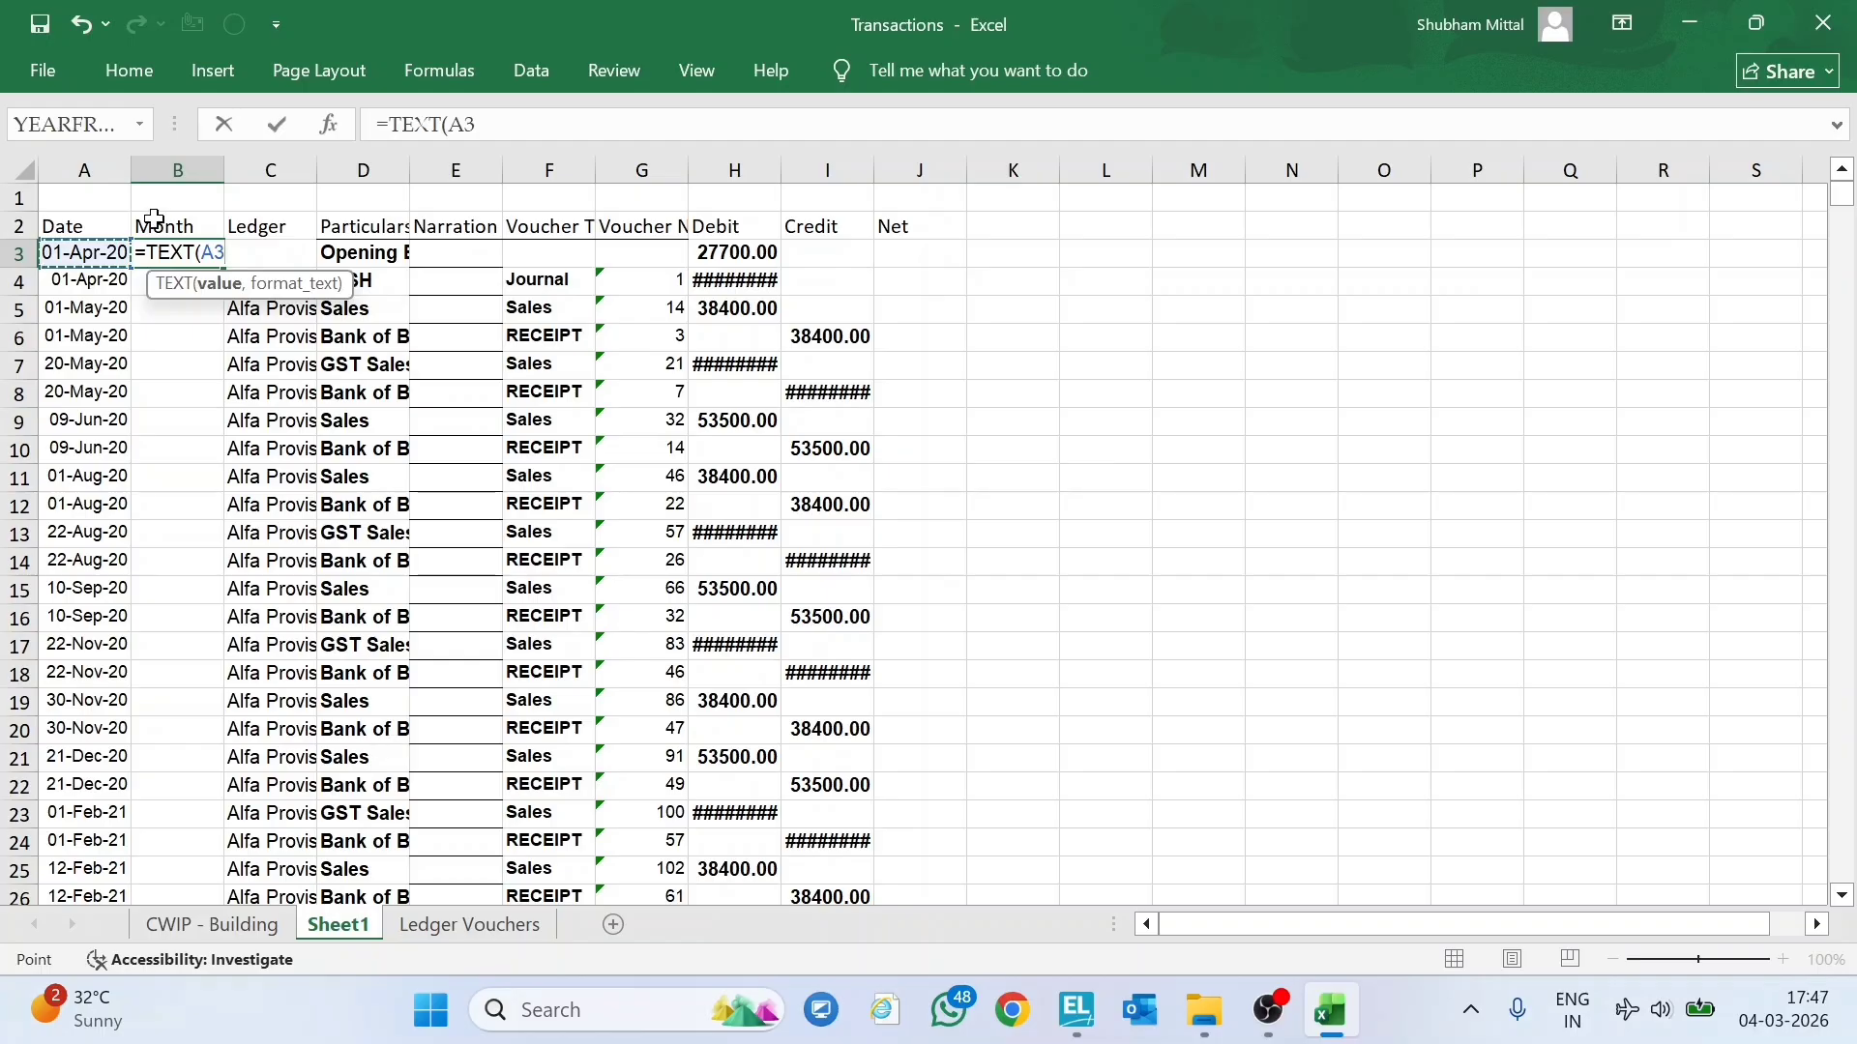
text(,)
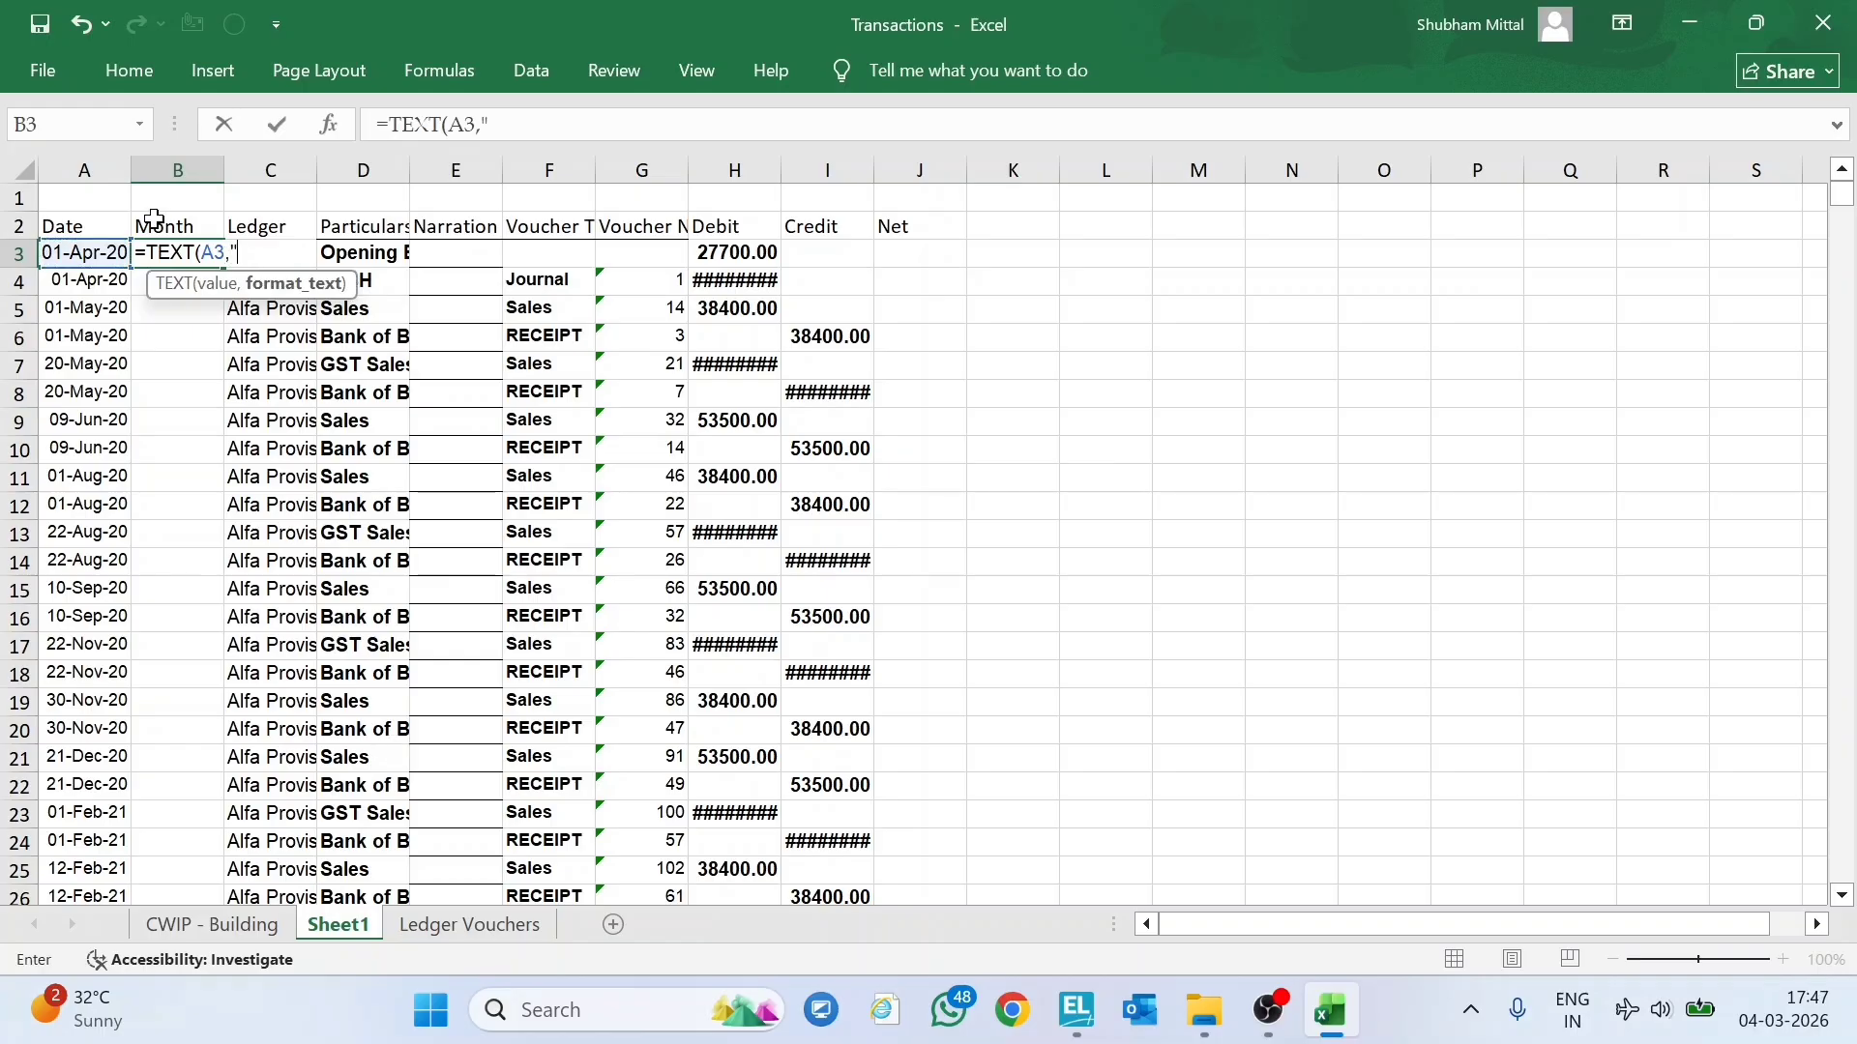
text("mmmm)
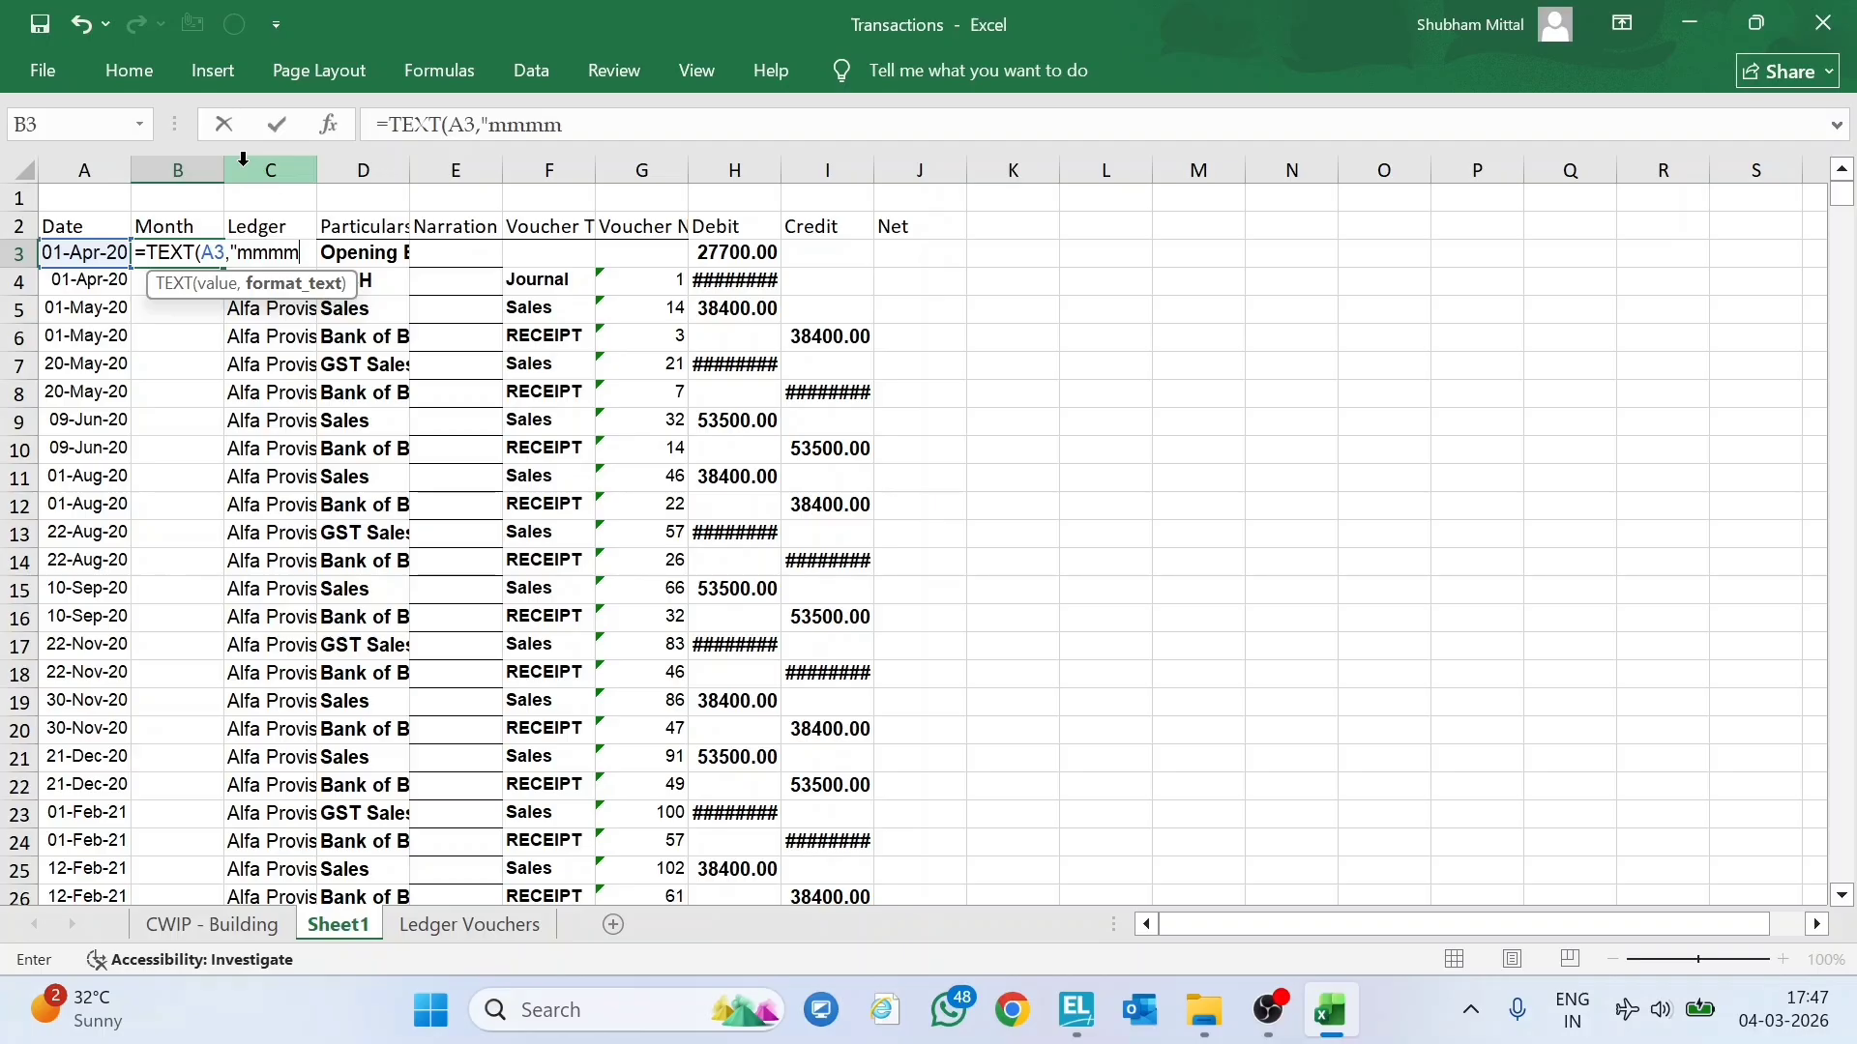
text(-yy")
key(Return)
key(Up)
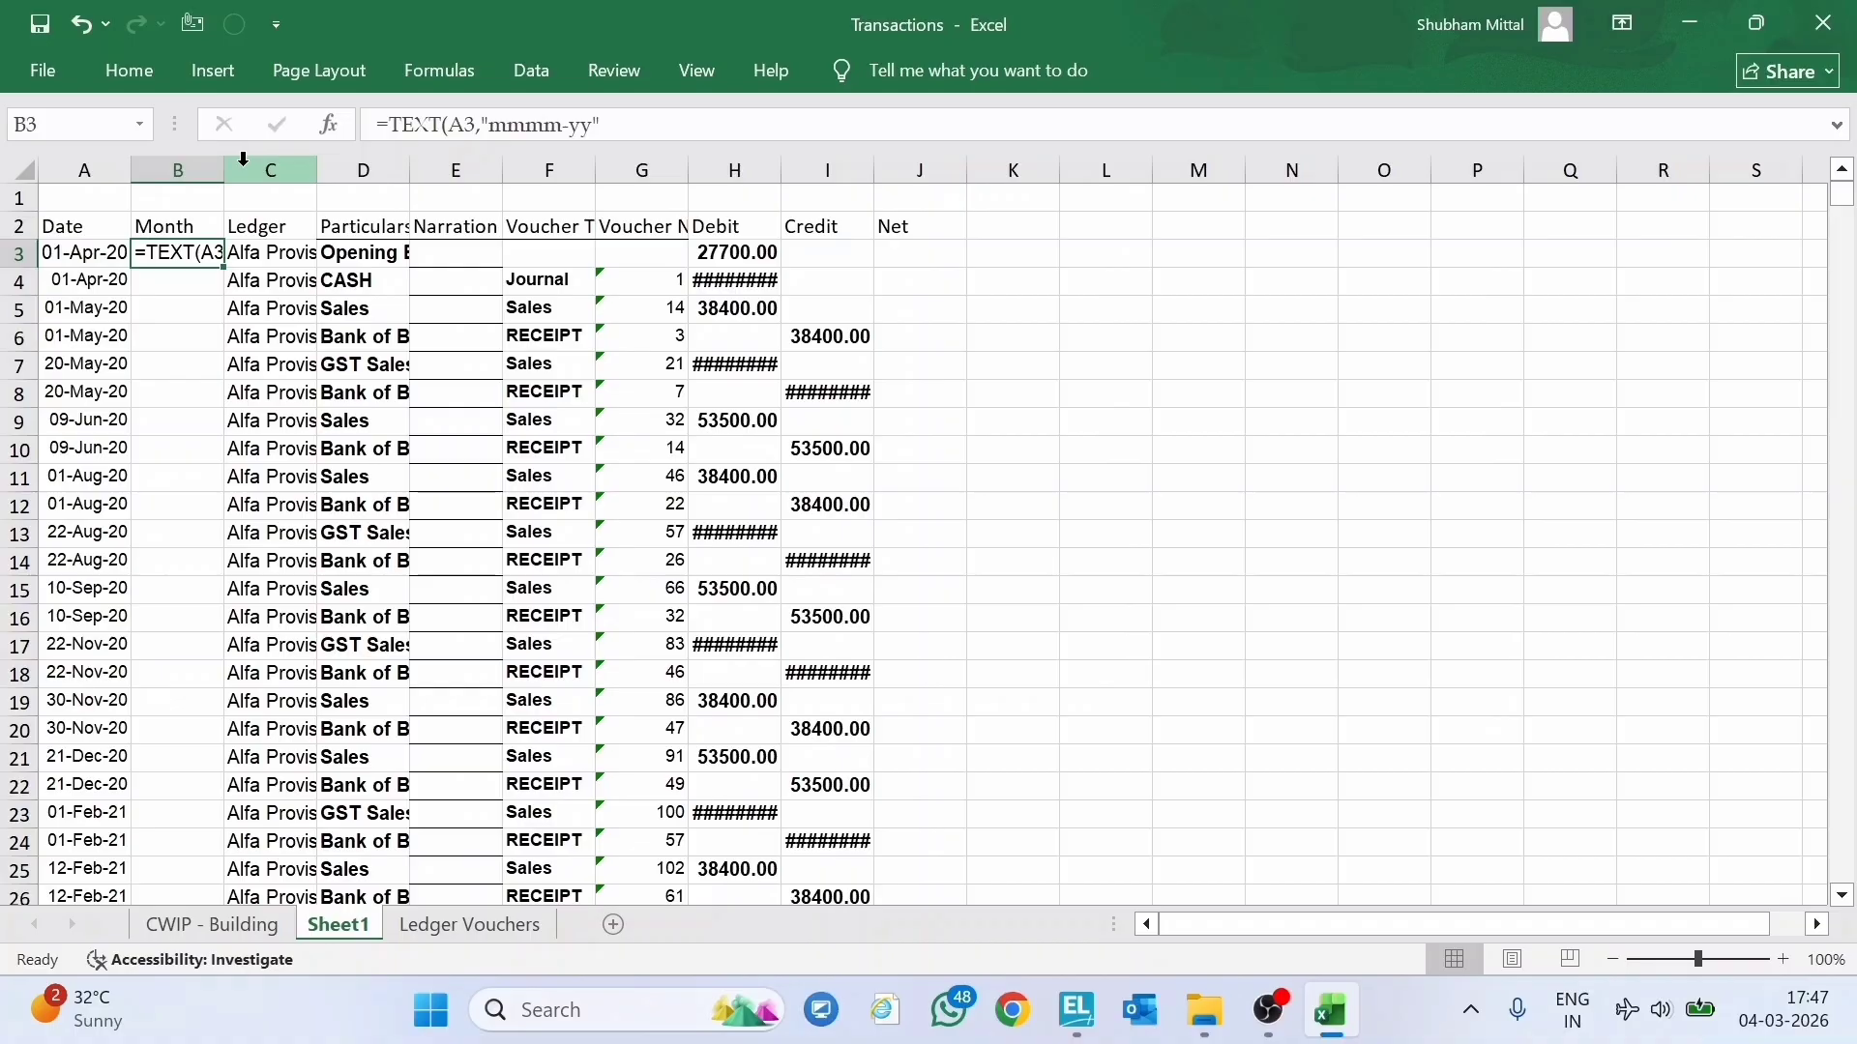
Set column B's number format to General and re-enter the B3 formula so that it calculates.
click(208, 170)
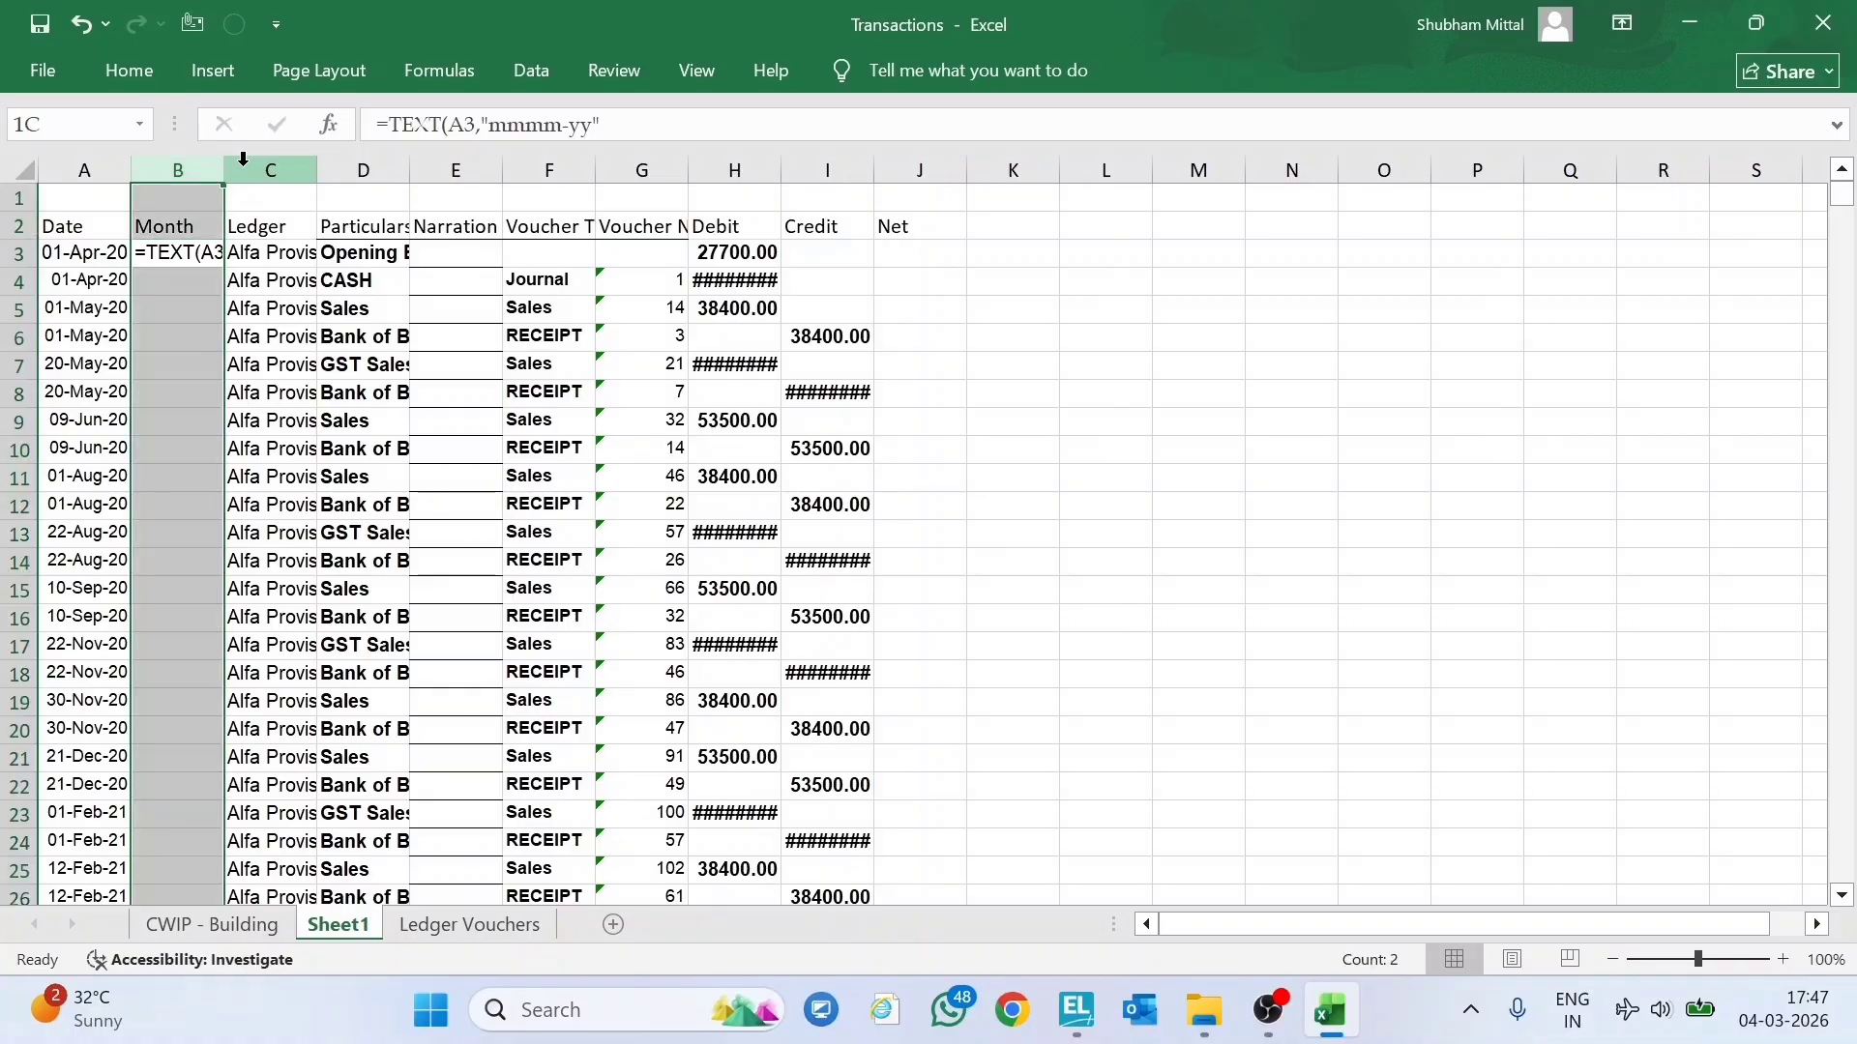
click(129, 71)
click(825, 127)
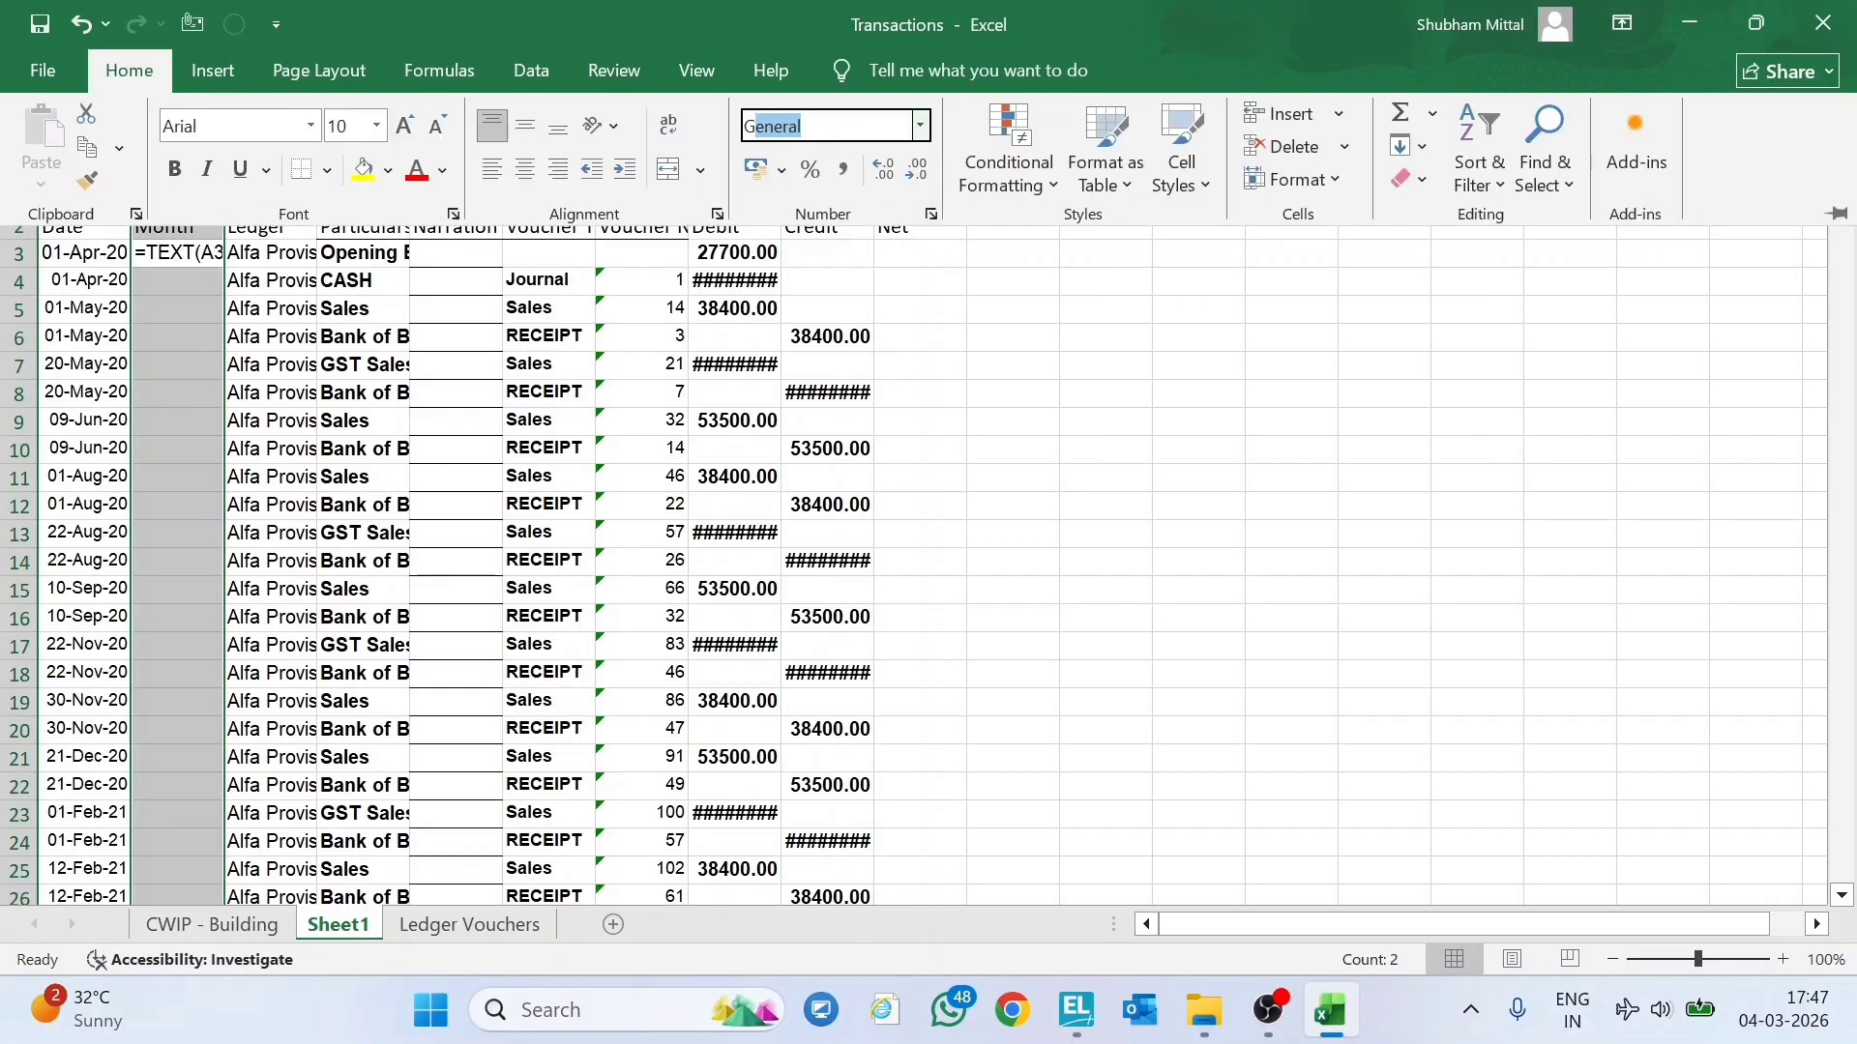
key(Return)
key(Down)
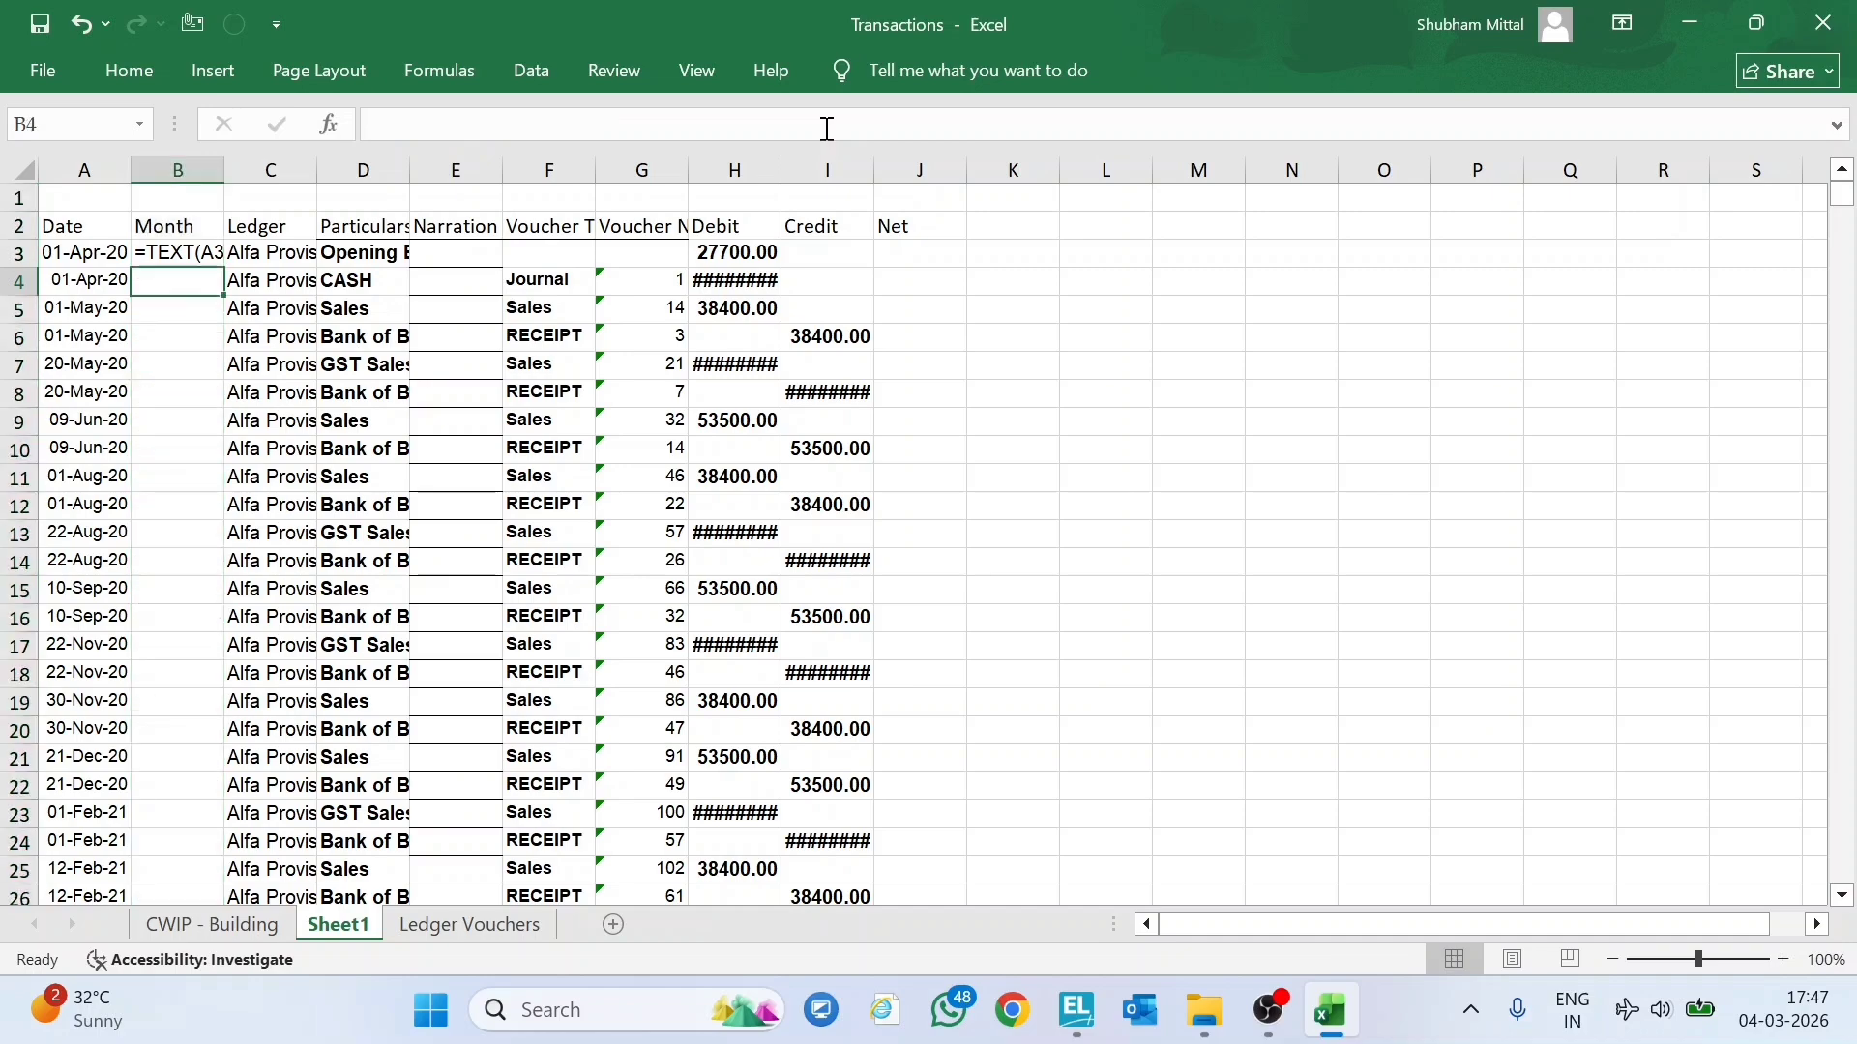
key(Up)
key(F2)
key(Return)
key(Up)
Try the abbreviated month format mmm-yy in the B3 formula.
key(ctrl+c)
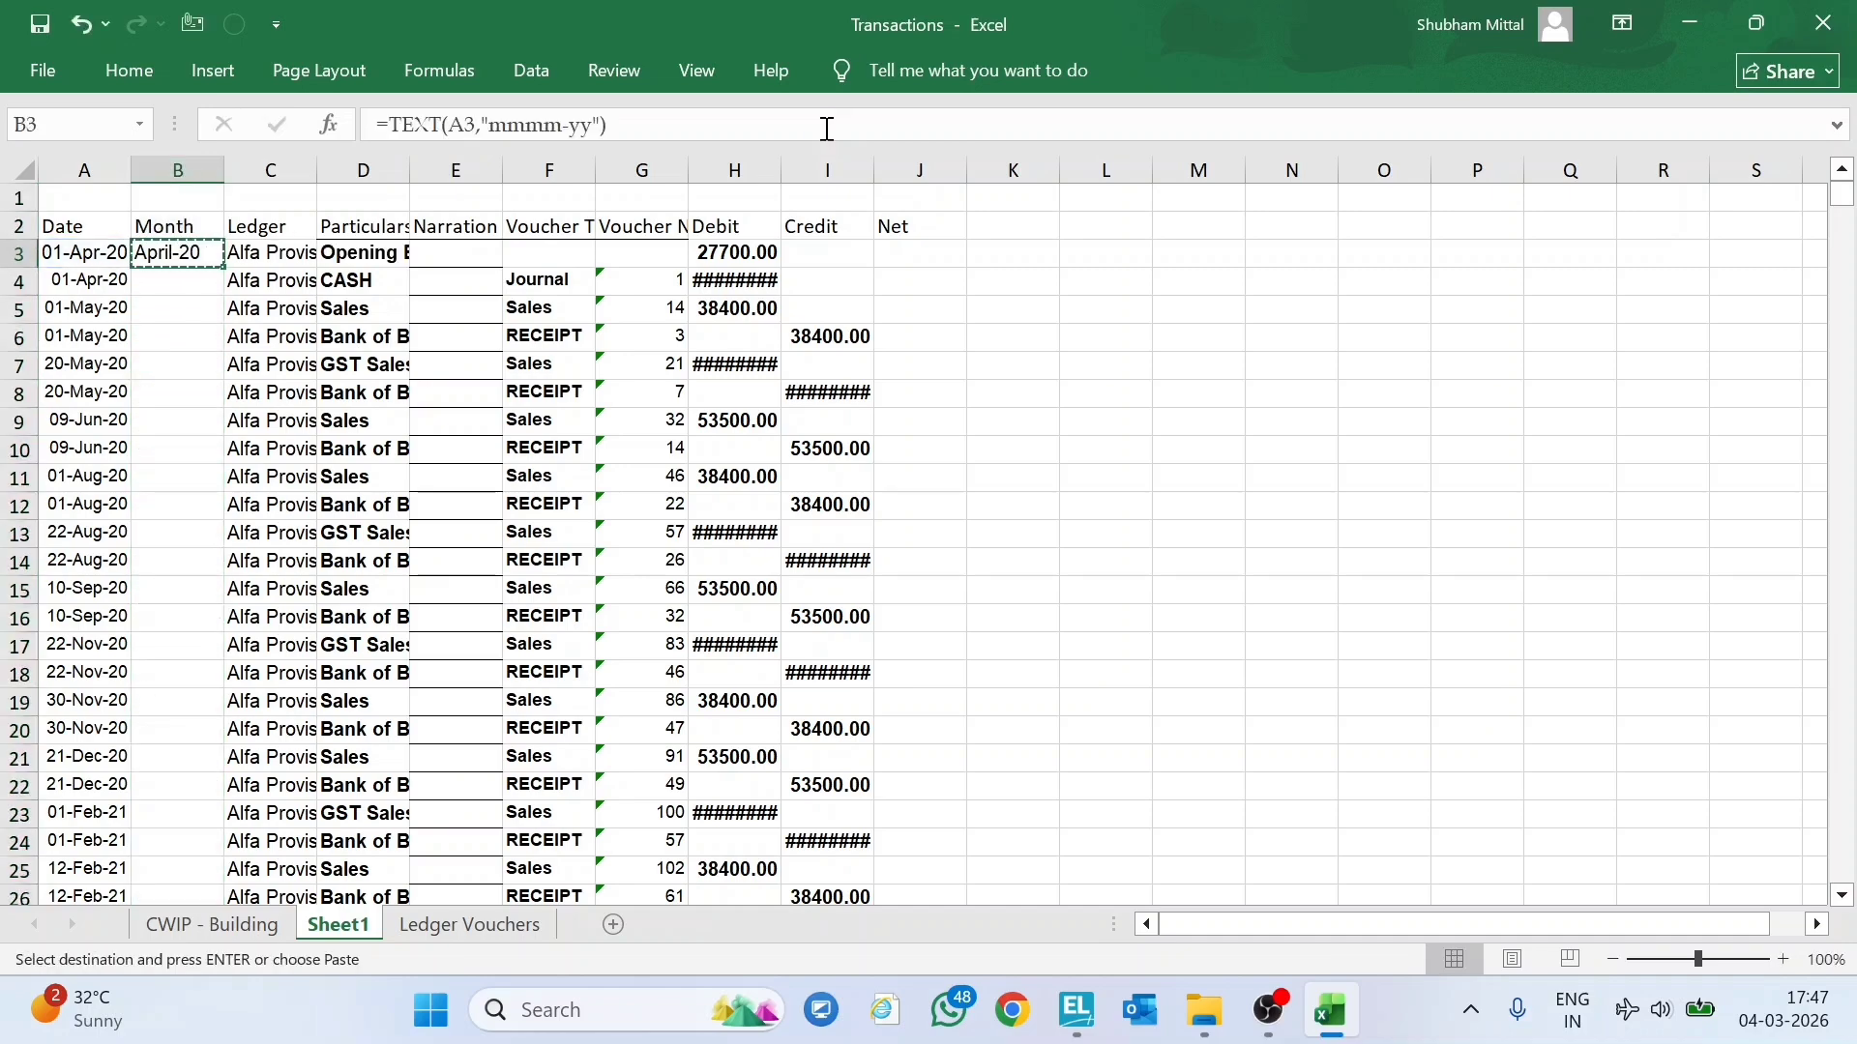
key(F2)
key(Left)
key(Left)
key(Left)
key(Left)
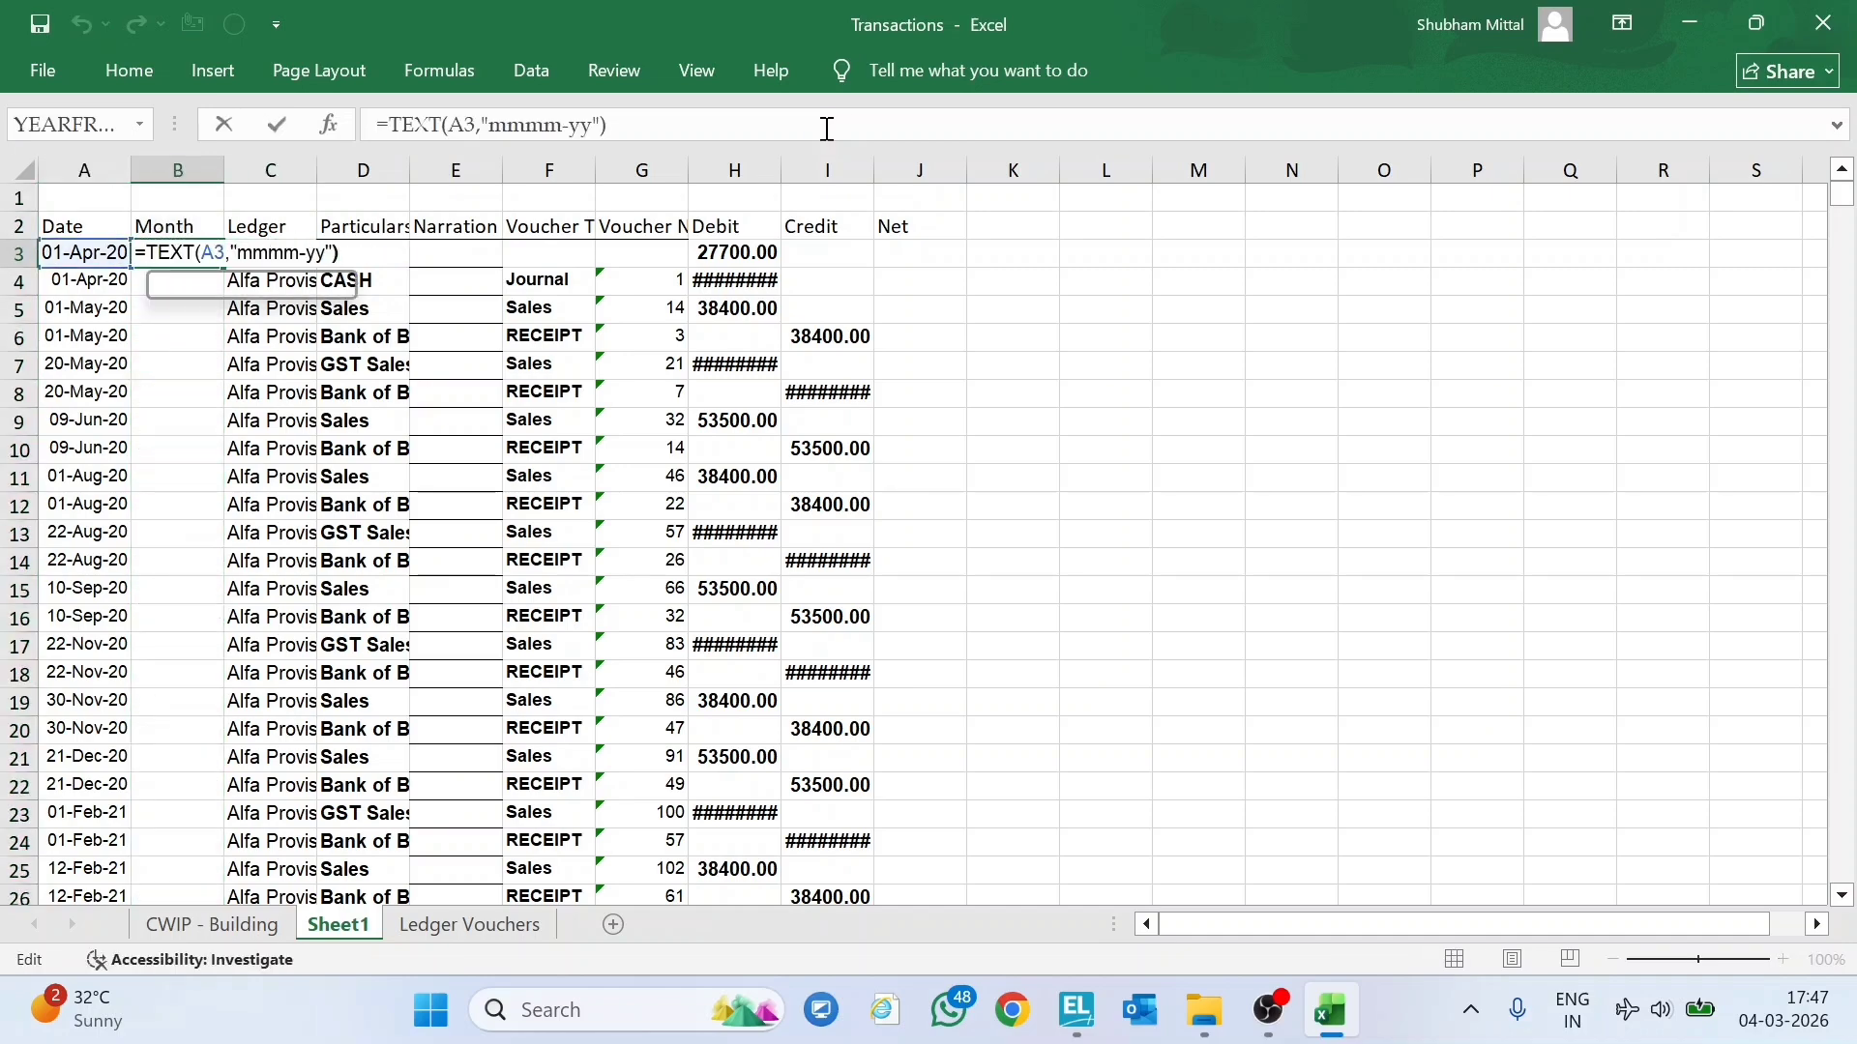
key(BackSpace)
key(Return)
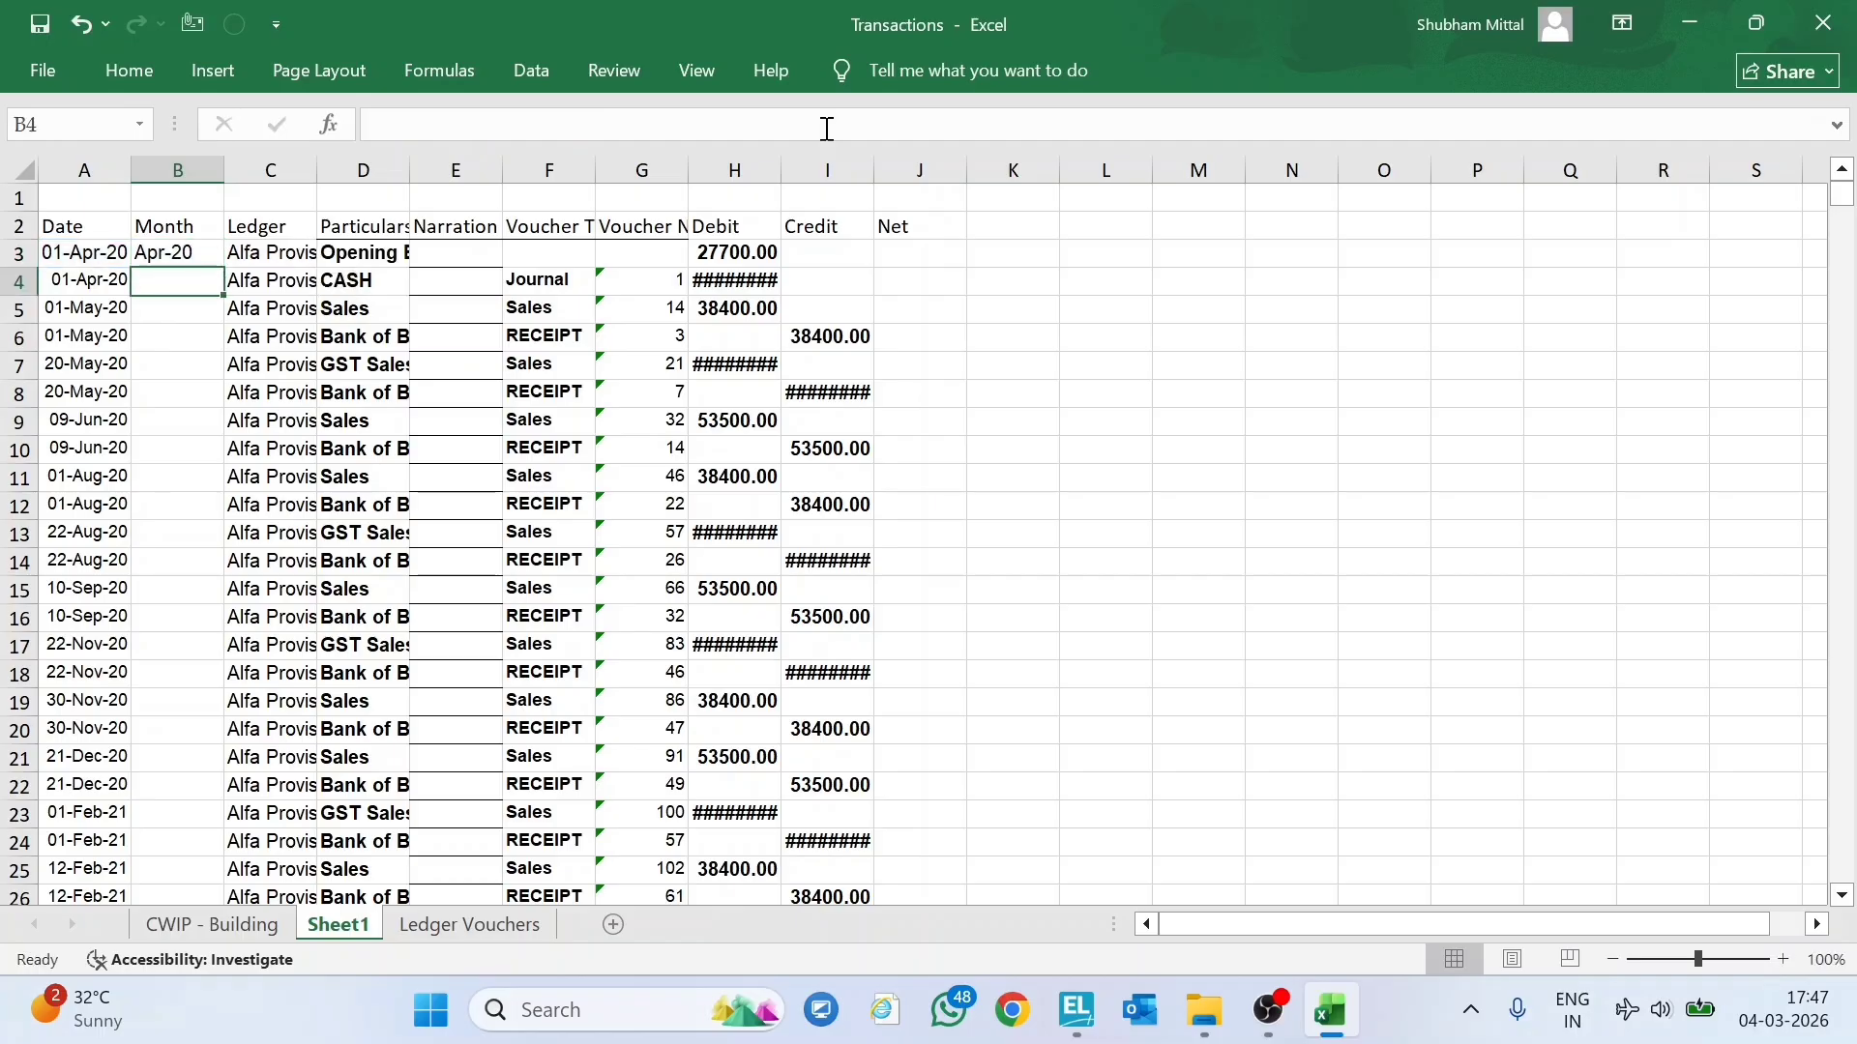
Try the four-digit year format mmm-yyyy in the B3 formula.
key(Up)
key(Left)
key(Right)
key(F2)
key(Left)
key(Left)
key(Left)
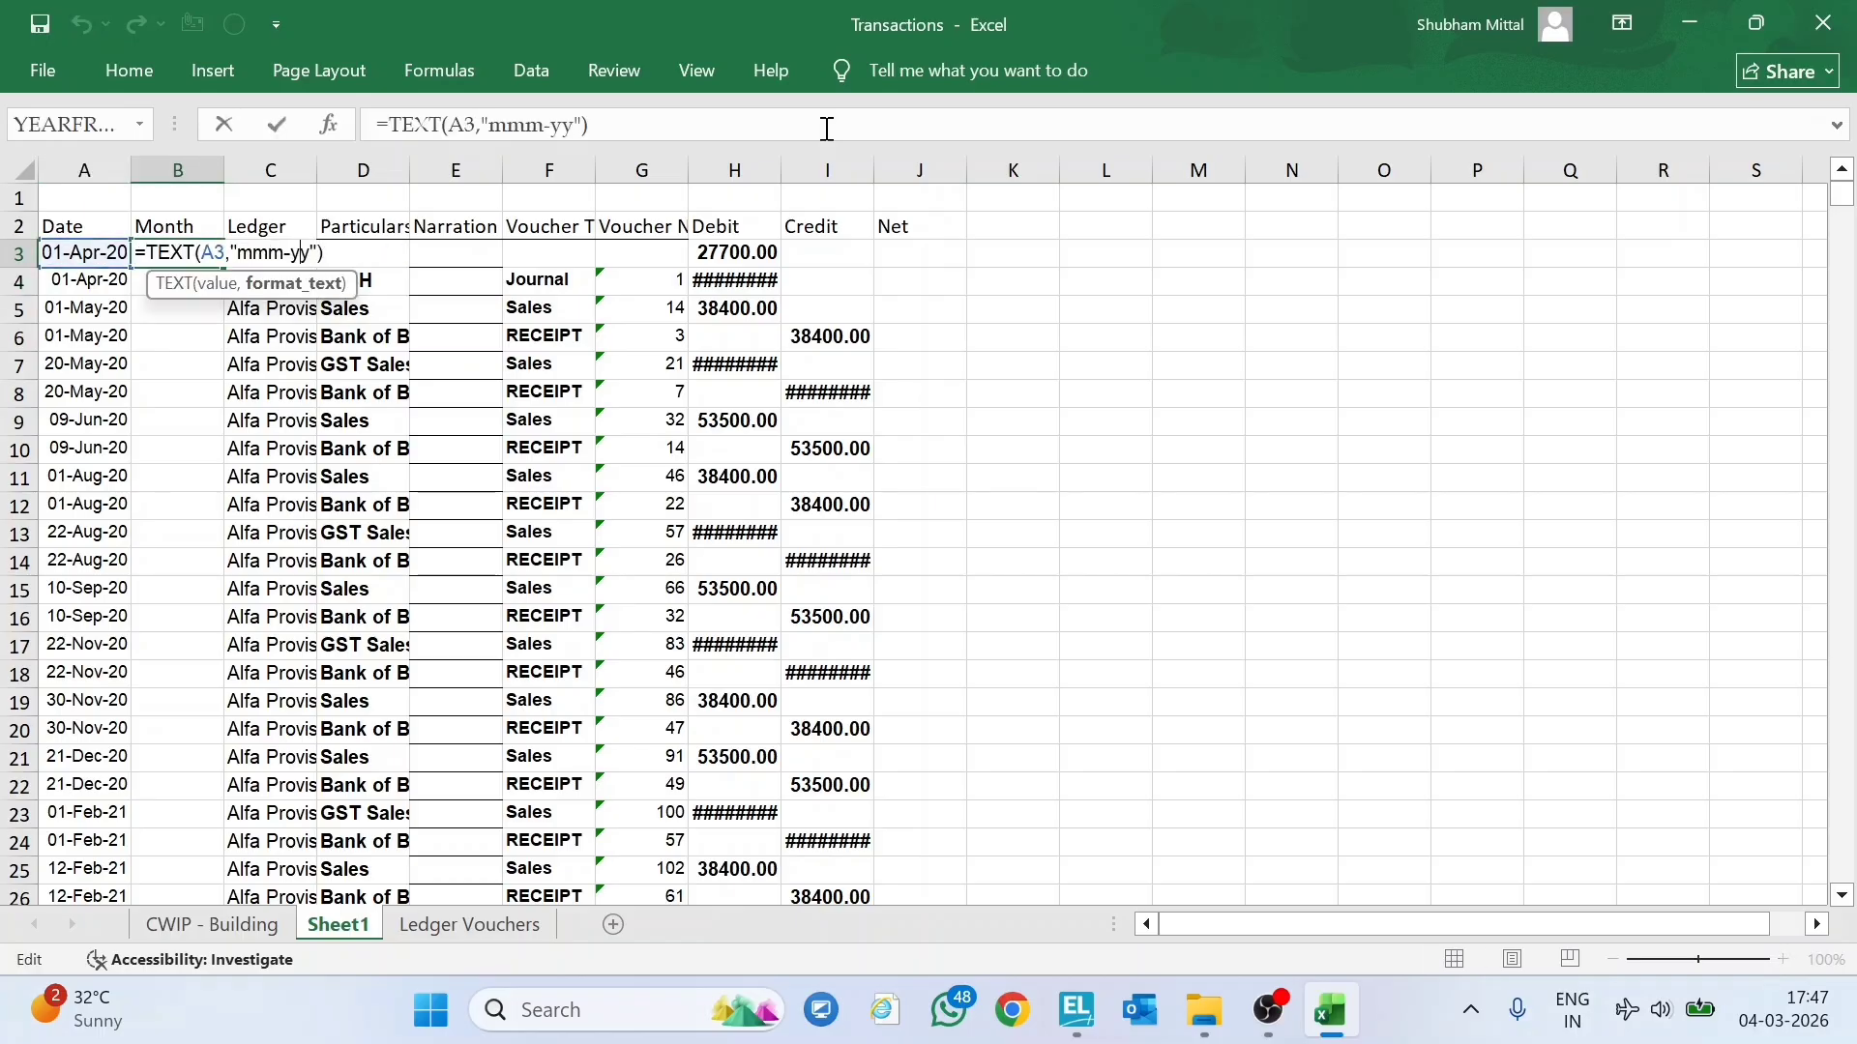
text(yy)
key(Return)
key(Up)
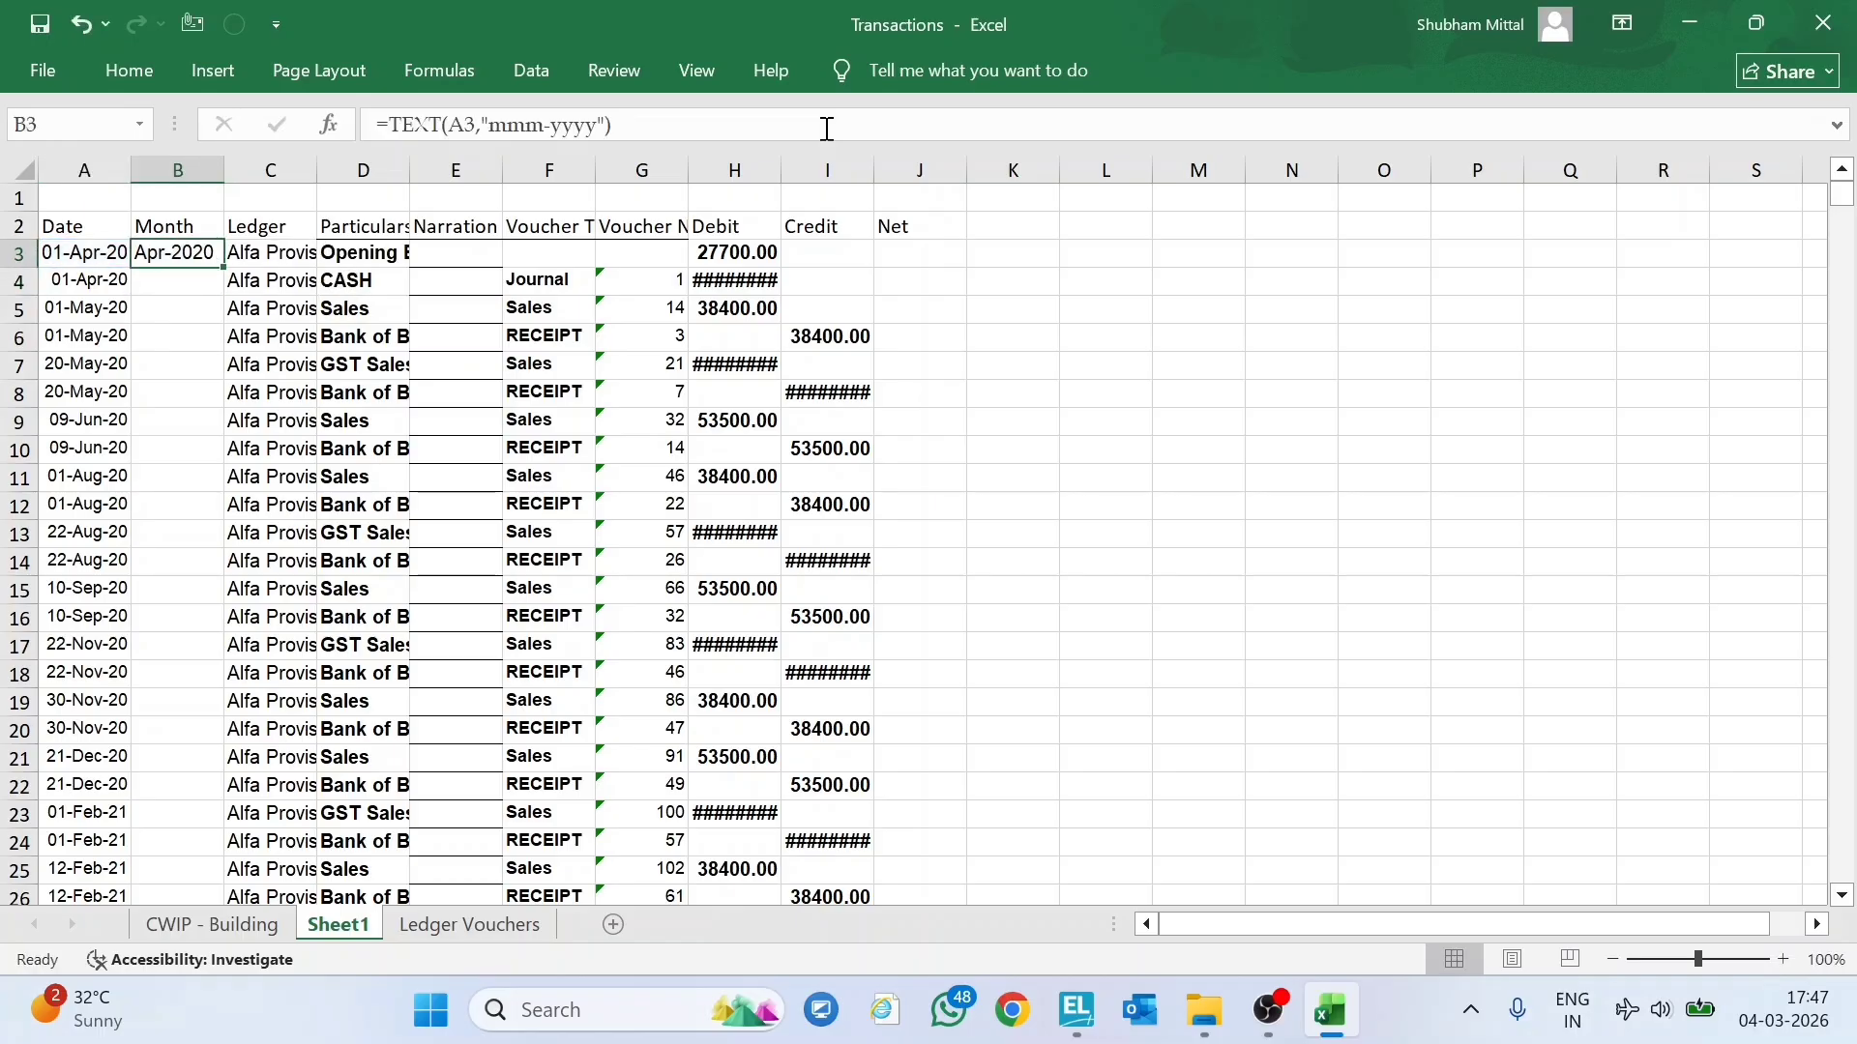
Restore the mmmm-yy format in the B3 formula and copy it down the Month column to the last data row.
key(F2)
key(Left)
key(Left)
key(Left)
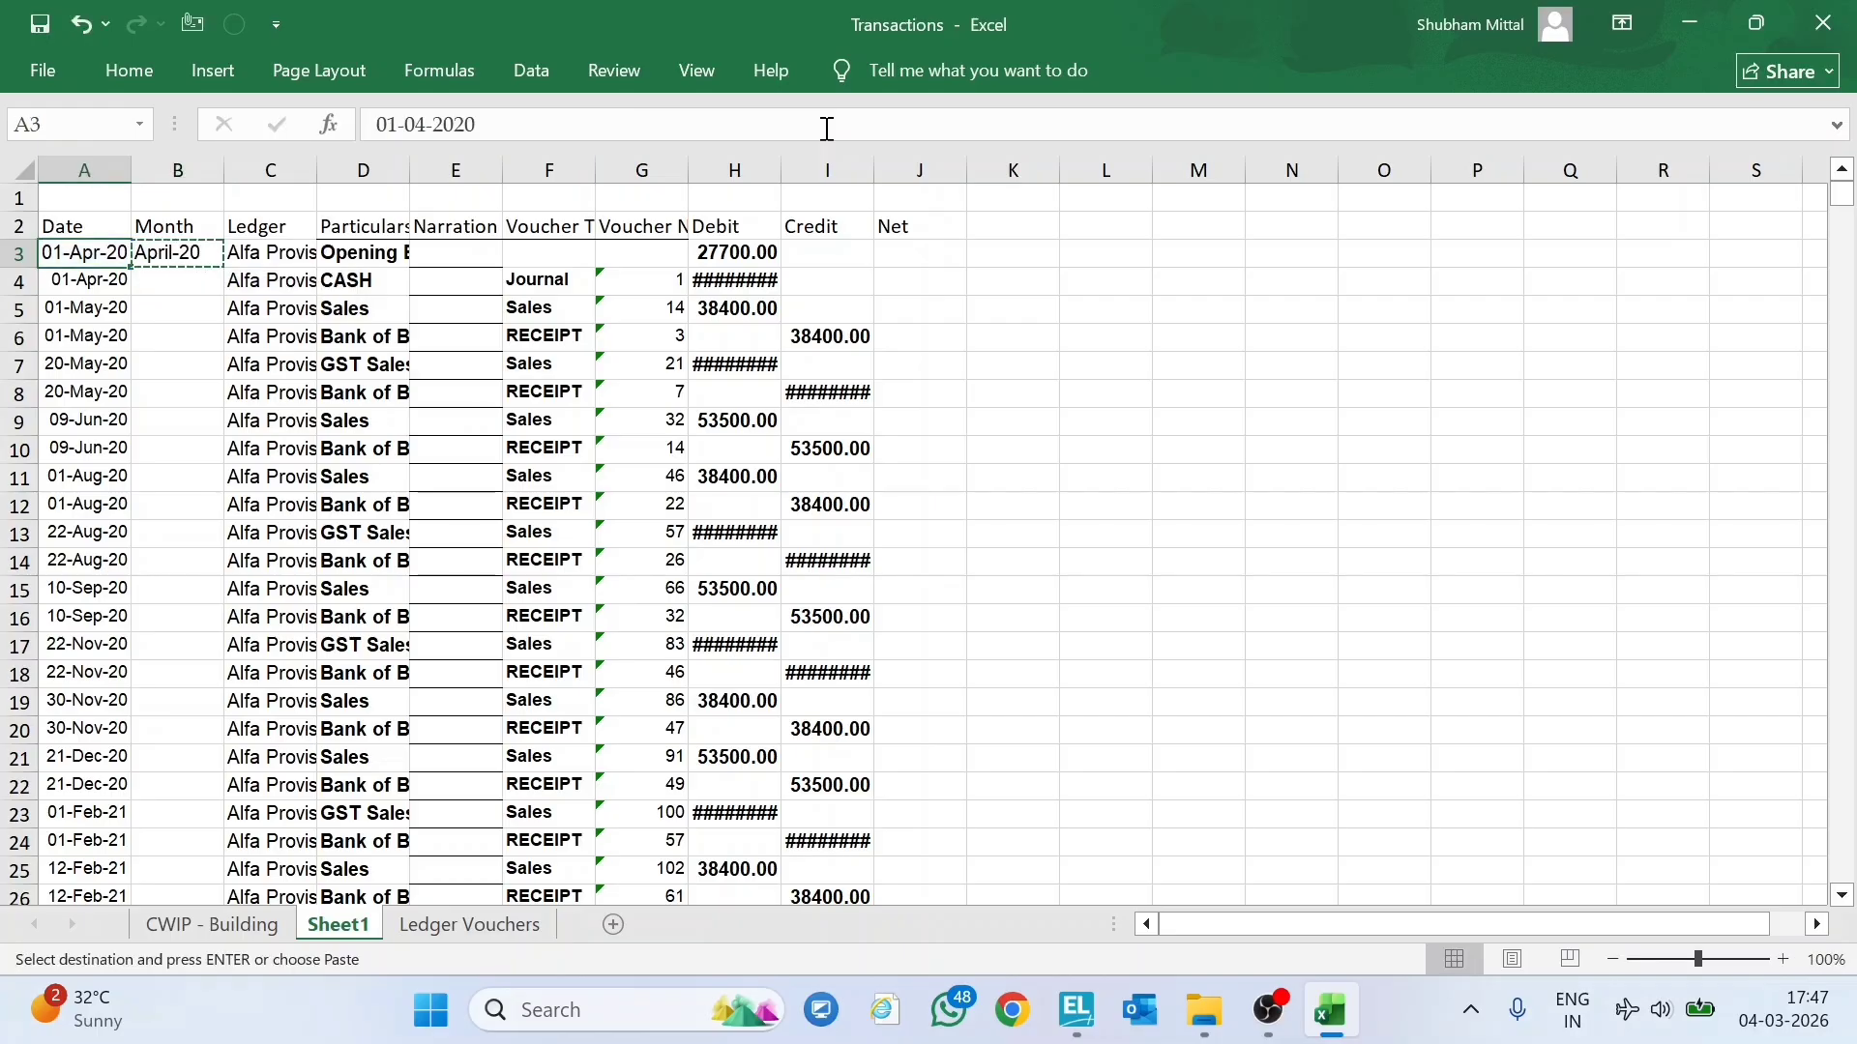
key(ctrl+Down)
key(Right)
key(ctrl+shift+Up)
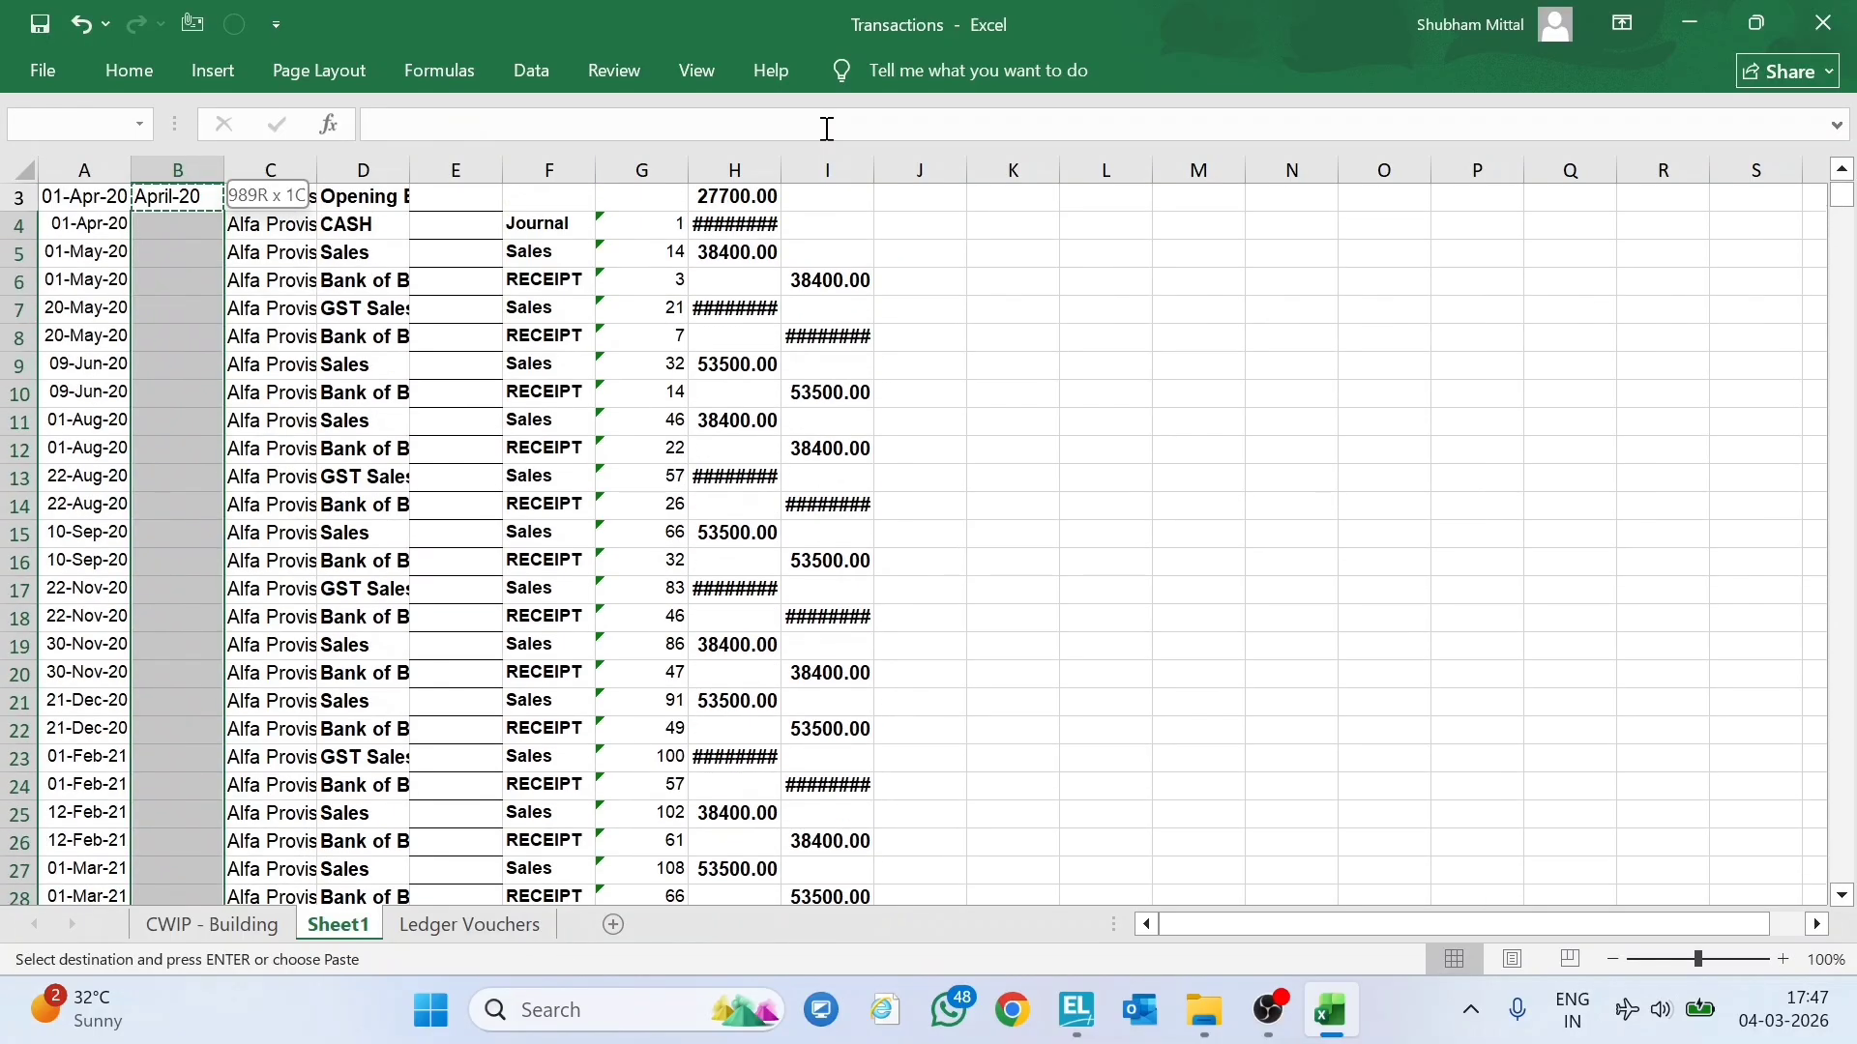
key(Return)
key(ctrl+Up)
key(ctrl+Up)
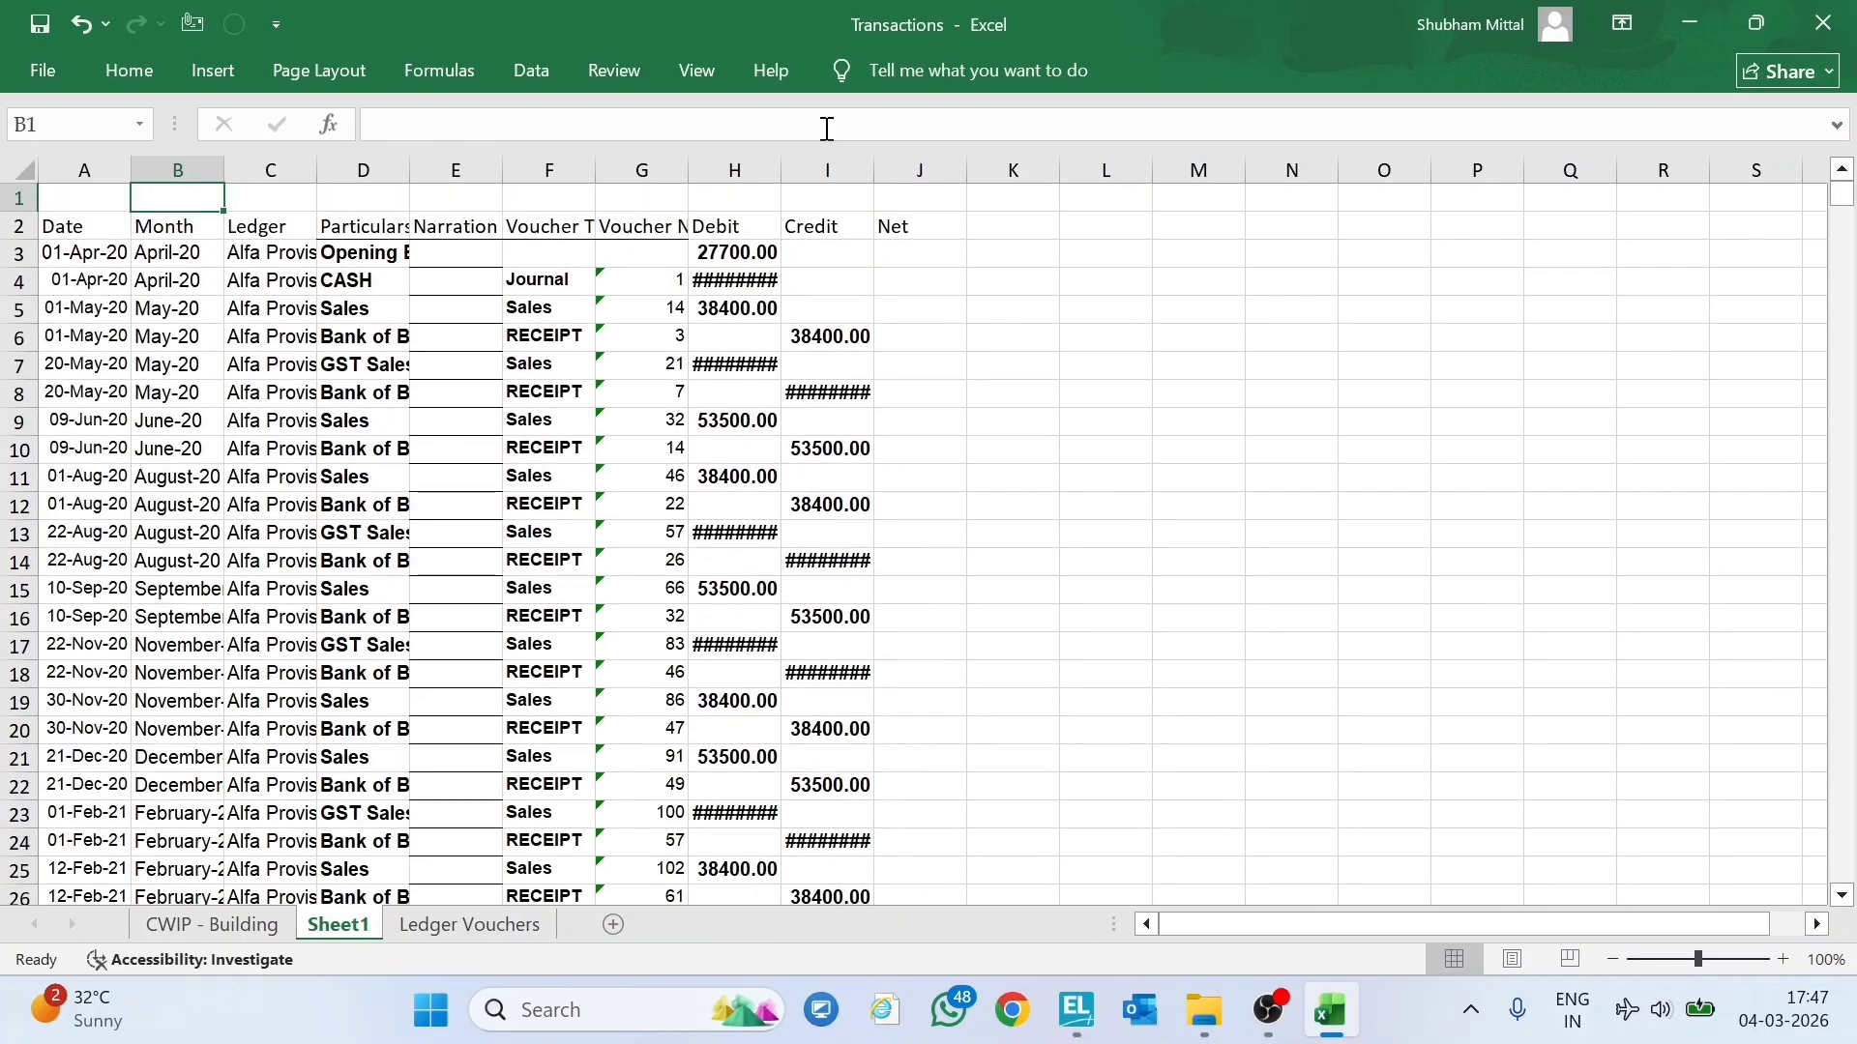
Check the month labels in the first rows of column B against the dates.
key(Down)
key(Down)
key(Down)
key(Down)
key(Down)
key(Down)
key(Up)
key(Up)
key(Up)
key(Up)
key(Up)
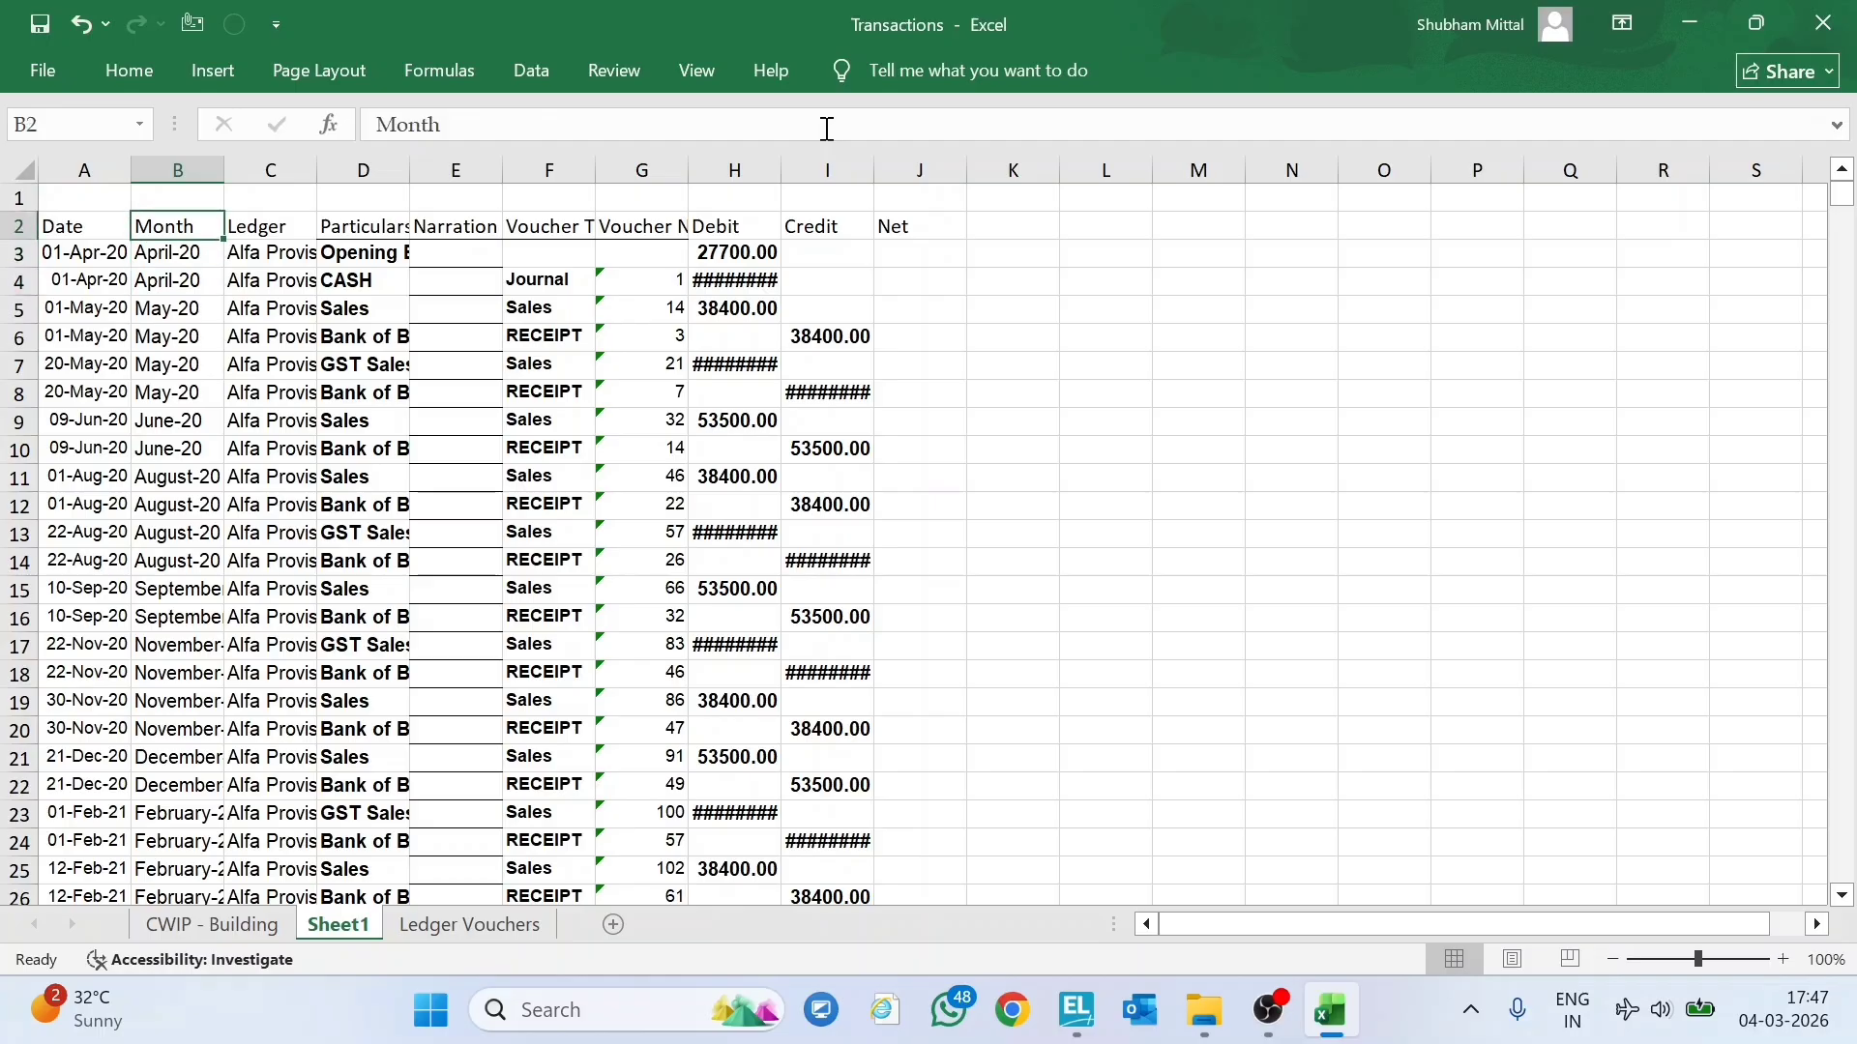
Enter the formula =H3-I3 in J3 to calculate the net of debit and credit.
key(Right)
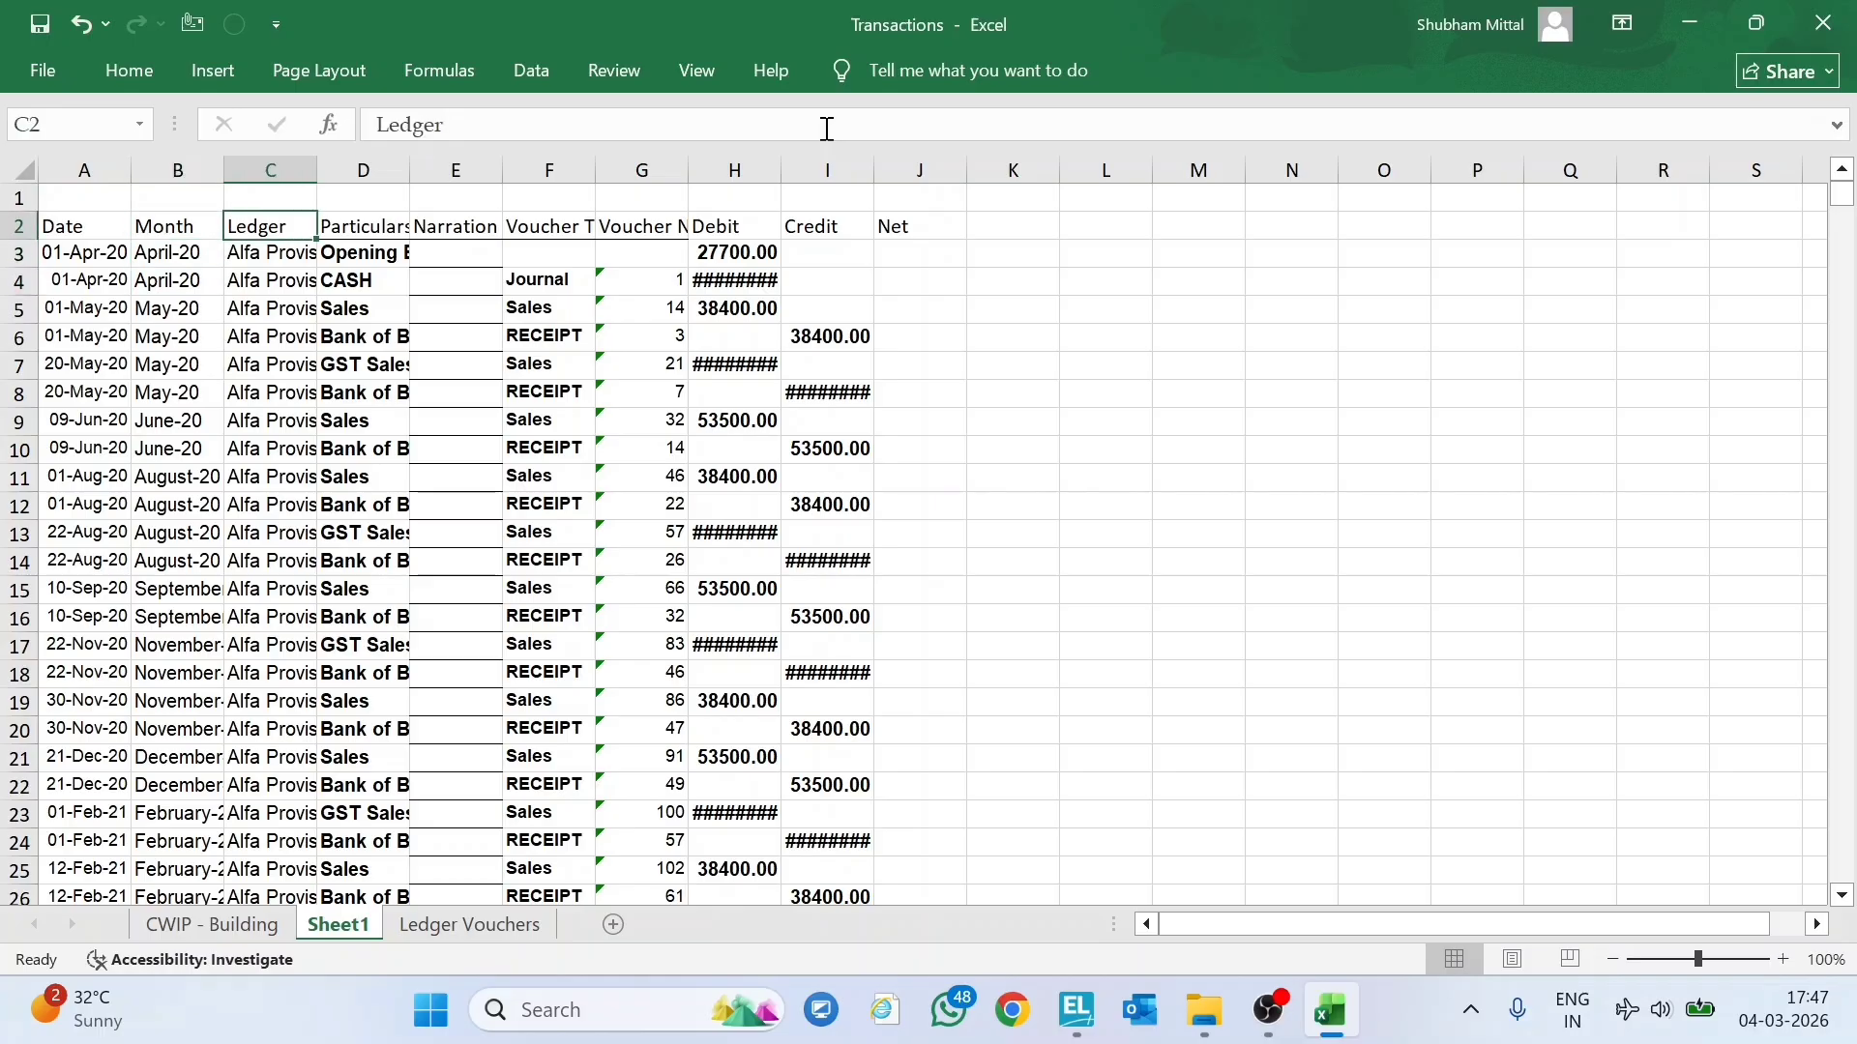
key(Right)
key(Right)
key(Right)
key(Right)
key(Right)
key(Right)
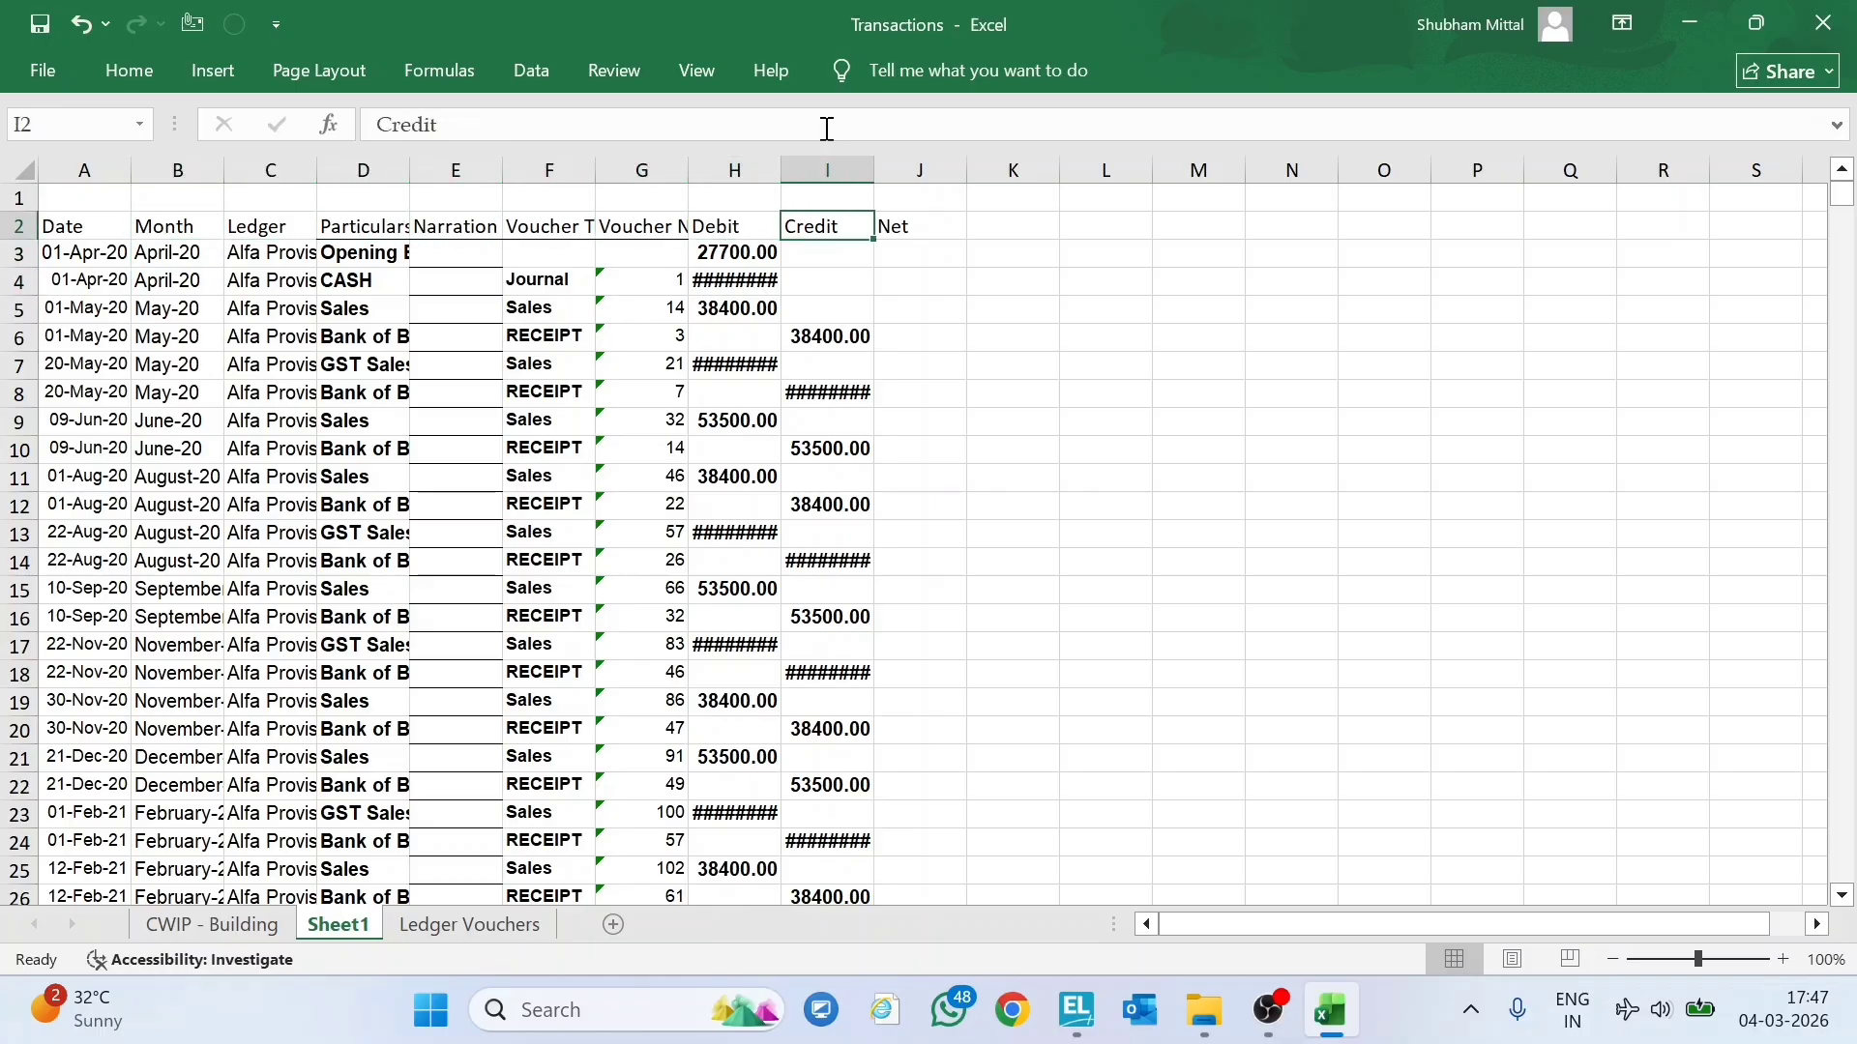
key(Right)
key(Down)
text(=H3-I3)
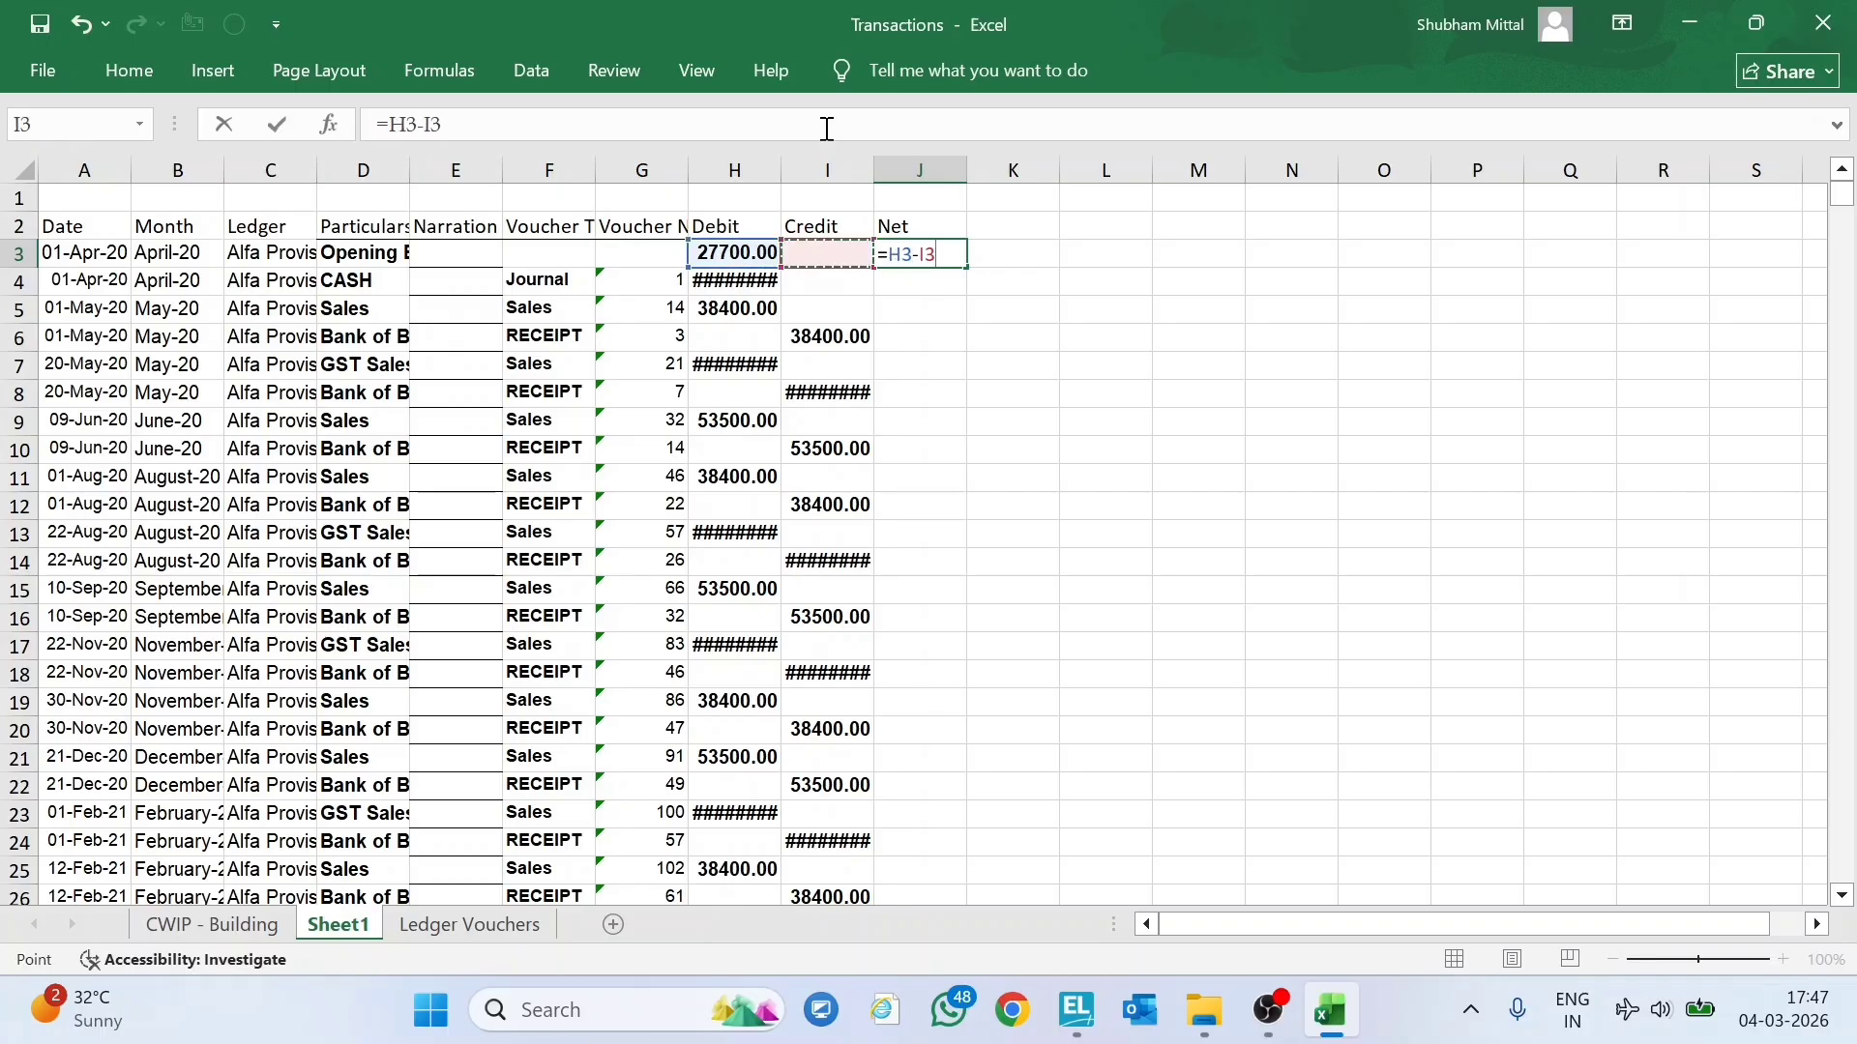
key(Return)
key(Up)
Copy the J3 formula down the Net column to the last data row, 992.
key(ctrl+c)
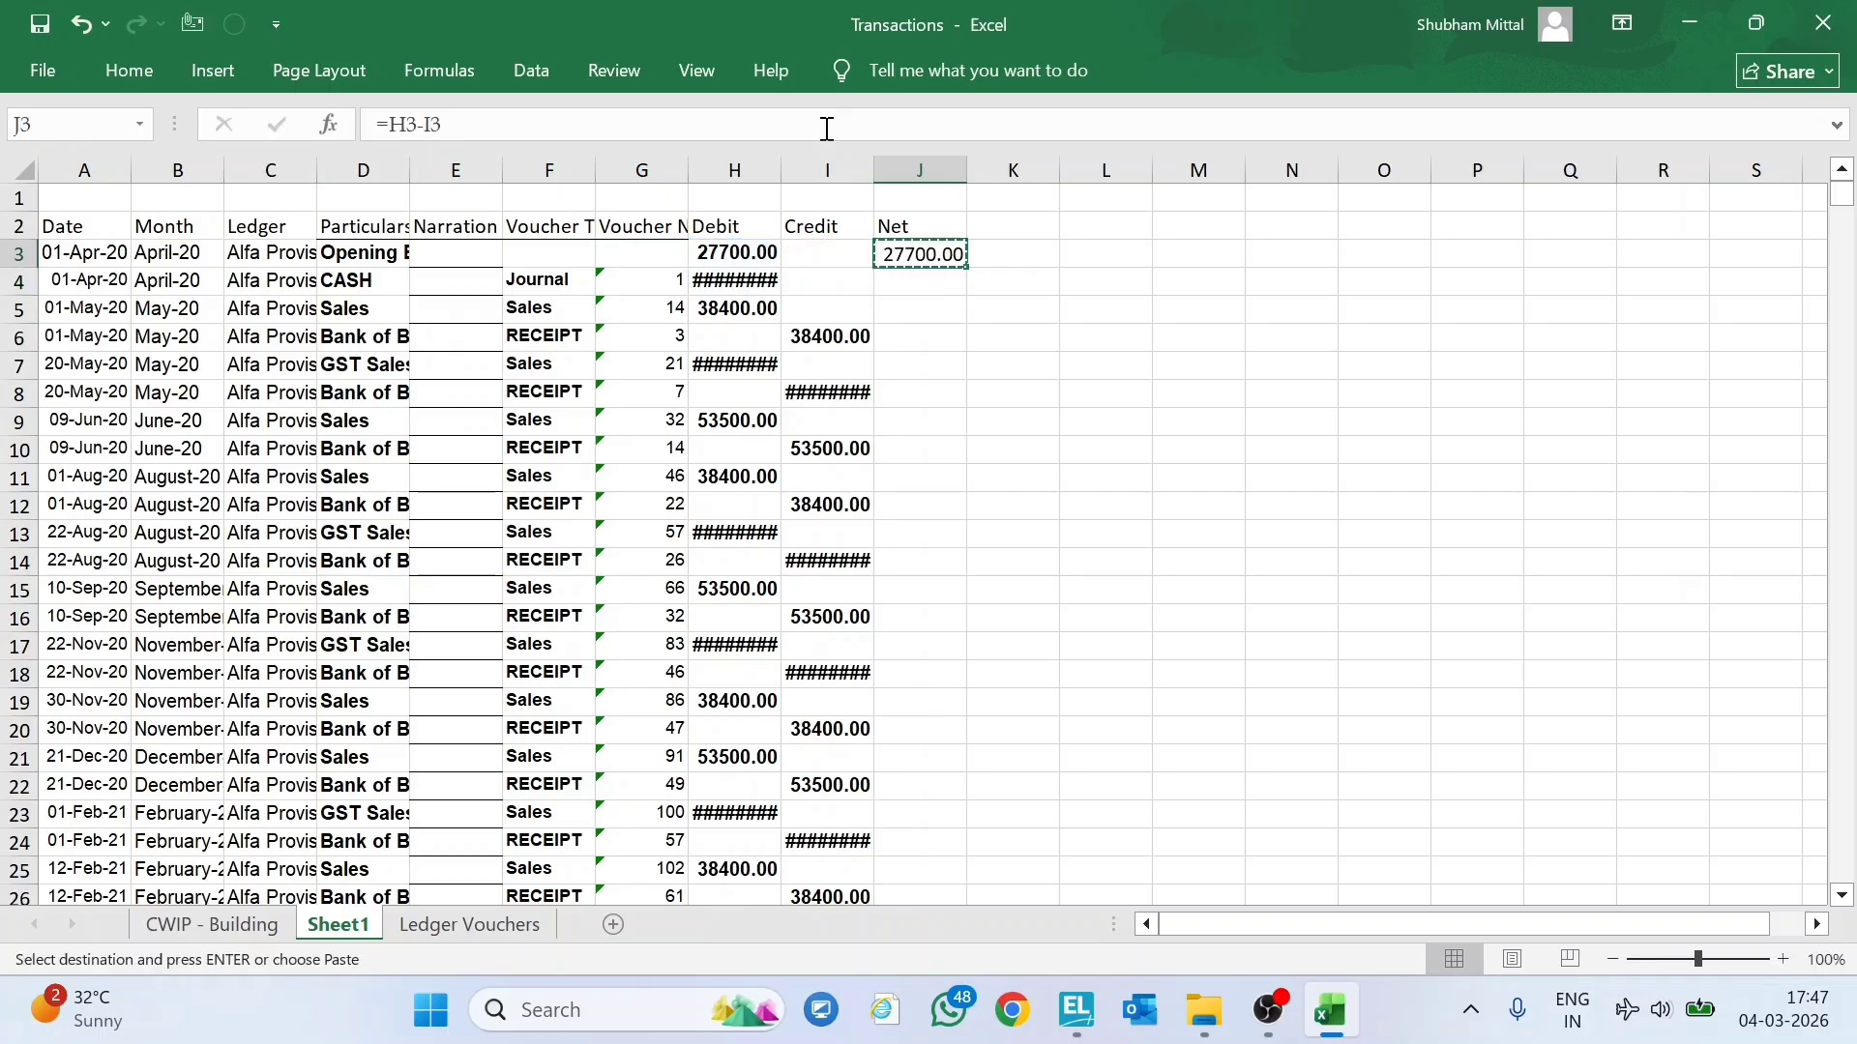
key(ctrl+Down)
key(Left)
key(ctrl+Up)
key(Right)
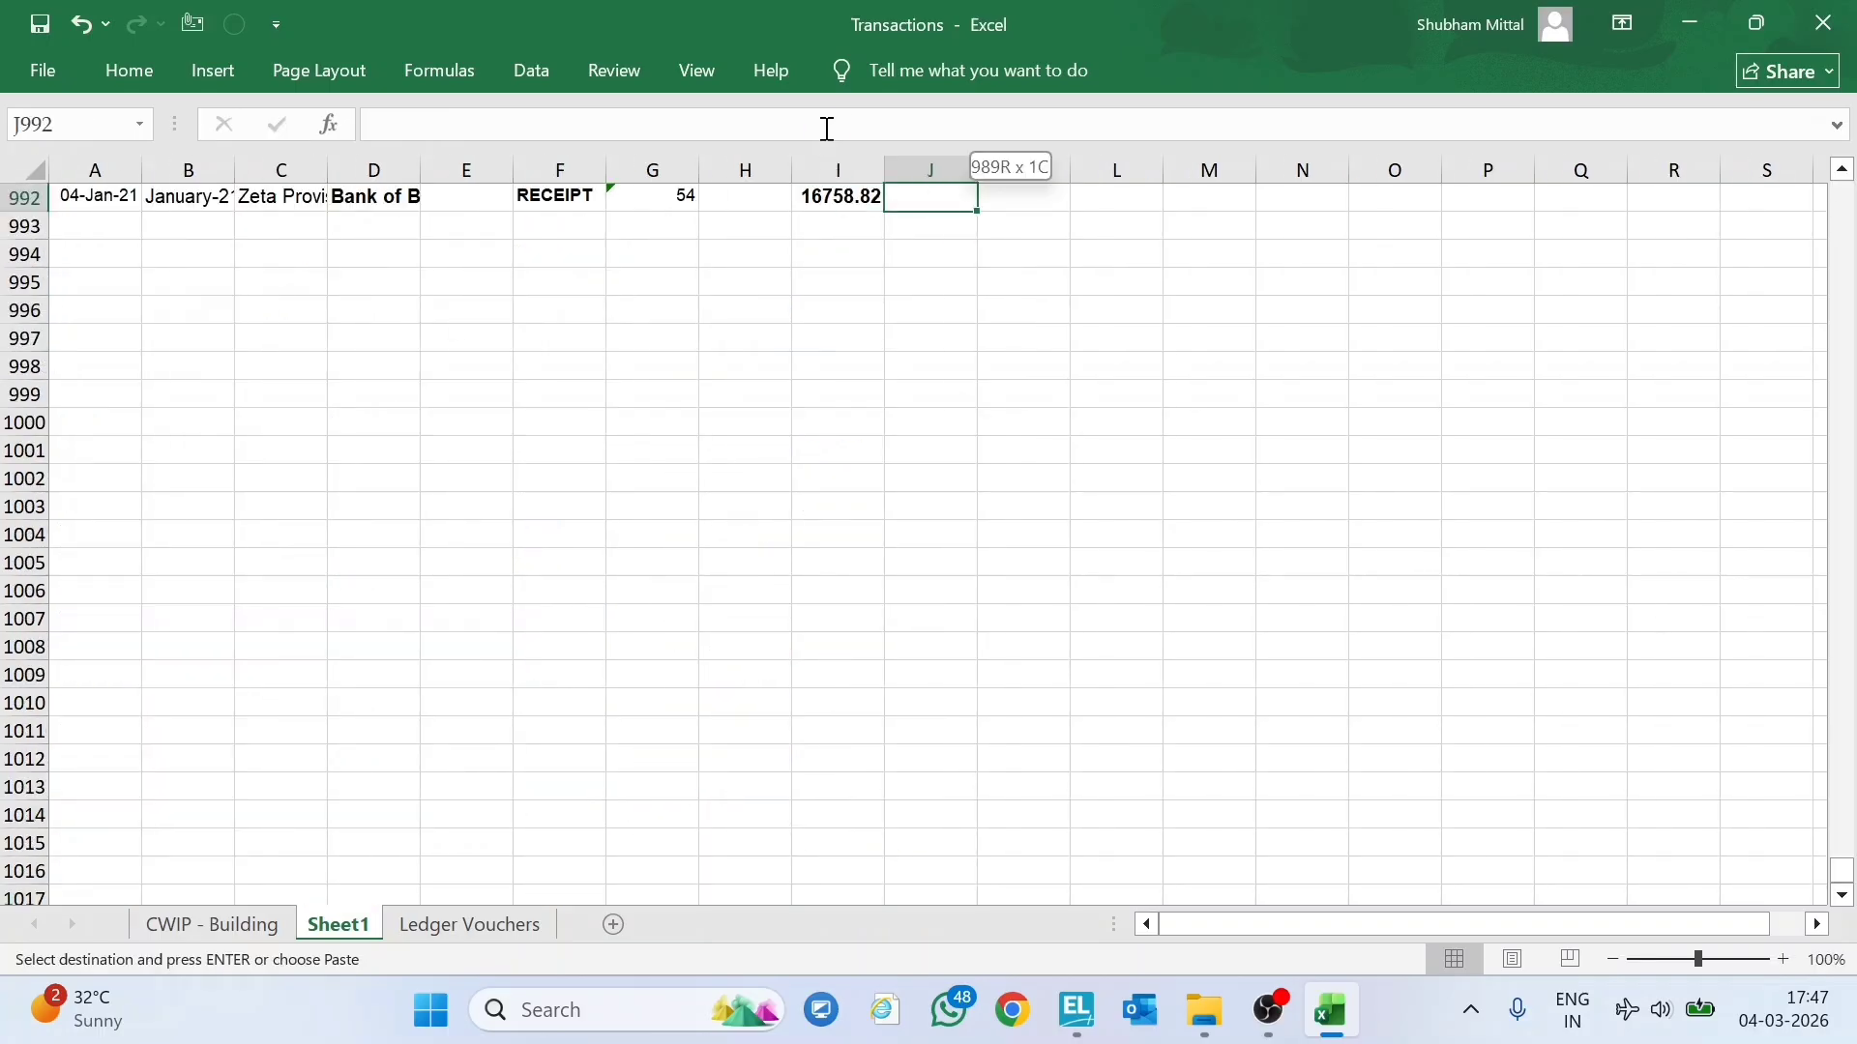
key(ctrl+shift+Up)
key(shift+Down)
key(Return)
Select the whole table from the Date heading in A2 through the last Net value and AutoFit its column widths.
key(Home)
key(Page_Down)
key(Page_Down)
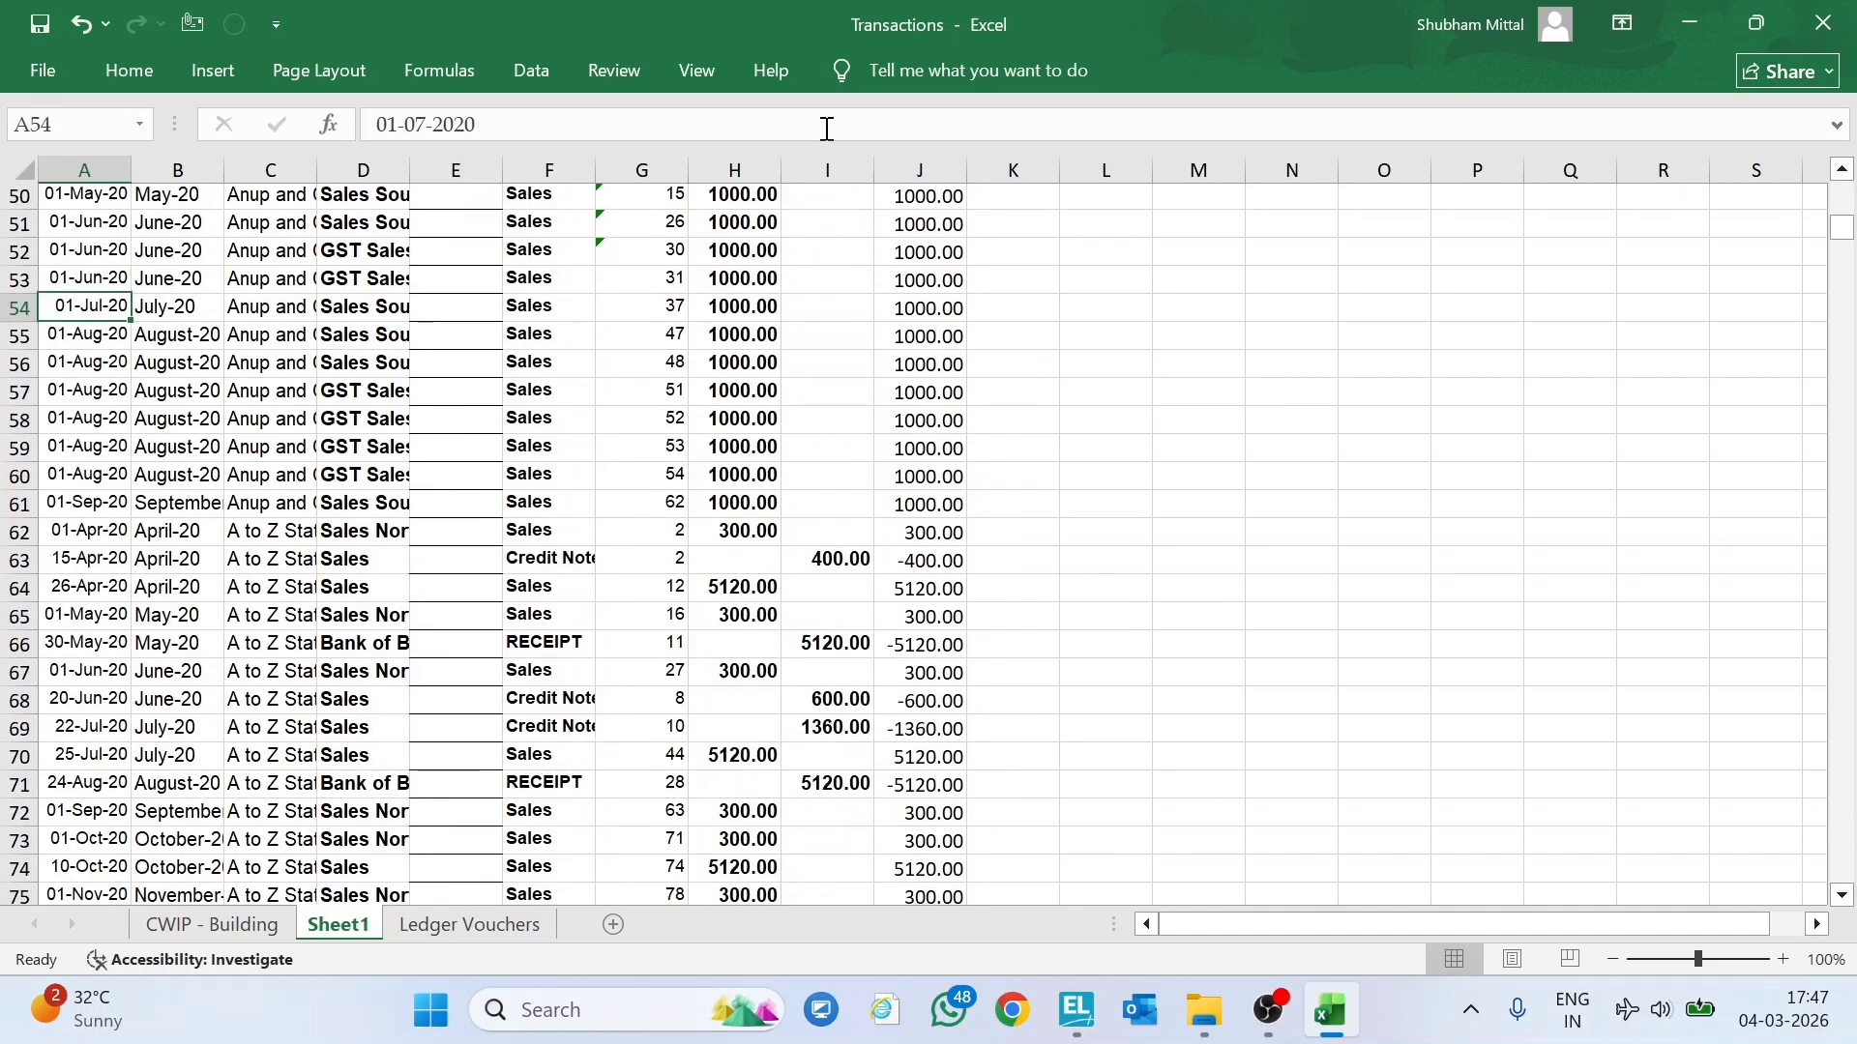
key(Page_Up)
key(Page_Up)
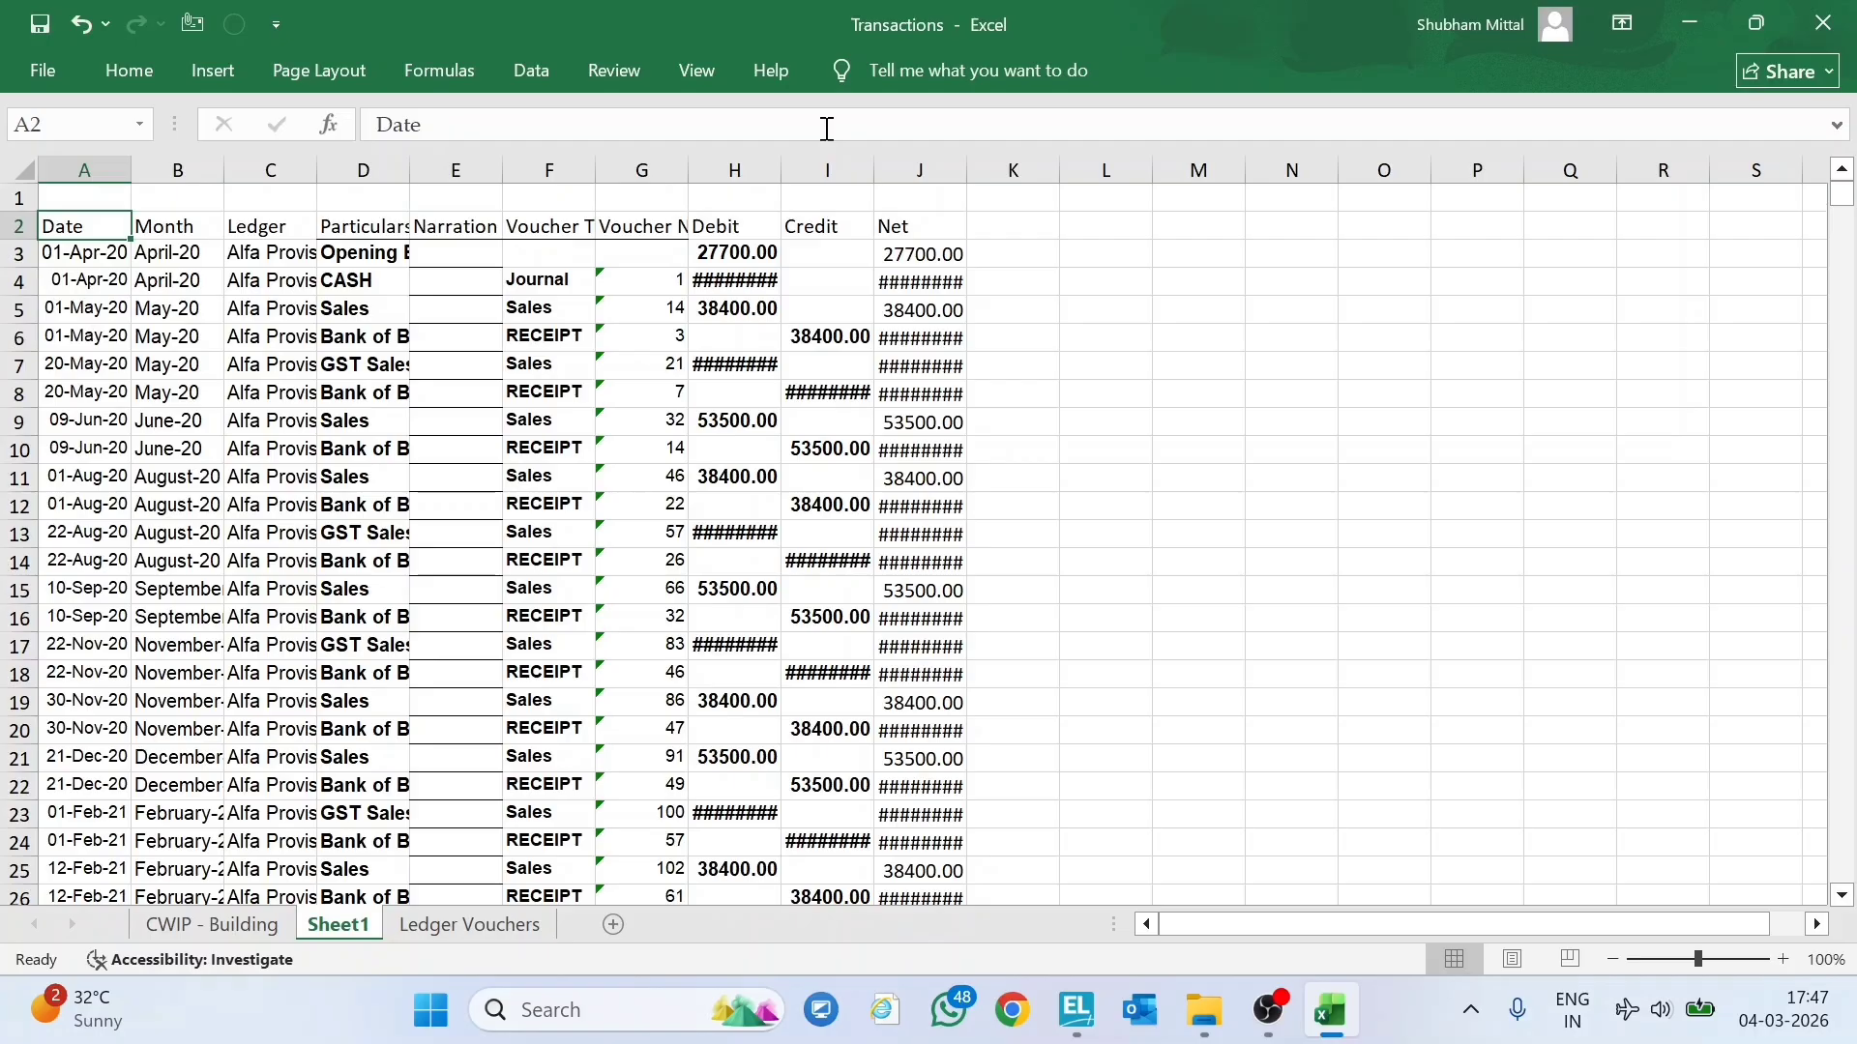
key(ctrl+shift+Down)
key(ctrl+shift+Right)
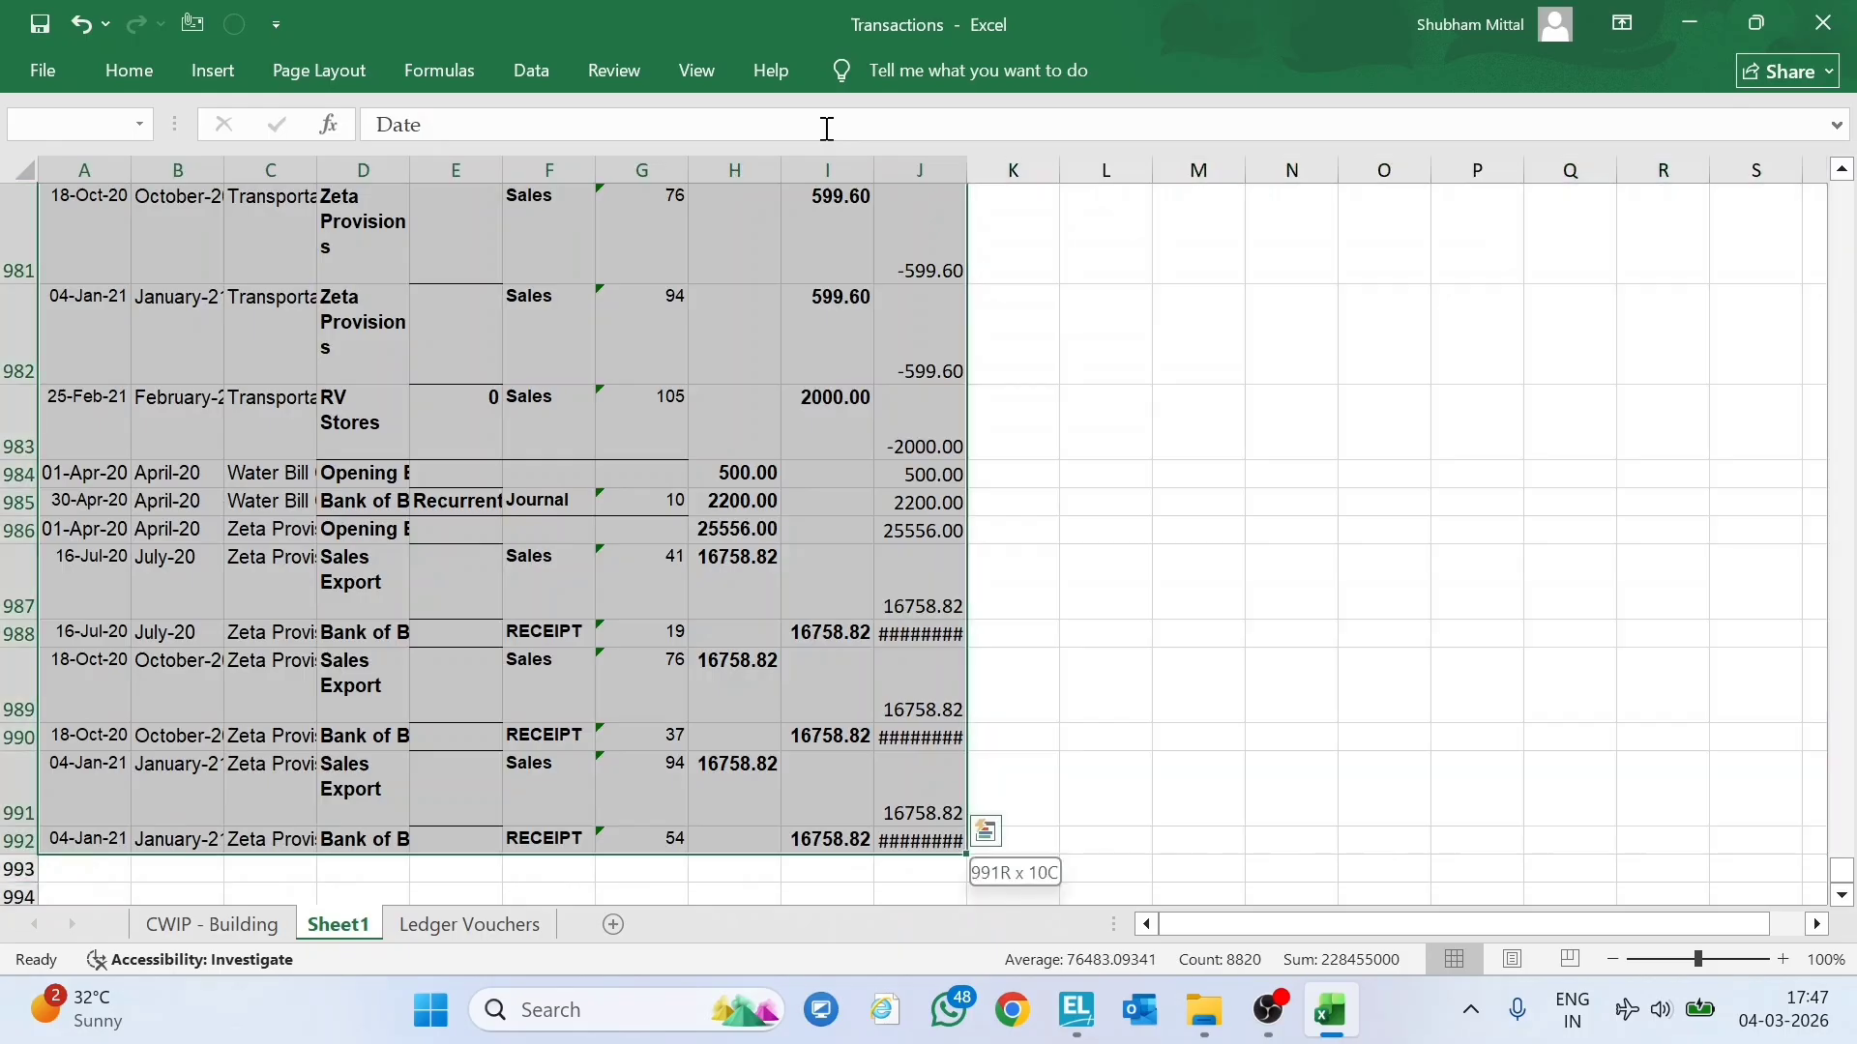
key(alt)
key(h)
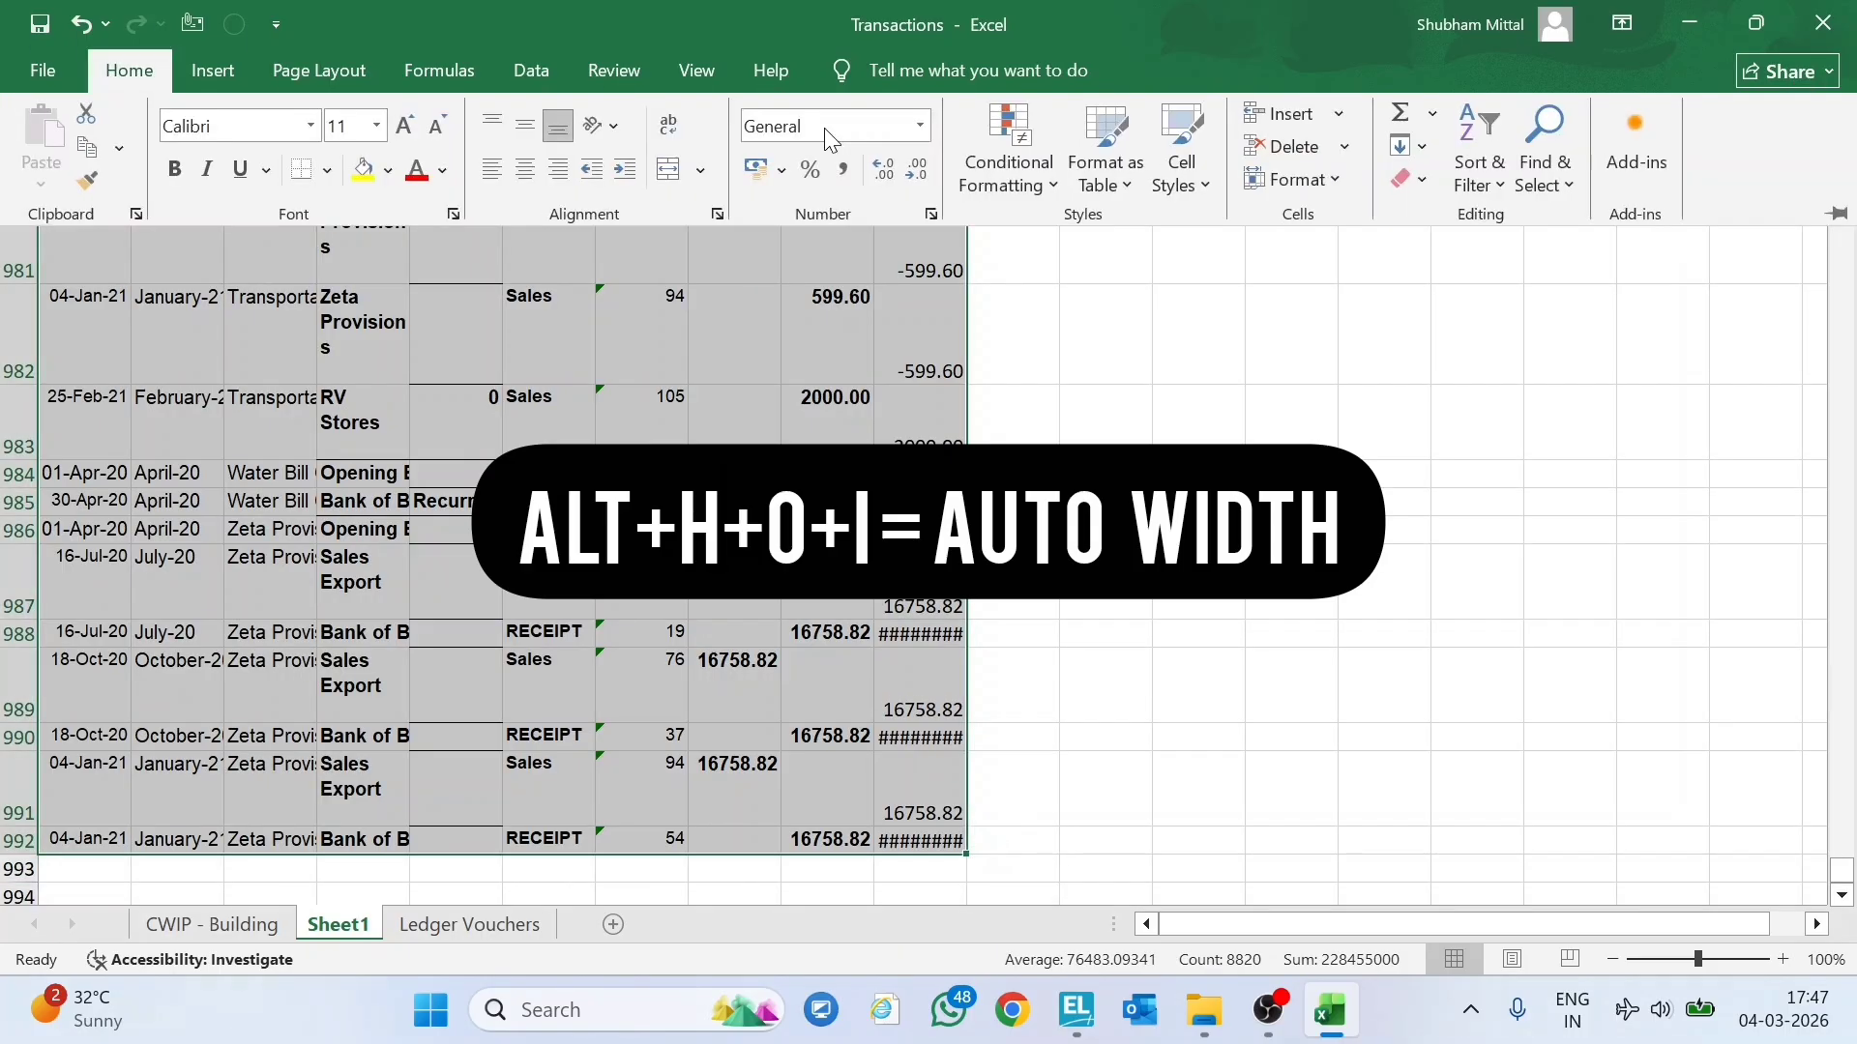
key(o)
key(i)
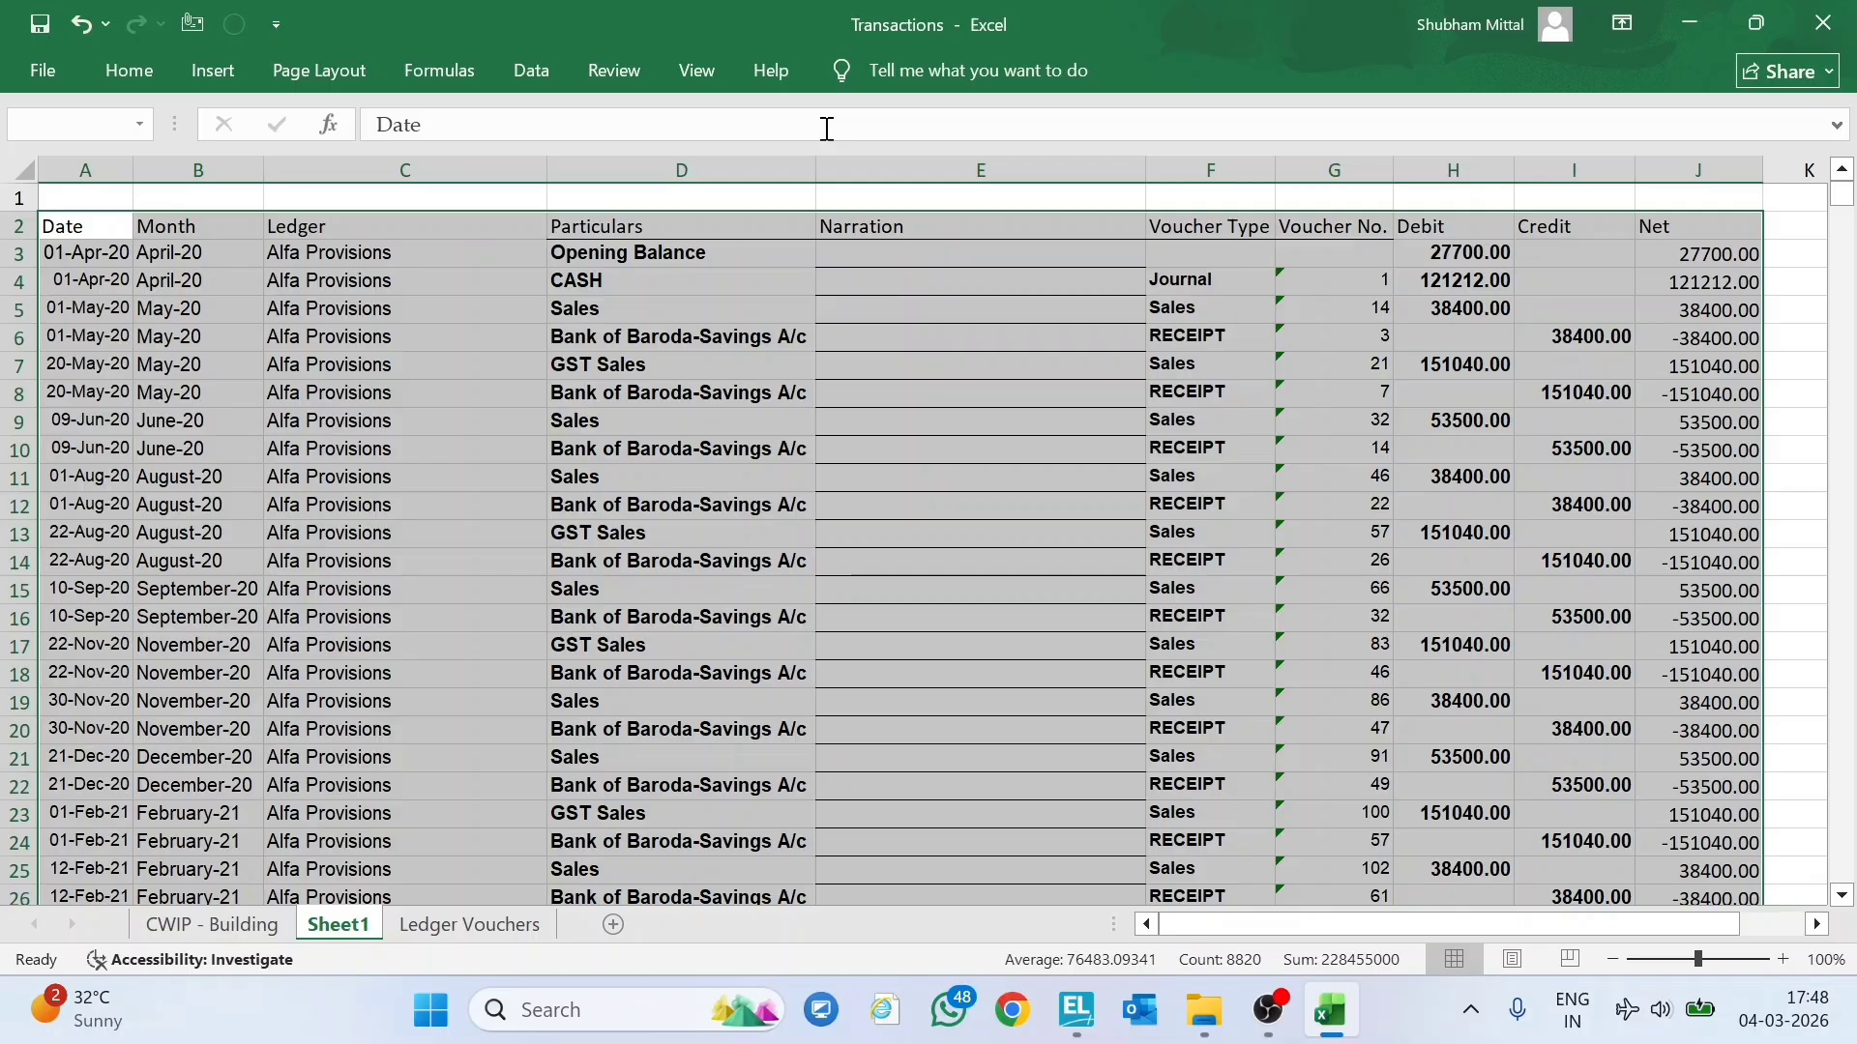
Change the font of the whole selected table to Verdana.
key(alt)
key(h)
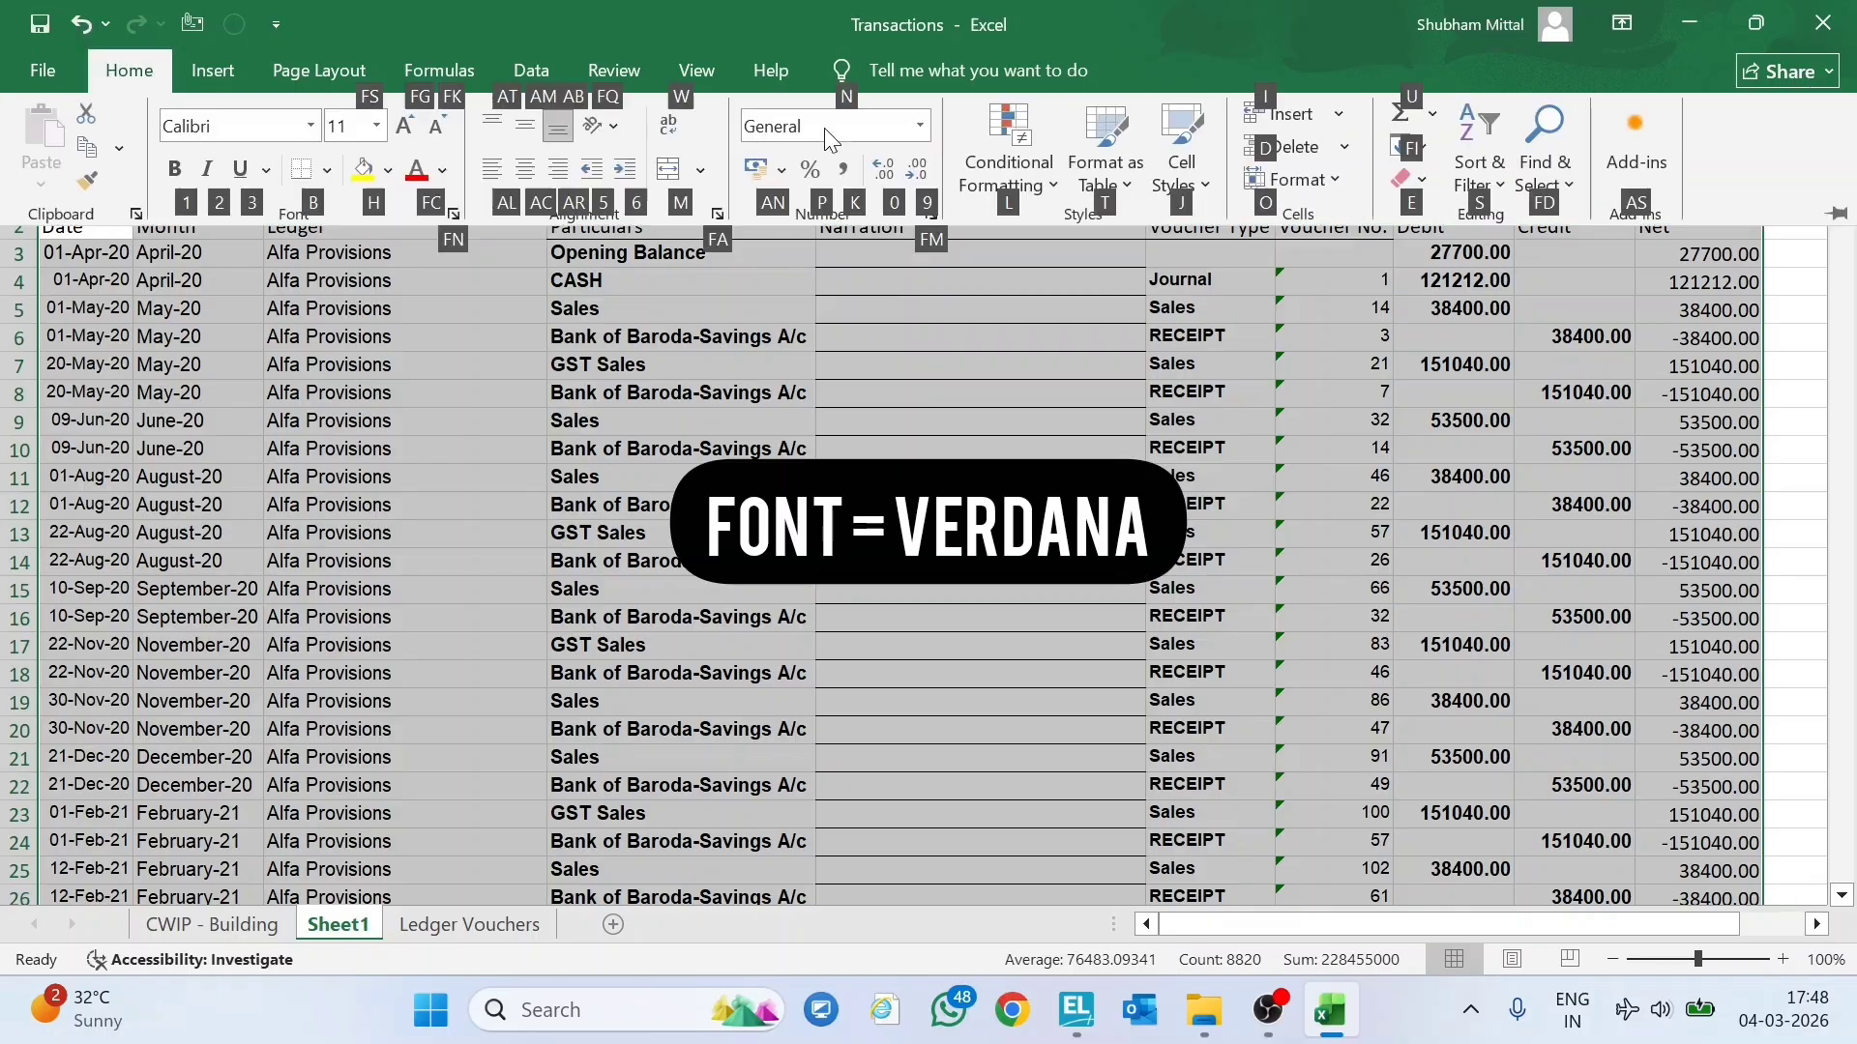
key(f)
key(f)
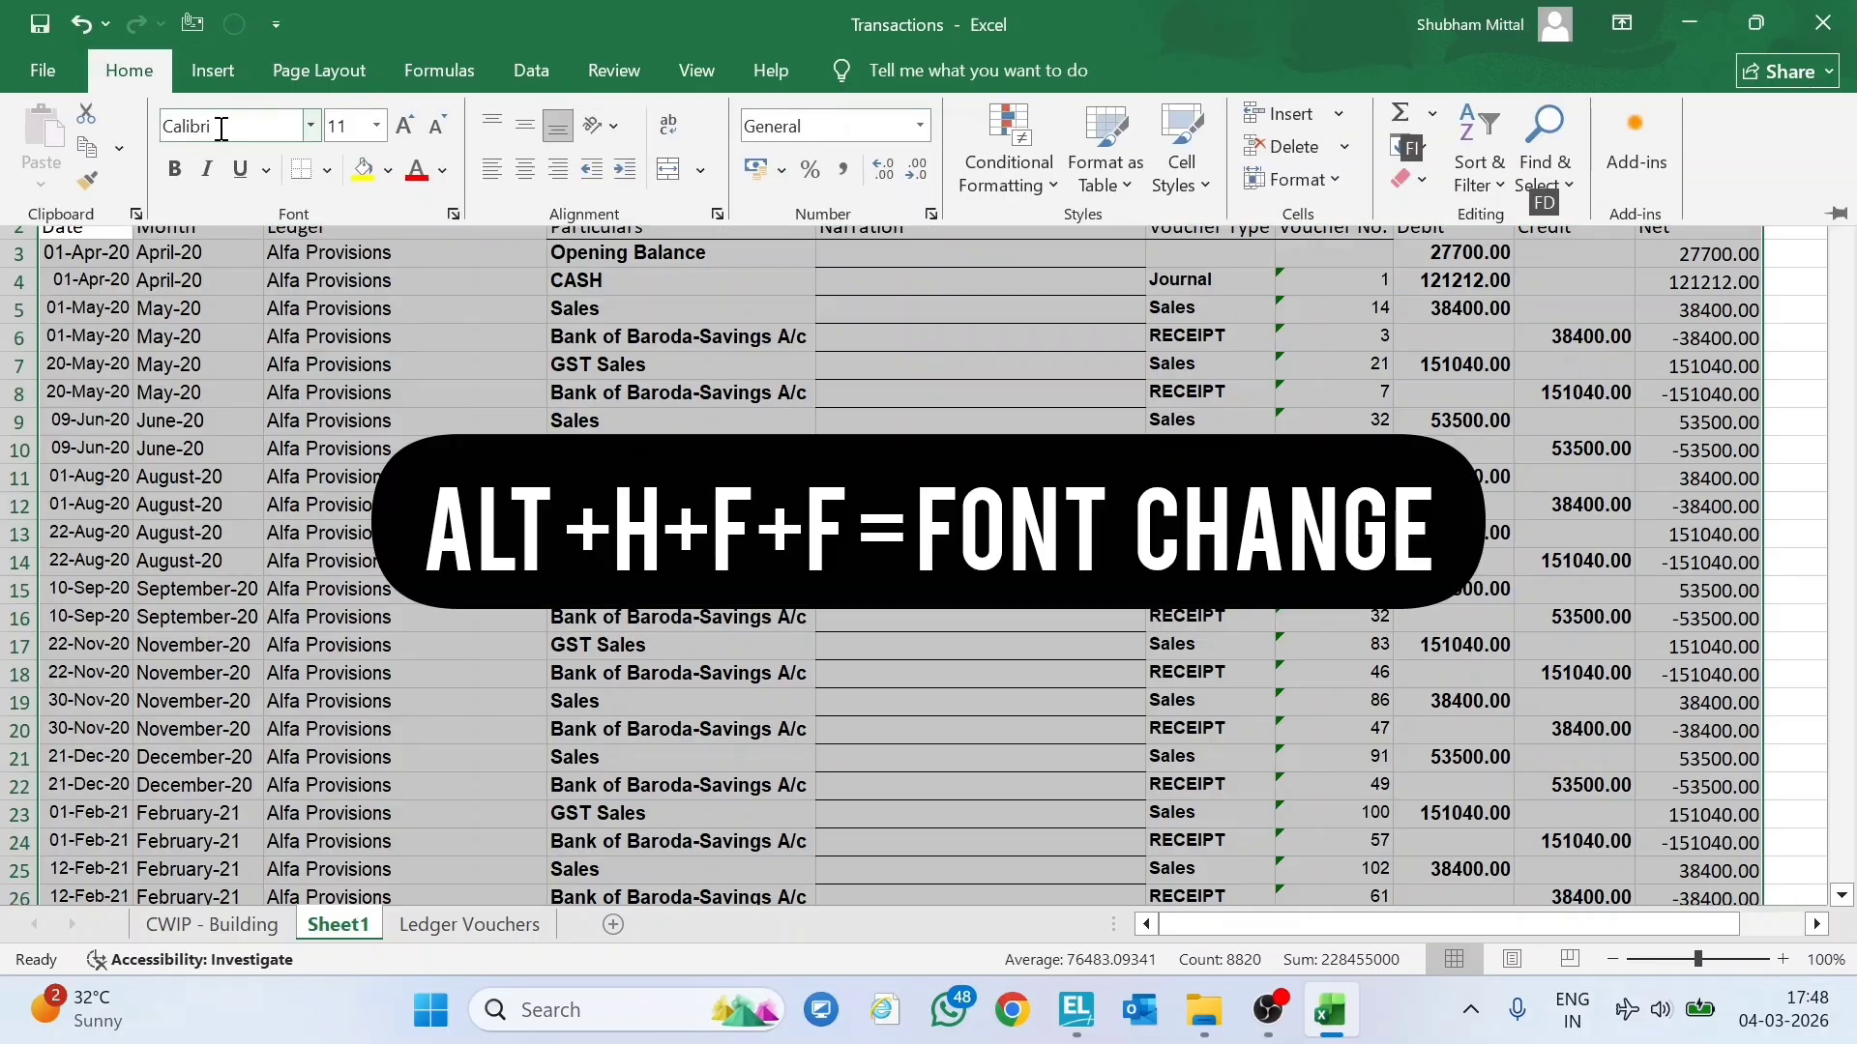
text(Verdana)
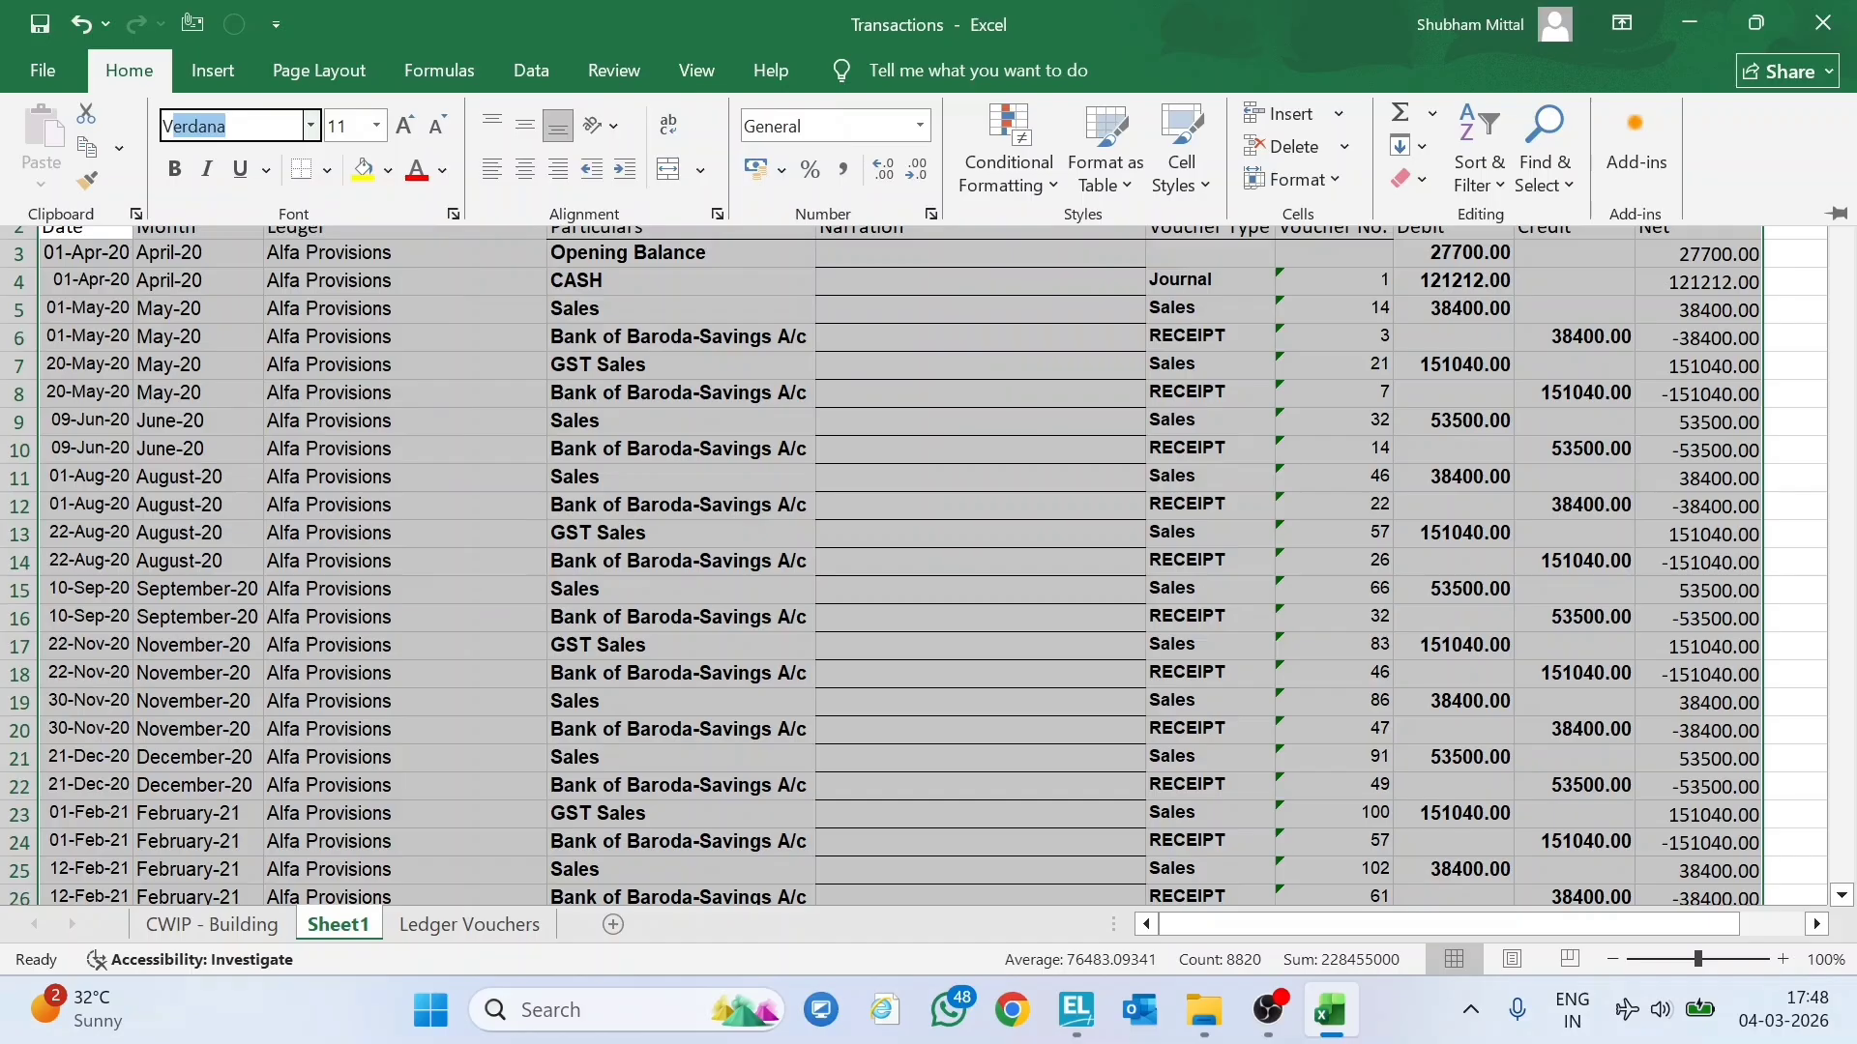
key(Return)
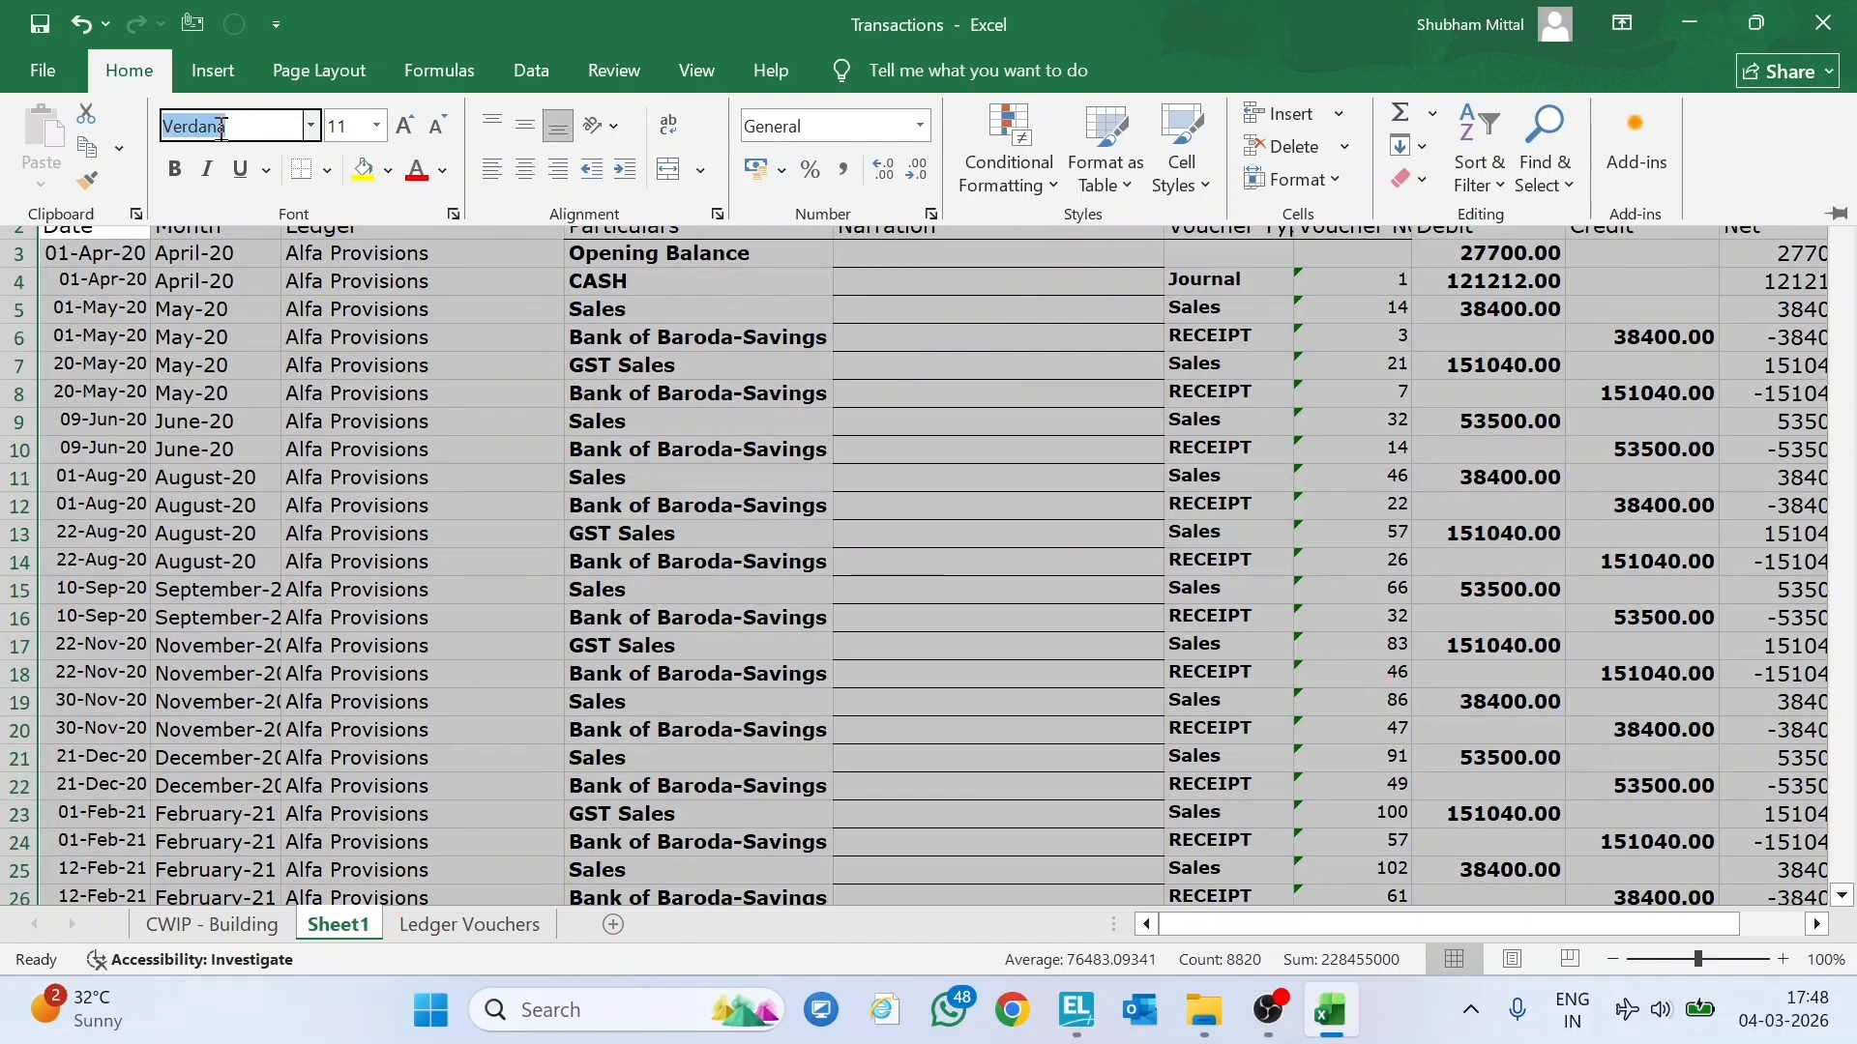
Set the font size of the whole selected table to 10.
key(alt+h)
text(fs)
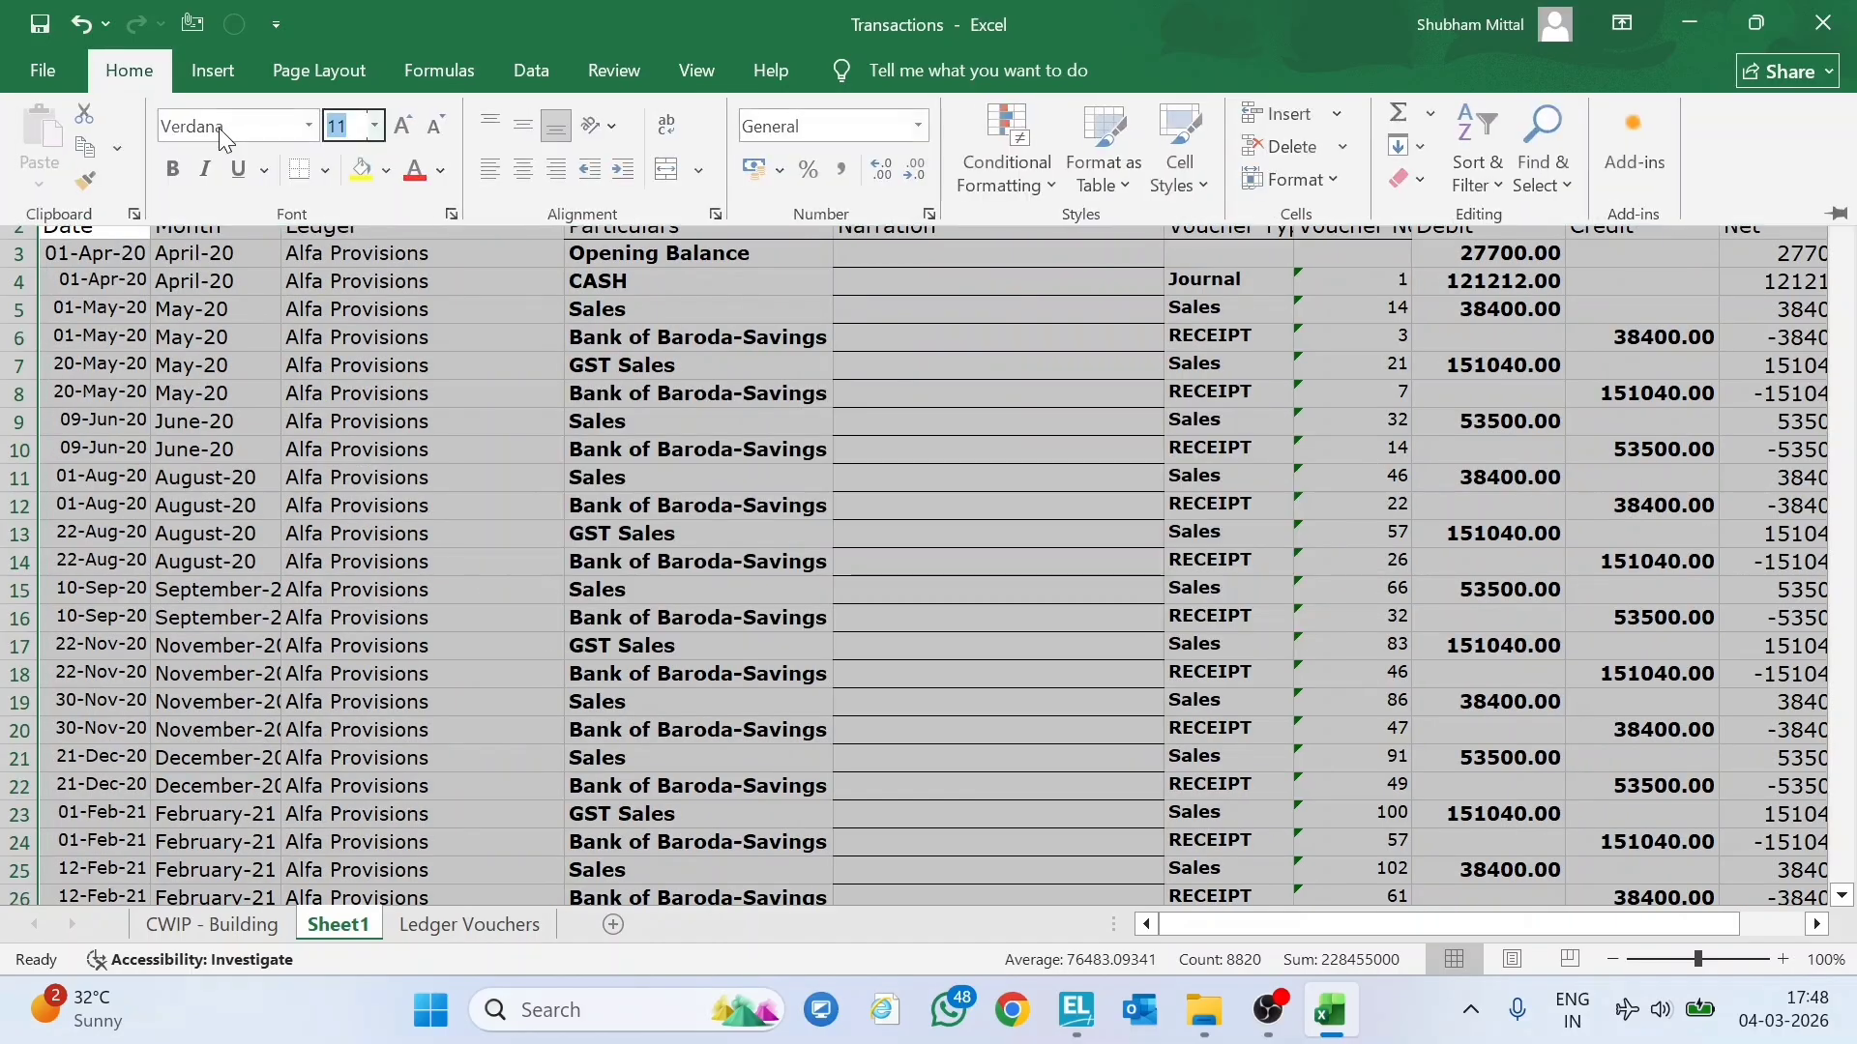
text(10)
key(Return)
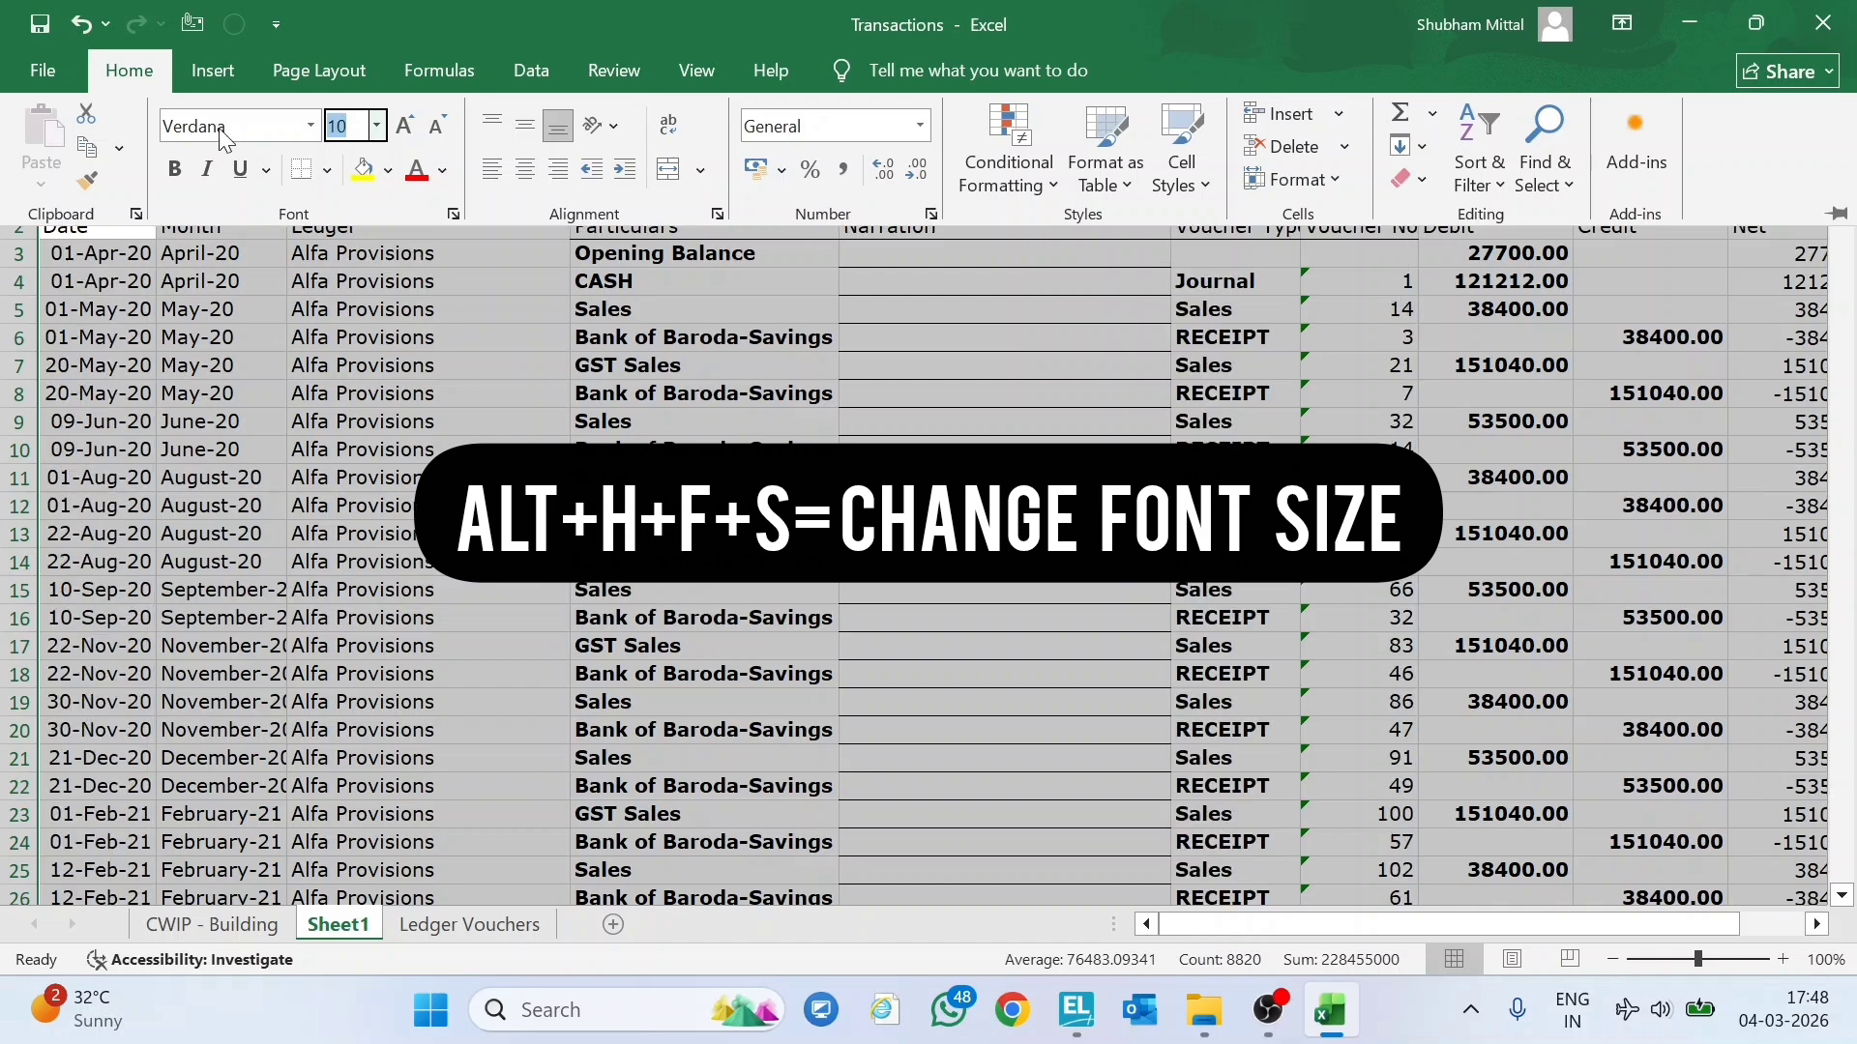
Make the header row from Date to Net bold and centre-align its headings.
key(Left)
key(ctrl+shift+Right)
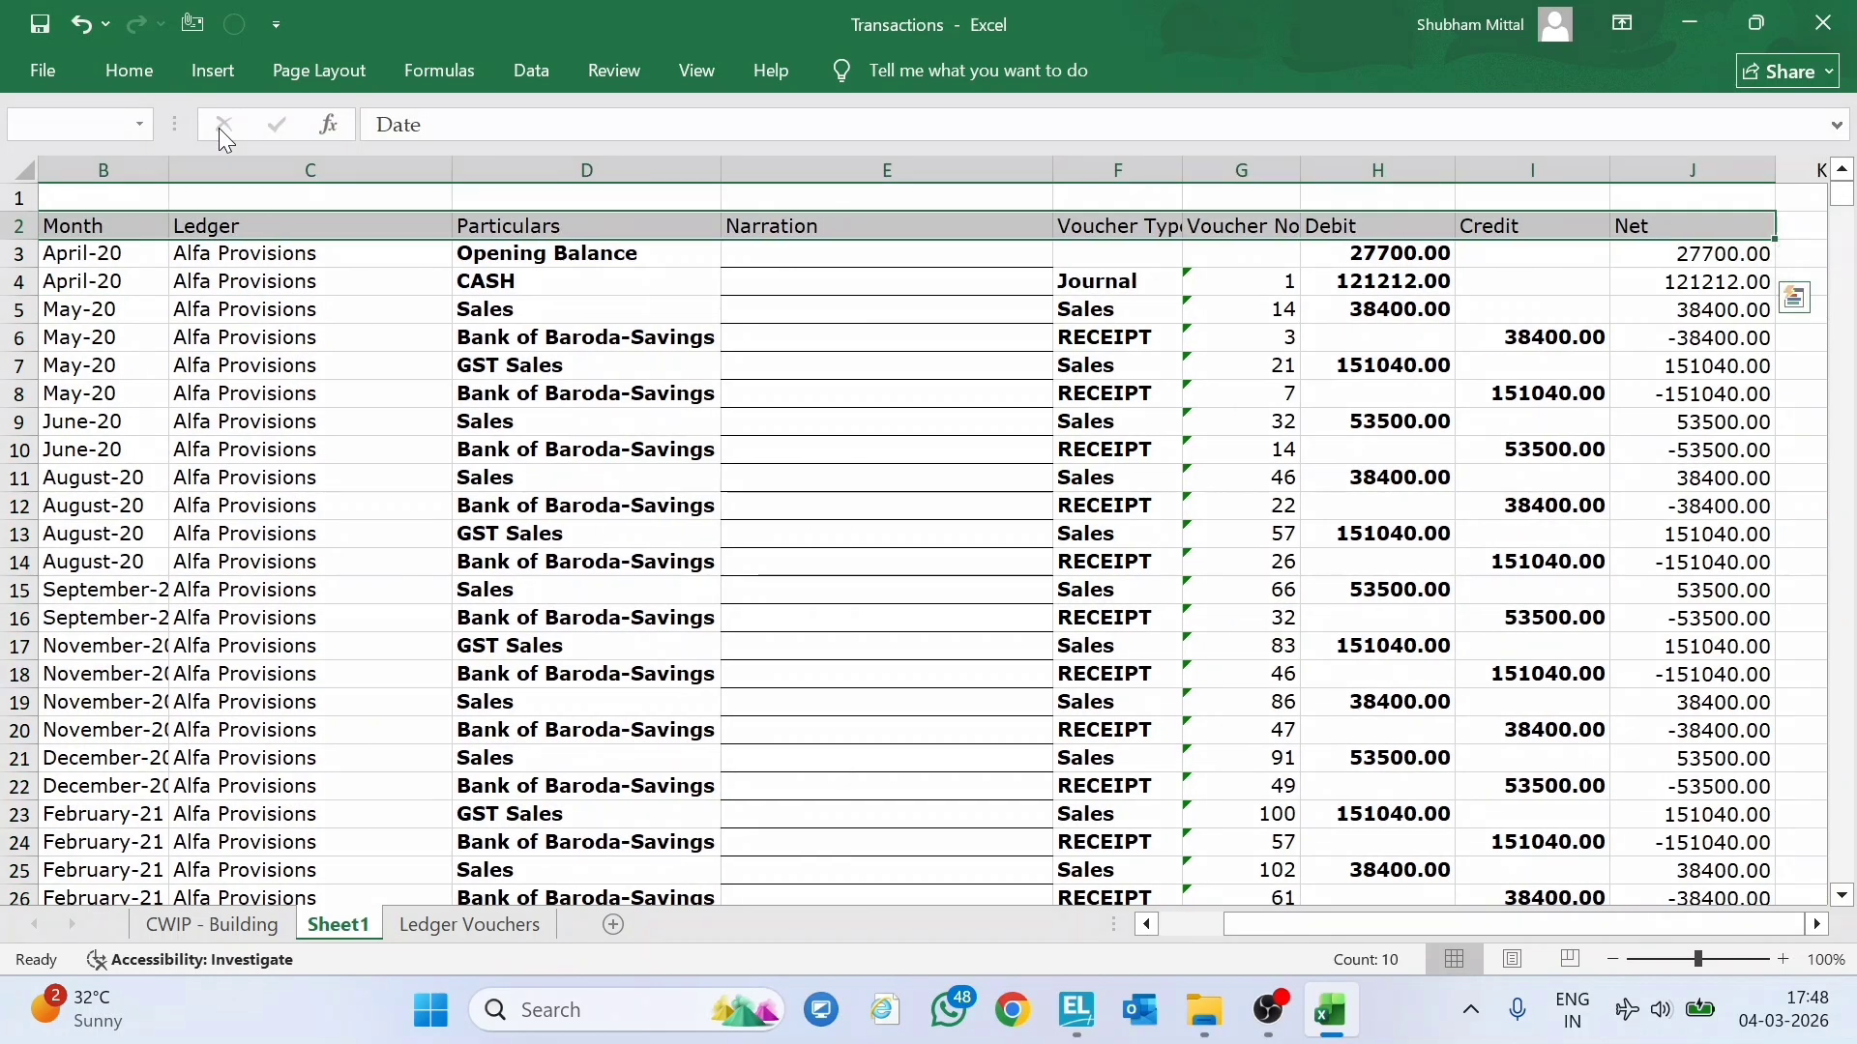
key(ctrl+b)
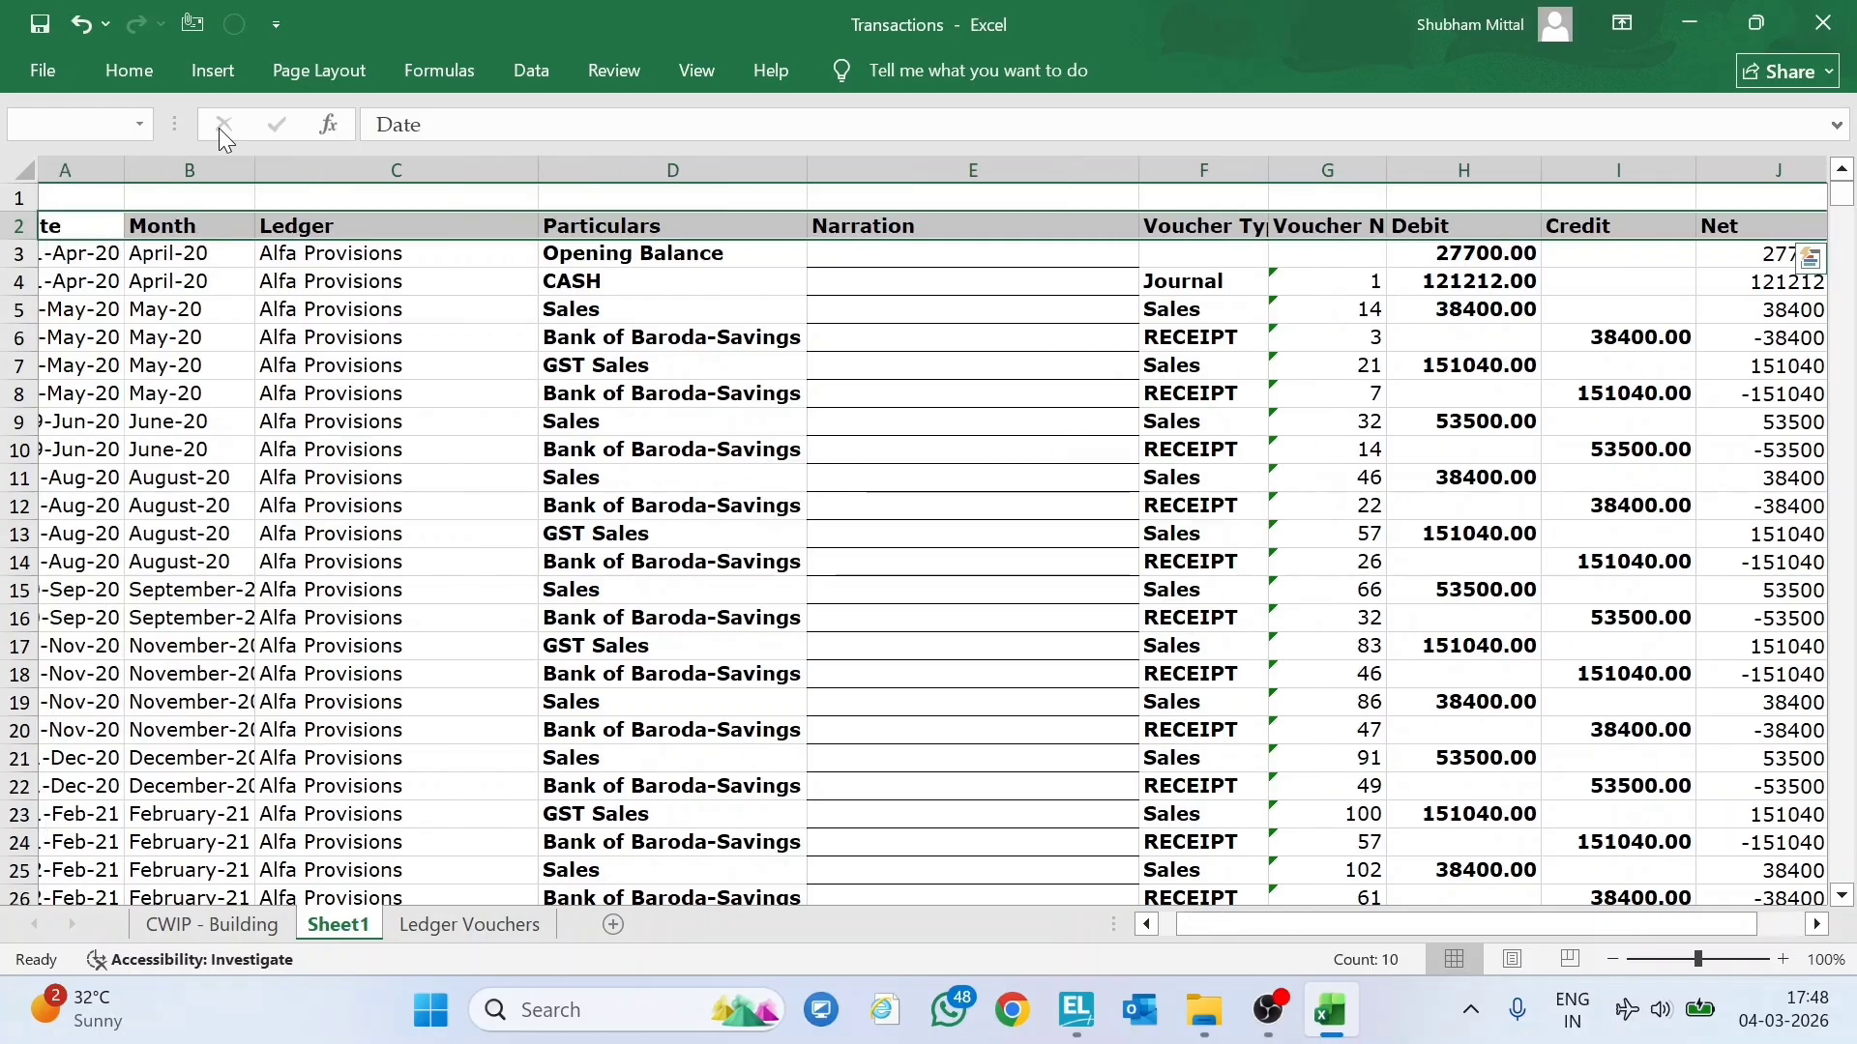
key(alt)
key(h)
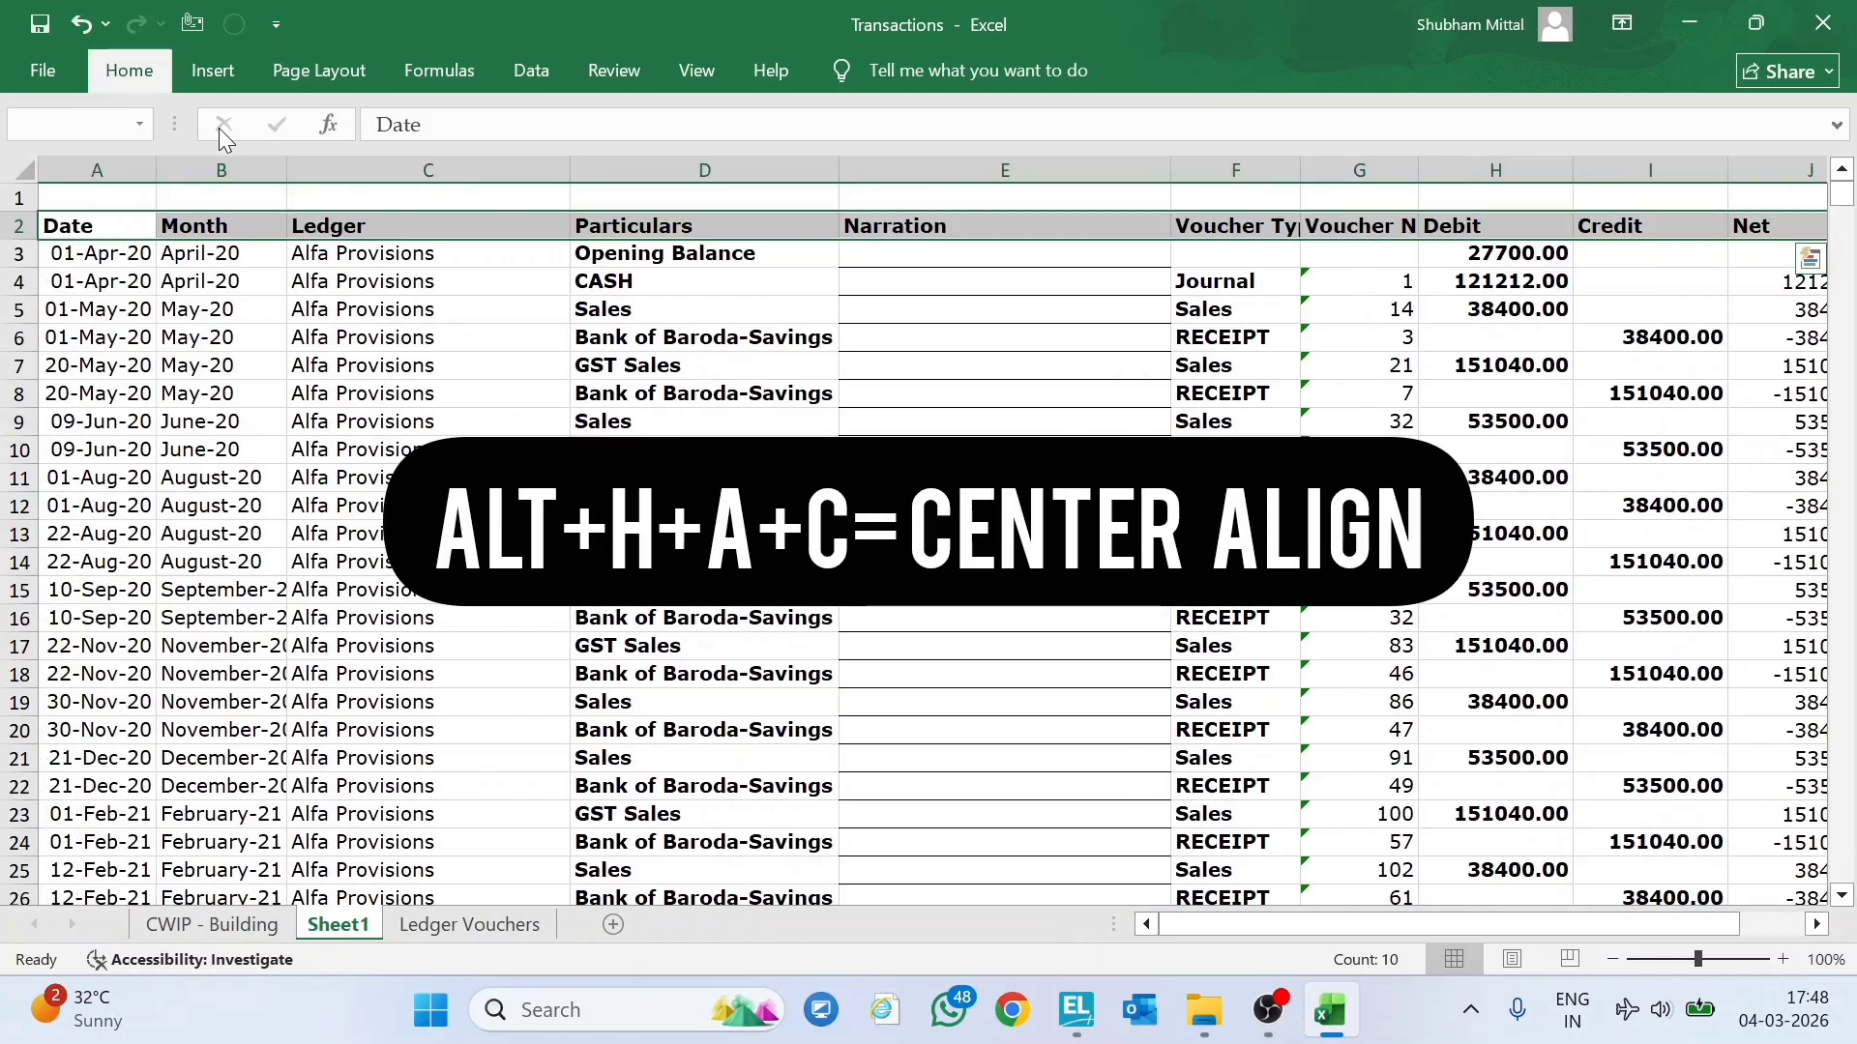
key(a)
key(c)
Remove the bold formatting from all data rows, A3 through J992, leaving the header row out.
key(Down)
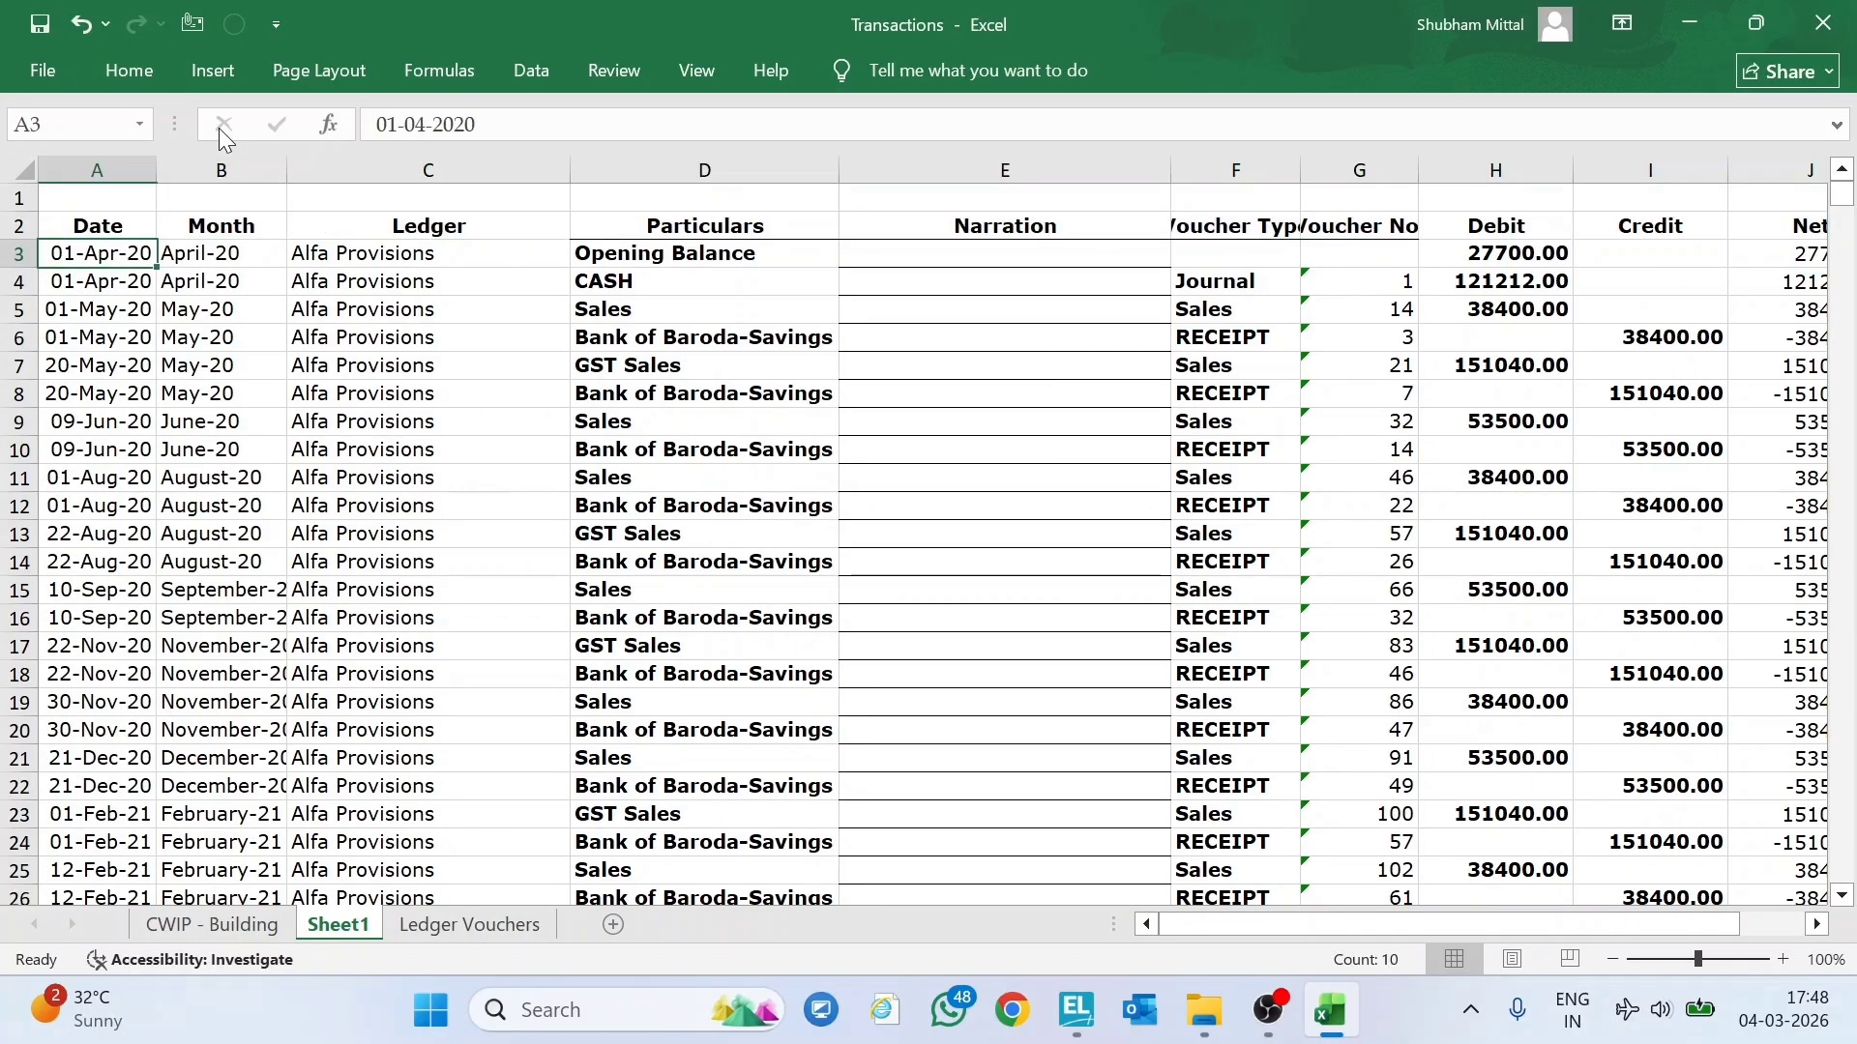
key(ctrl+shift+Right)
key(ctrl+shift+Down)
key(ctrl+shift+Right)
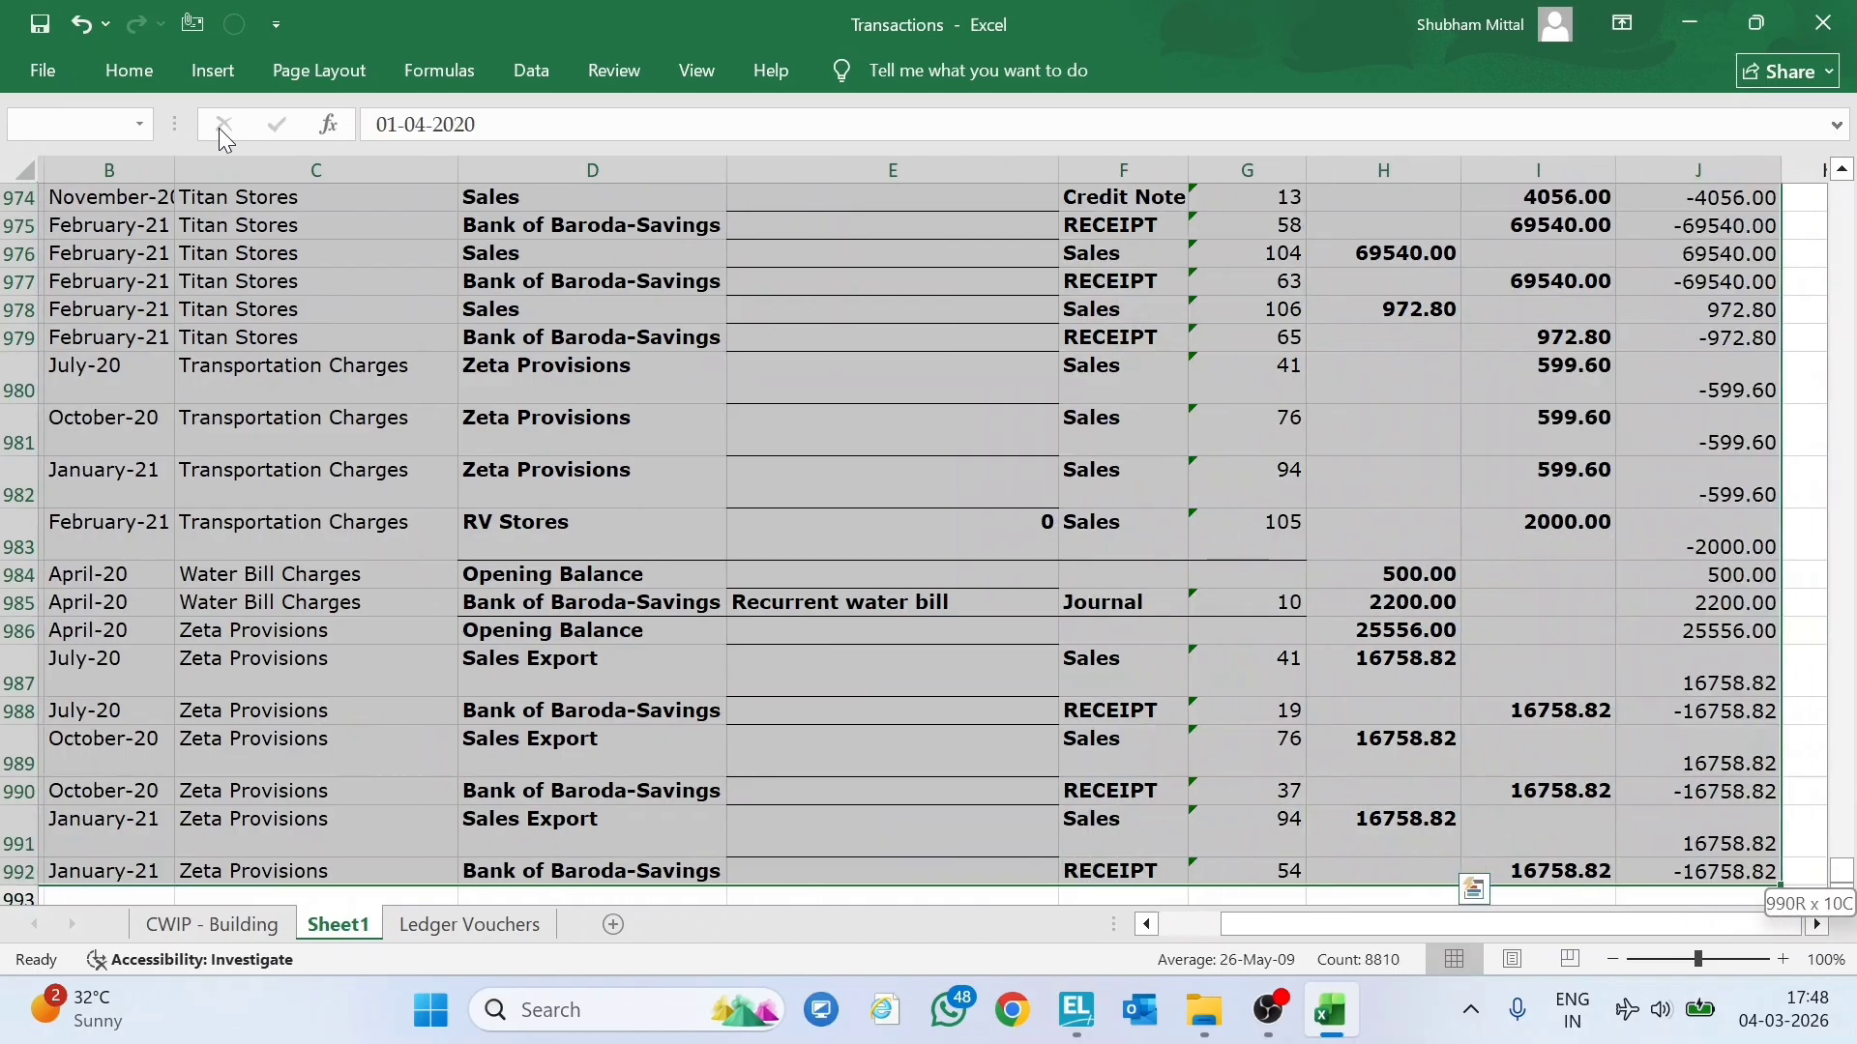
key(ctrl+BackSpace)
key(ctrl+b)
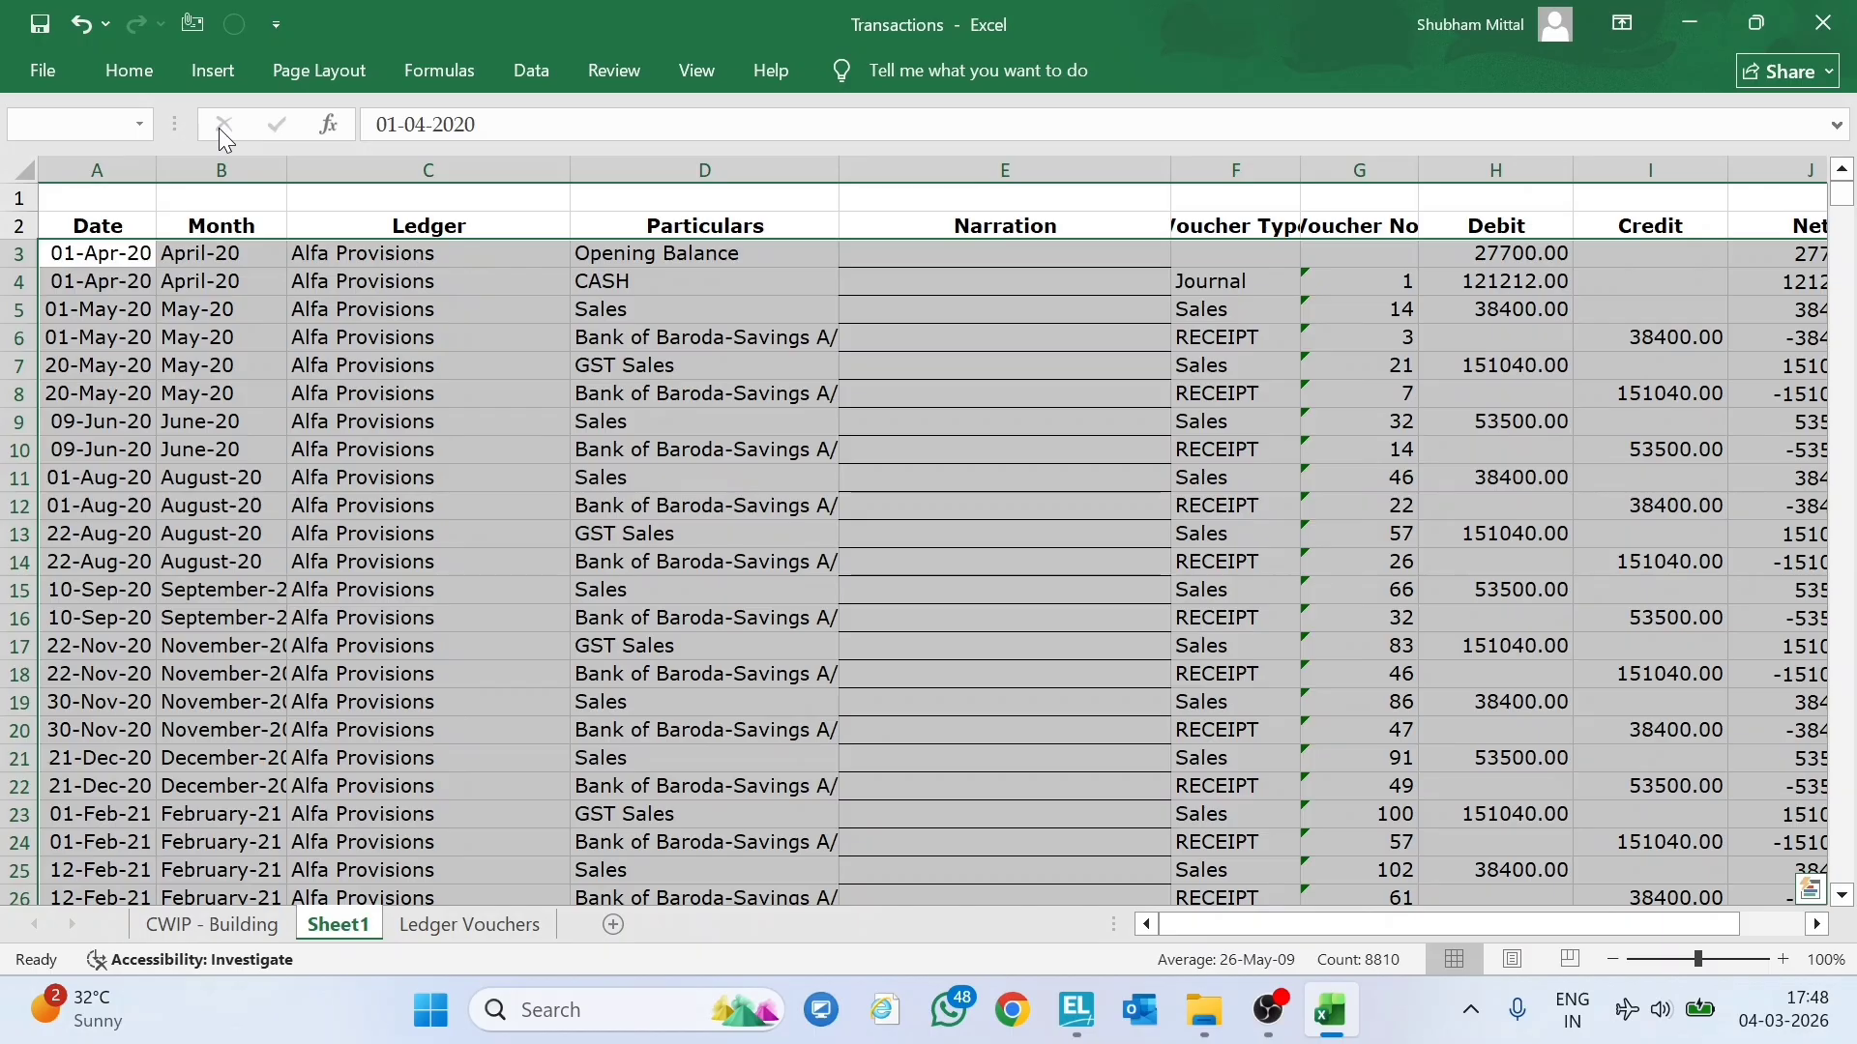
Apply all borders to the whole table from the Date heading in A2 through the last Net value.
key(Up)
key(ctrl+shift+Right)
key(ctrl+shift+Down)
key(alt+h)
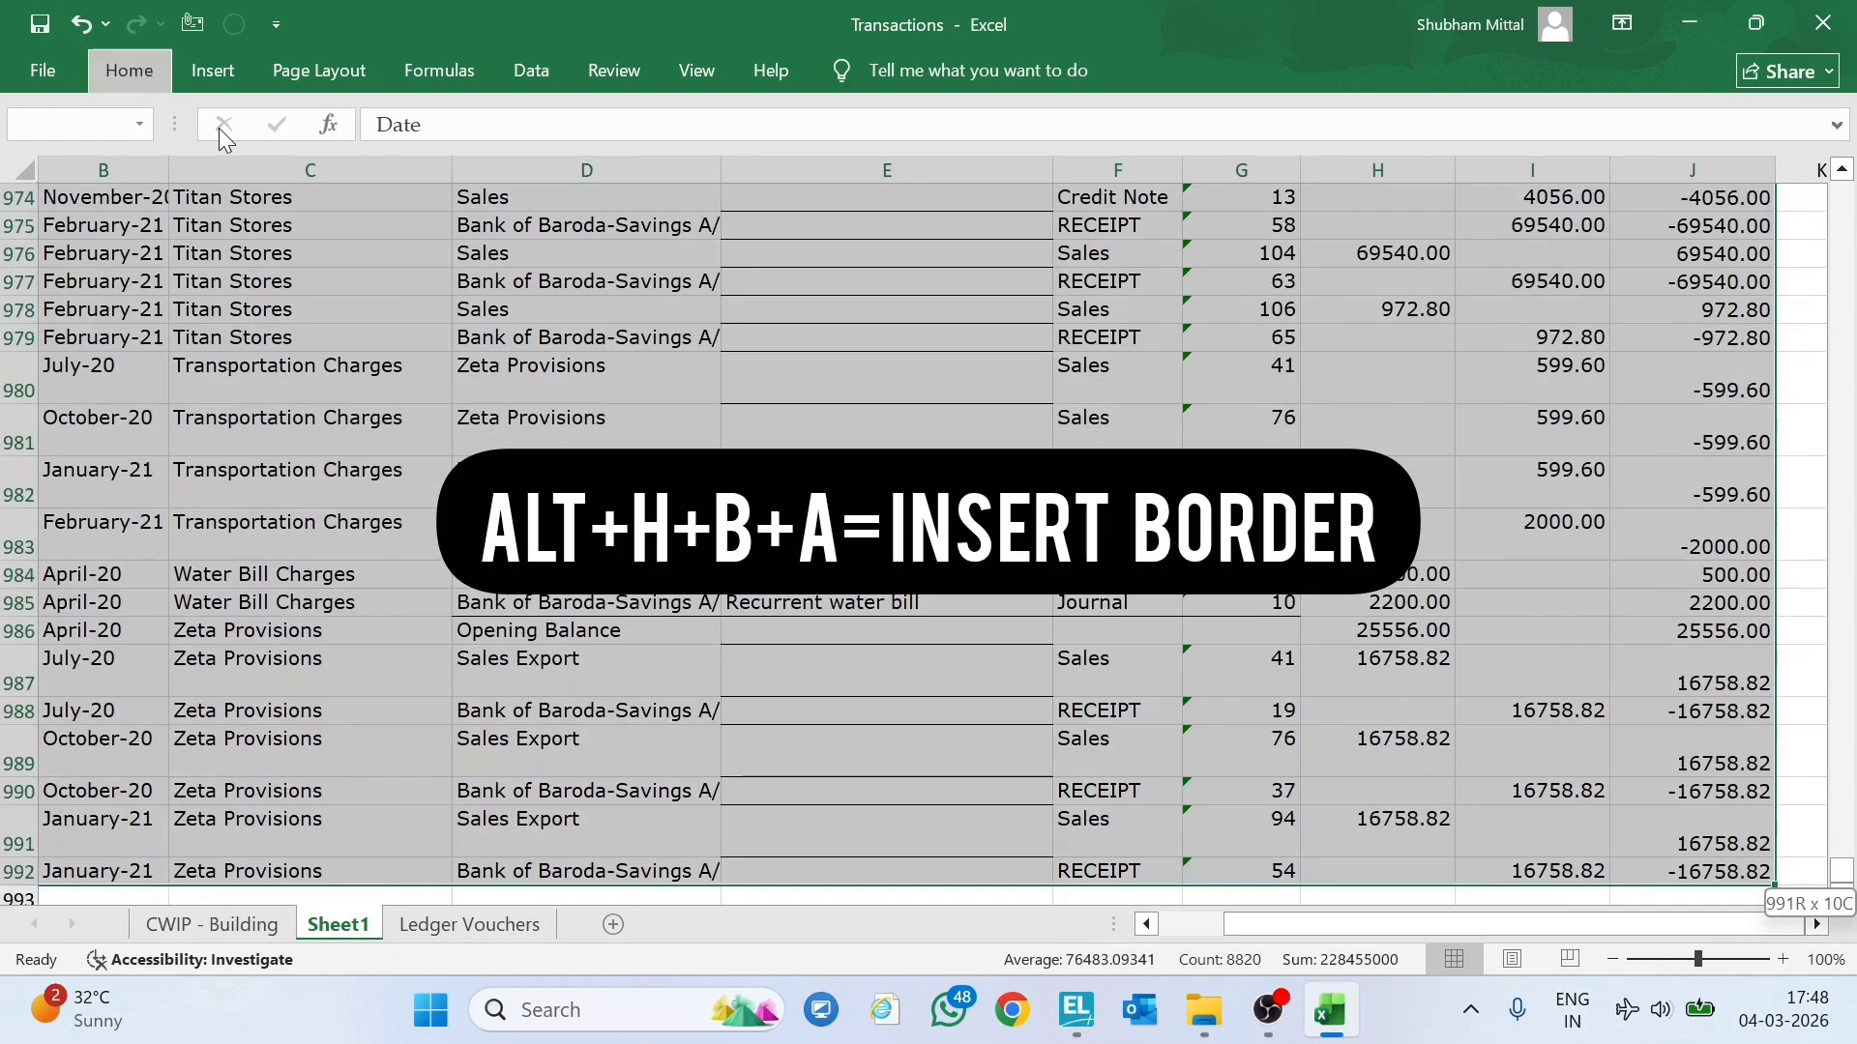
key(b)
key(a)
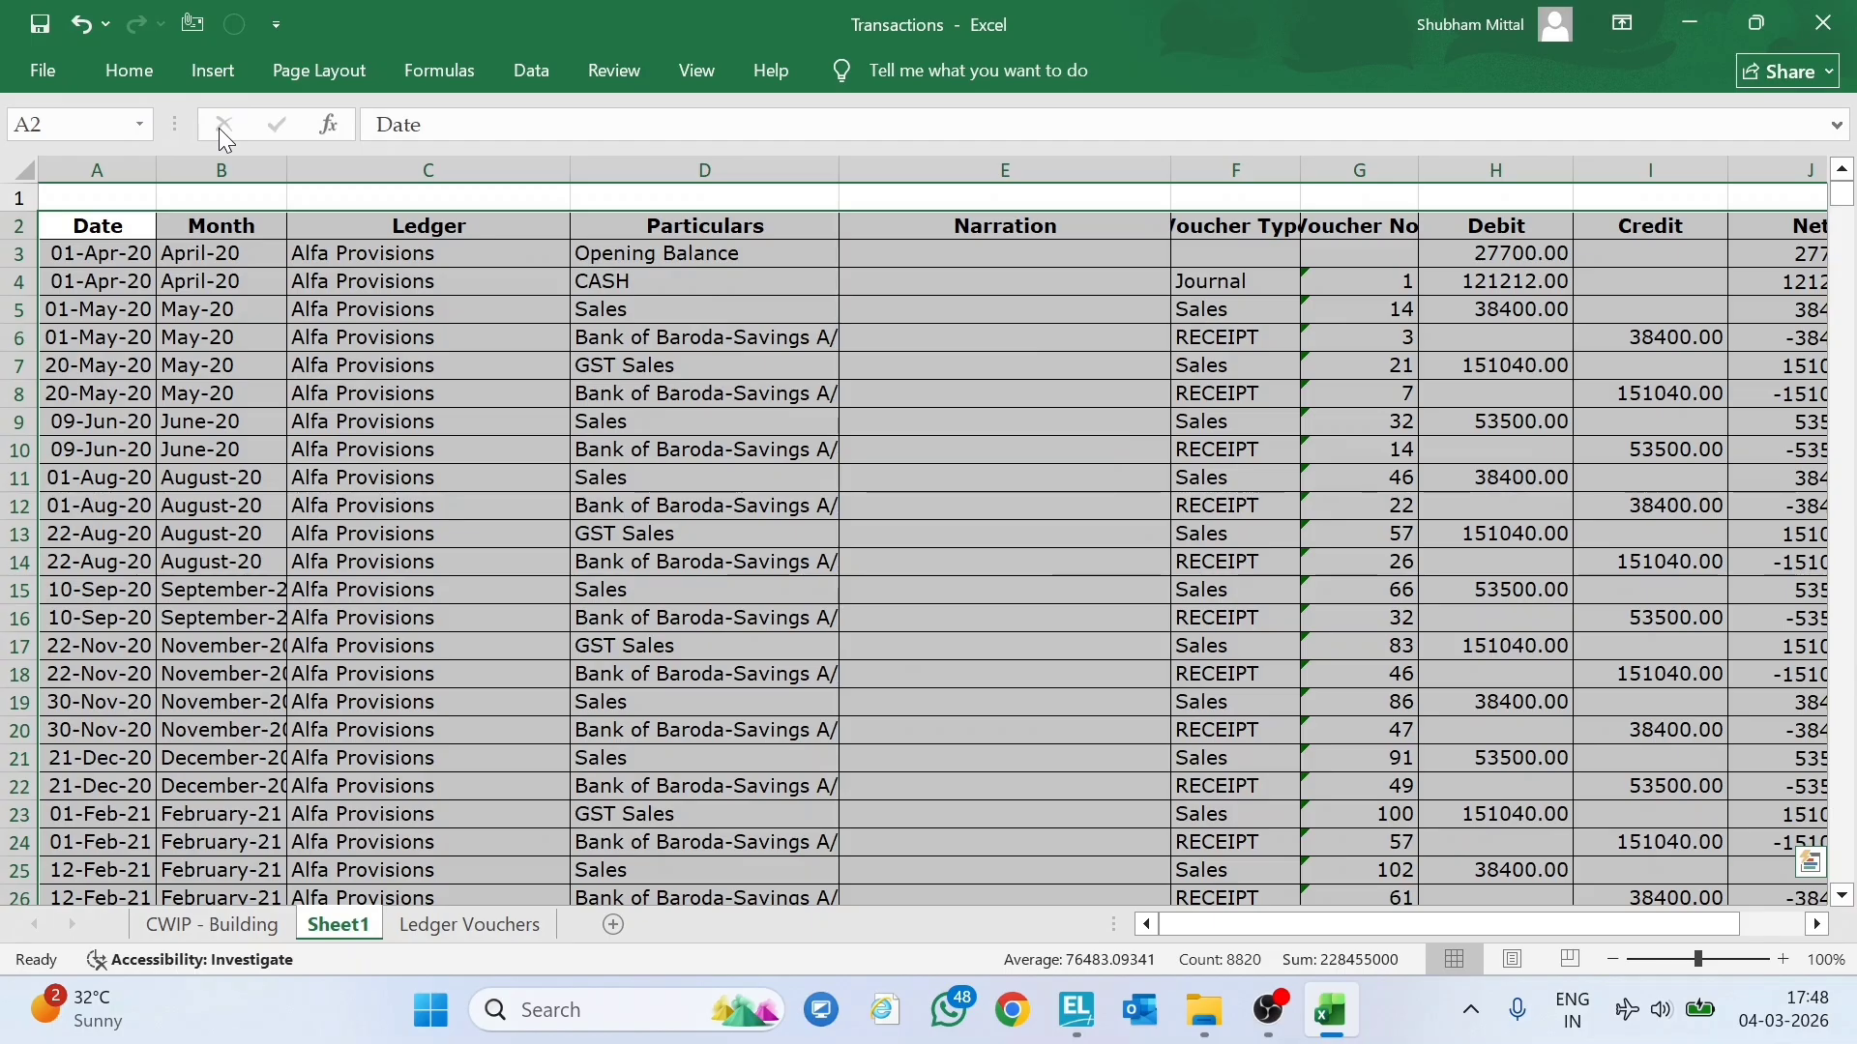
Turn off text wrapping for the whole selected table and AutoFit its column widths.
key(alt+h)
key(w)
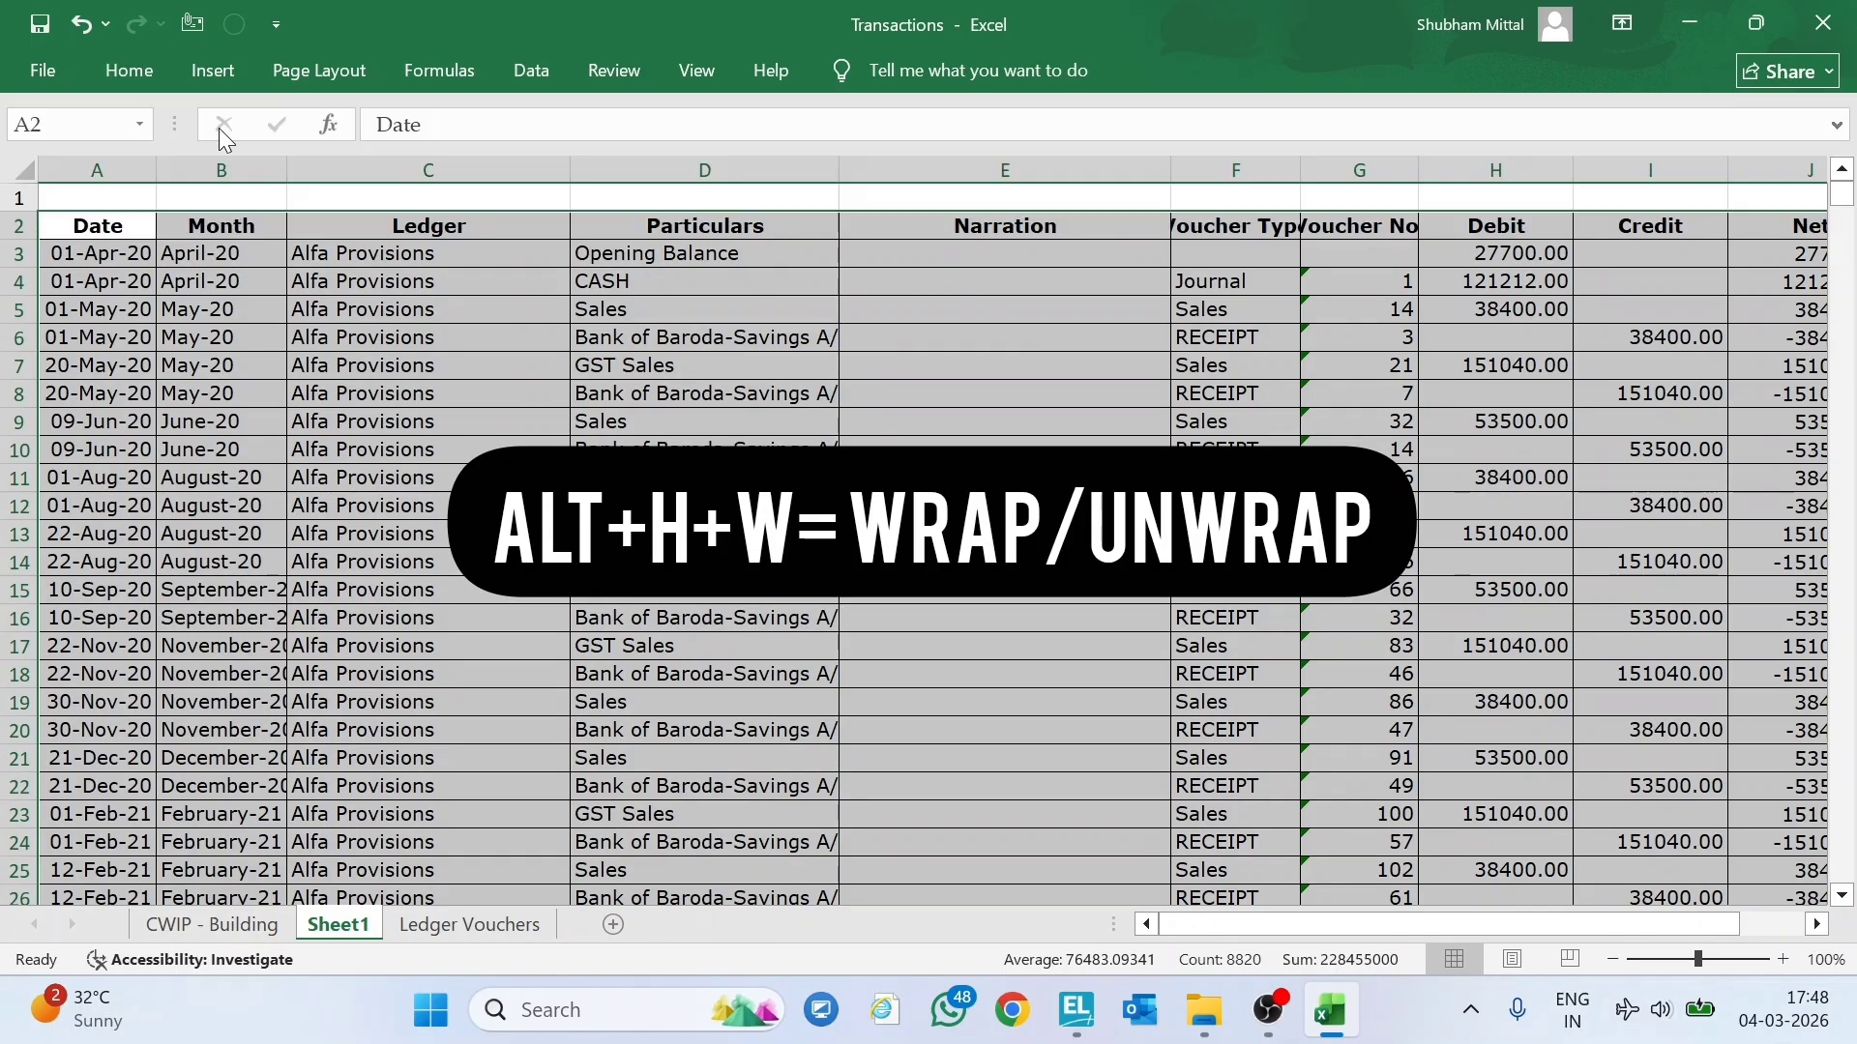
key(alt+h)
key(o)
key(i)
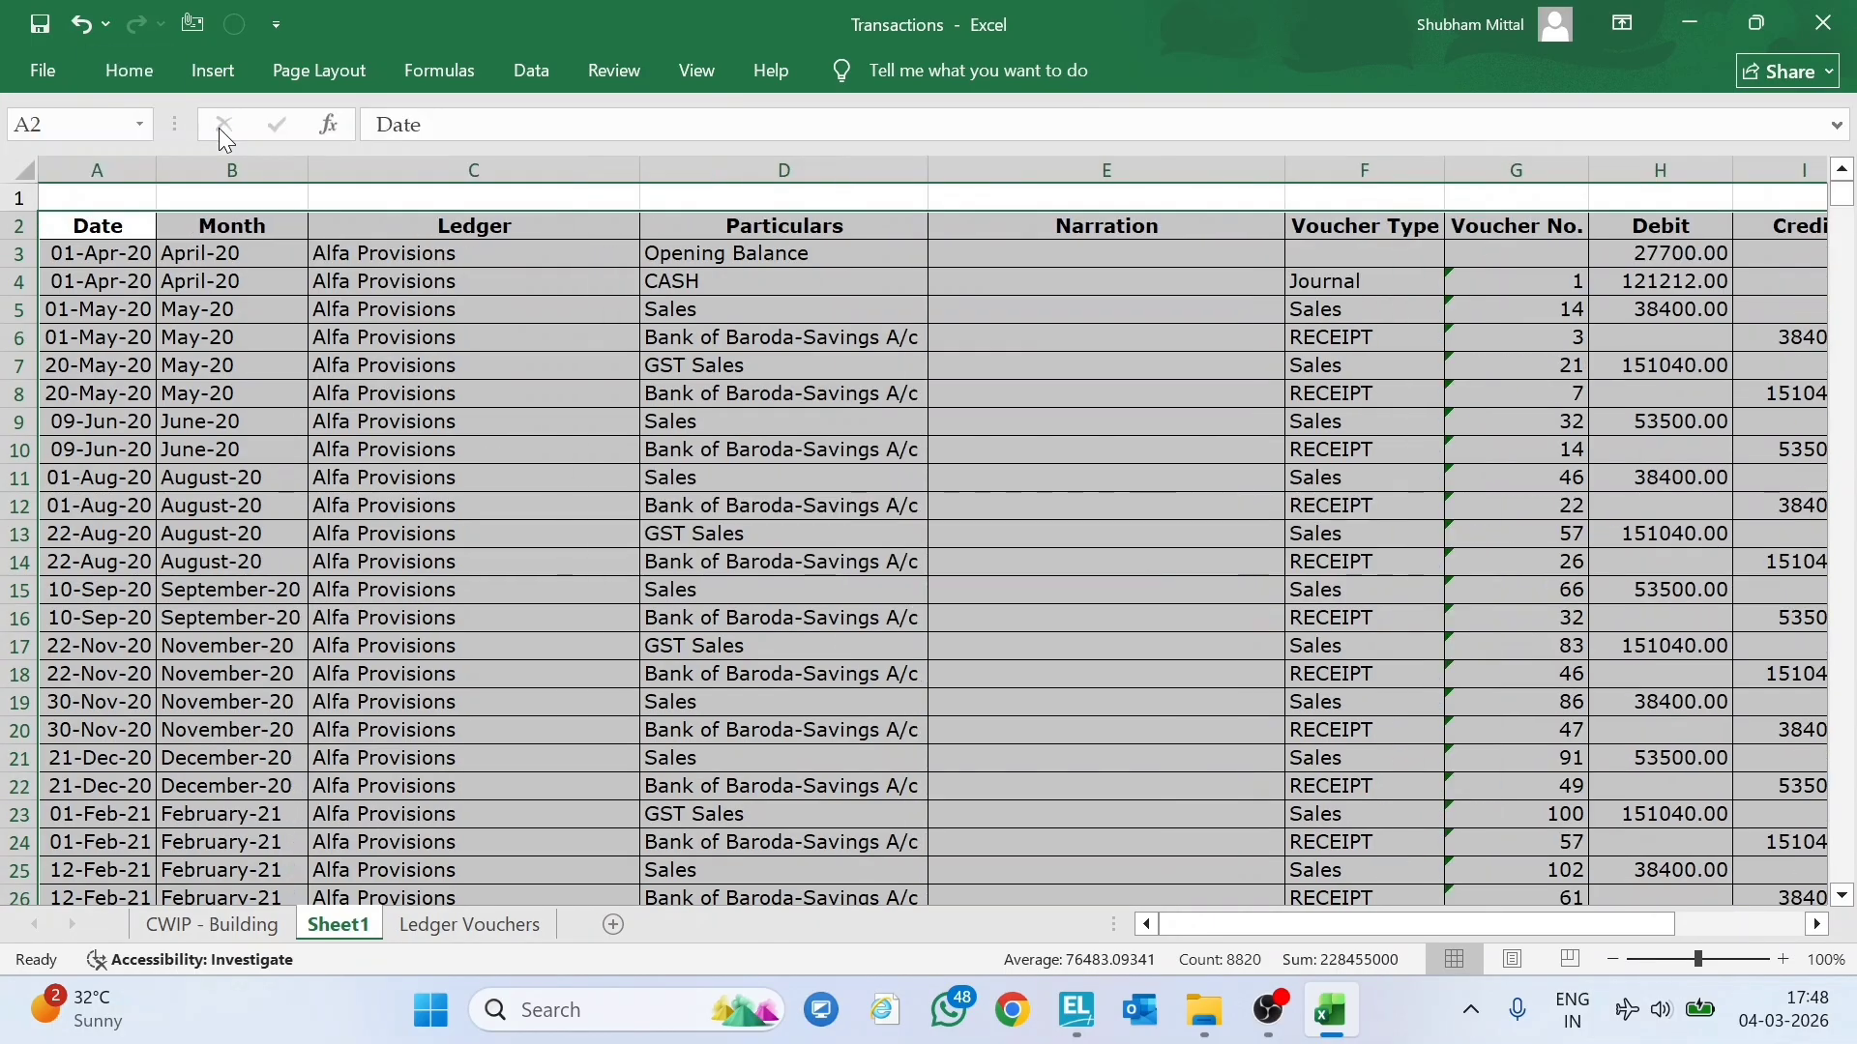
Fill the header row from Date to Net with the light blue theme colour two shades below the base blue.
key(Right)
key(Right)
key(Right)
key(Right)
key(Left)
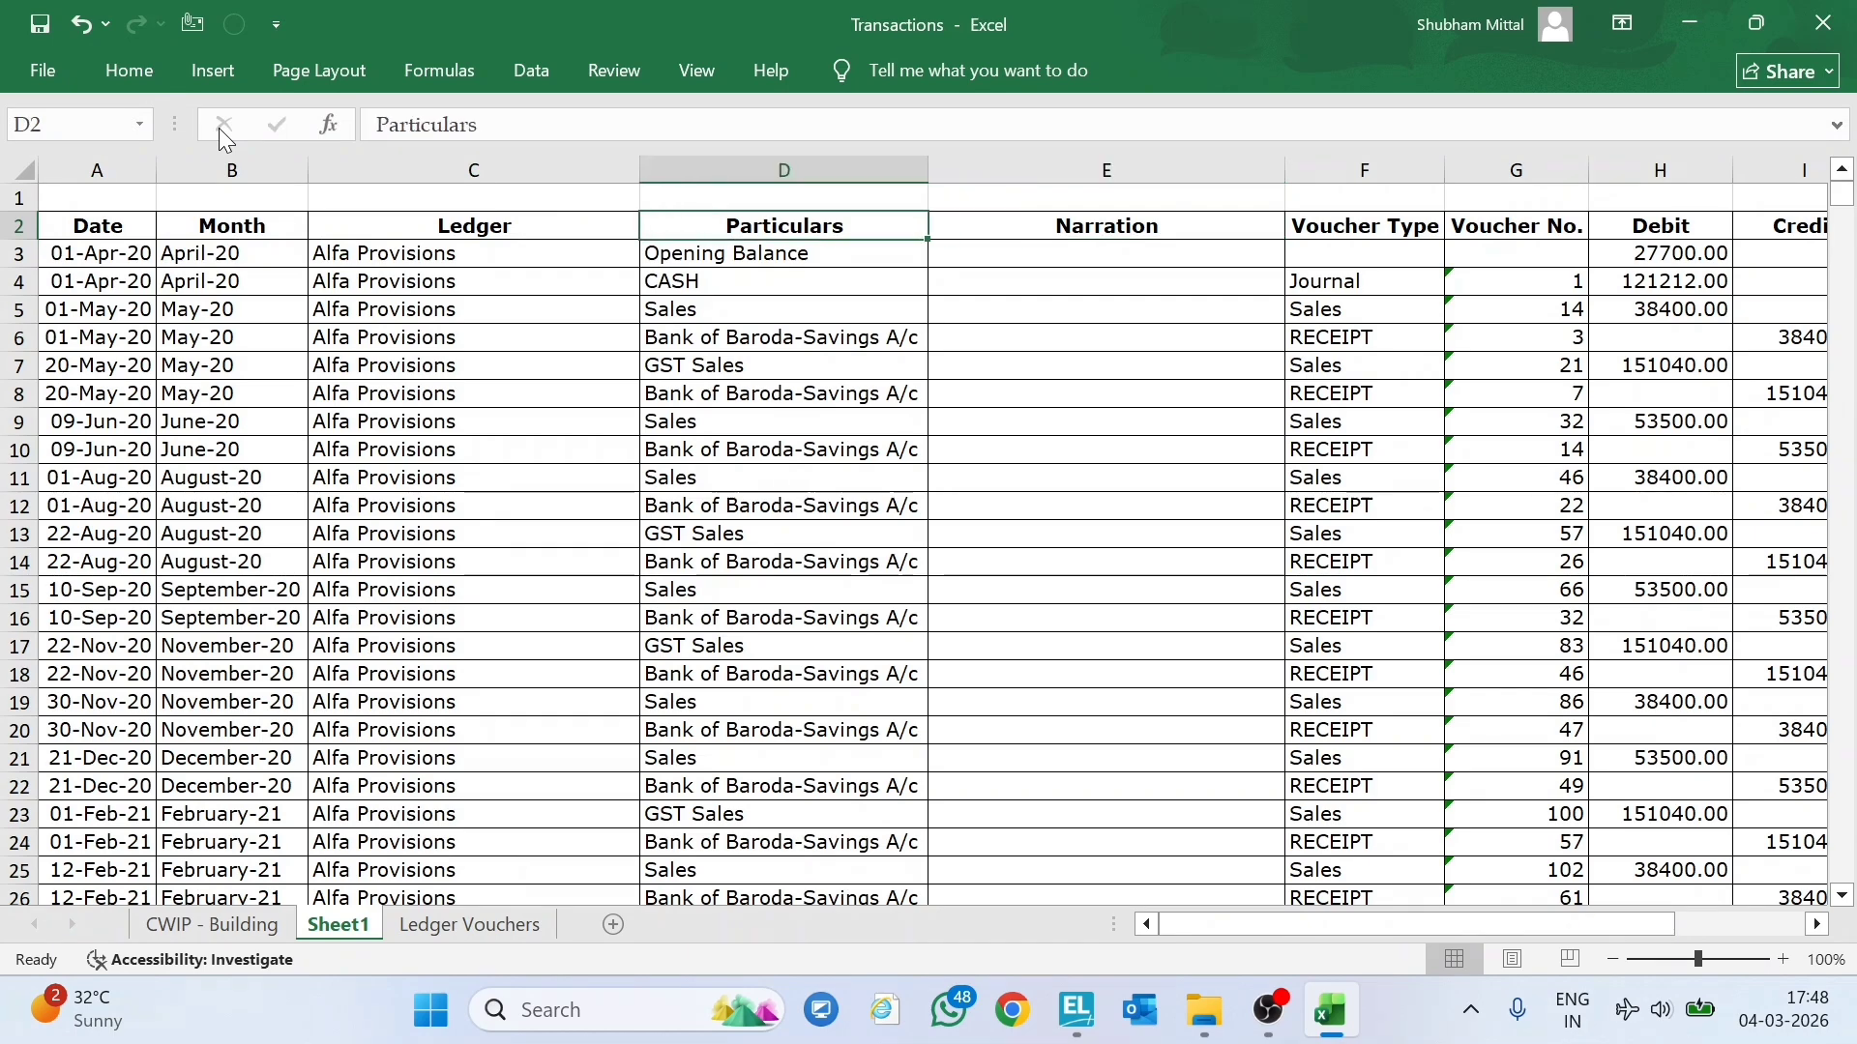
key(ctrl+Left)
key(ctrl+shift+Right)
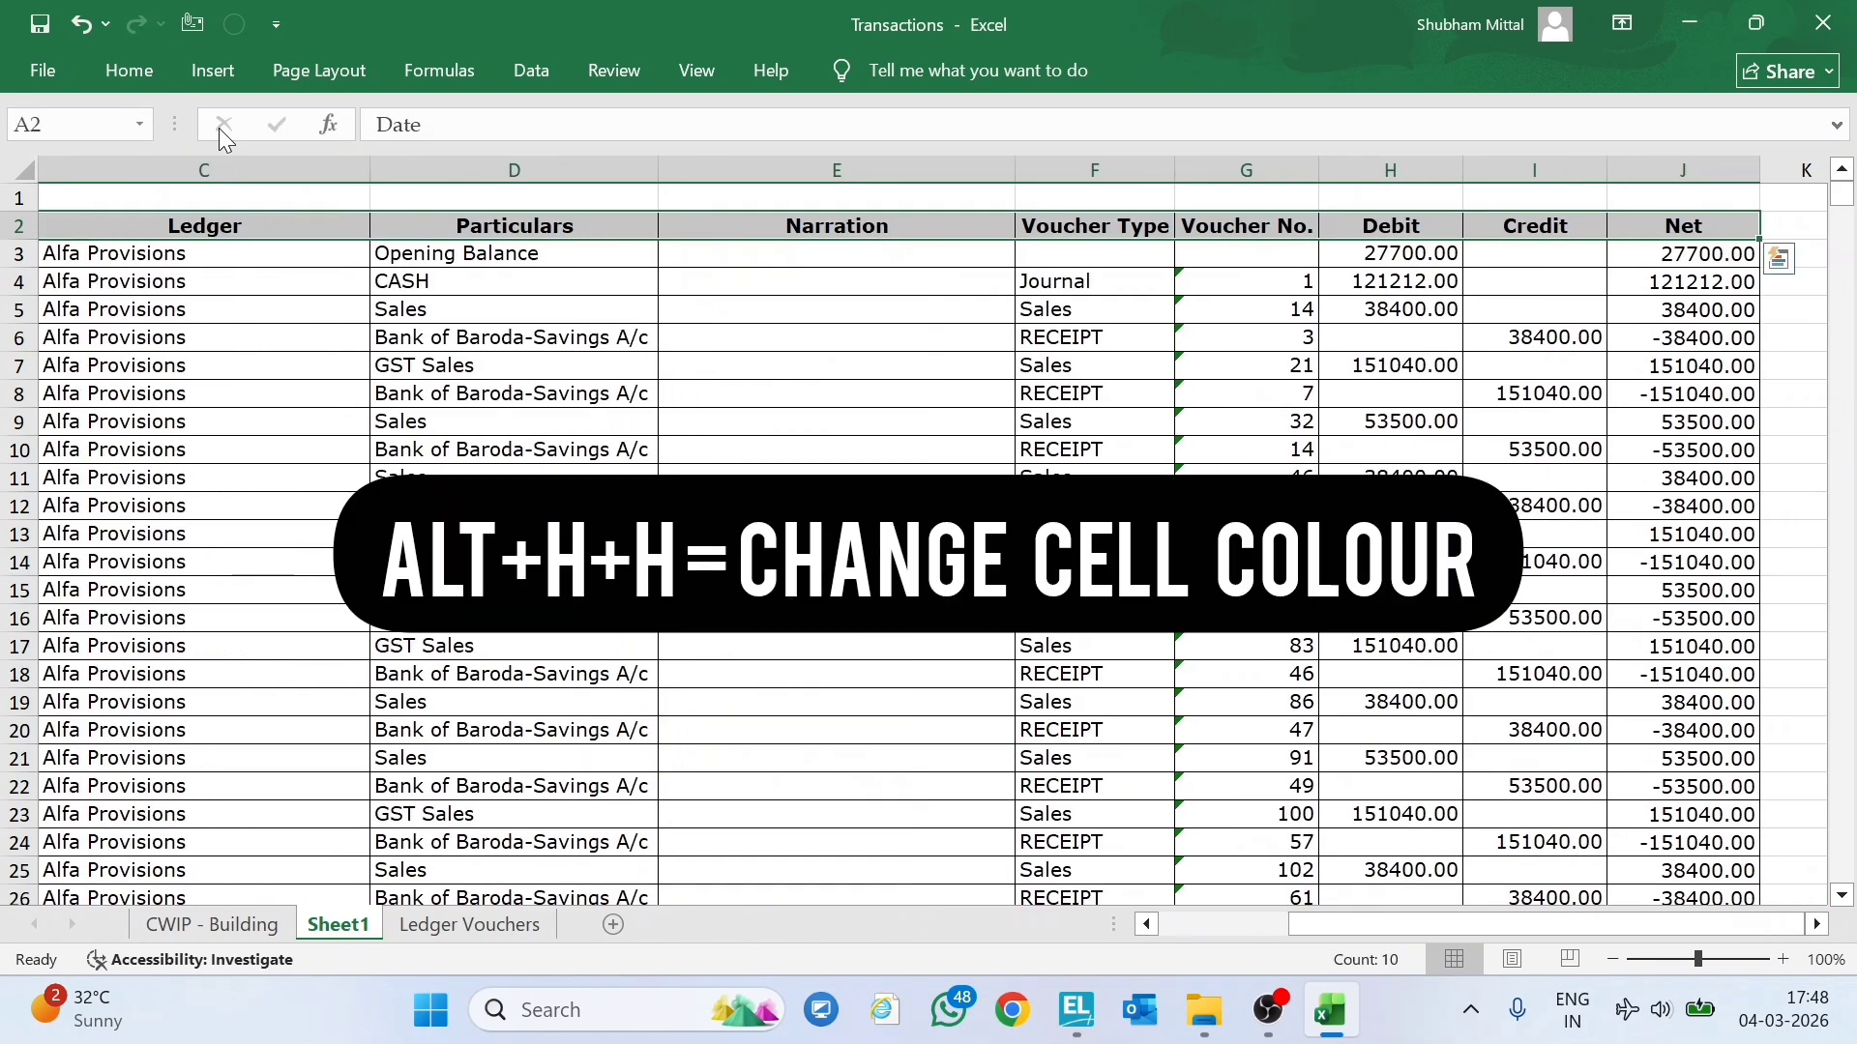
key(alt+h)
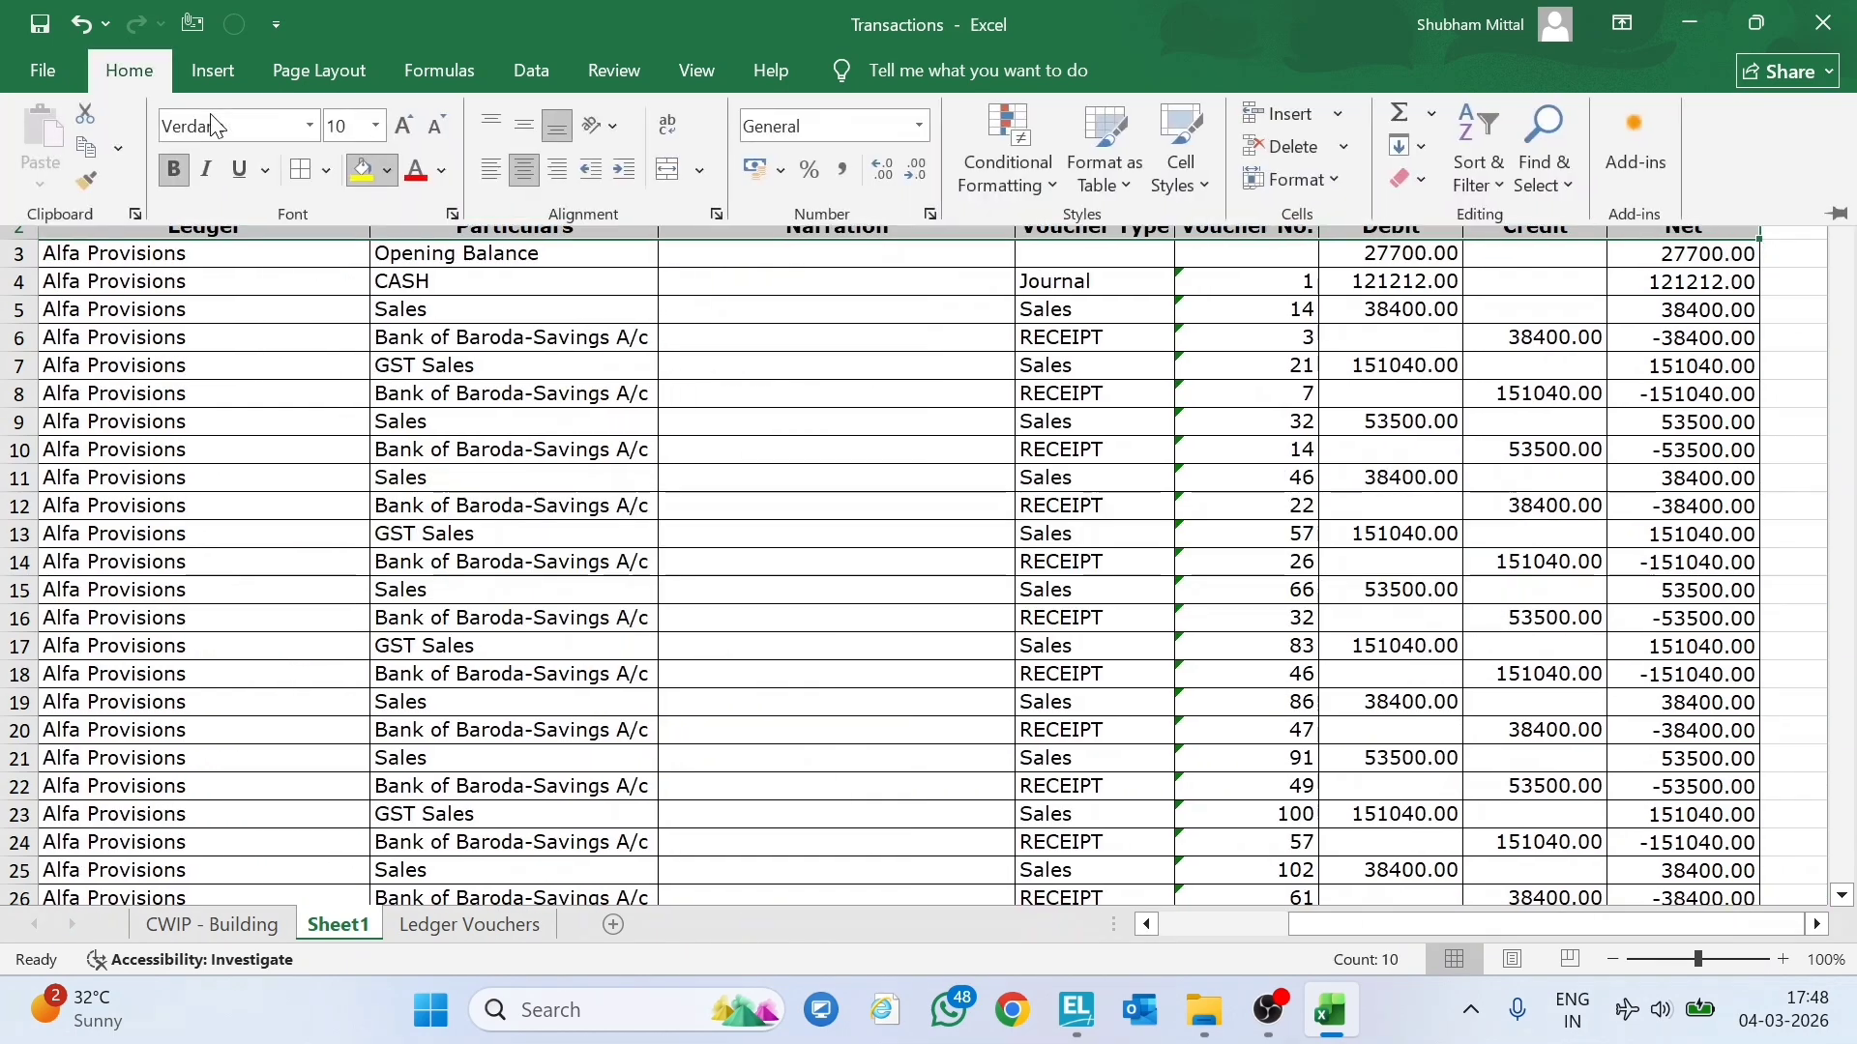
key(h)
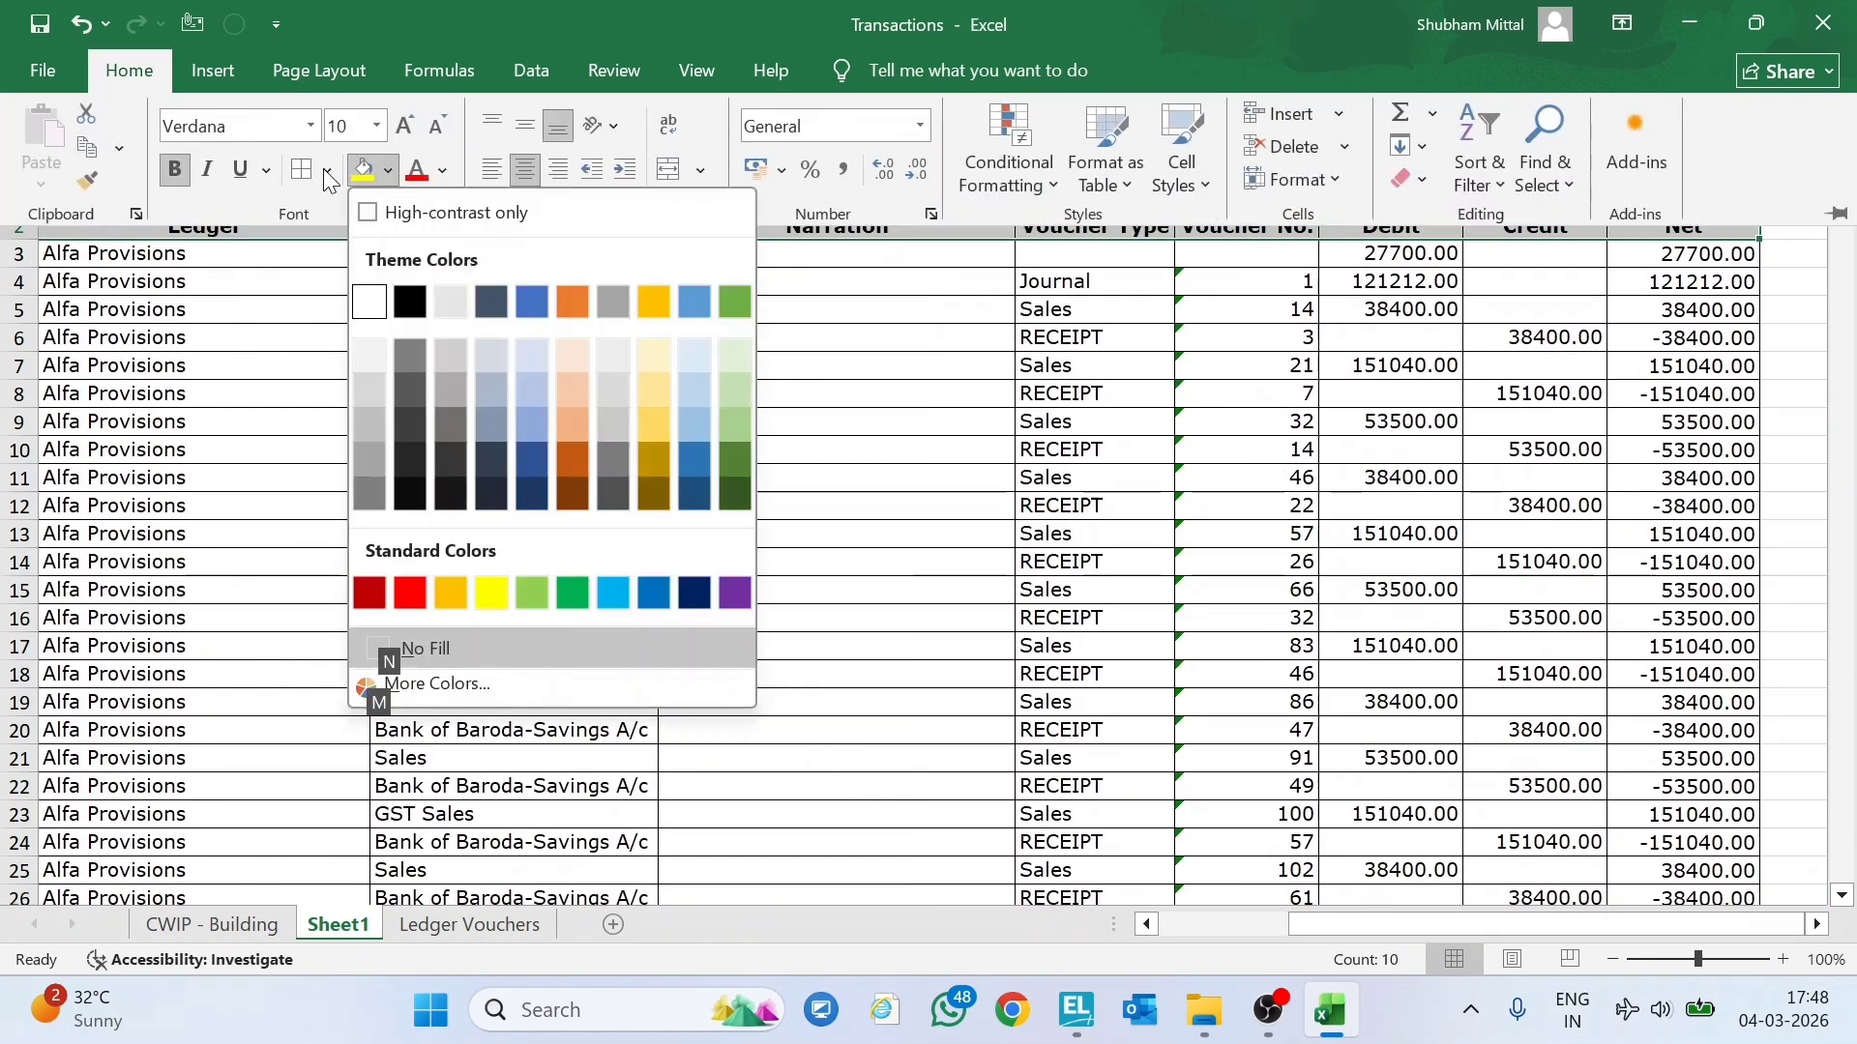
click(528, 393)
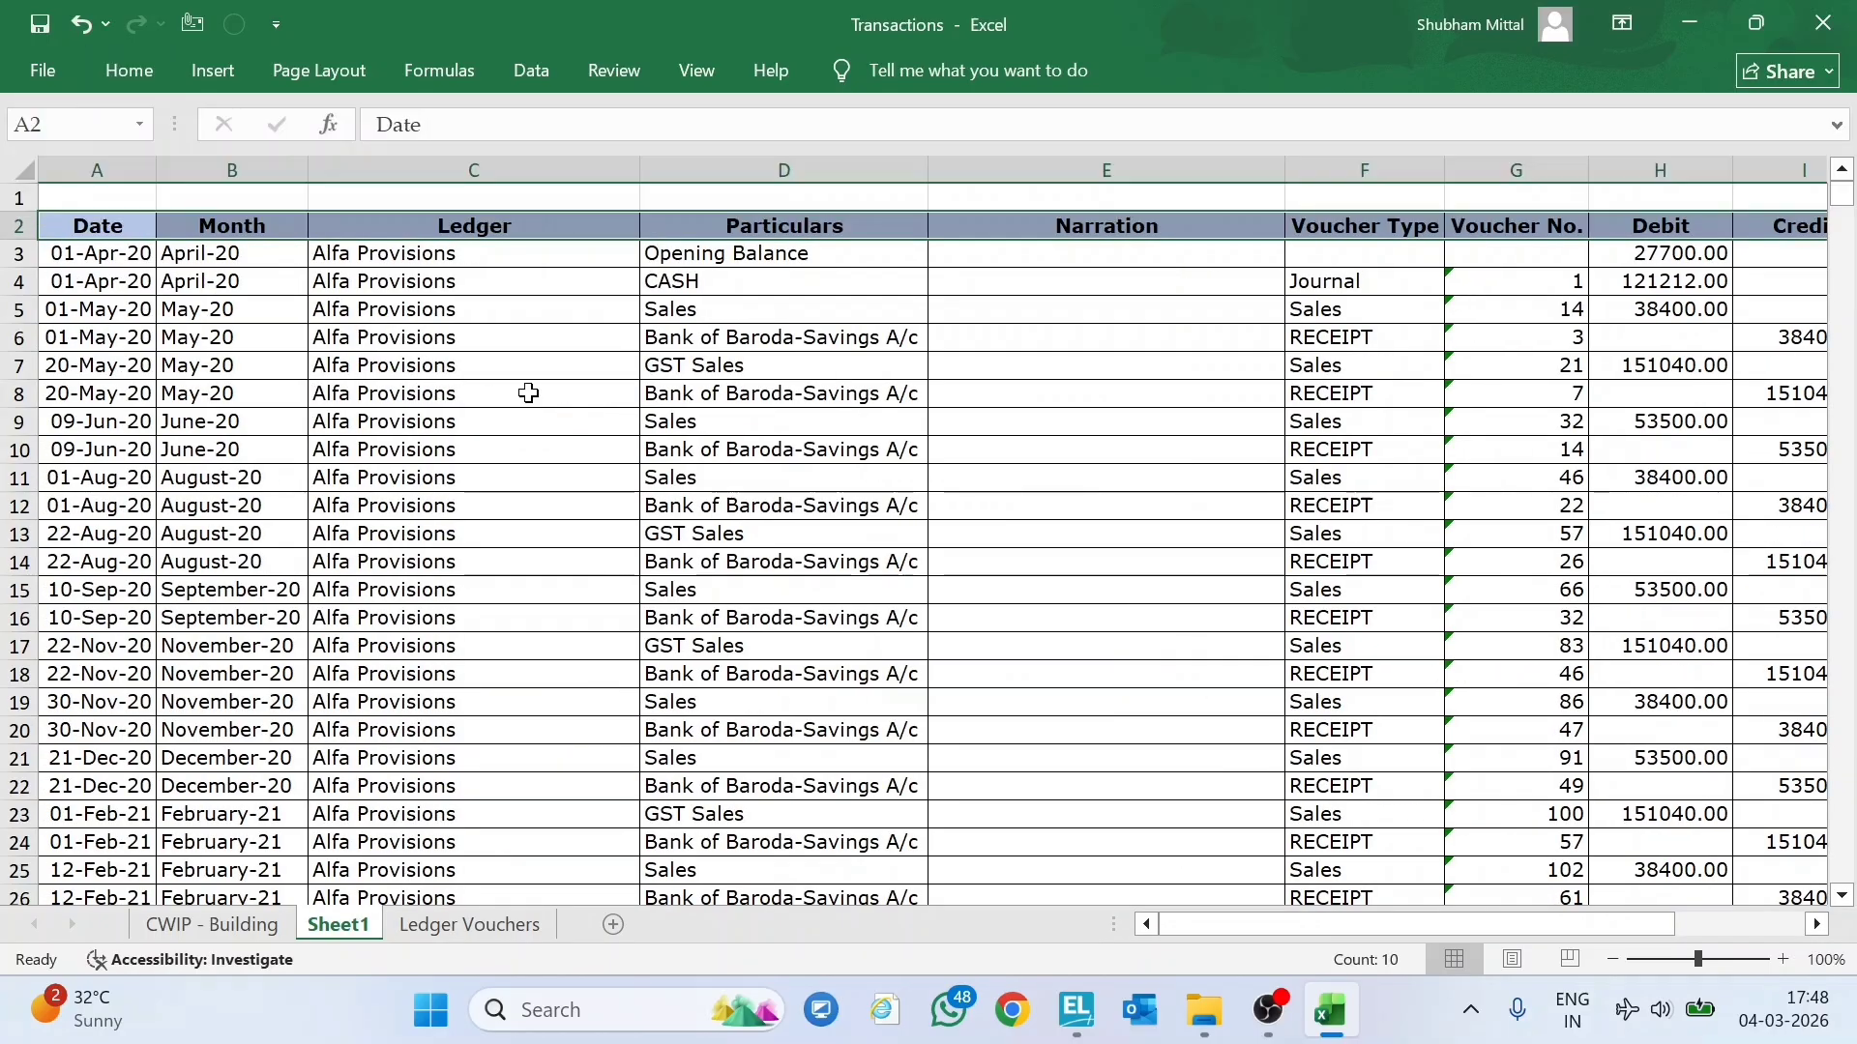
Apply the comma number style to the Debit, Credit and Net values from row 3 to row 992.
key(Right)
key(Right)
key(ctrl+Right)
key(Down)
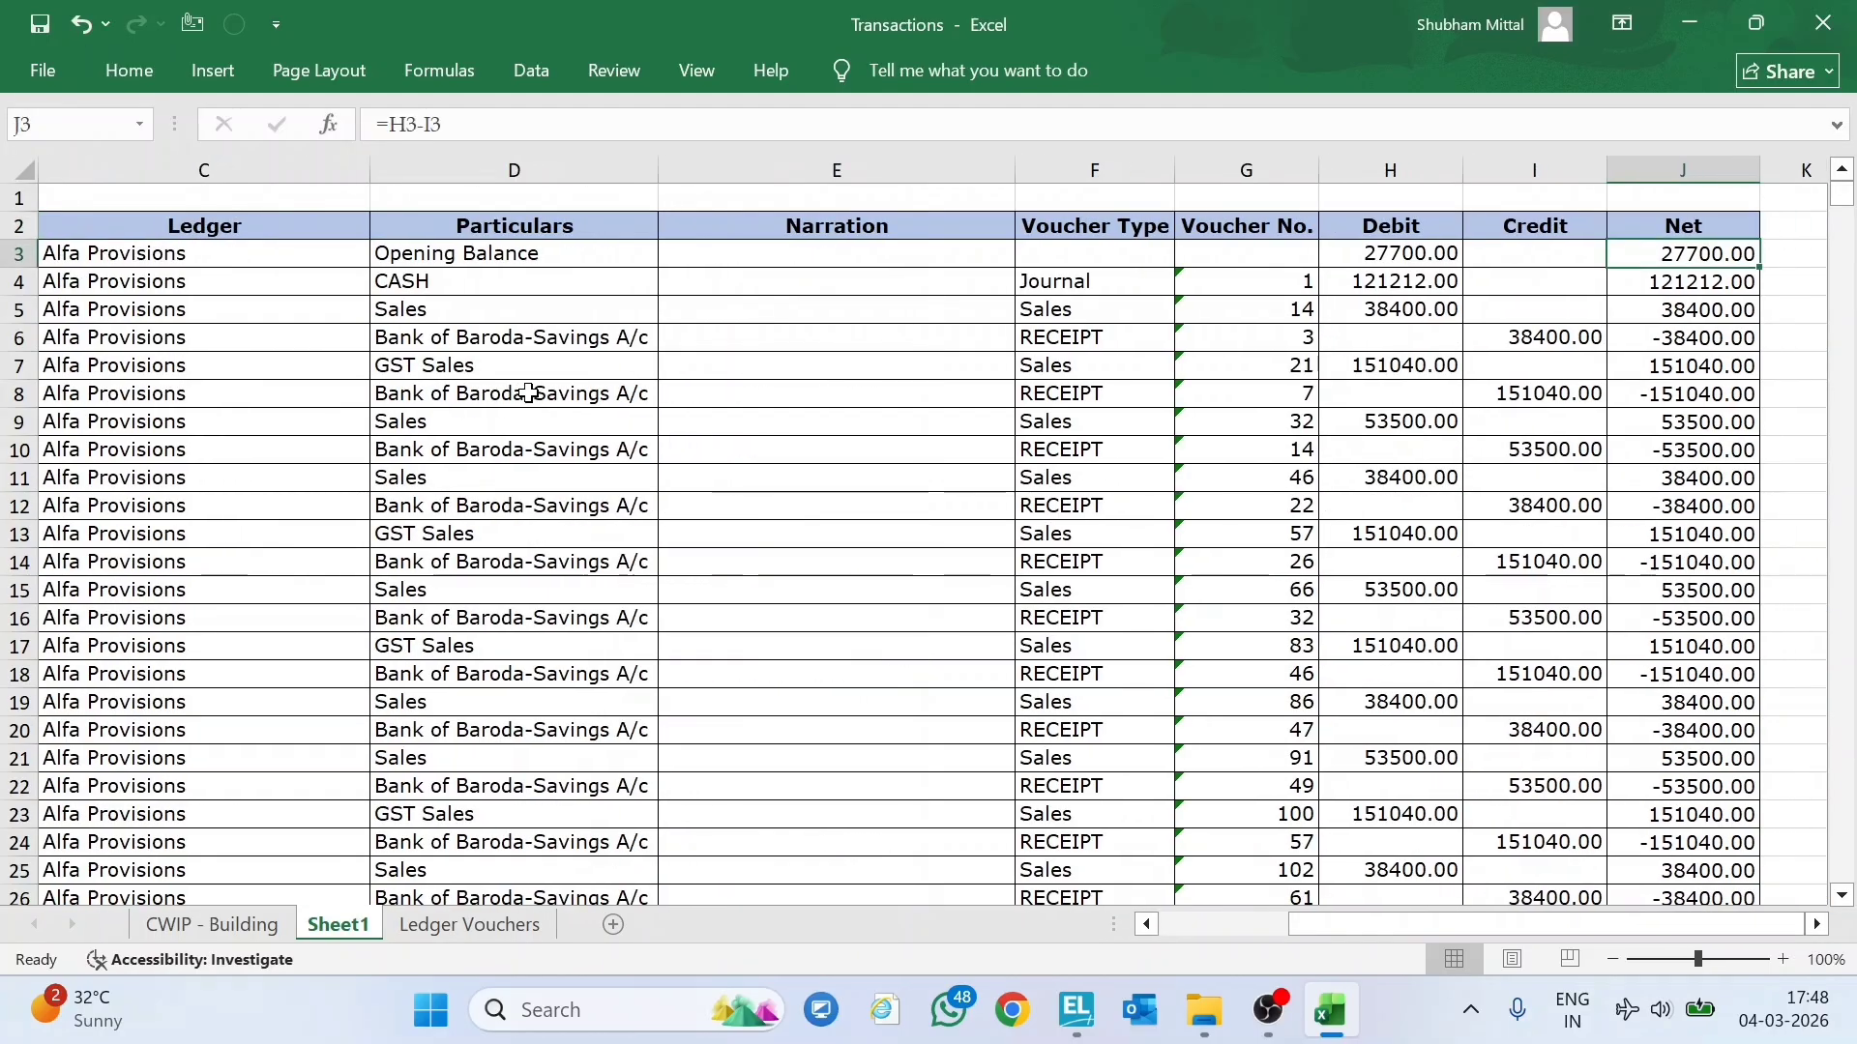
key(ctrl+shift+Down)
key(shift+Left)
key(shift+Left)
key(alt)
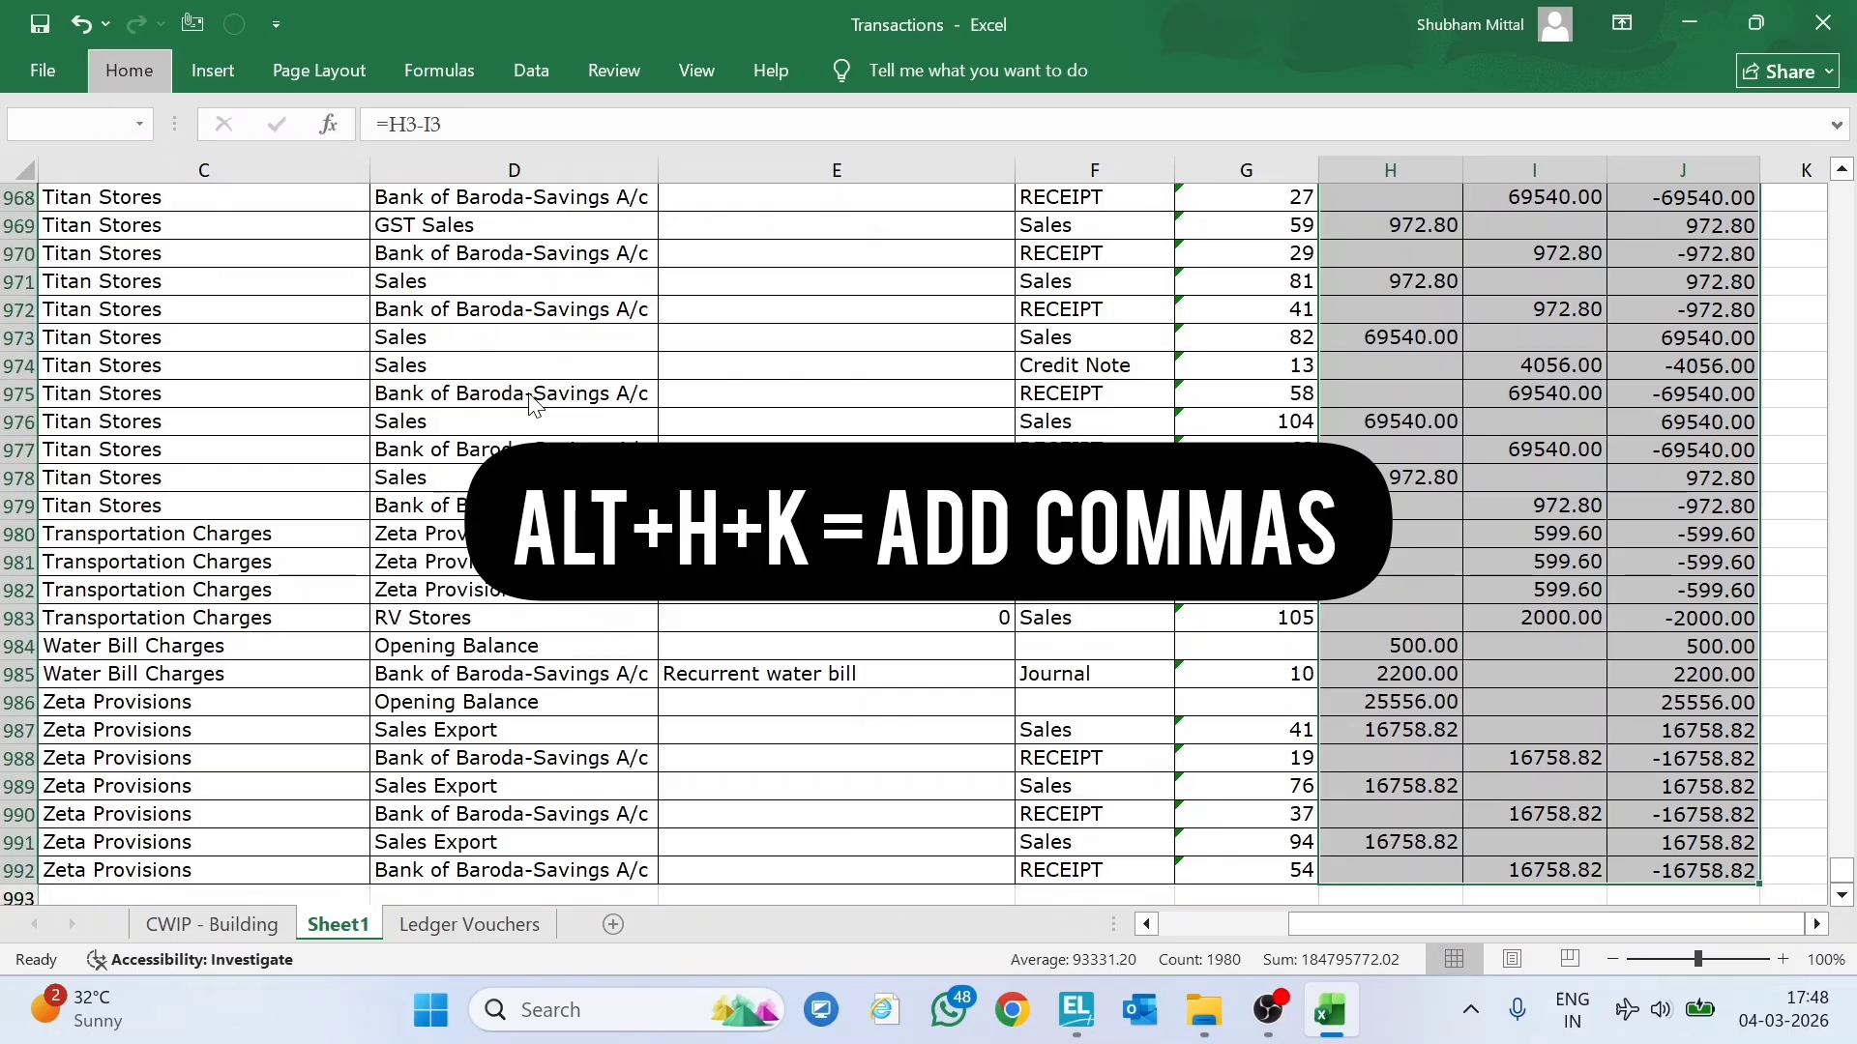
key(h)
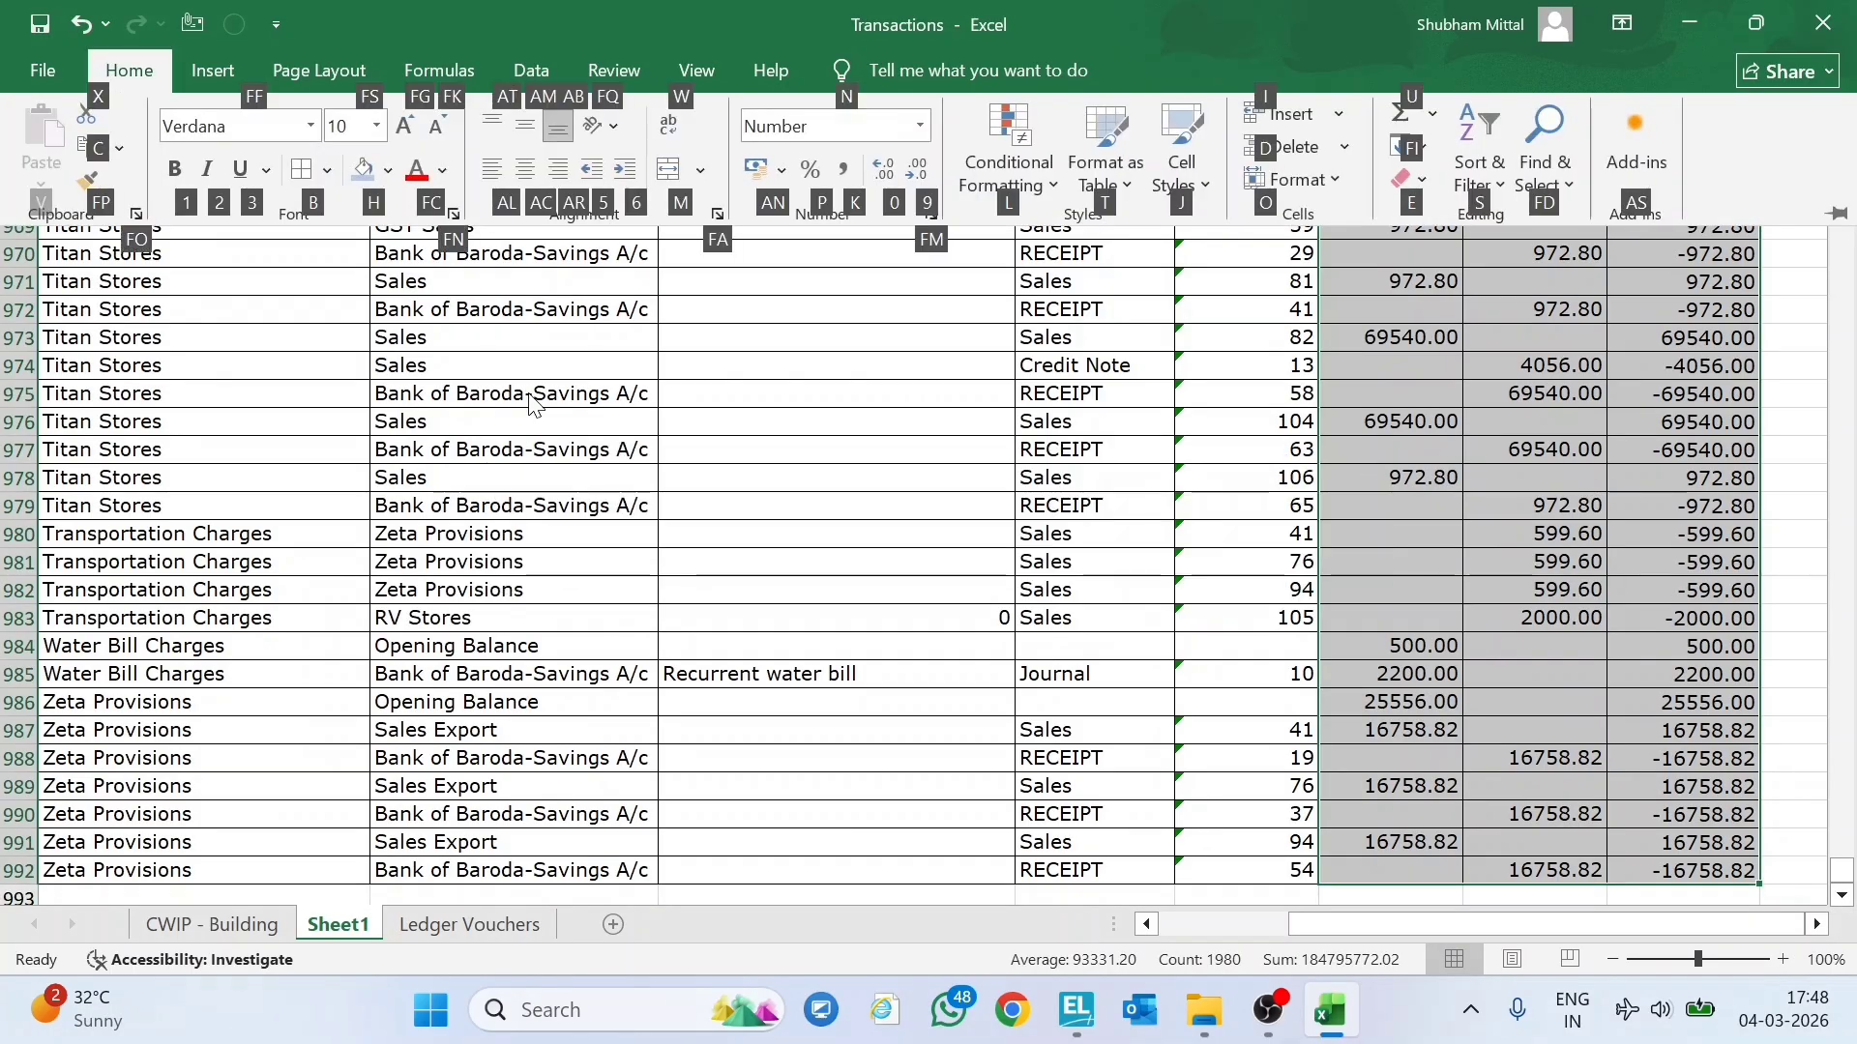
key(k)
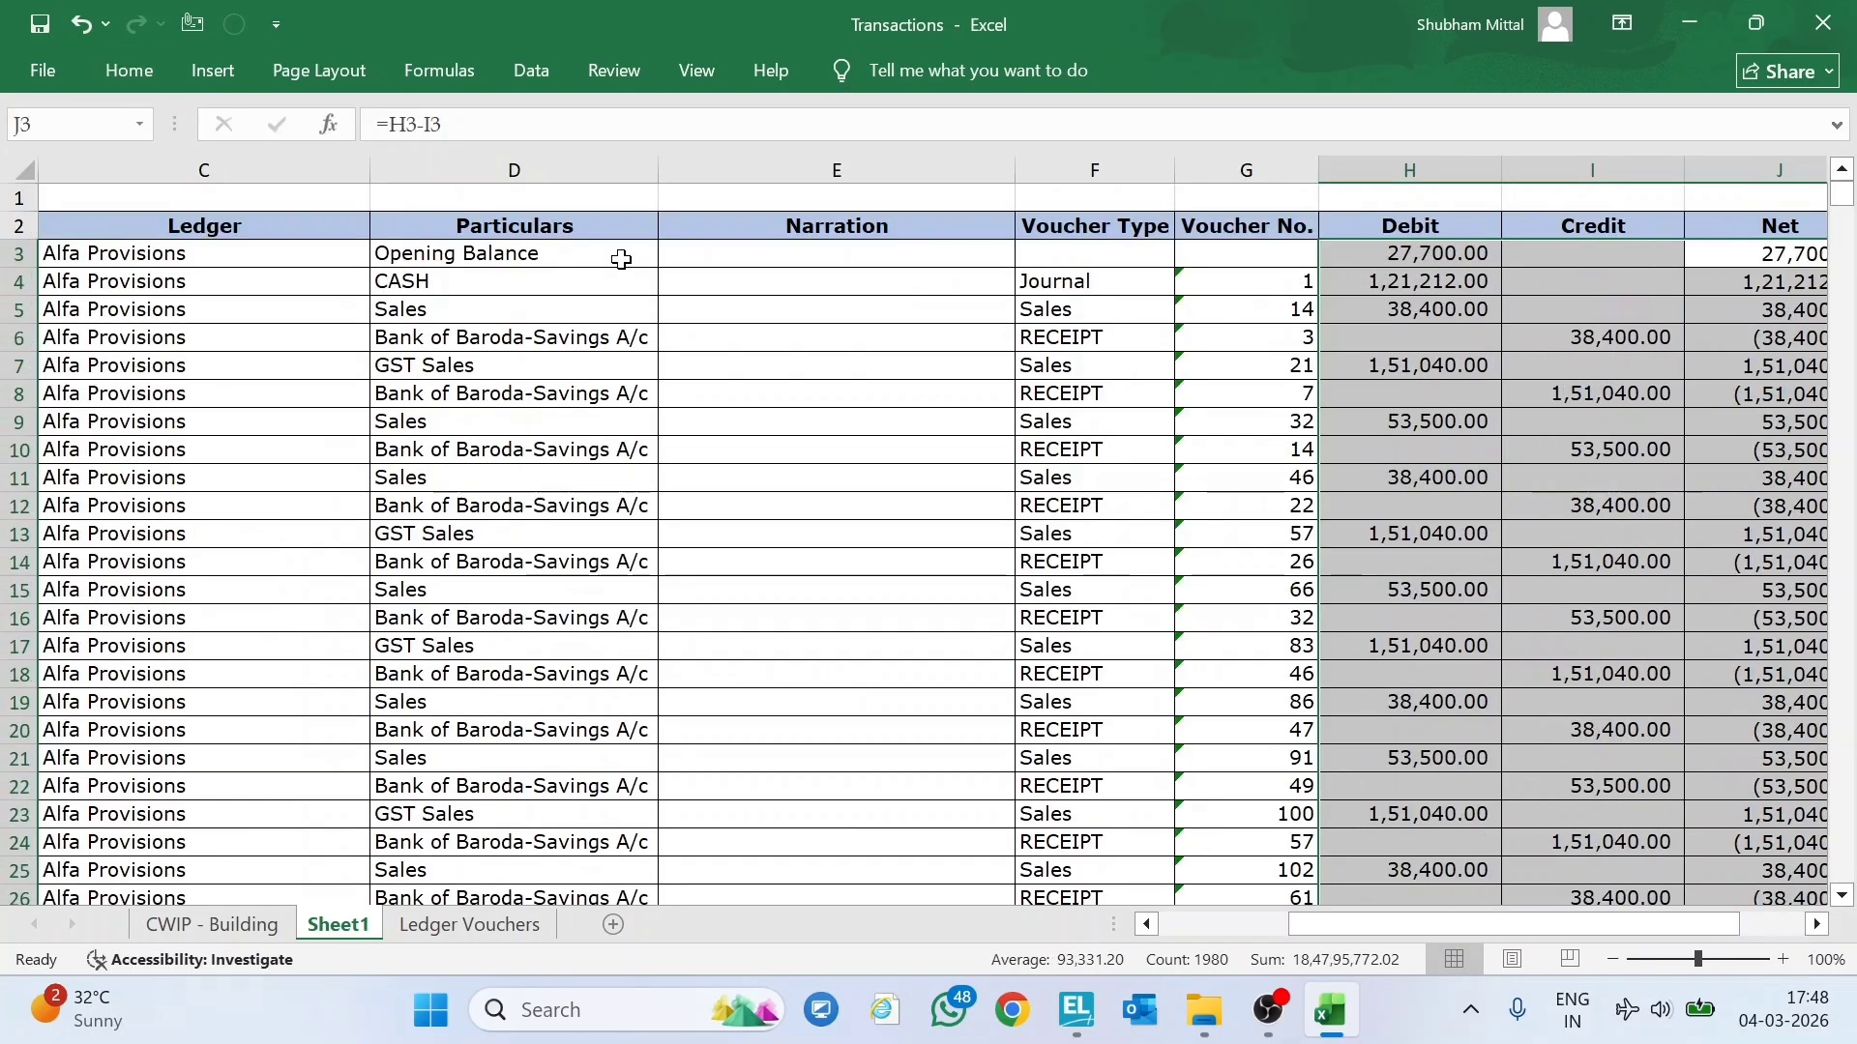
Remove both decimal places from the selected Debit, Credit and Net values and return to the Date heading in A2.
key(alt)
key(h)
key(9)
key(alt)
key(h)
key(9)
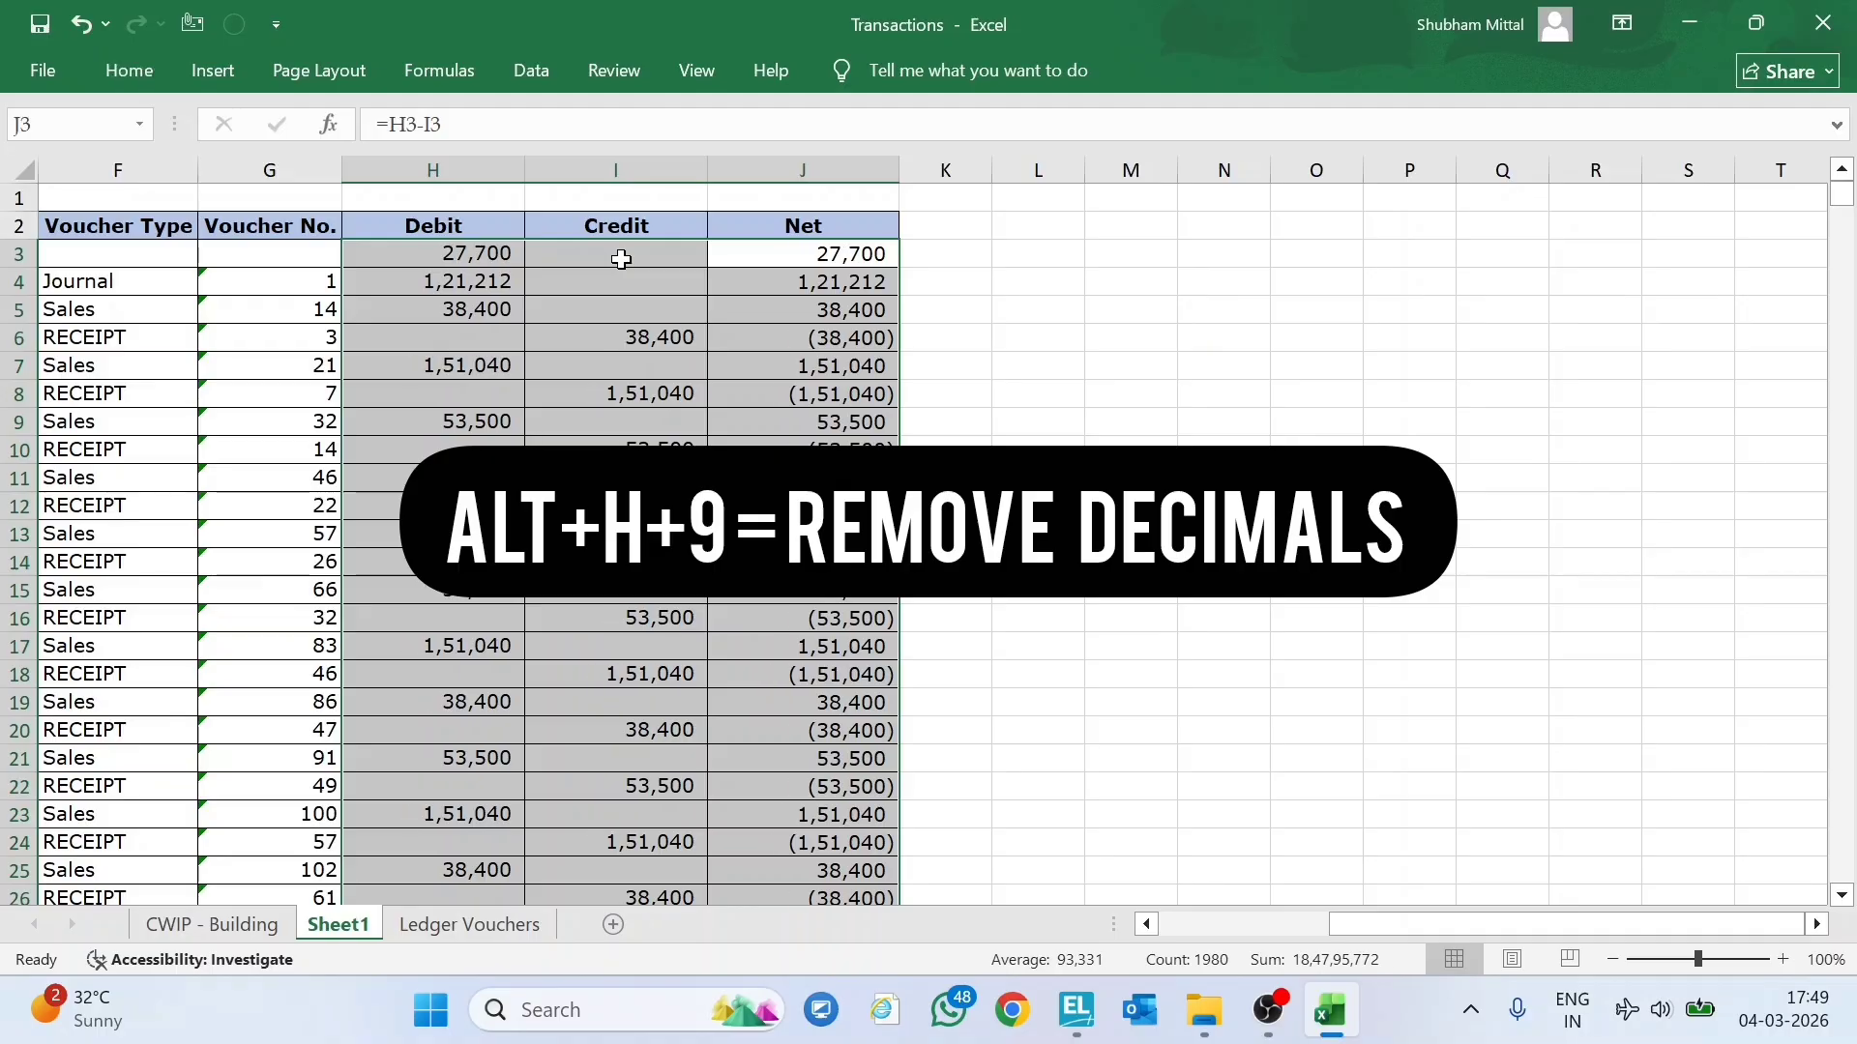
key(Up)
key(ctrl+Left)
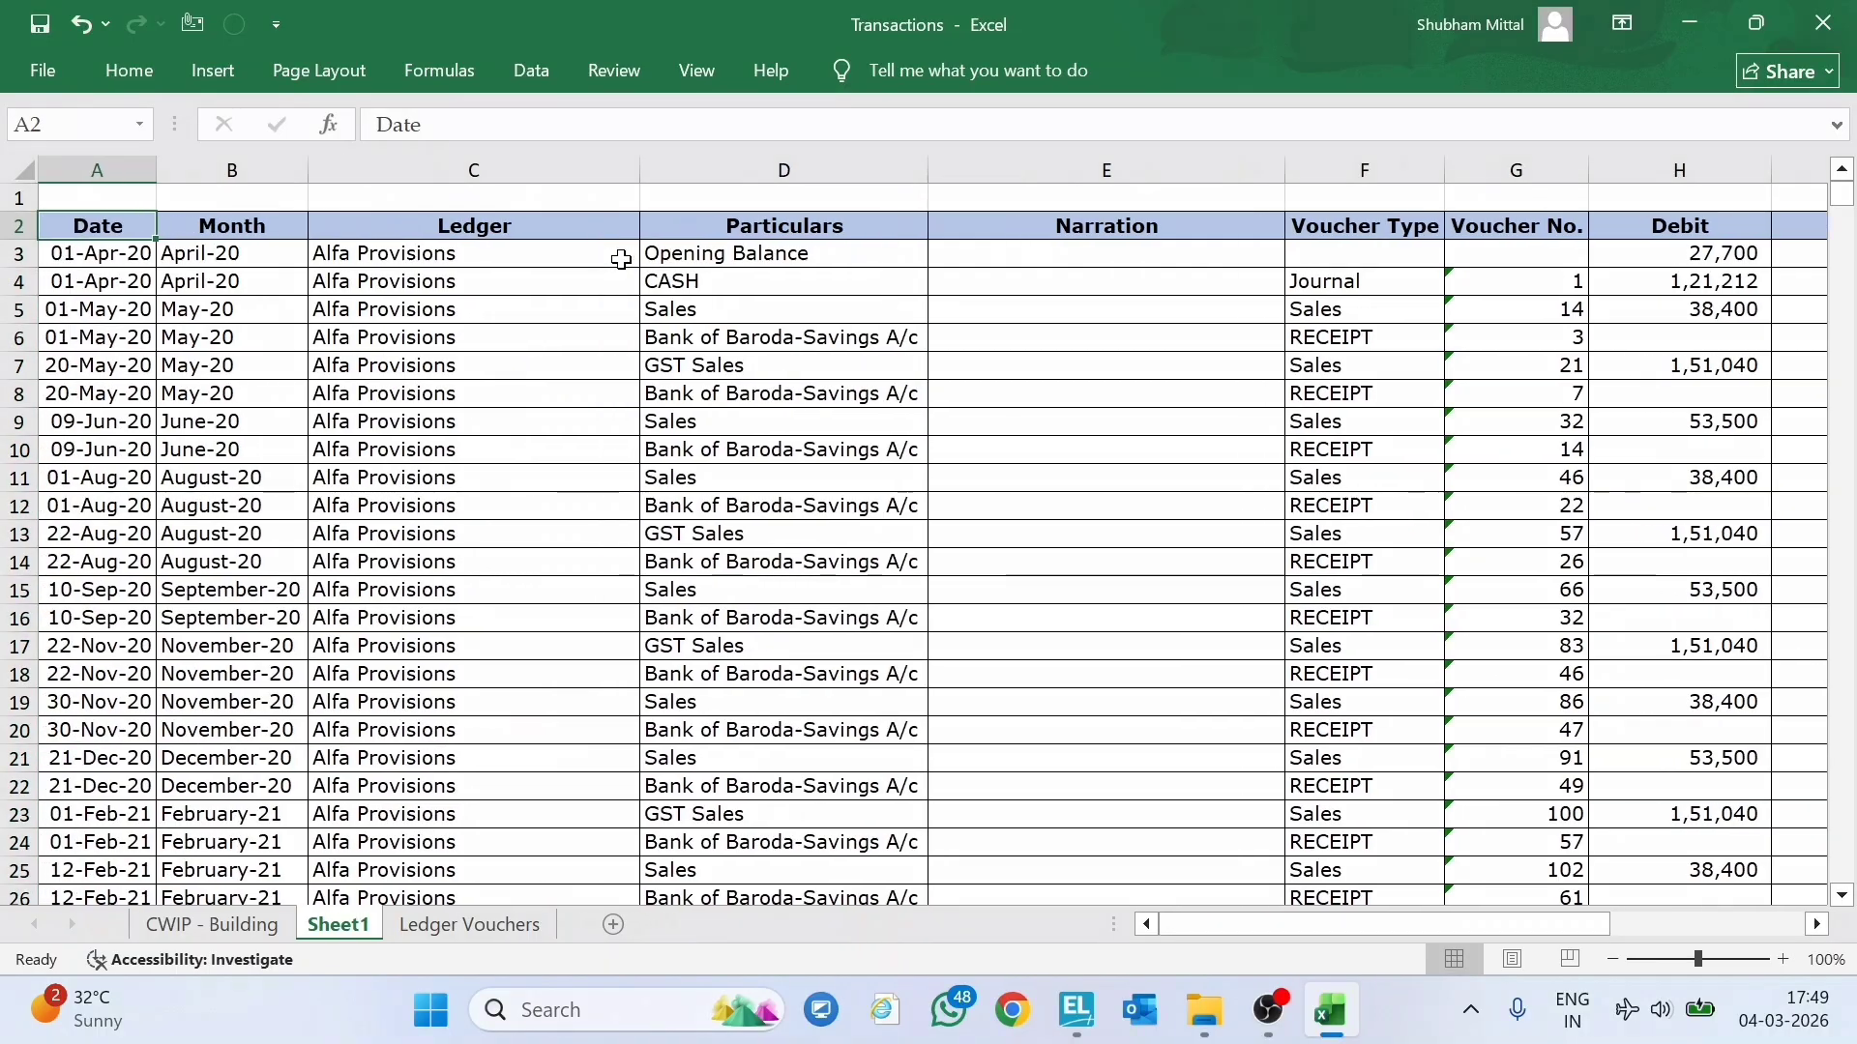